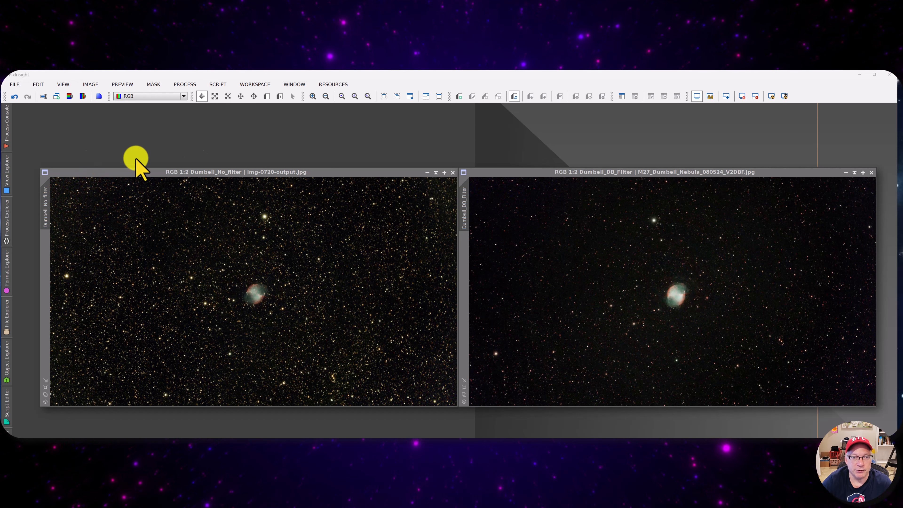
- Separate the Dumbell_No_filter window from the Dumbell_DB_Filter window and examine the nebula in the filtered image up close
click(239, 173)
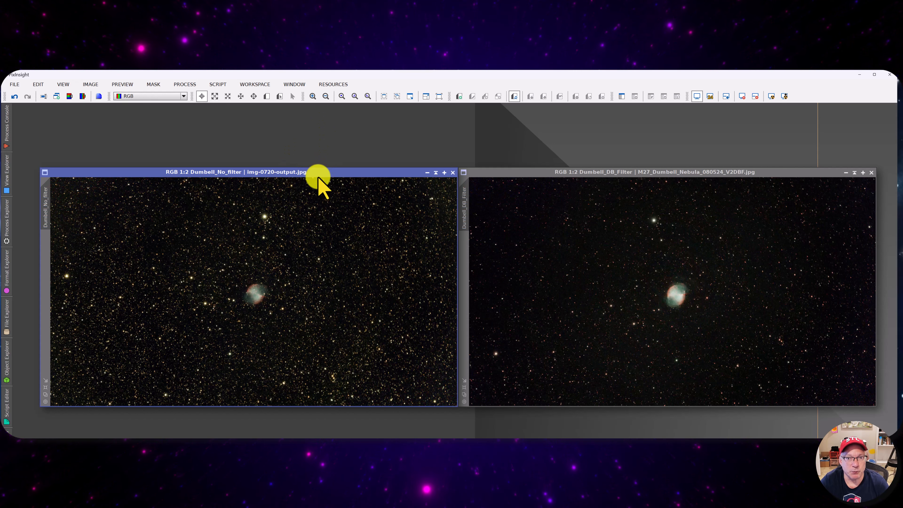
drag(317, 174, 307, 174)
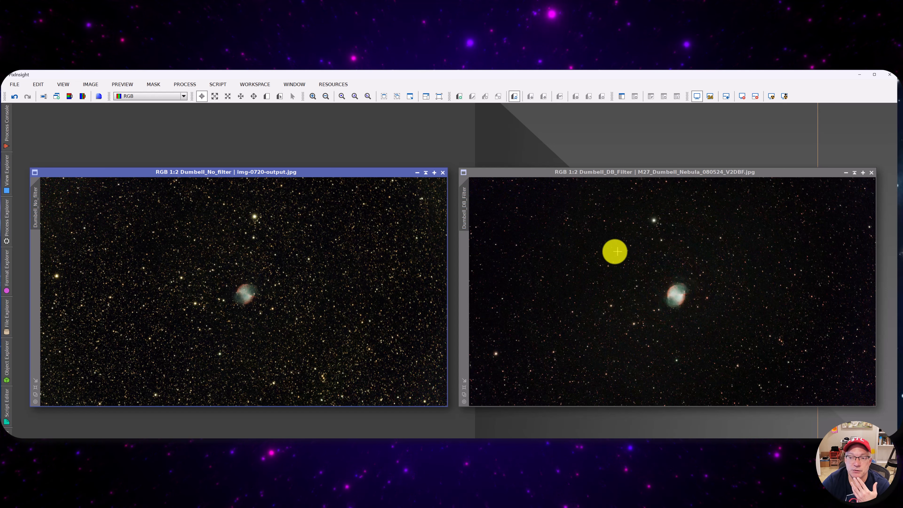
click(613, 172)
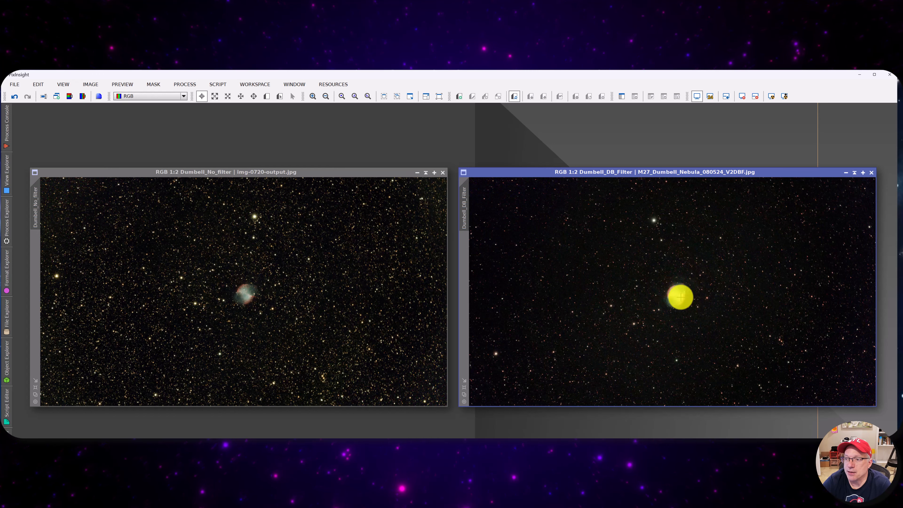
scroll(680, 297, up, 6)
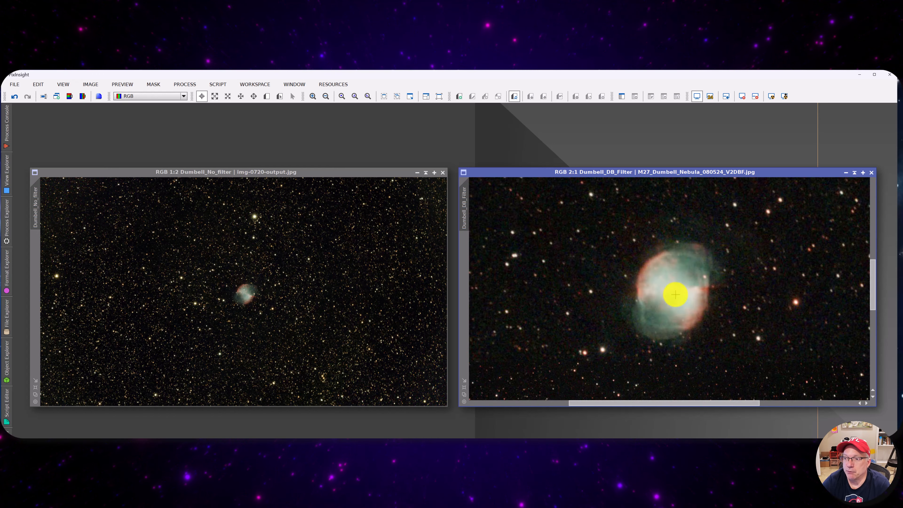
scroll(675, 293, down, 2)
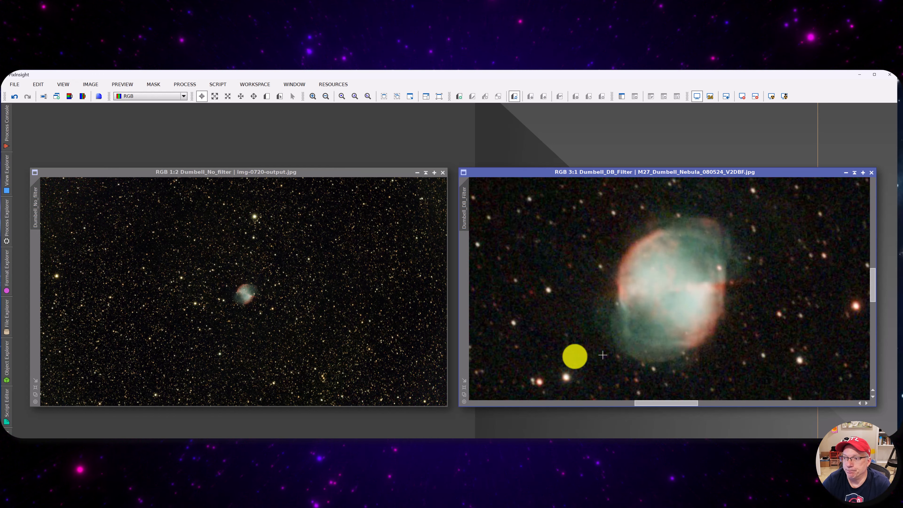
- Examine the nebula and its surrounding stars in the Dumbell_No_filter image at several magnifications
scroll(252, 294, up, 5)
scroll(213, 292, down, 1)
drag(236, 298, 245, 298)
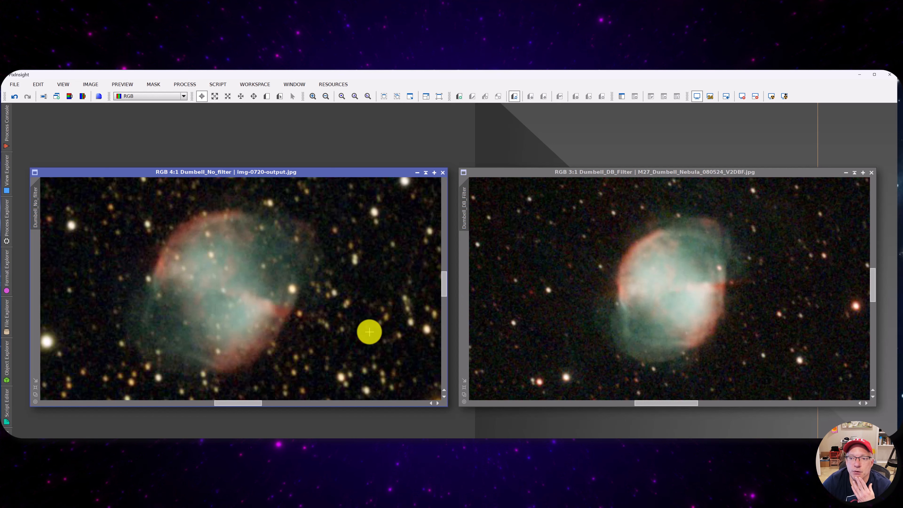
scroll(369, 331, down, 3)
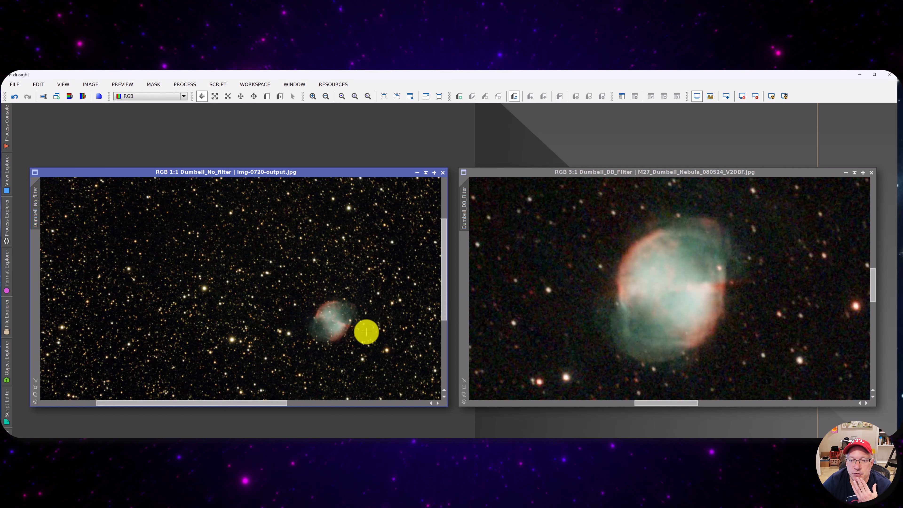
scroll(366, 331, up, 1)
drag(344, 320, 283, 290)
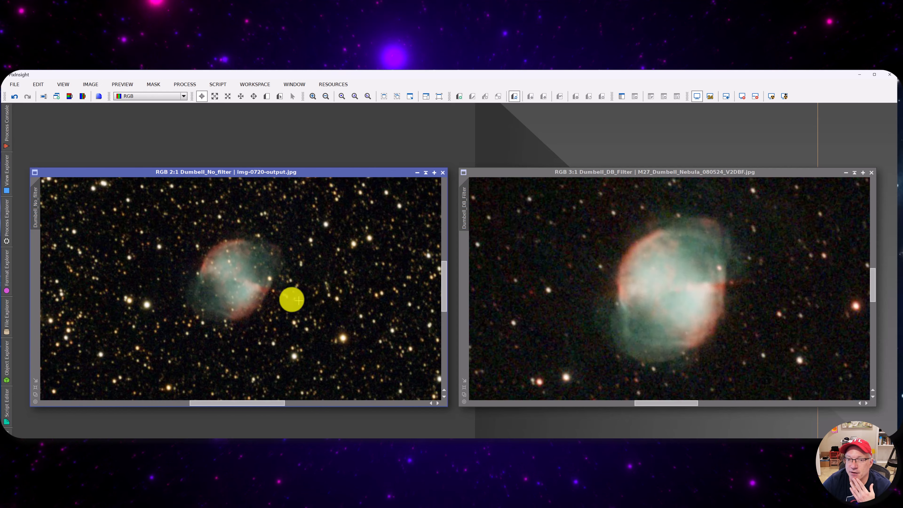
scroll(266, 294, down, 2)
scroll(266, 295, up, 4)
drag(180, 288, 307, 316)
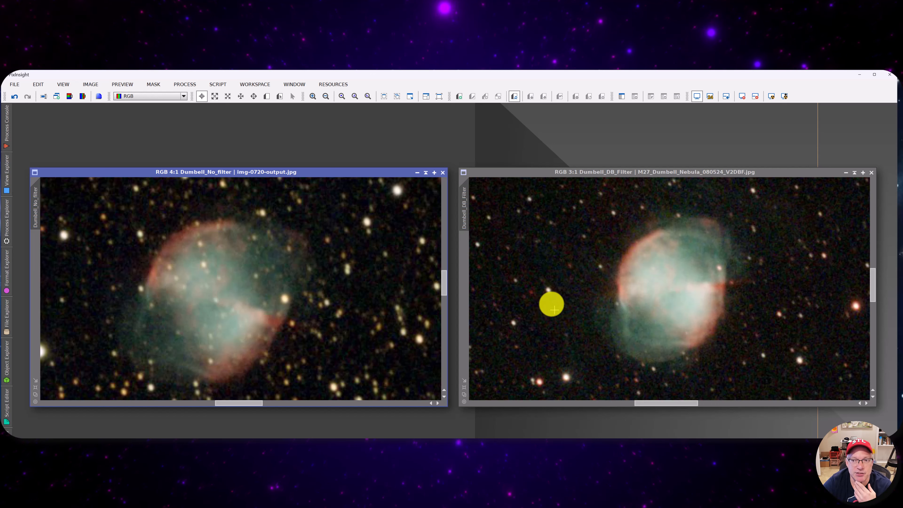
- Compare the star field around the nebula in the unfiltered image at 1:1 and the filtered image at 2:1
drag(599, 170, 605, 171)
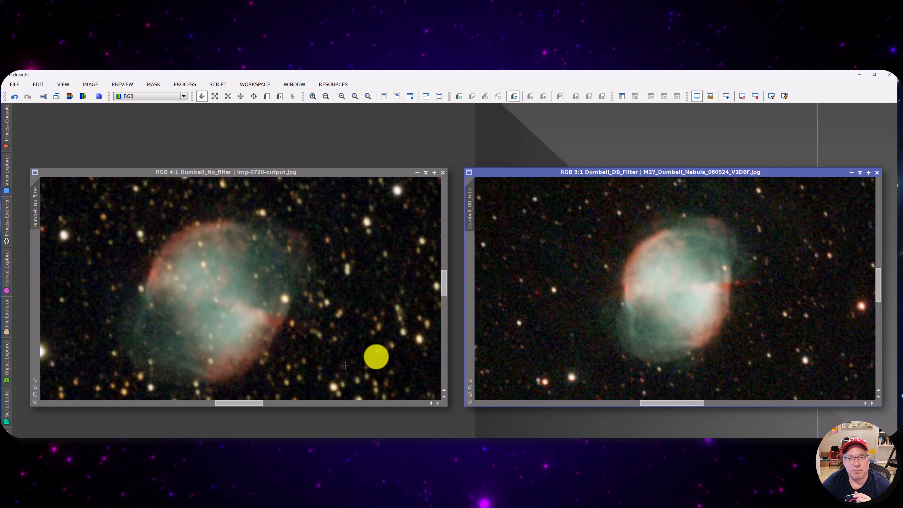
scroll(215, 300, down, 3)
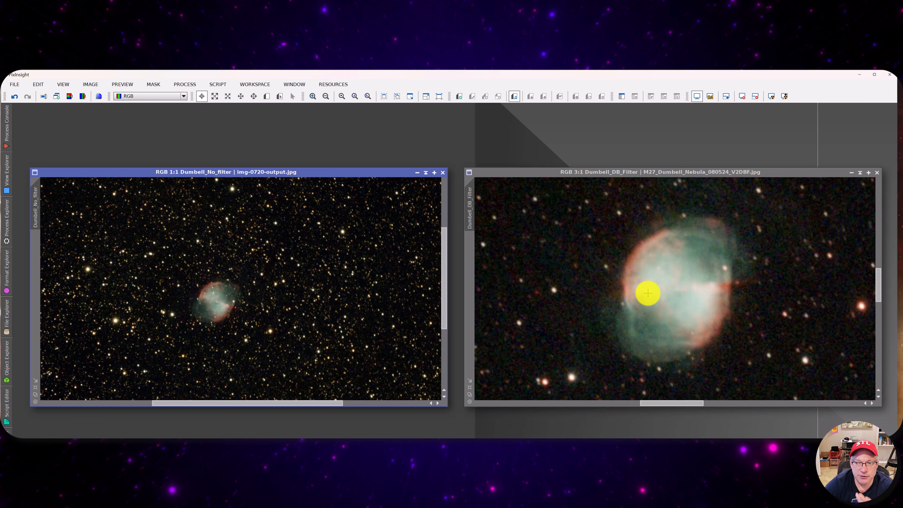
scroll(648, 293, down, 2)
scroll(648, 293, up, 4)
scroll(648, 293, down, 1)
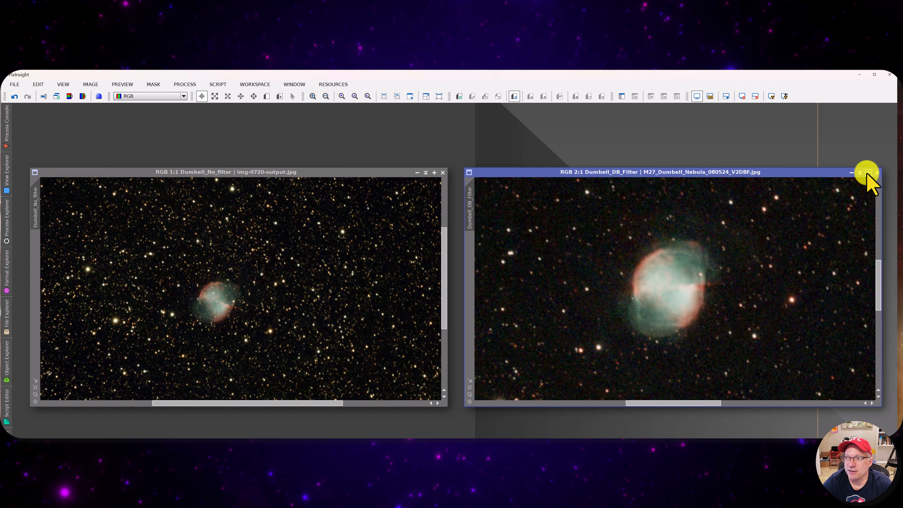
- Minimize the Dumbell_DB_Filter image into the workspace's upper-right corner and place the Dumbell_No_filter window in the upper-left area
click(851, 172)
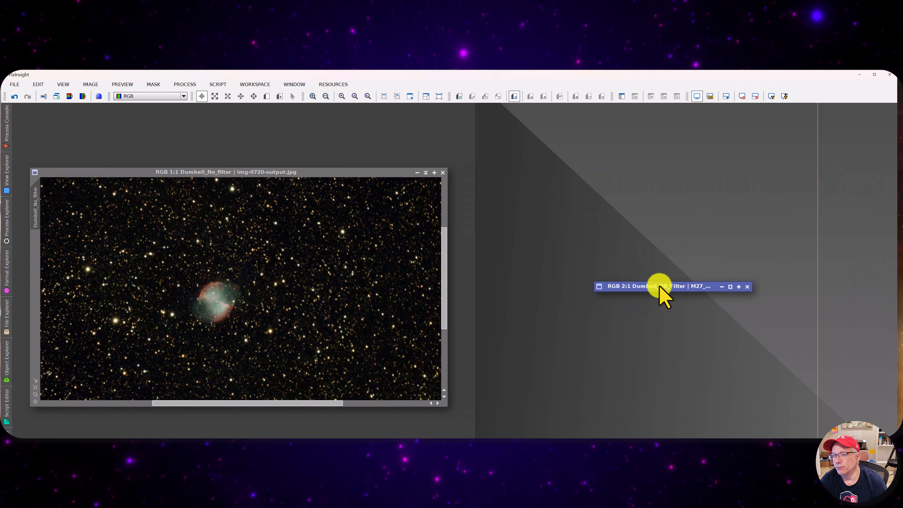
drag(661, 291, 786, 111)
drag(343, 174, 576, 170)
scroll(430, 299, up, 3)
scroll(430, 299, down, 4)
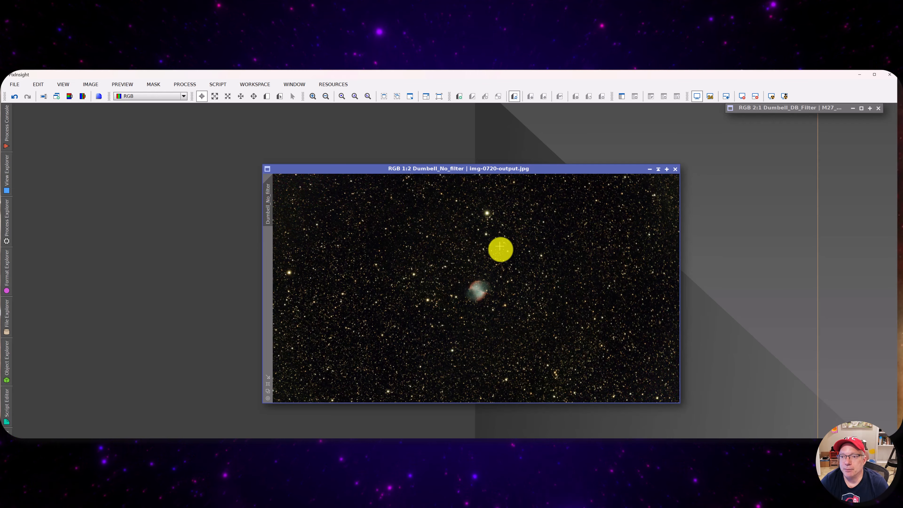
scroll(496, 272, down, 1)
scroll(497, 273, up, 1)
scroll(497, 272, down, 1)
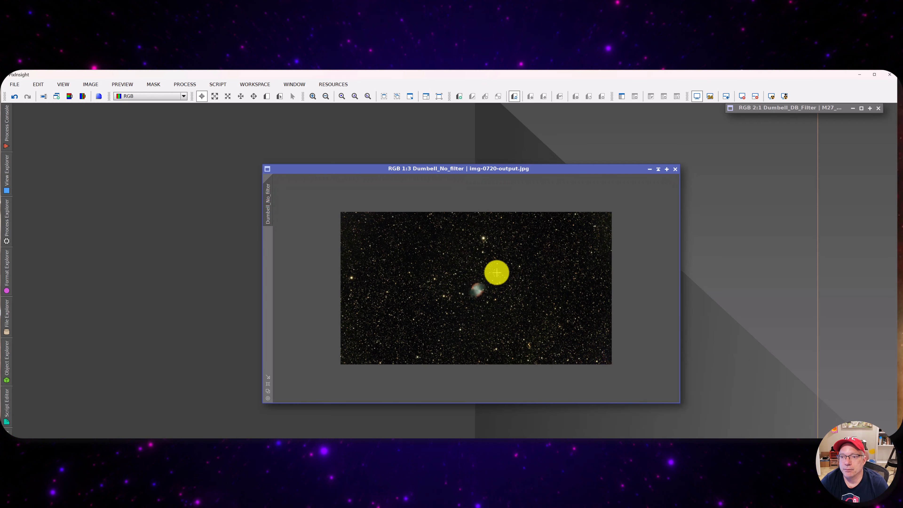
drag(504, 174, 304, 123)
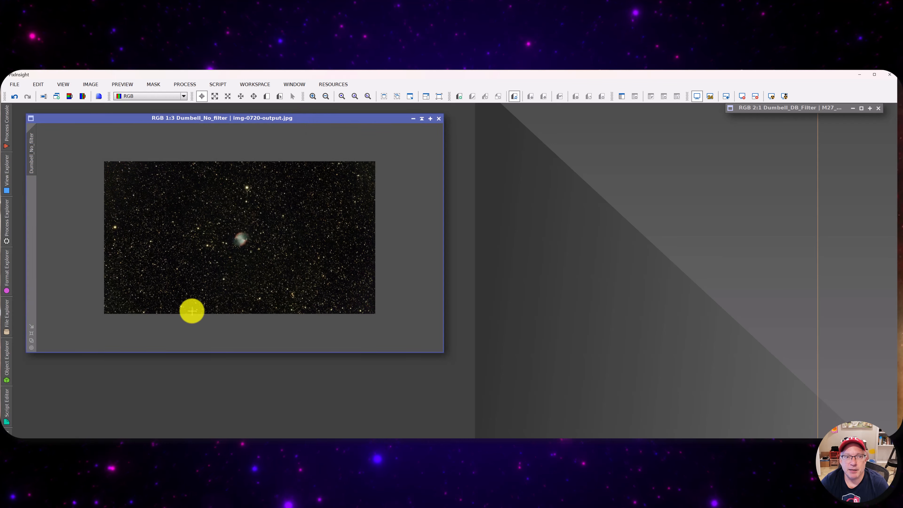
- Inspect the Dumbell_No_filter image's nebula and star field up close and as a whole frame
scroll(66, 280, down, 1)
scroll(211, 238, up, 4)
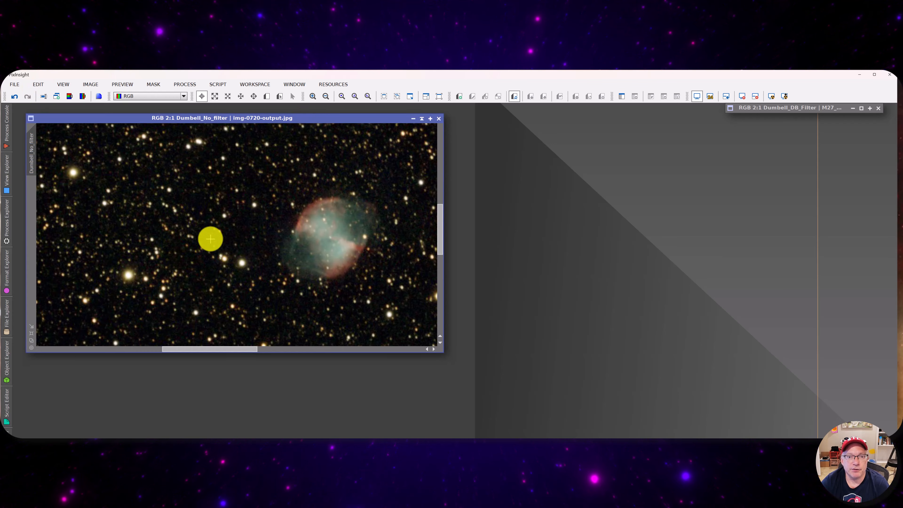
scroll(228, 240, down, 3)
scroll(236, 245, up, 2)
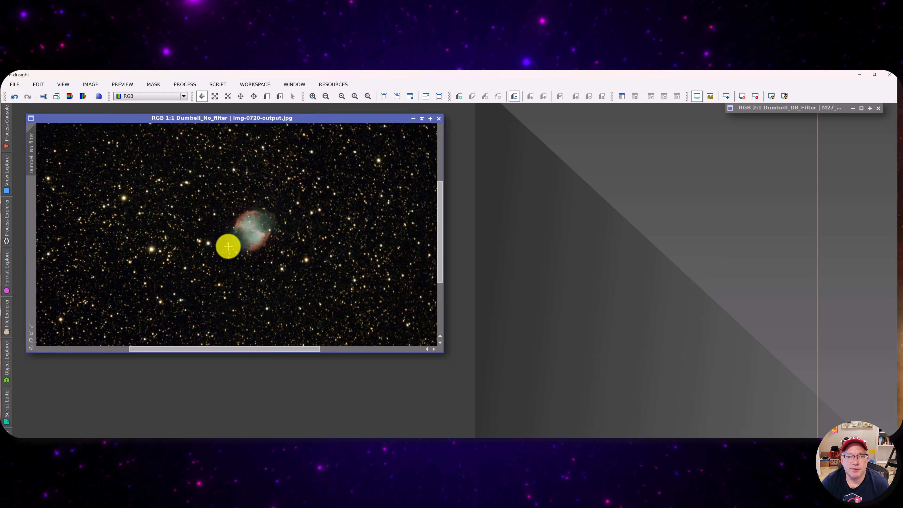
scroll(236, 268, down, 2)
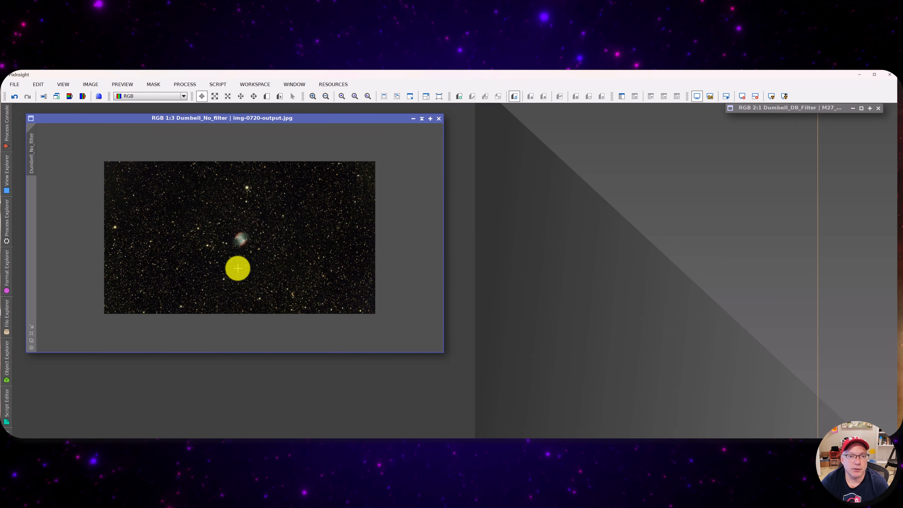
scroll(238, 267, up, 1)
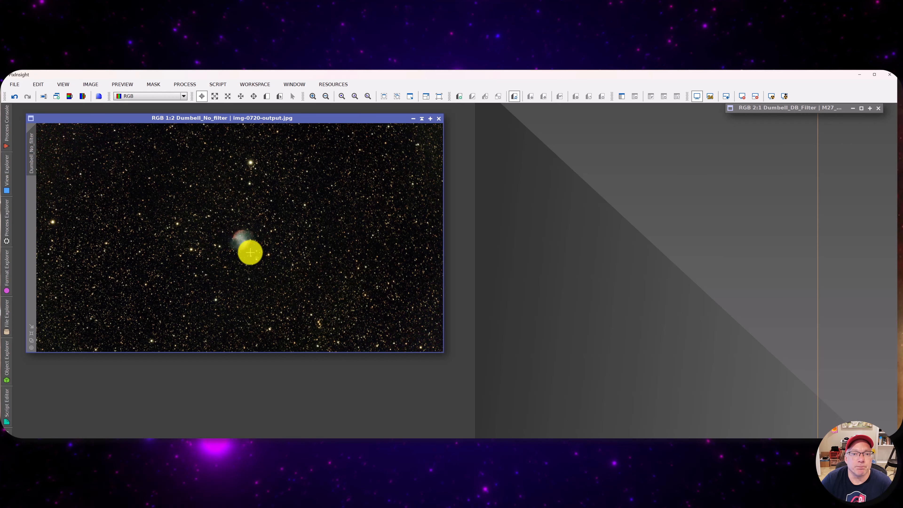
- Open M27_Dumbell_Nebula_072824_V2_NoFilter.tif from the 2024-07-29_05-13-22_observation_M27 folder and place its window beside the Dumbell_No_filter image
click(14, 86)
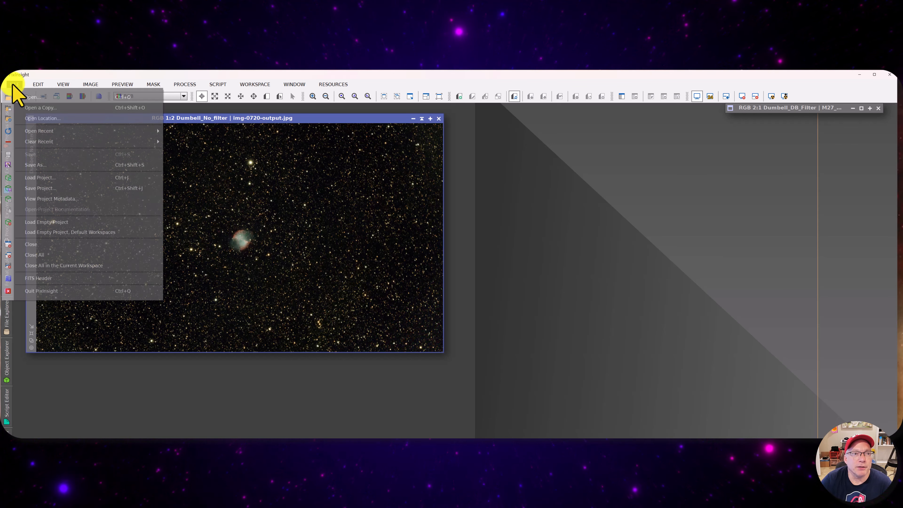
click(28, 97)
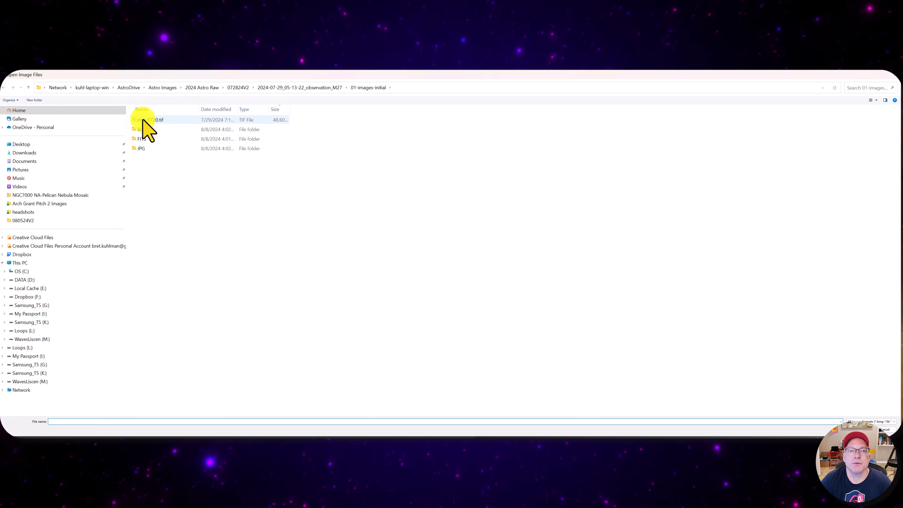
click(313, 89)
click(154, 127)
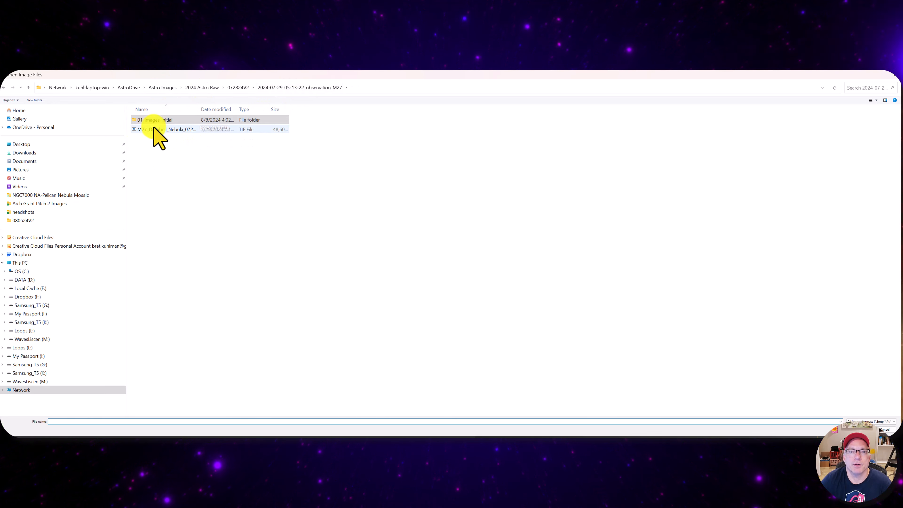
drag(200, 110, 333, 110)
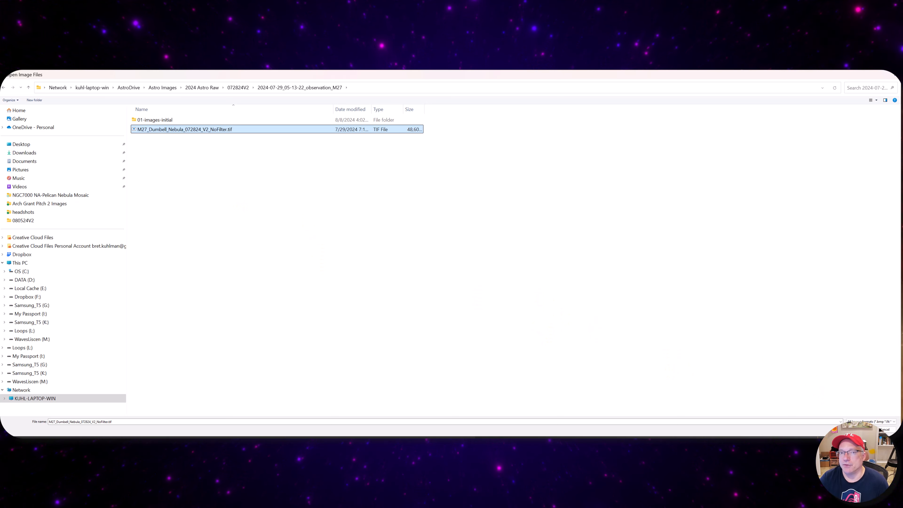
click(859, 430)
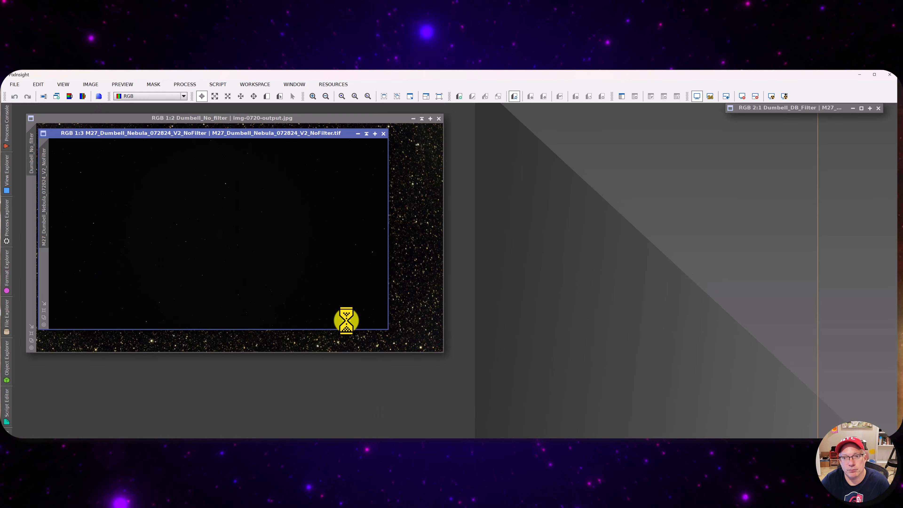
drag(245, 137, 627, 159)
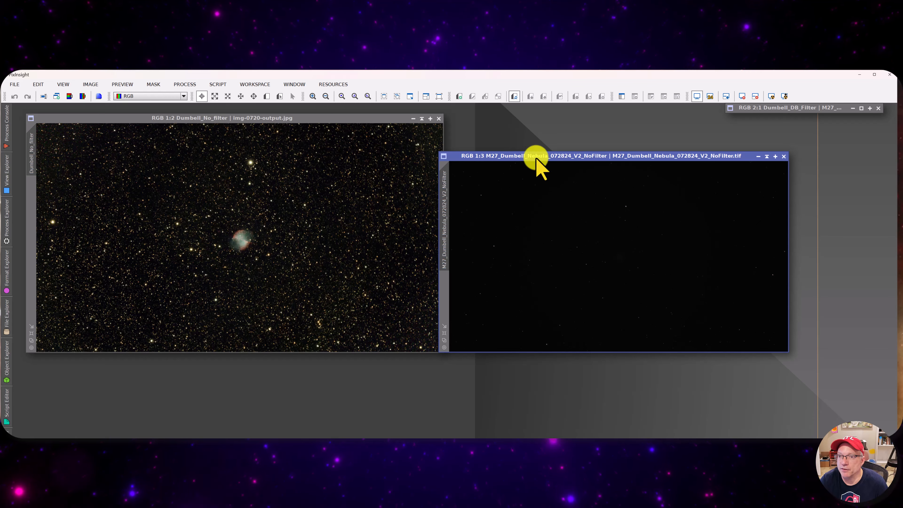
drag(535, 156, 545, 157)
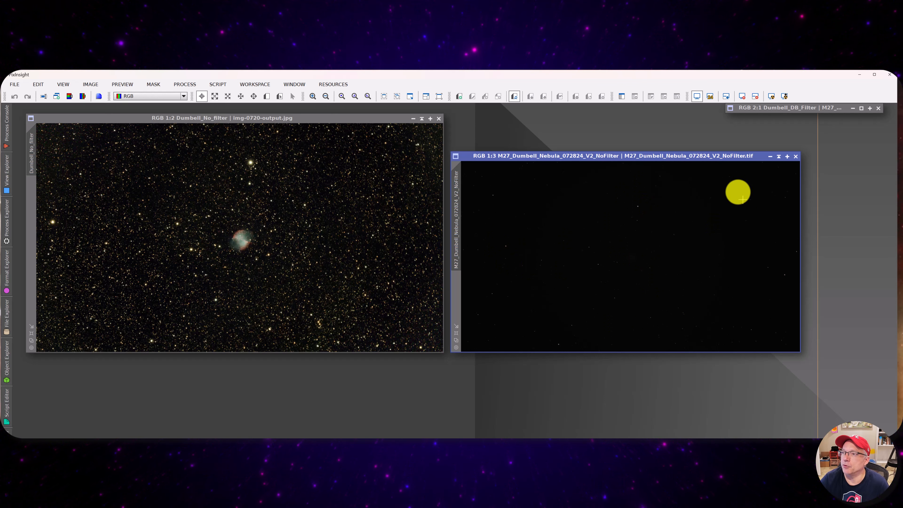
- Apply the boosted screen auto stretch to the opened NoFilter TIF after trying the standard stretch and resetting it
click(771, 96)
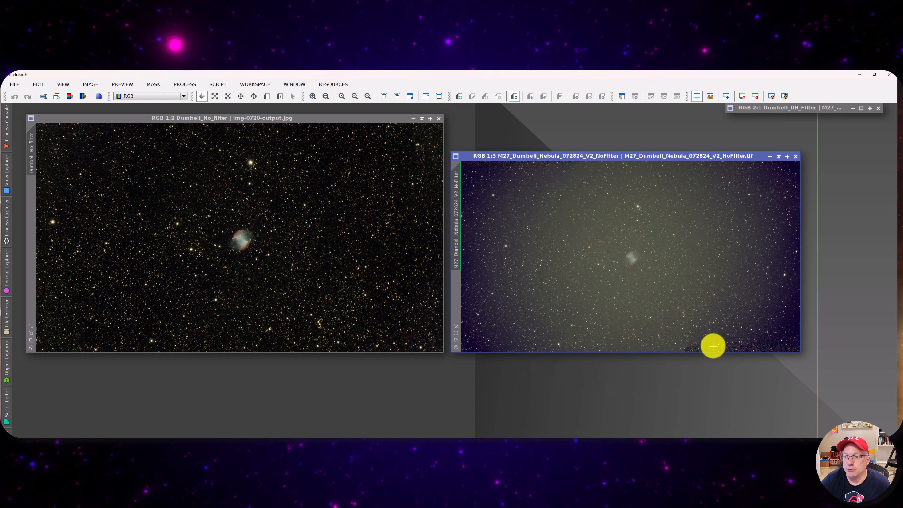
click(785, 95)
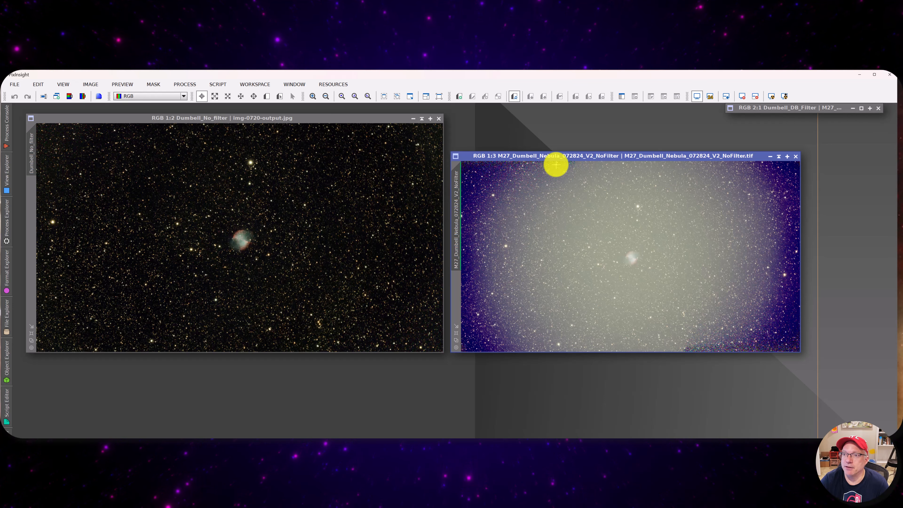
click(755, 97)
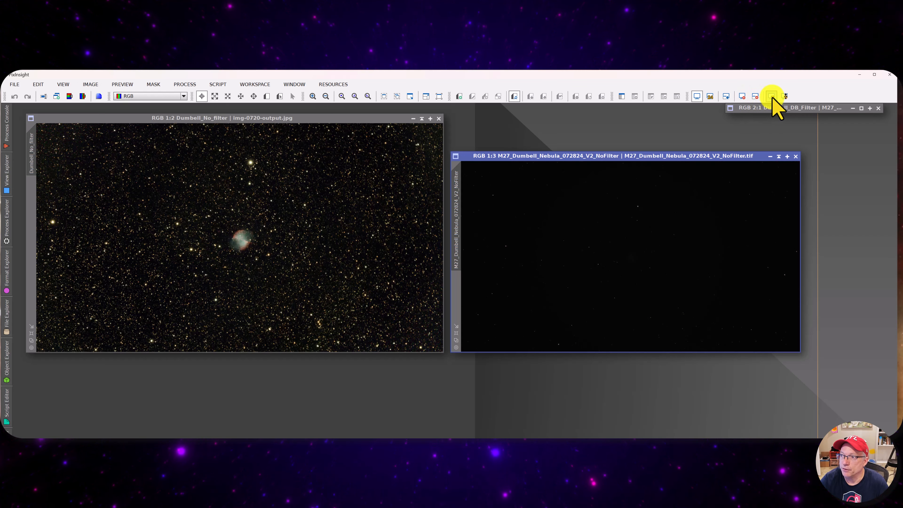
click(786, 98)
click(786, 100)
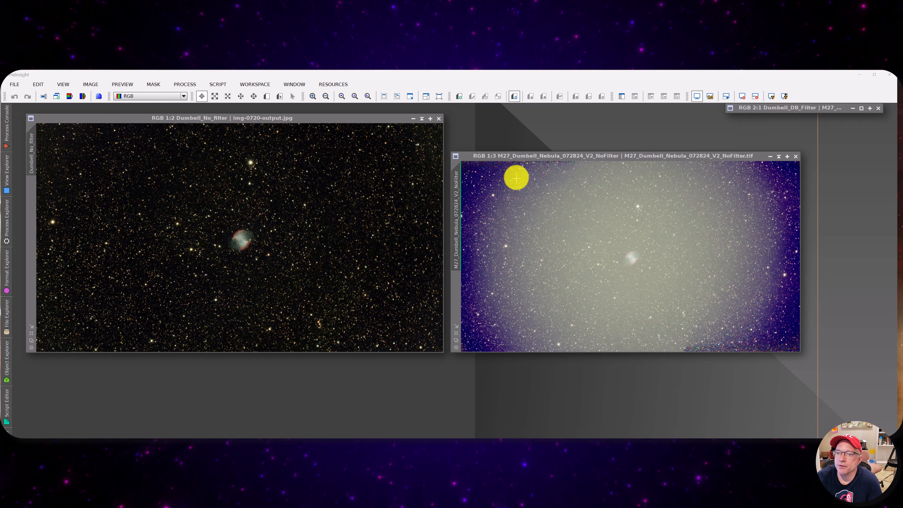
- Examine the noise near the upper edge and the background gradient across the stretched NoFilter TIF
scroll(521, 165, up, 3)
drag(522, 177, 628, 286)
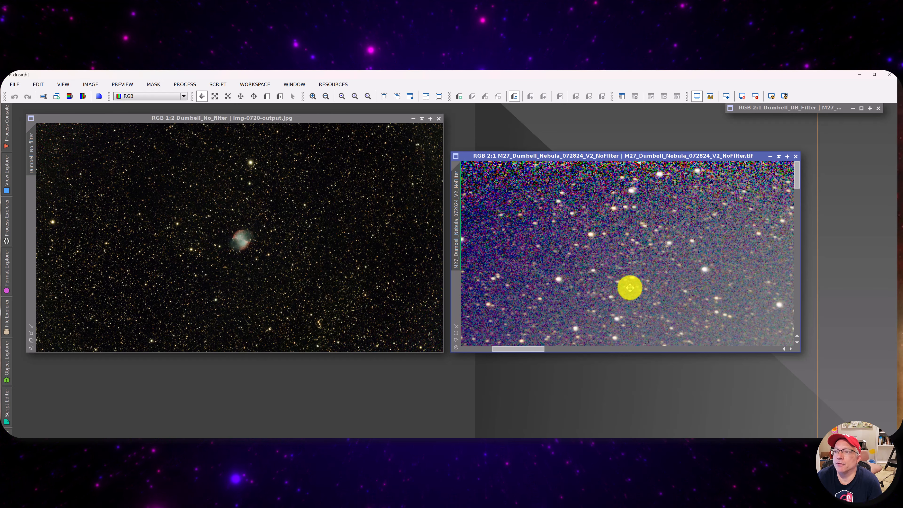
drag(625, 186, 557, 207)
scroll(509, 171, up, 6)
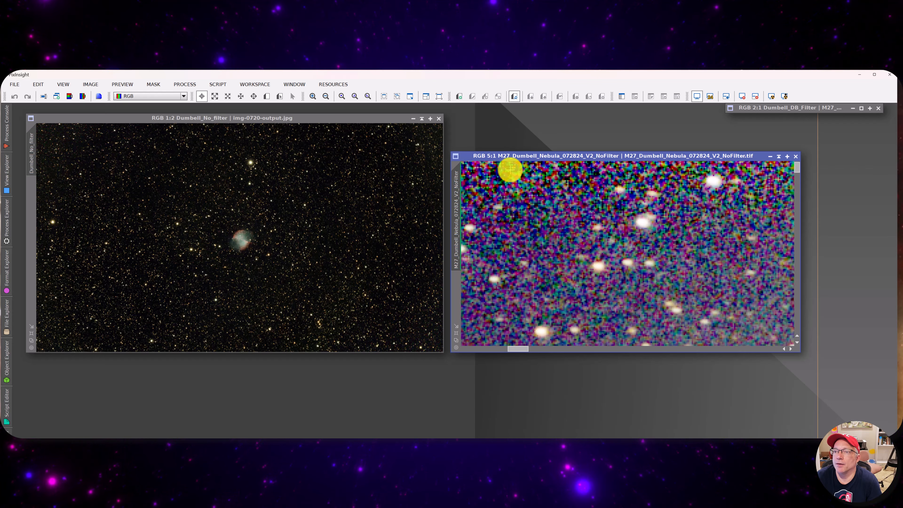
scroll(497, 194, down, 12)
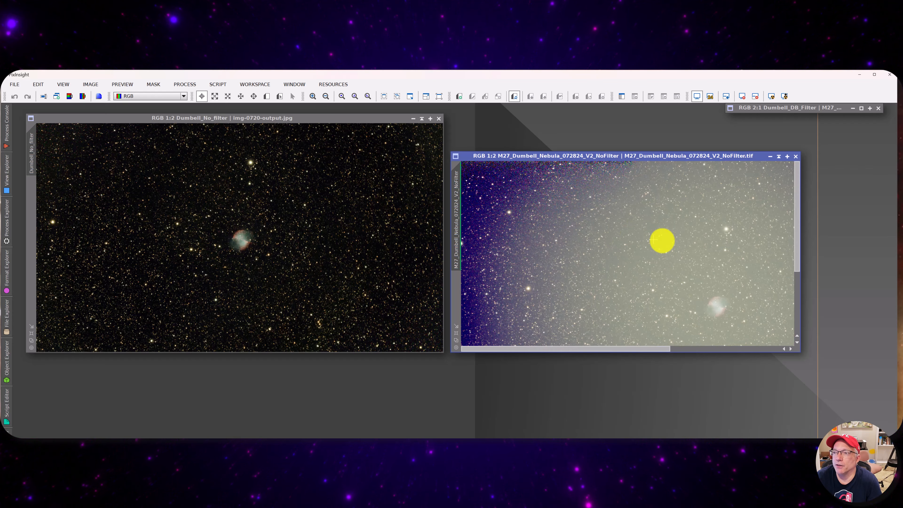
scroll(677, 242, up, 3)
scroll(677, 242, down, 1)
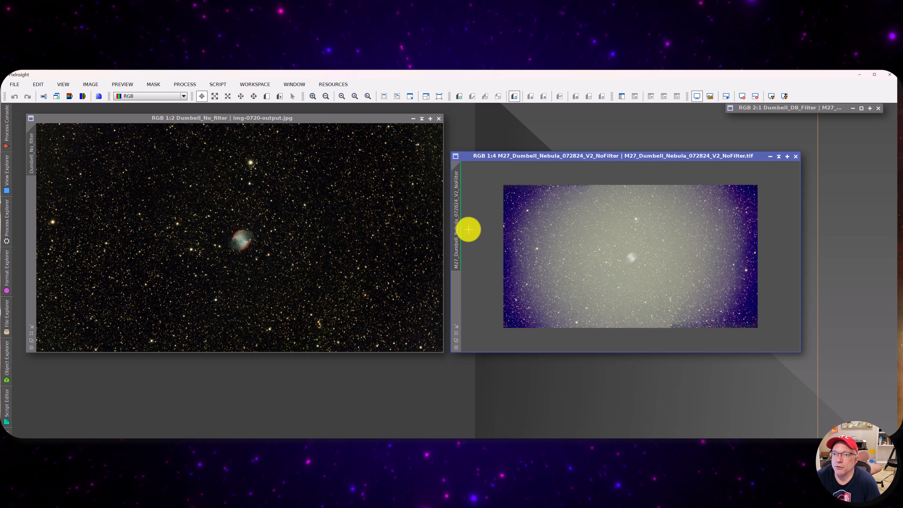
- Enlarge the NoFilter TIF window beside the Dumbell_No_filter image and show its picture at 1:3
drag(522, 160, 528, 145)
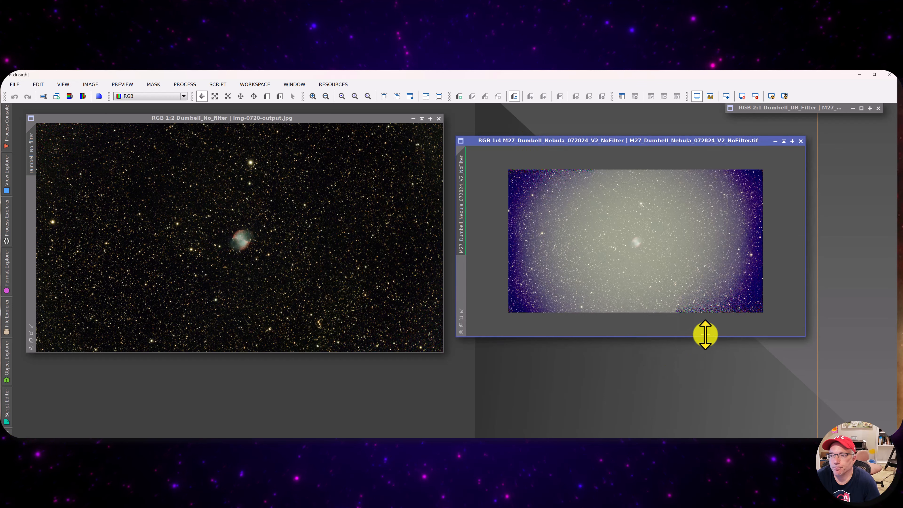
drag(804, 336, 833, 398)
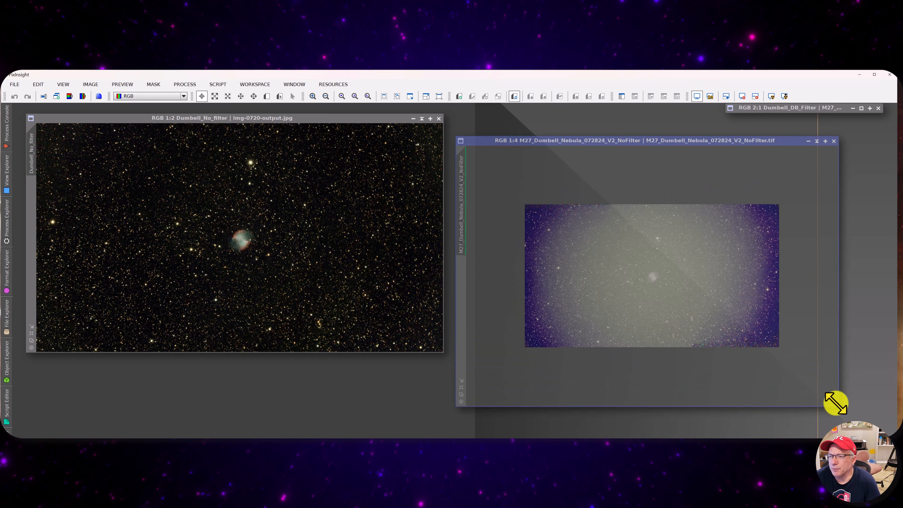
scroll(668, 295, up, 3)
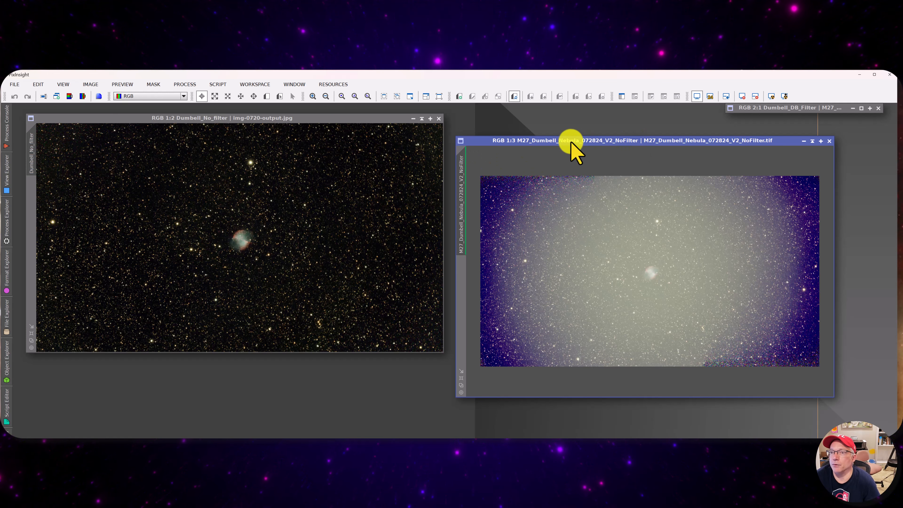
drag(573, 141, 575, 139)
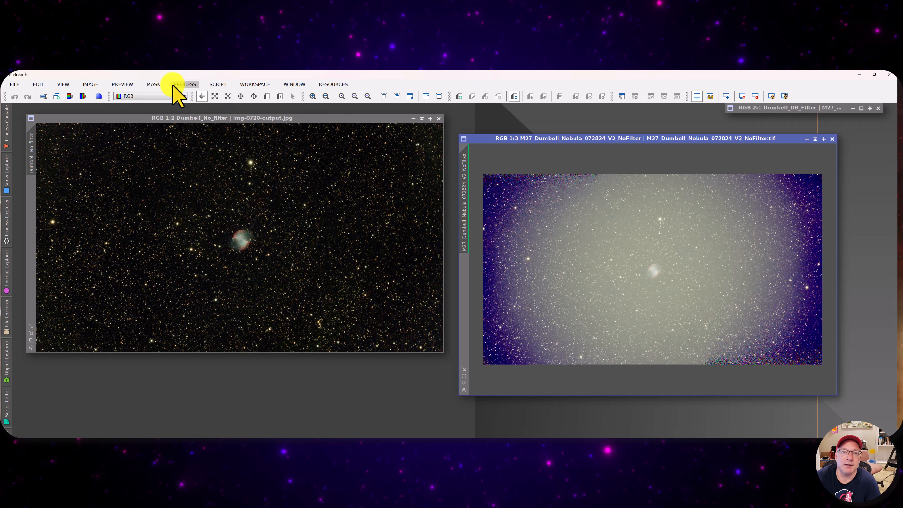
- Draw a DynamicCrop region of about 1917 × 1359 px around the nebula in the NoFilter TIF
click(184, 84)
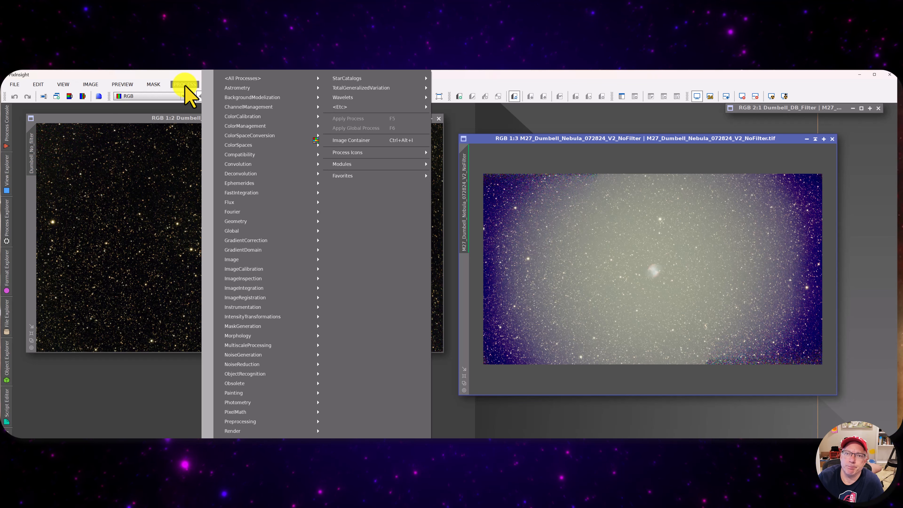
mouse_move(267, 79)
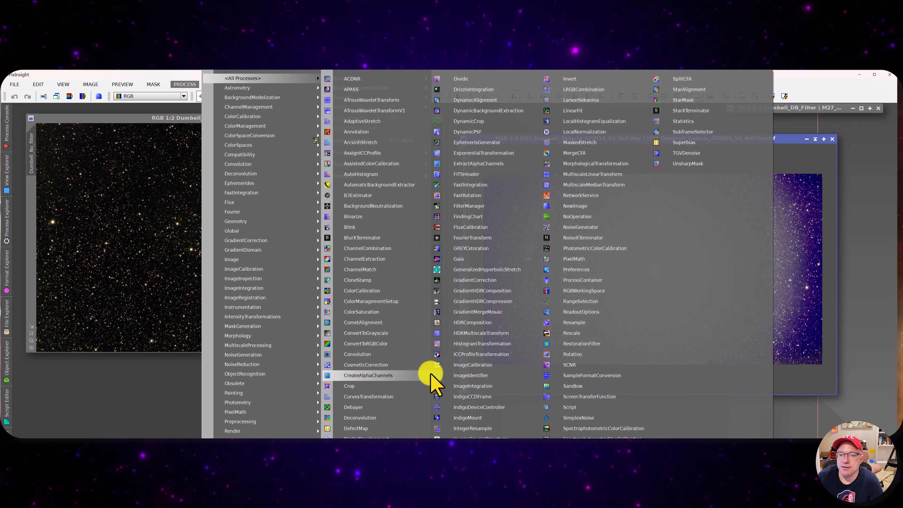
click(506, 125)
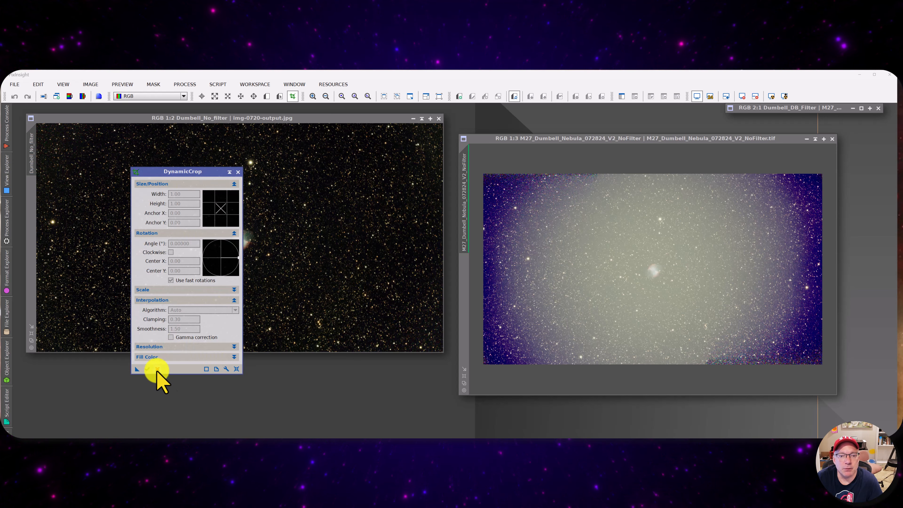
drag(189, 171, 225, 171)
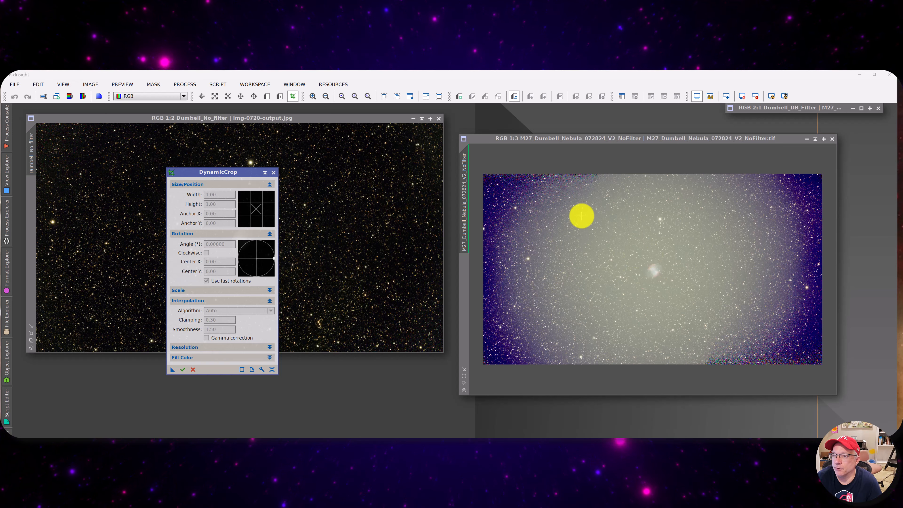
drag(571, 210, 736, 327)
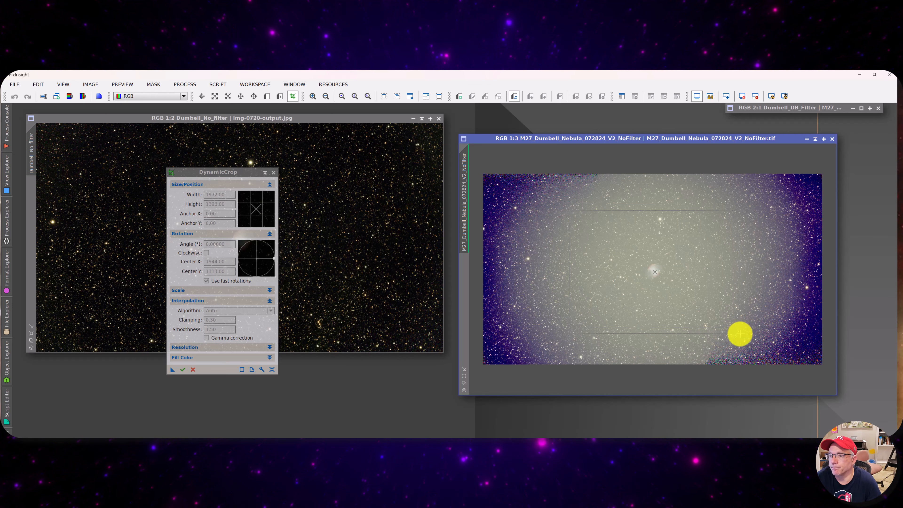
drag(740, 334, 739, 330)
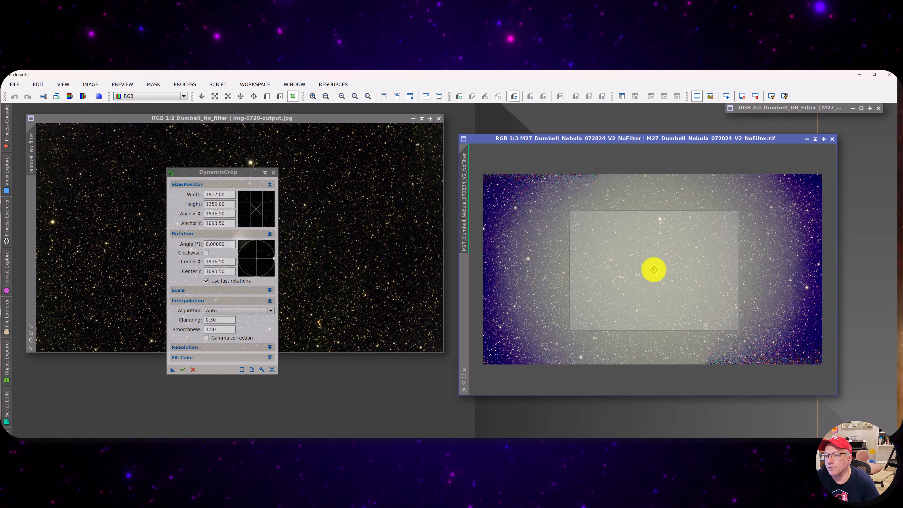
- Center the crop region on the nebula, trim its height to about 1335 px, and apply the crop
drag(648, 270, 663, 274)
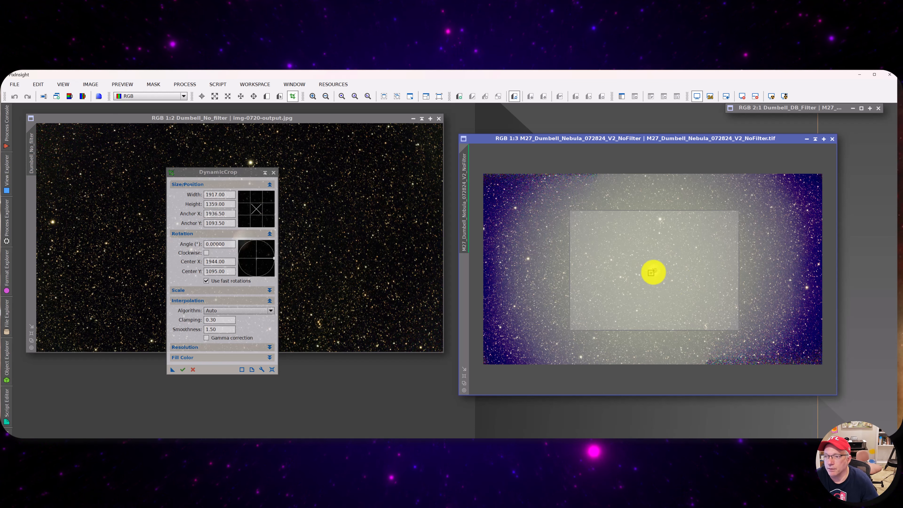
mouse_move(653, 270)
mouse_down()
mouse_move(601, 258)
mouse_move(710, 258)
mouse_move(651, 262)
mouse_move(654, 270)
mouse_up()
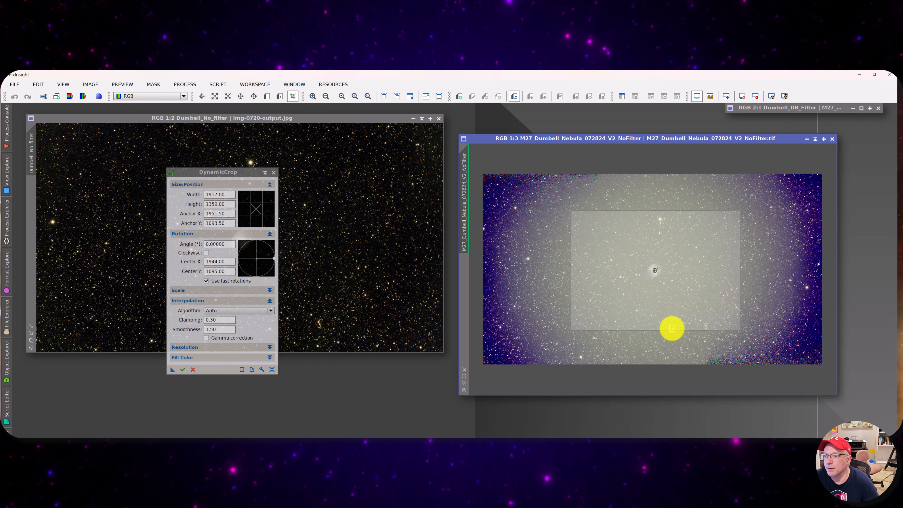
drag(672, 328, 671, 330)
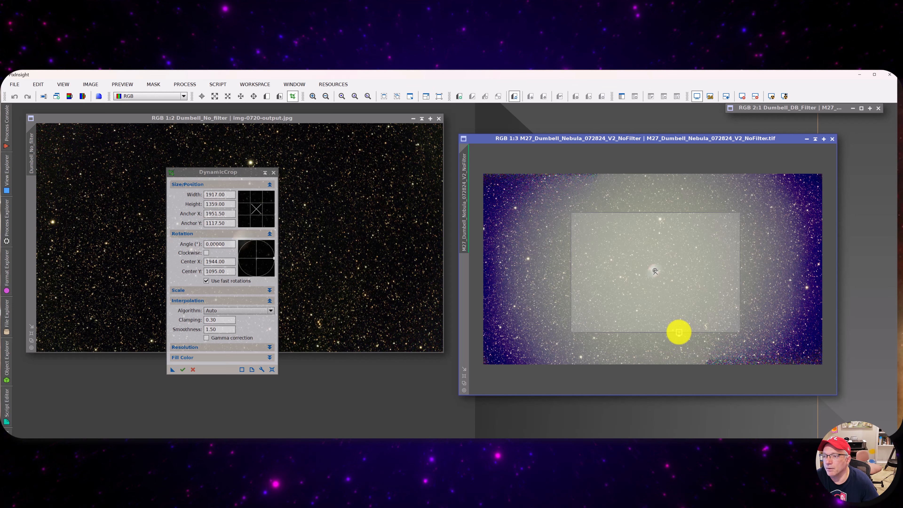
mouse_move(679, 332)
mouse_down()
mouse_move(679, 316)
mouse_move(679, 329)
mouse_up()
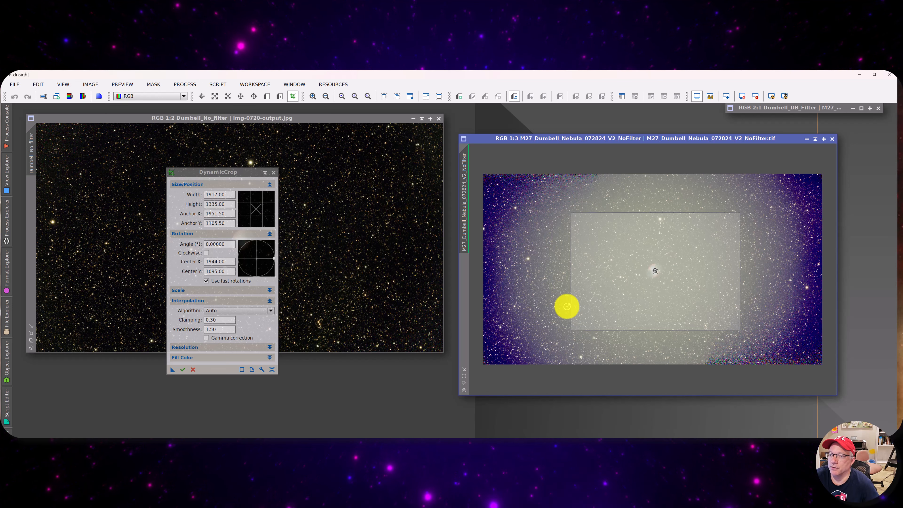
click(183, 370)
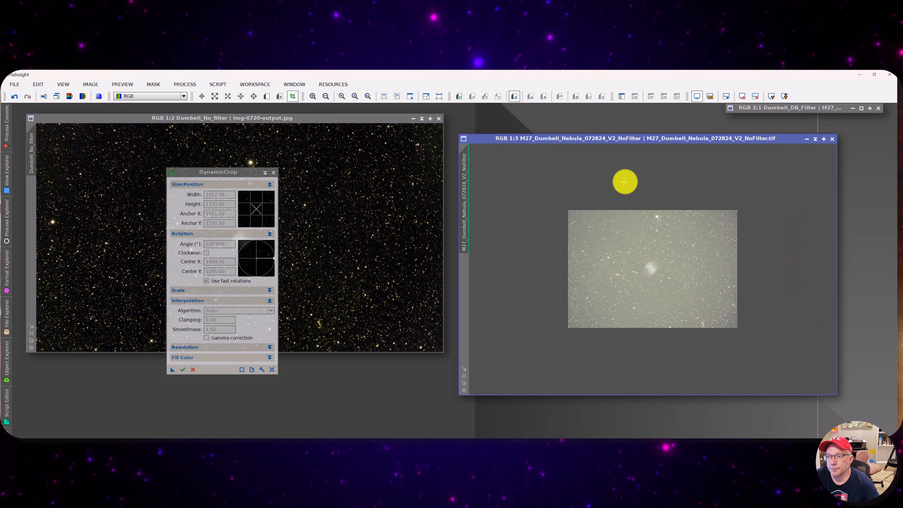
click(278, 173)
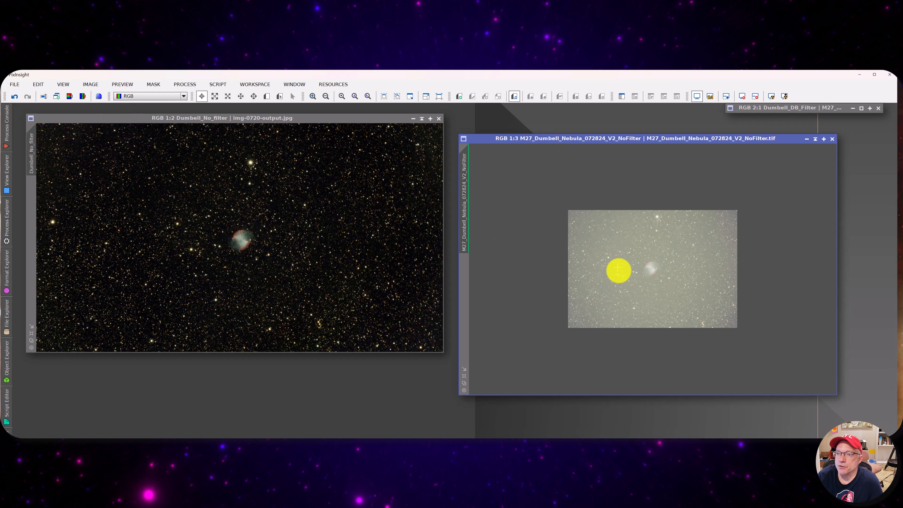
- Reset the screen stretch on the cropped NoFilter TIF and reapply the auto stretch
scroll(623, 271, up, 2)
scroll(623, 270, down, 1)
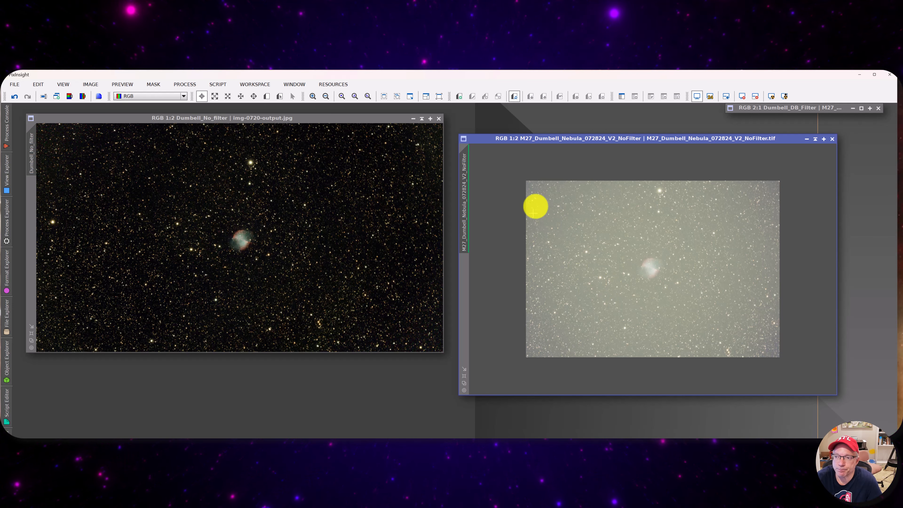
drag(562, 140, 556, 126)
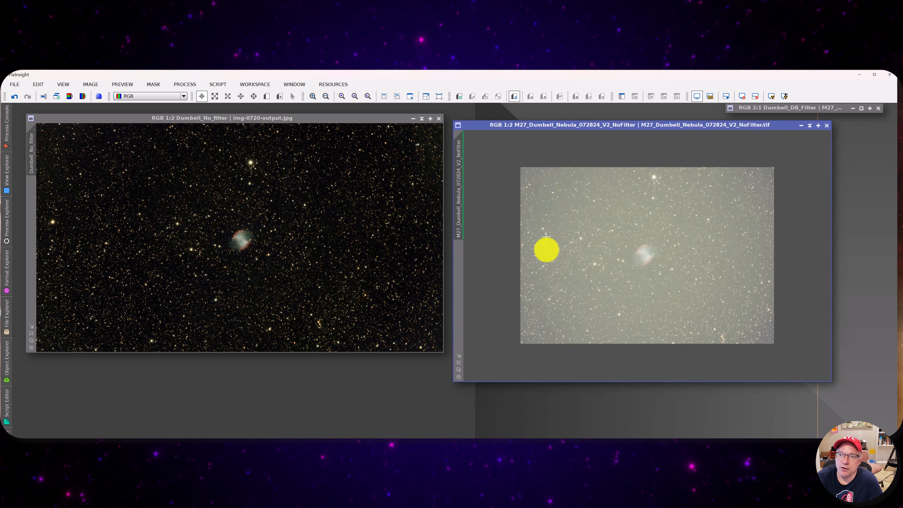
scroll(609, 278, up, 1)
scroll(610, 278, down, 2)
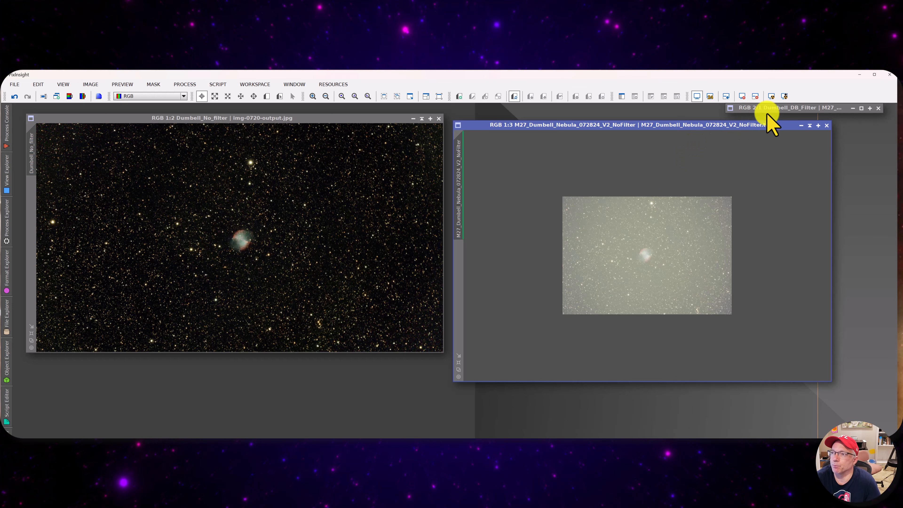
click(757, 96)
click(771, 96)
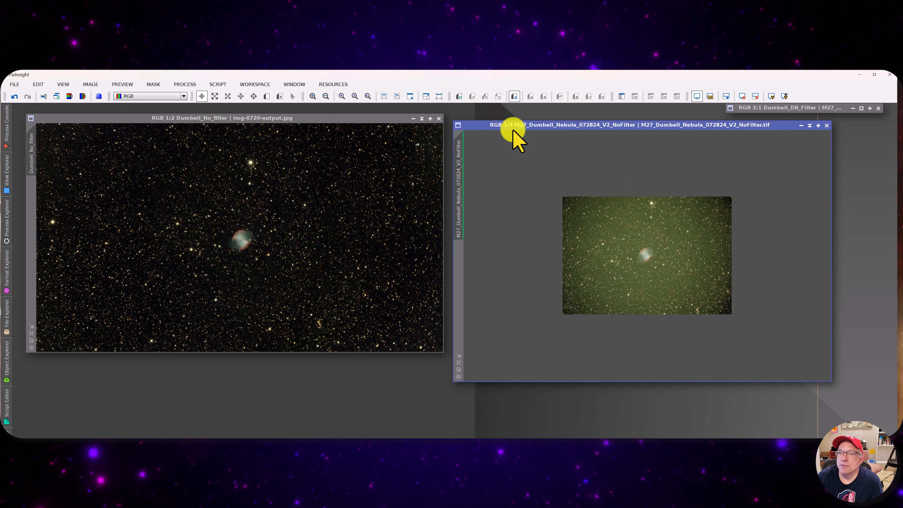
drag(509, 127, 511, 126)
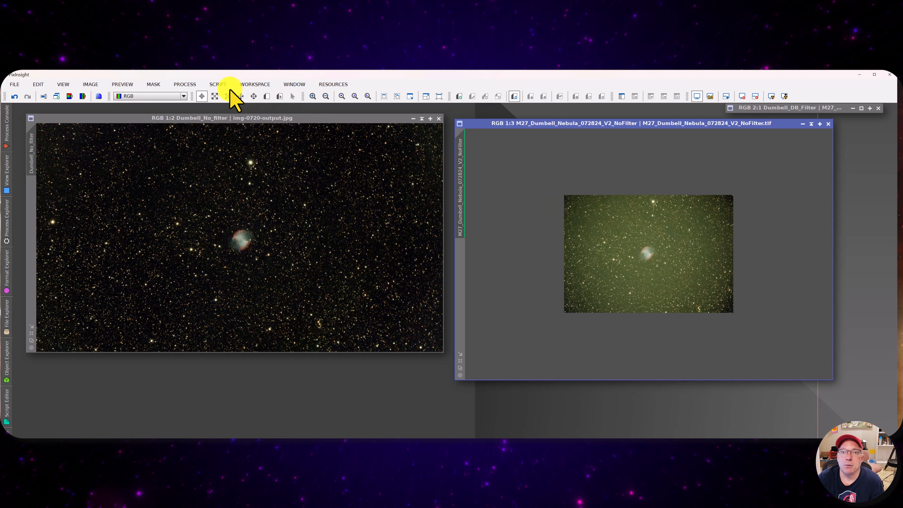
click(218, 84)
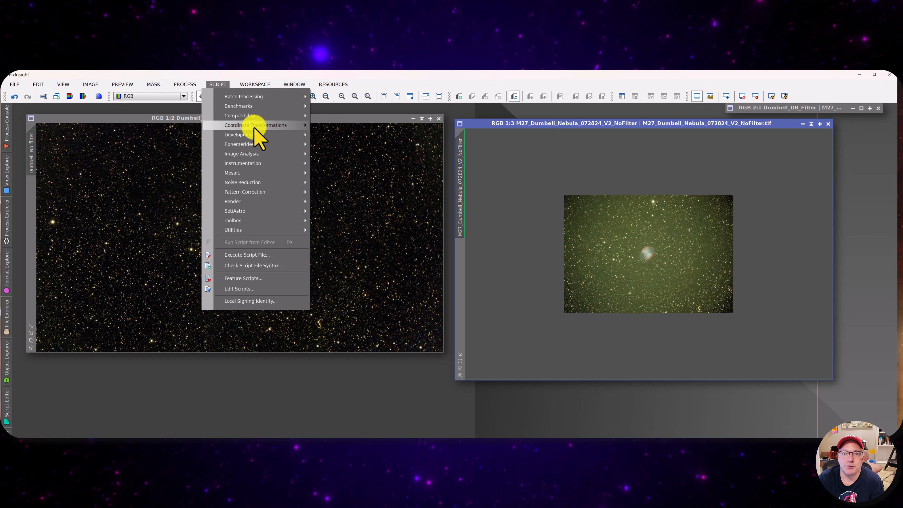
mouse_move(262, 153)
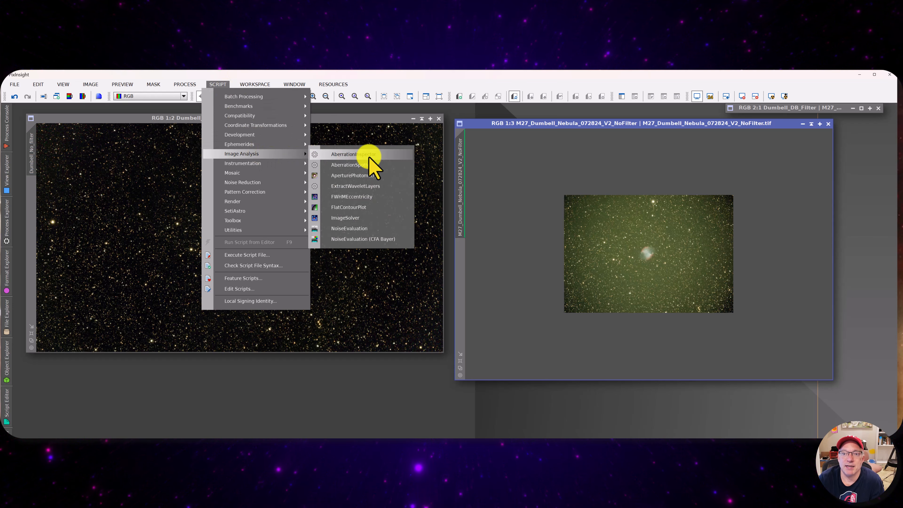
click(371, 218)
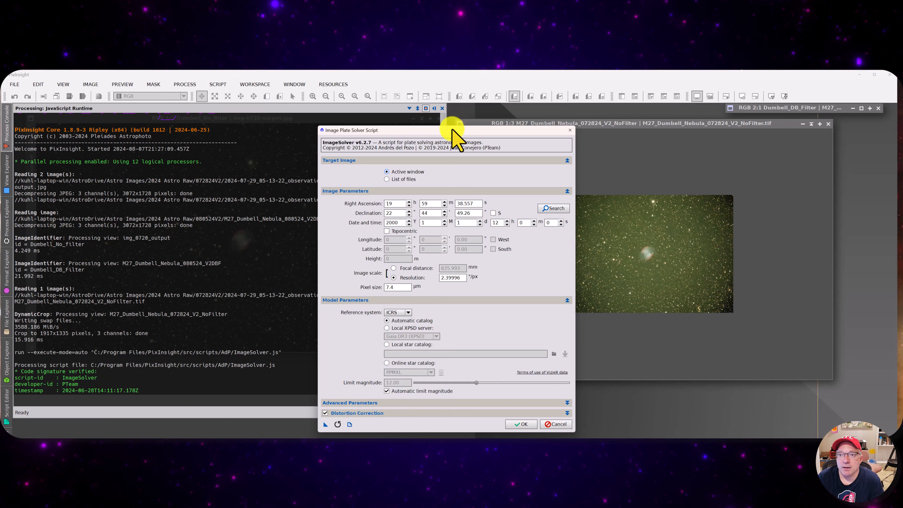
drag(447, 133, 278, 145)
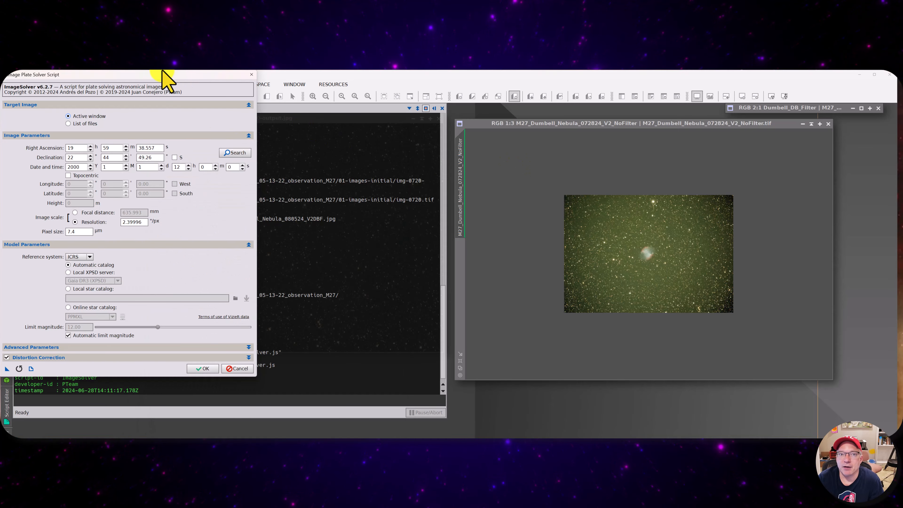
drag(163, 77, 319, 120)
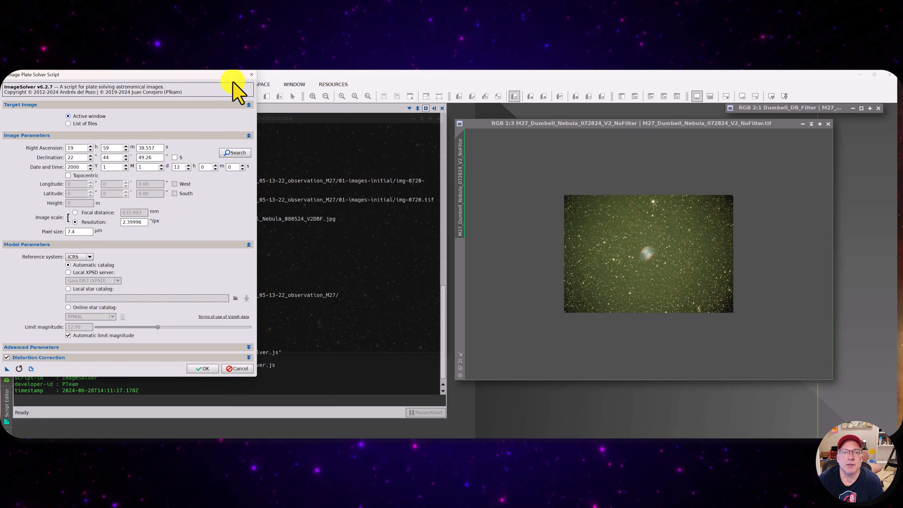
mouse_move(223, 74)
mouse_down()
mouse_move(545, 192)
mouse_move(755, 167)
mouse_move(216, 79)
mouse_up()
click(237, 368)
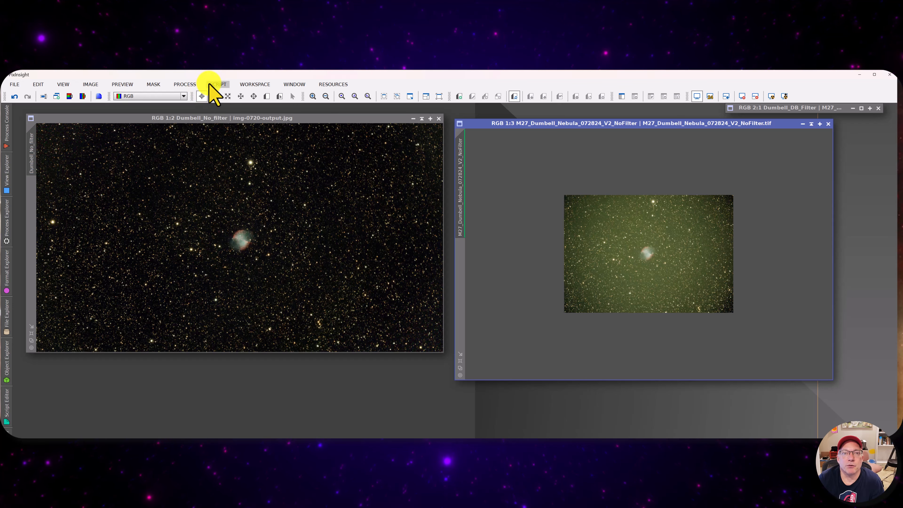
- Open img-0722.fits from the FITS folder inside 01-images-initial and apply the screen auto stretch to it
click(15, 86)
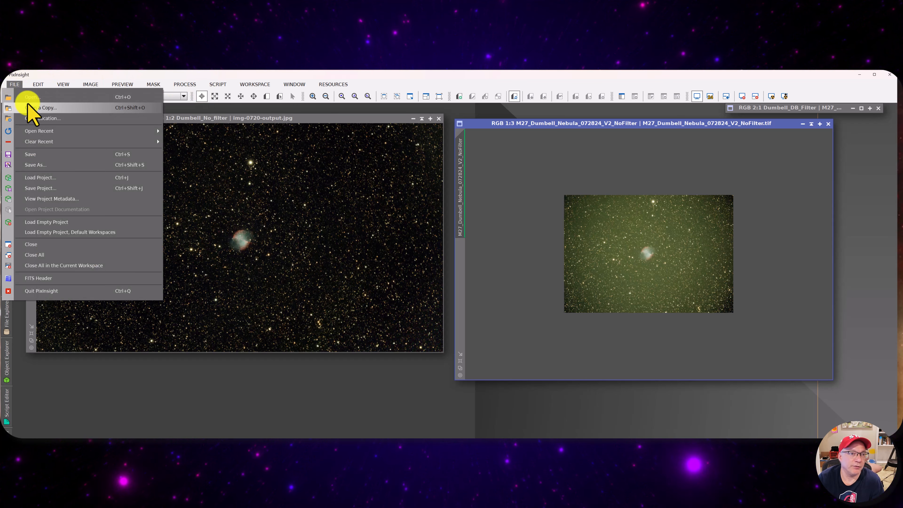
click(44, 97)
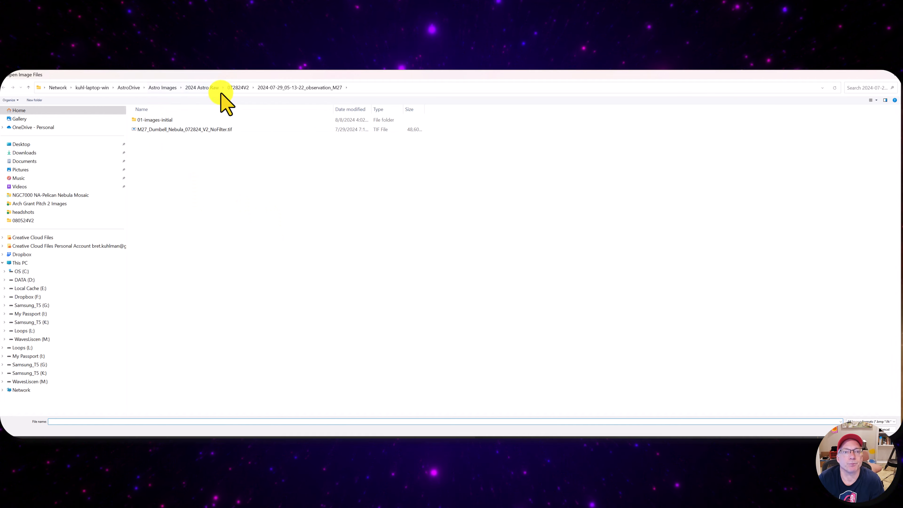
double_click(146, 120)
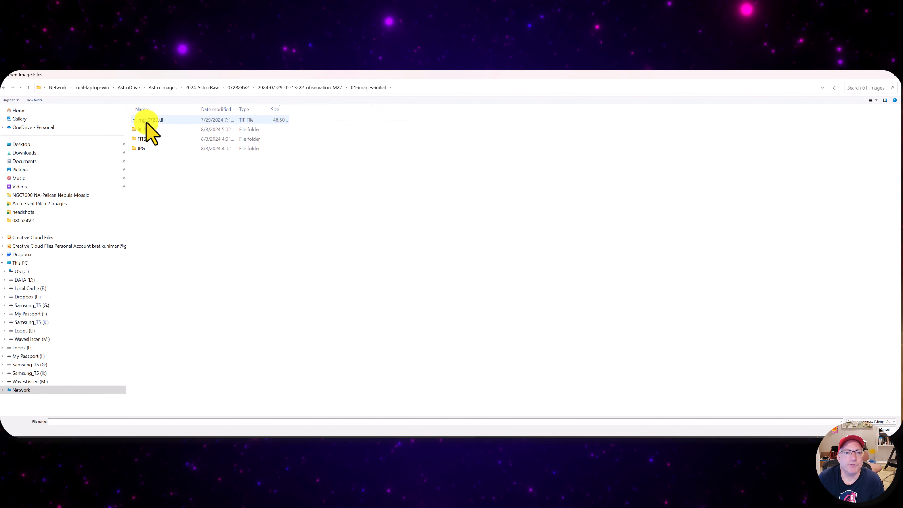
double_click(135, 139)
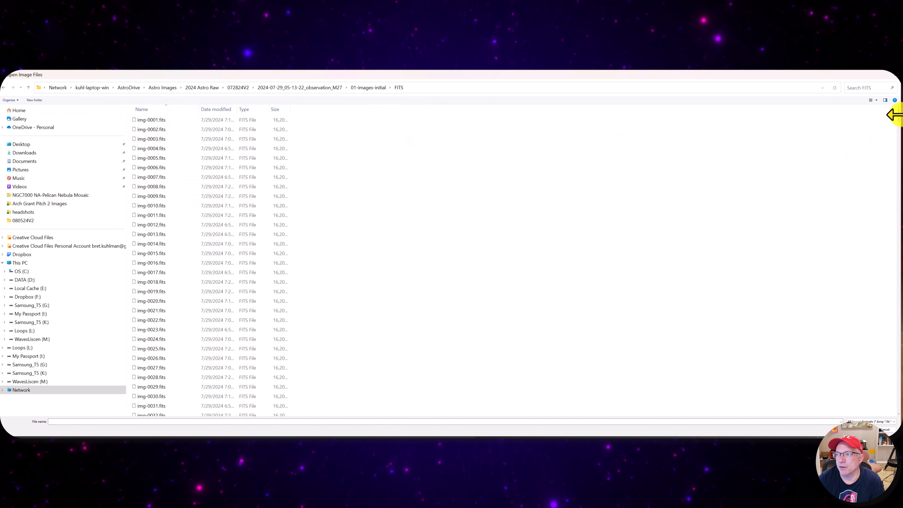
drag(898, 121, 898, 404)
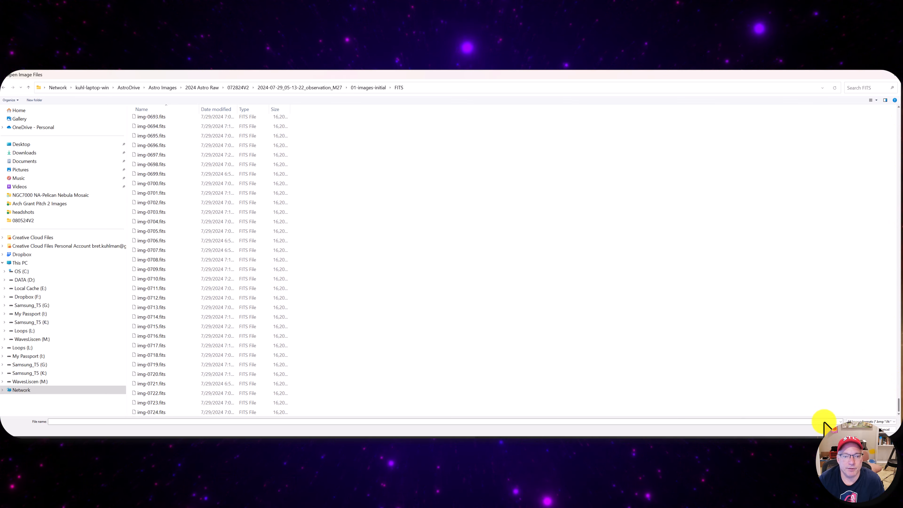
click(142, 393)
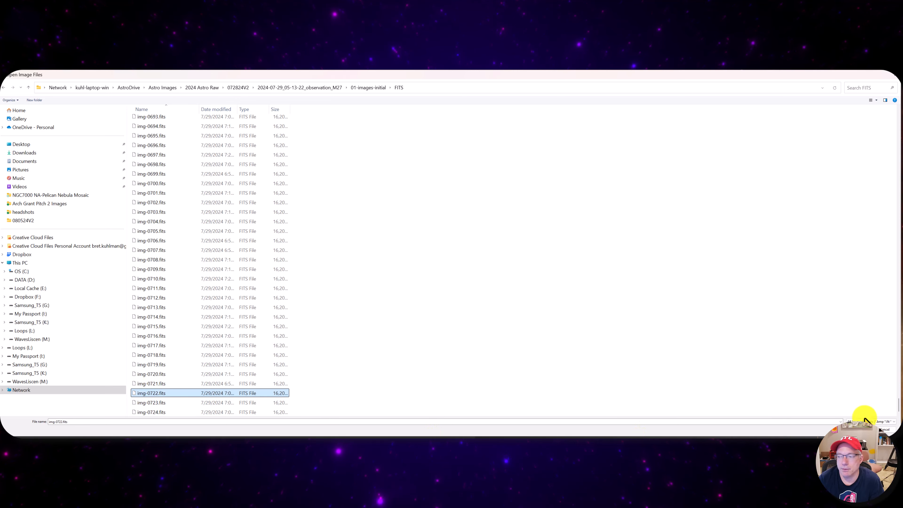
click(857, 429)
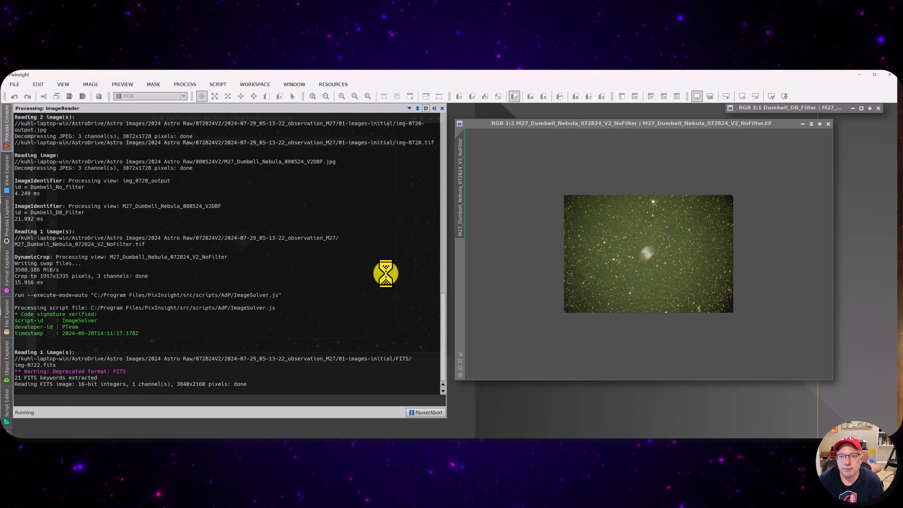
click(771, 96)
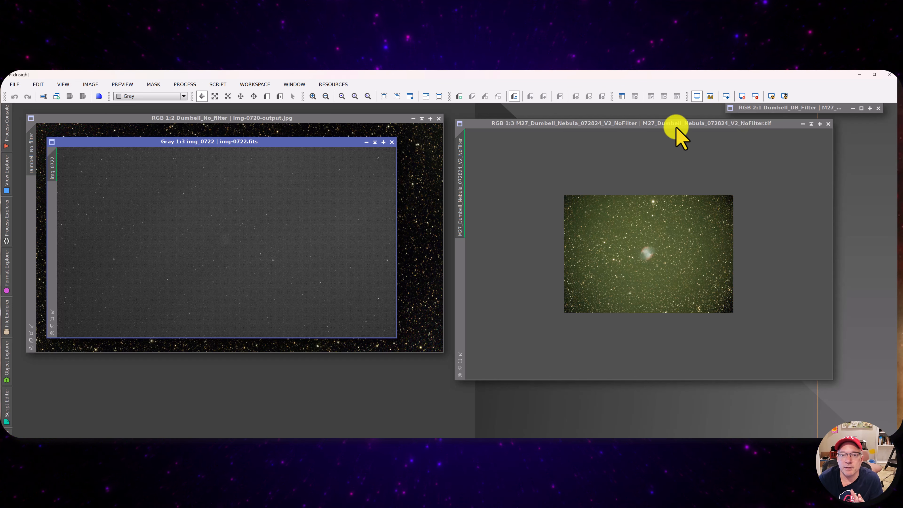
- Open the FITSHeader process and load the header keywords of img_0722
drag(262, 142, 282, 157)
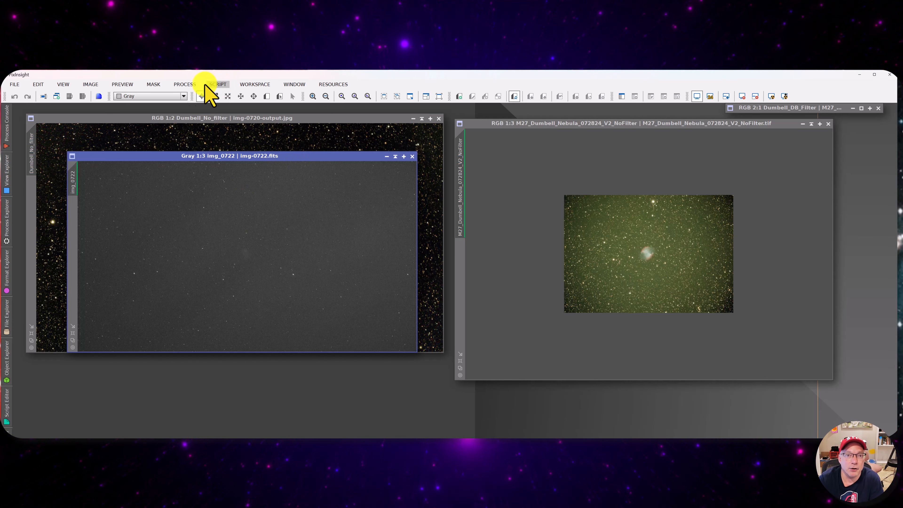
click(194, 84)
mouse_move(255, 79)
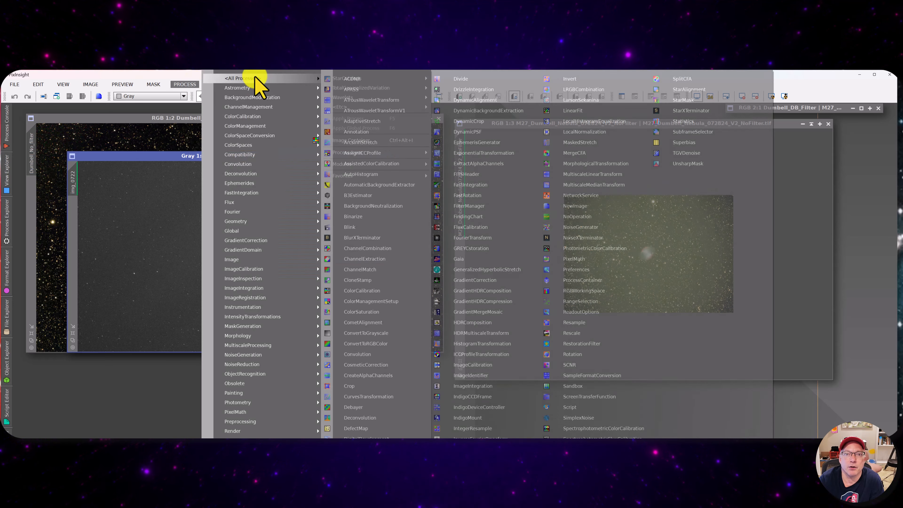
click(493, 176)
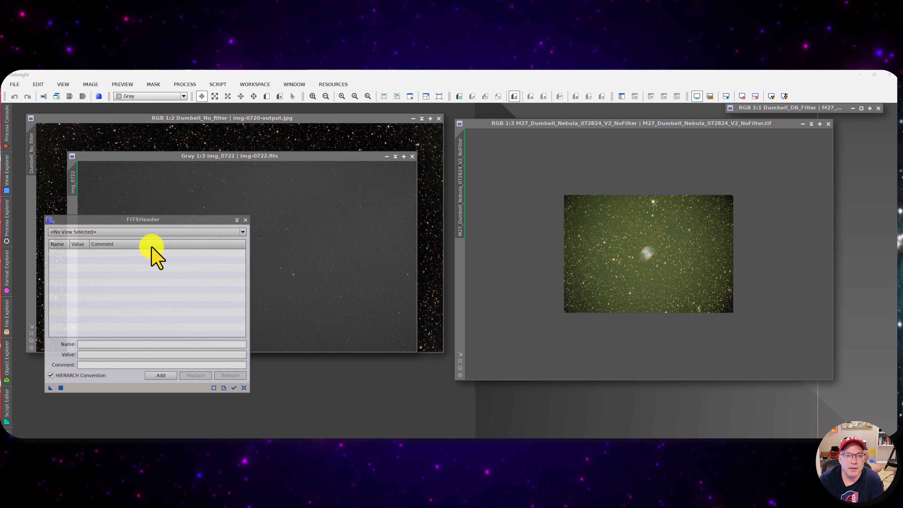
click(197, 232)
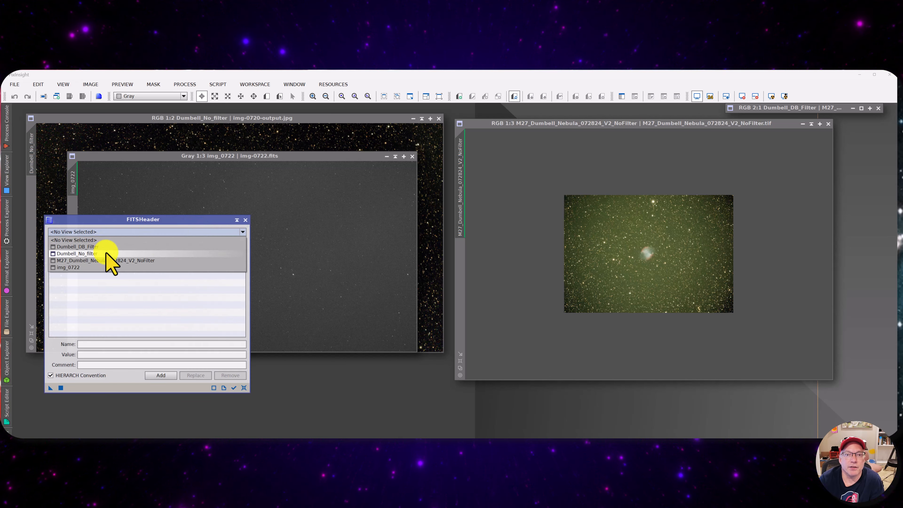
click(93, 269)
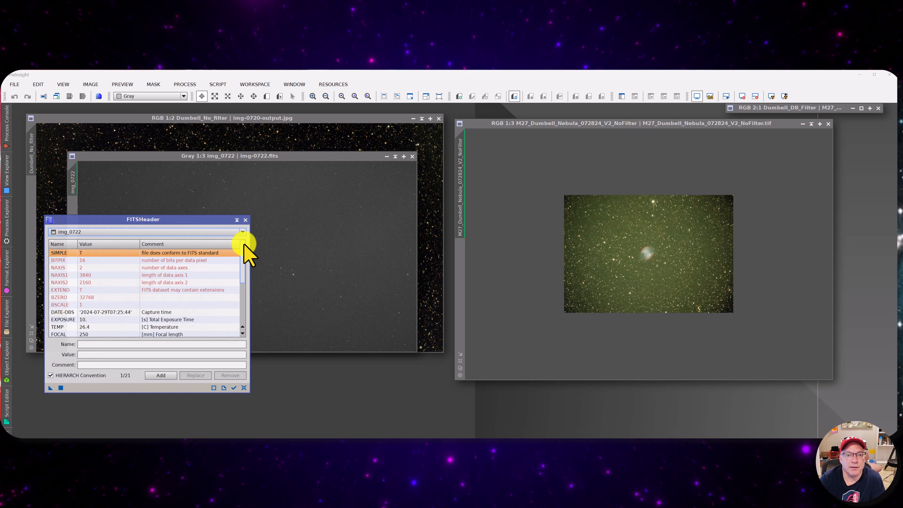
drag(243, 250, 244, 253)
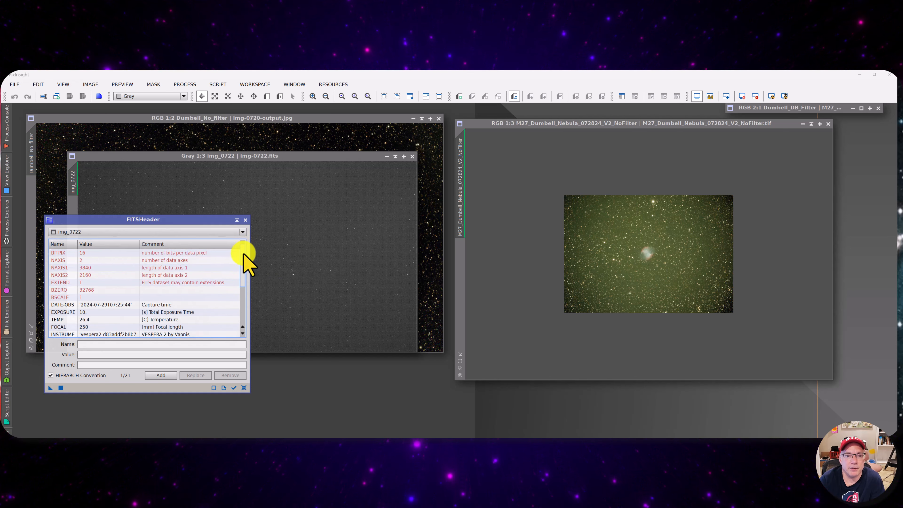
- Check the FITS header keywords of the M27_Dumbell_Nebula_072824_V2_NoFilter image
click(243, 231)
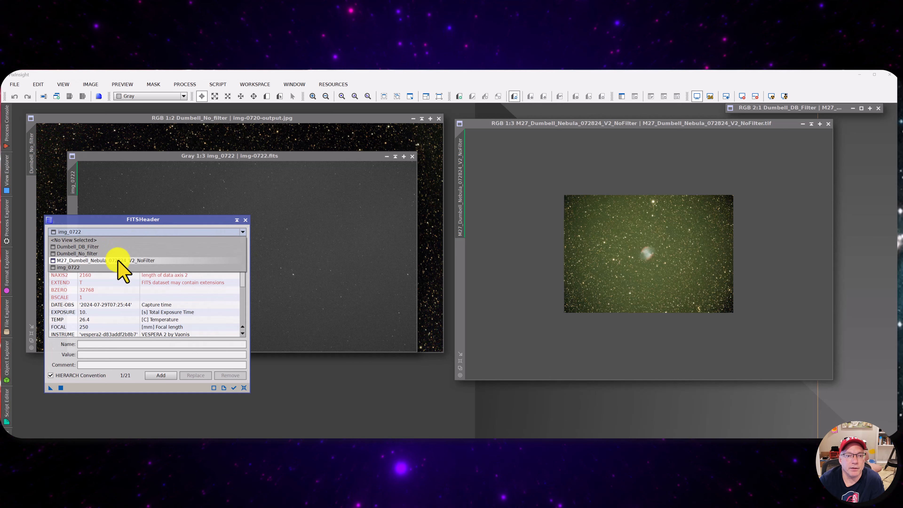
click(121, 260)
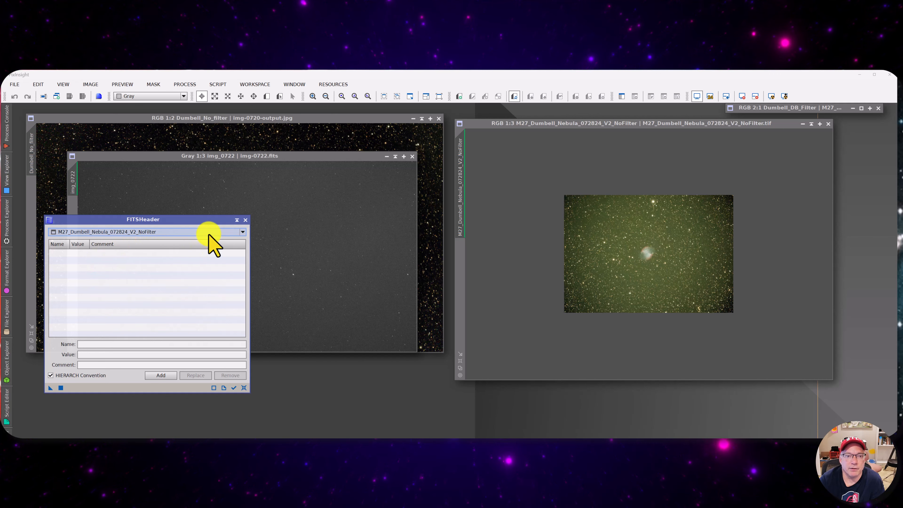
mouse_move(213, 241)
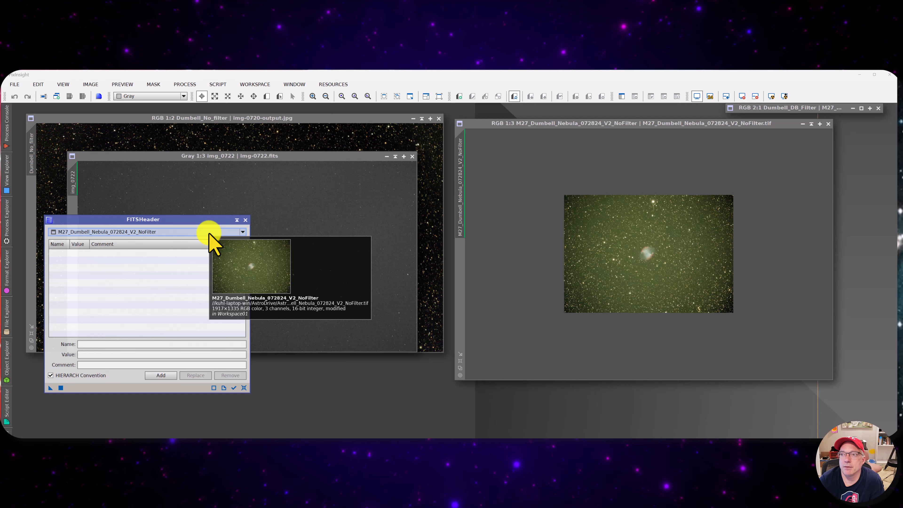
- Load the img_0722 header keywords in FITSHeader again and apply them to the NoFilter TIF
click(213, 242)
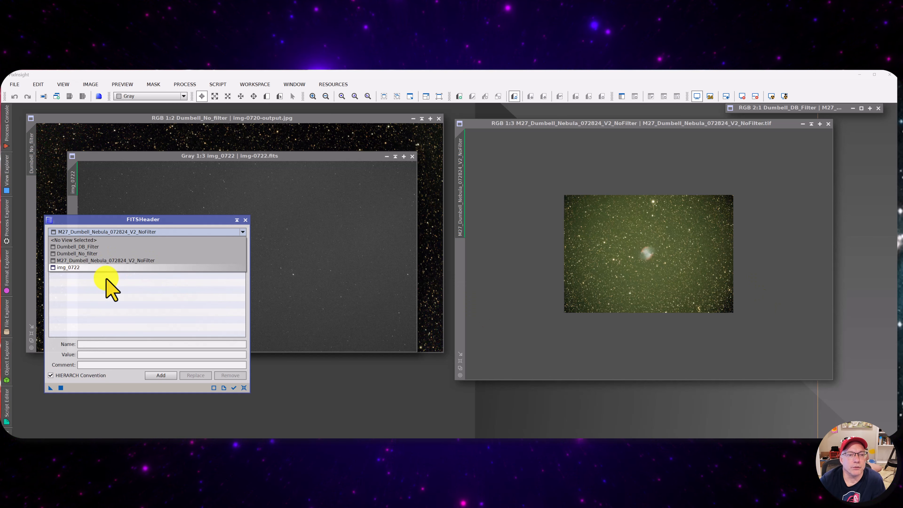
click(69, 268)
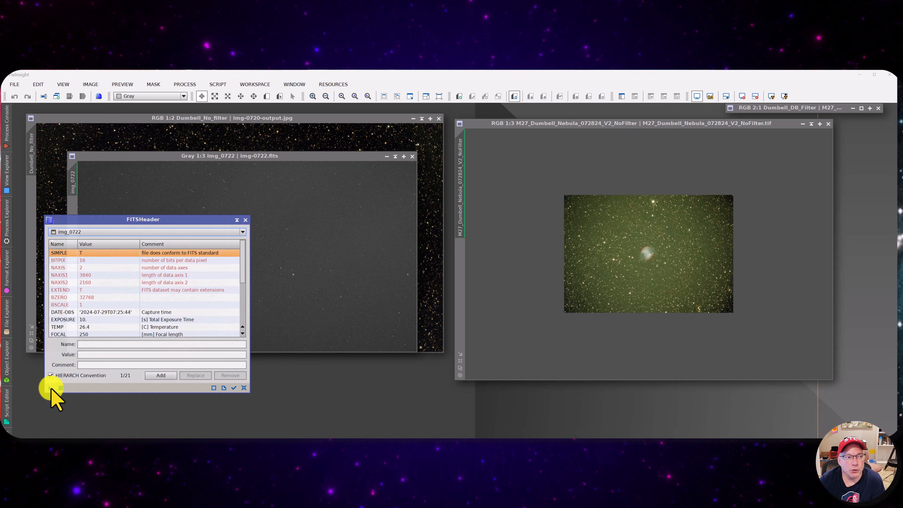
drag(51, 388, 647, 252)
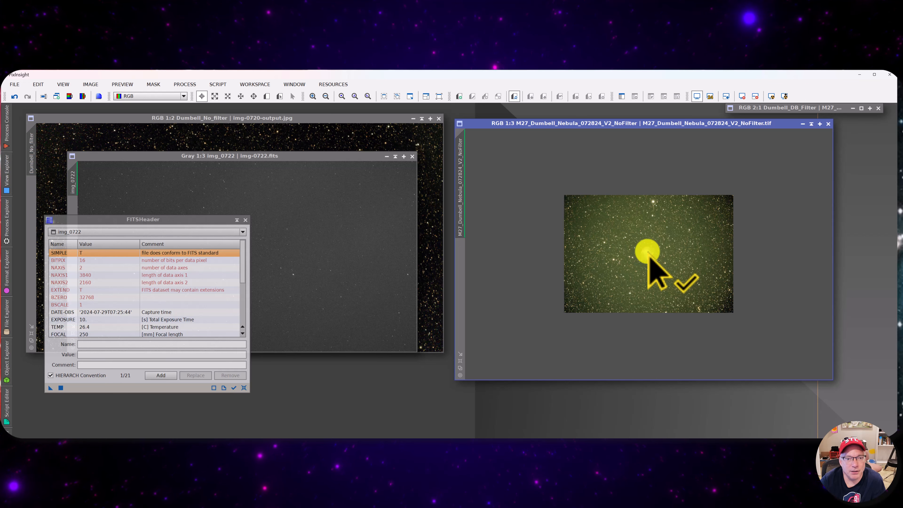
drag(621, 132, 630, 139)
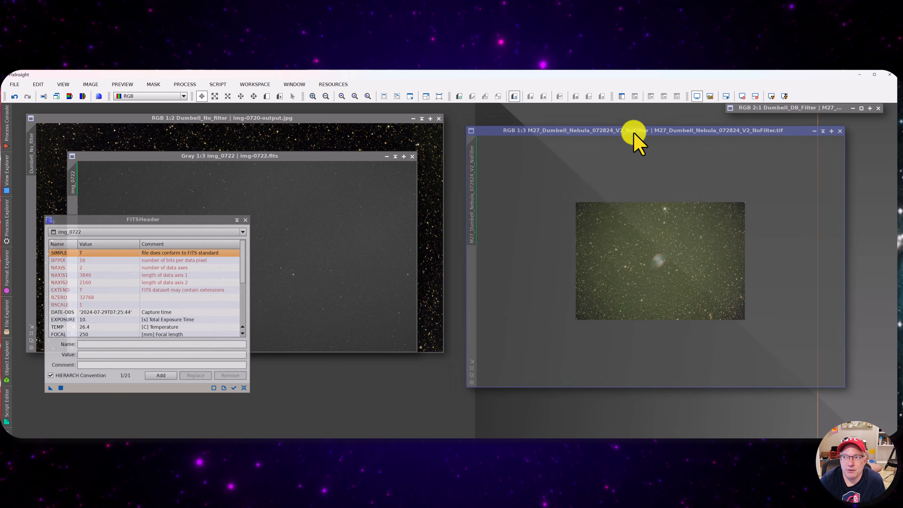
- Review the keywords copied to the NoFilter TIF, enlarging the FITSHeader window and widening its Name column to read the full list
click(129, 231)
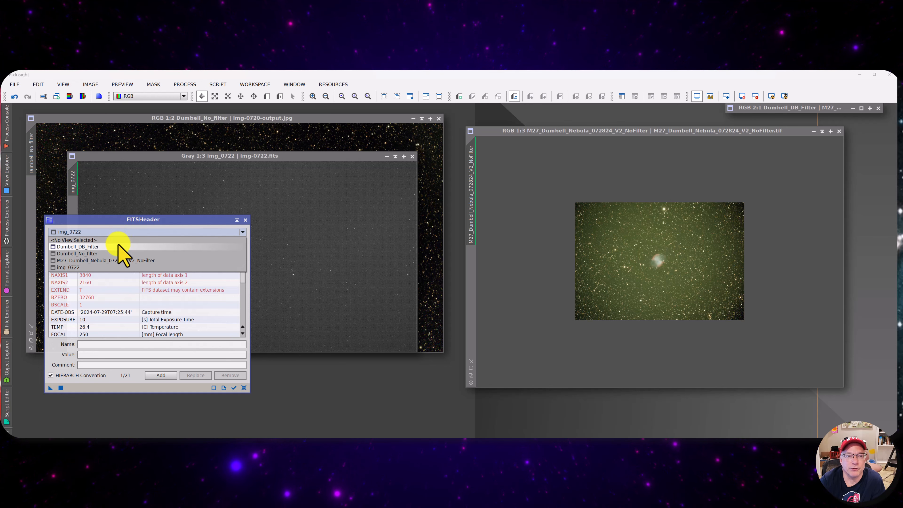
click(125, 261)
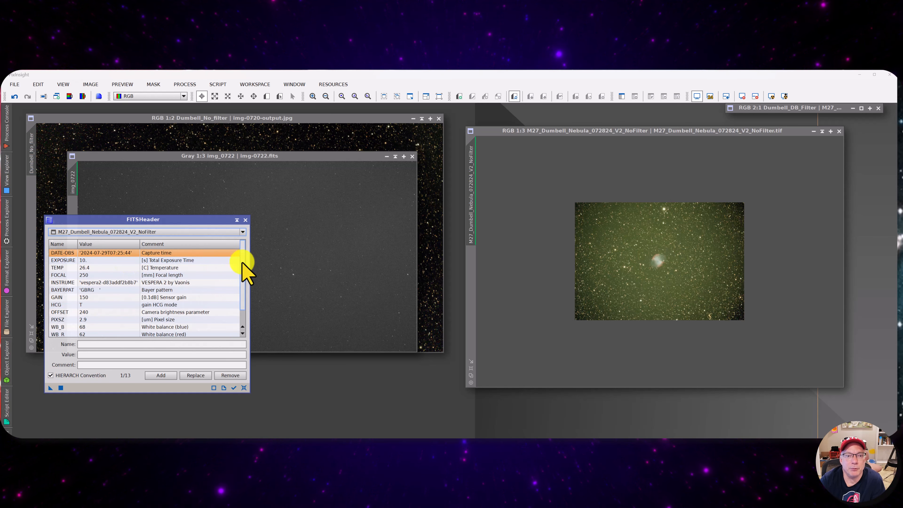
scroll(243, 259, down, 1)
mouse_move(244, 290)
mouse_down()
mouse_move(245, 259)
mouse_move(248, 301)
mouse_up()
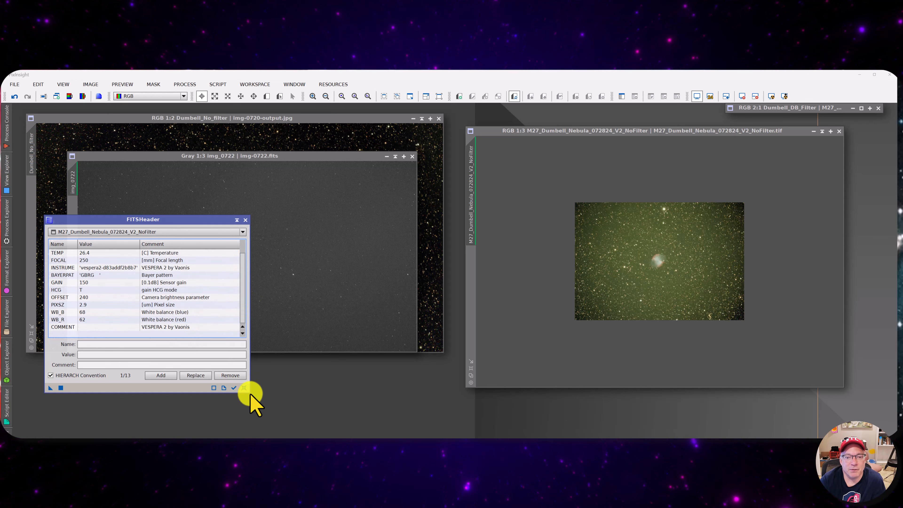
drag(249, 393, 305, 431)
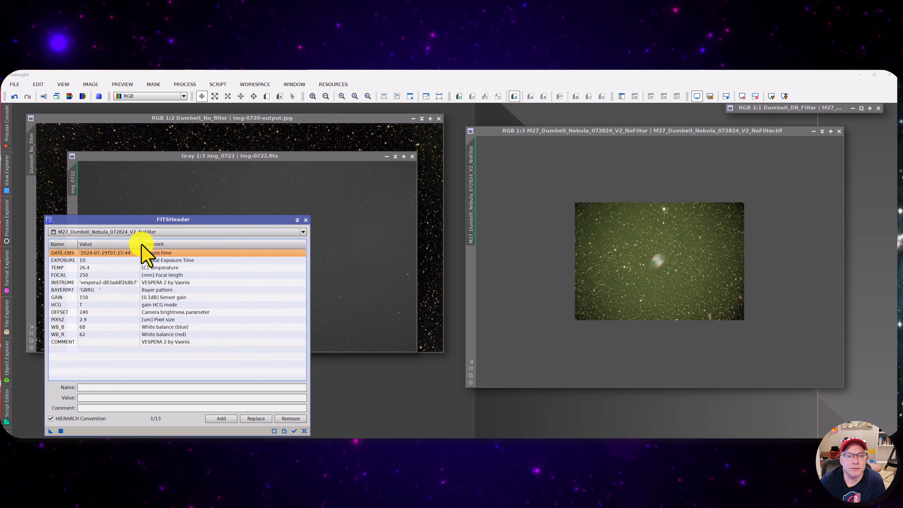
drag(77, 242, 96, 242)
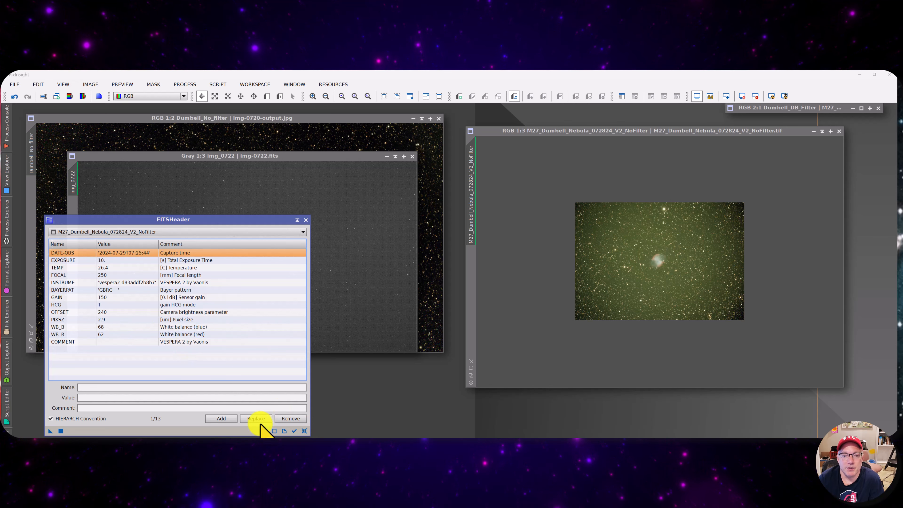
- Close the FITSHeader process and the img-0722.fits image, and make the NoFilter TIF the active image
click(305, 220)
click(411, 157)
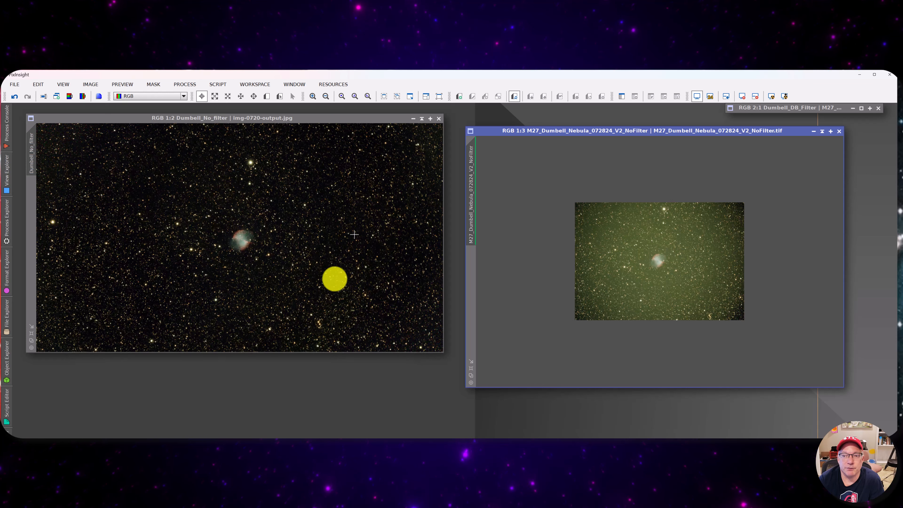
drag(622, 131, 622, 131)
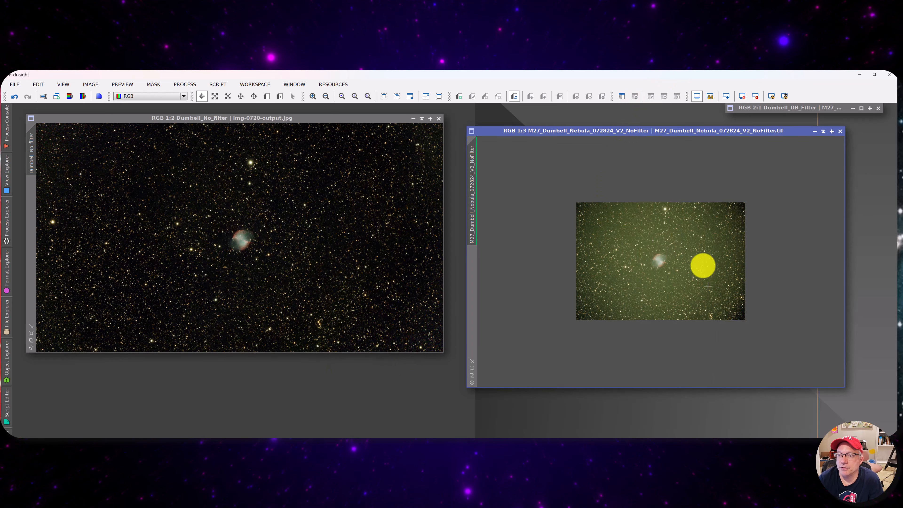
- Plate solve the NoFilter TIF as the active window with ImageSolver, keeping its filled-in parameters and automatic catalog, and hide the process console
click(218, 85)
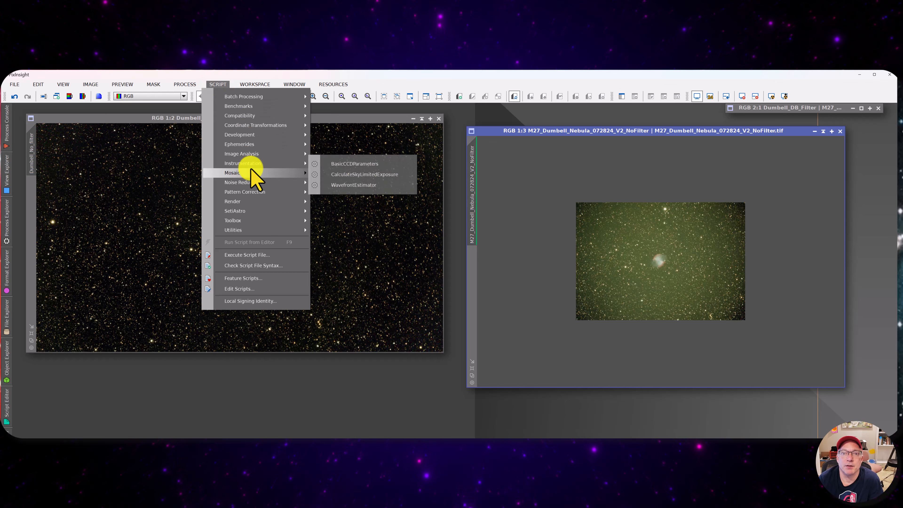
mouse_move(256, 154)
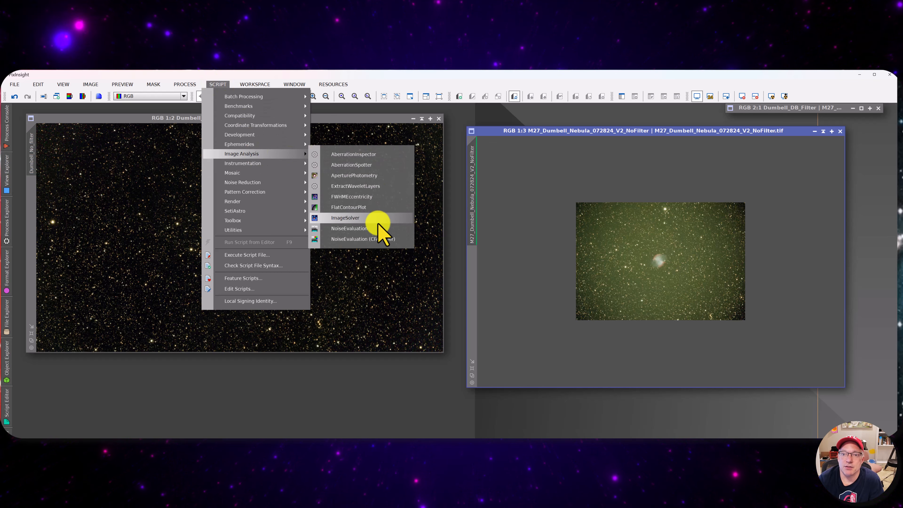
click(372, 228)
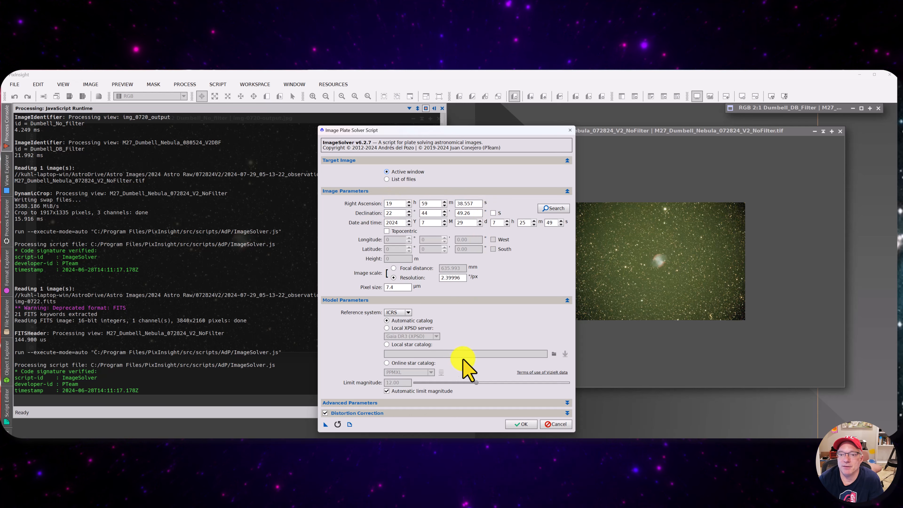
click(526, 423)
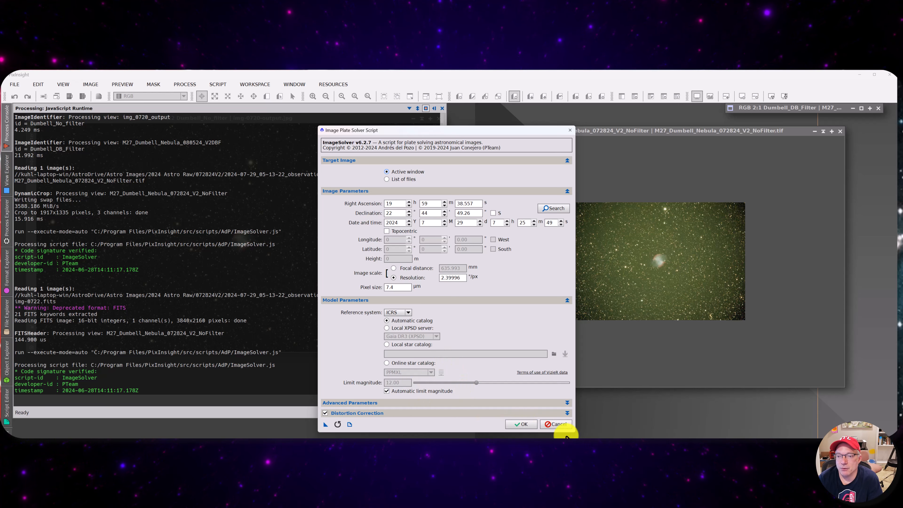
click(522, 424)
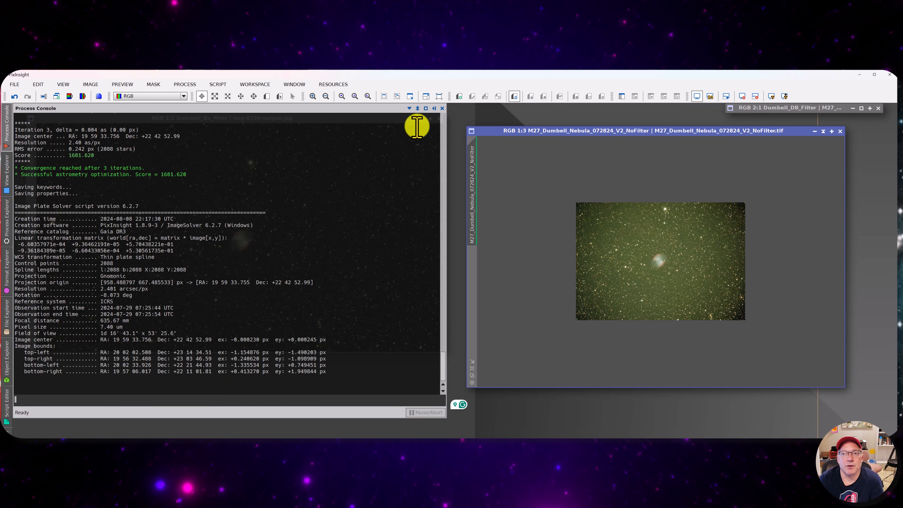
click(434, 109)
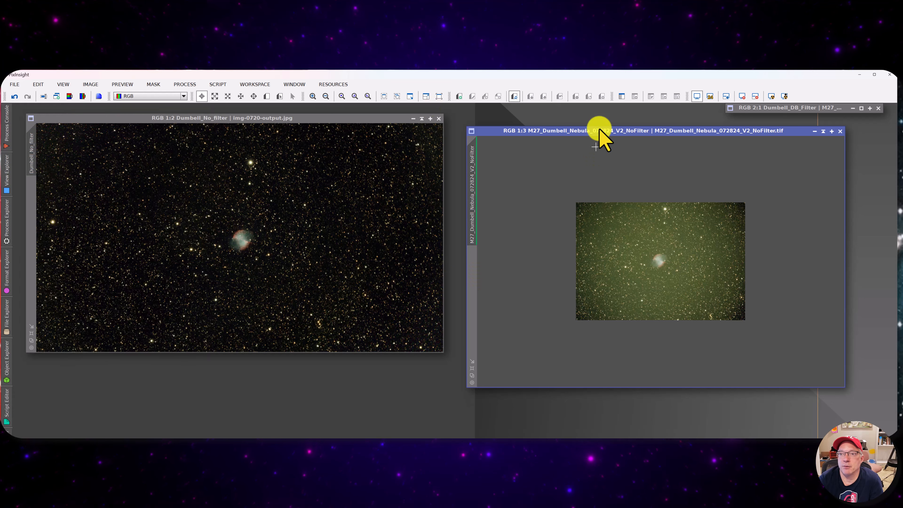
- Reset the screen stretch on the NoFilter TIF and open SpectrophotometricColorCalibration, placing its window away from the image
drag(546, 132, 523, 132)
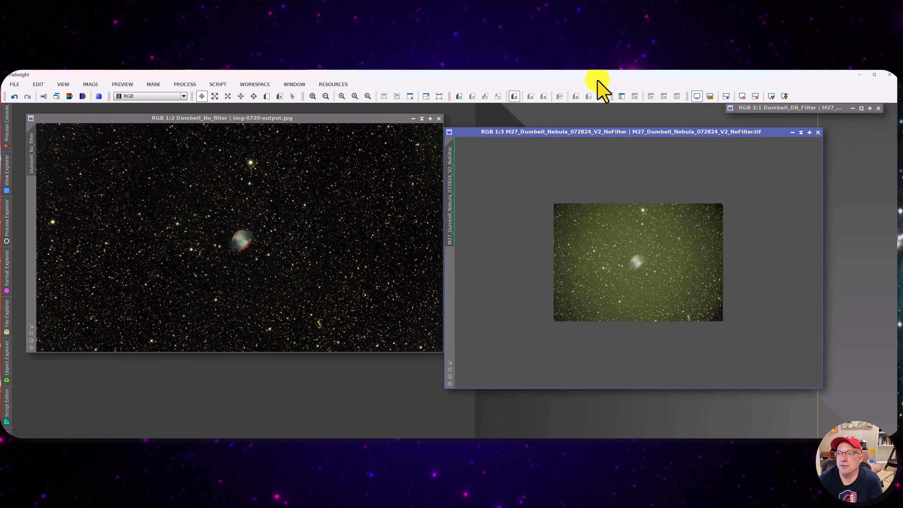
click(755, 96)
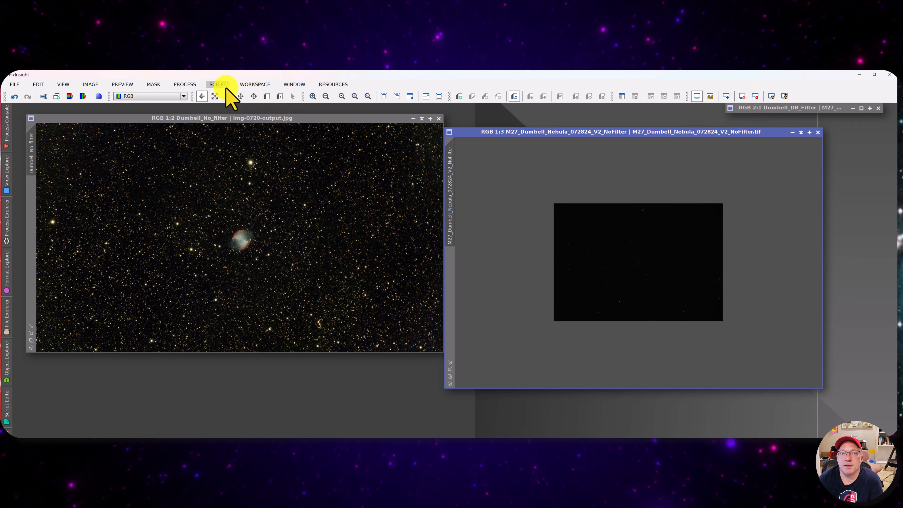
click(185, 84)
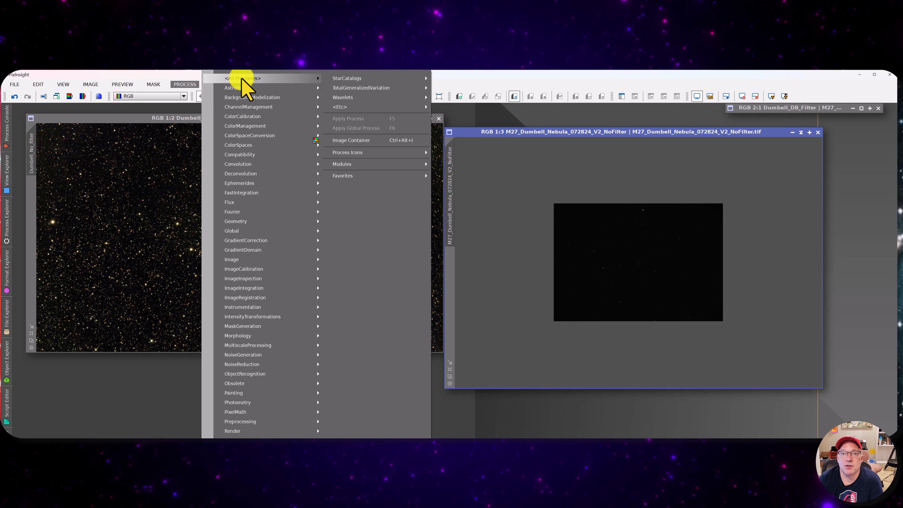
mouse_move(242, 79)
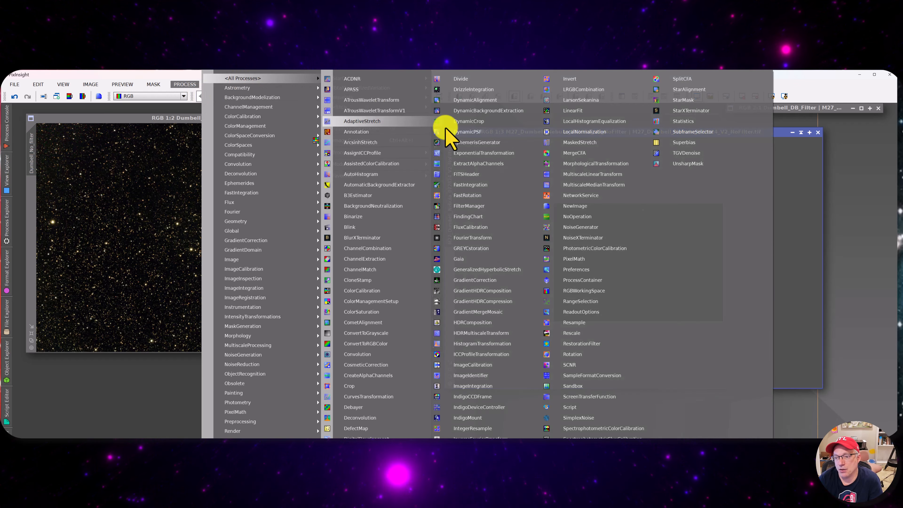
click(595, 428)
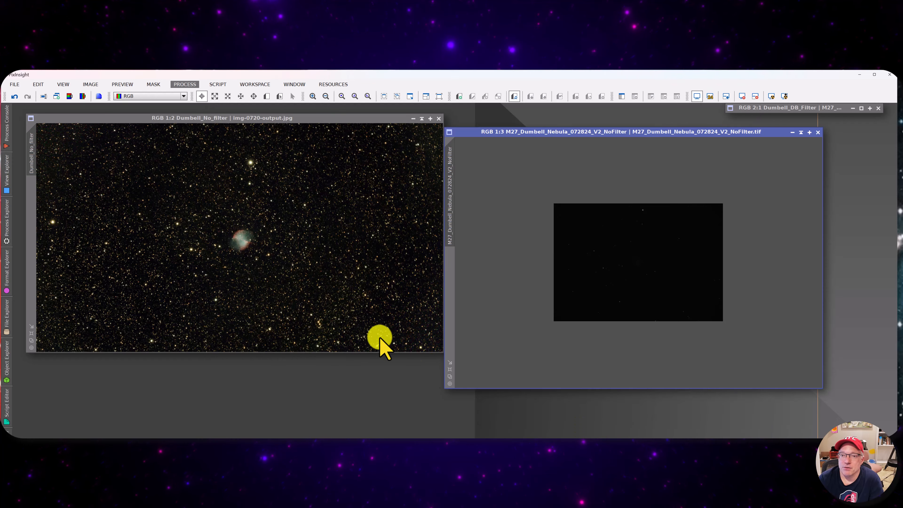
drag(779, 150, 301, 182)
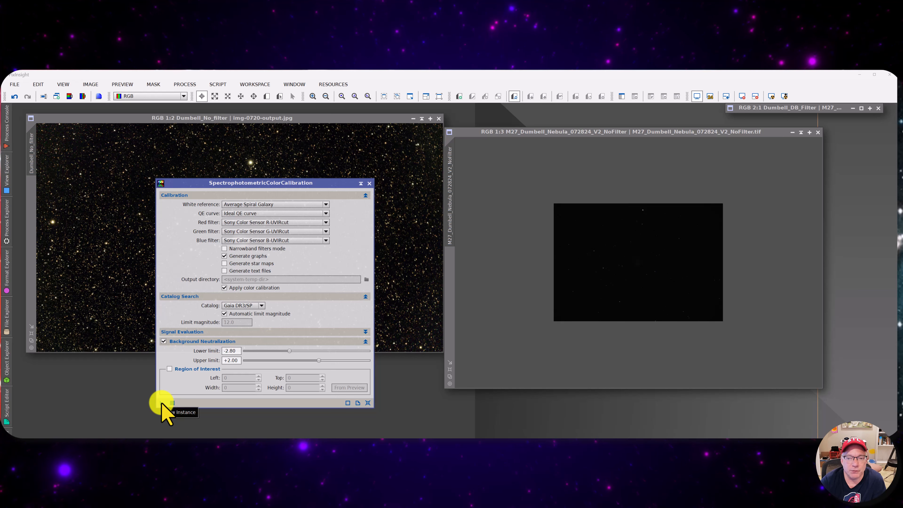
- Apply SpectrophotometricColorCalibration to the NoFilter TIF with Average Spiral Galaxy white reference, Ideal QE curve and Sony Color Sensor UVIRcut filters
mouse_move(162, 403)
mouse_down()
mouse_move(170, 416)
mouse_move(739, 293)
mouse_move(627, 256)
mouse_move(640, 264)
mouse_move(405, 372)
mouse_move(150, 411)
mouse_move(166, 405)
mouse_up()
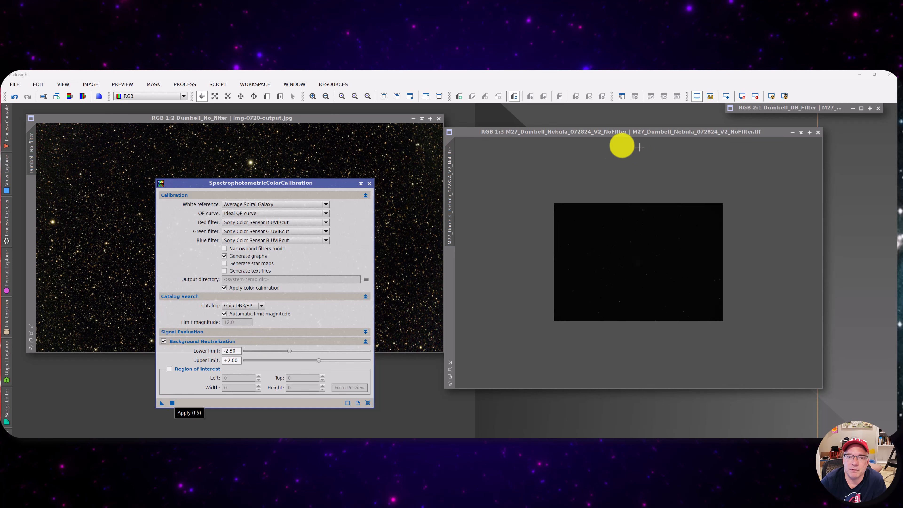
click(615, 132)
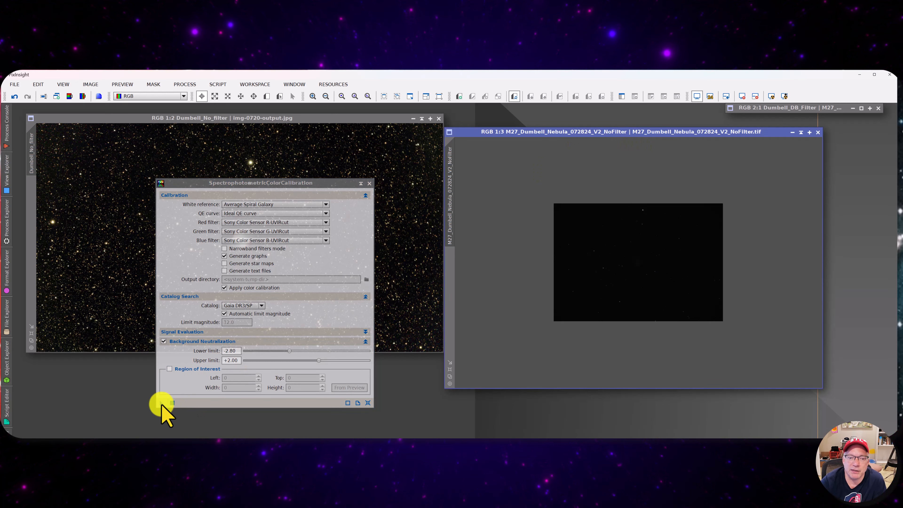
drag(160, 403, 642, 263)
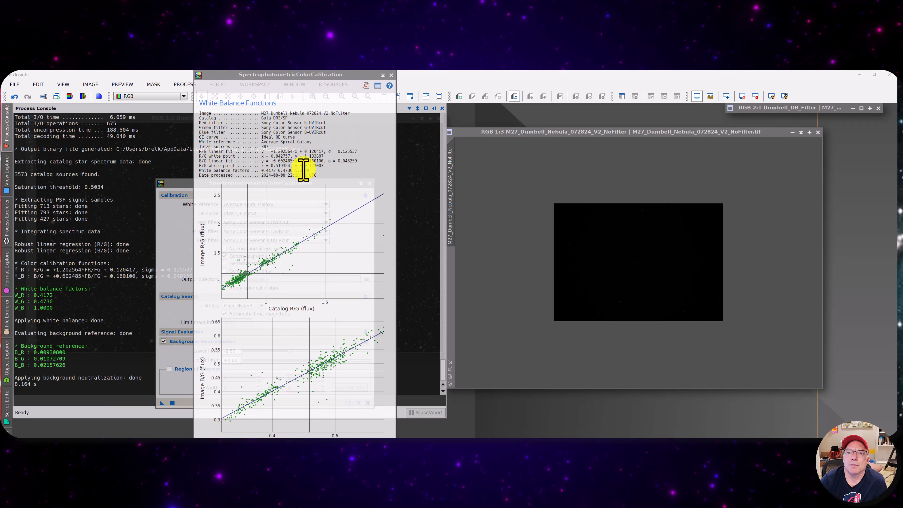
- Close the white balance graph and one of the two SpectrophotometricColorCalibration windows, and park the remaining one collapsed, clear of the images
click(391, 75)
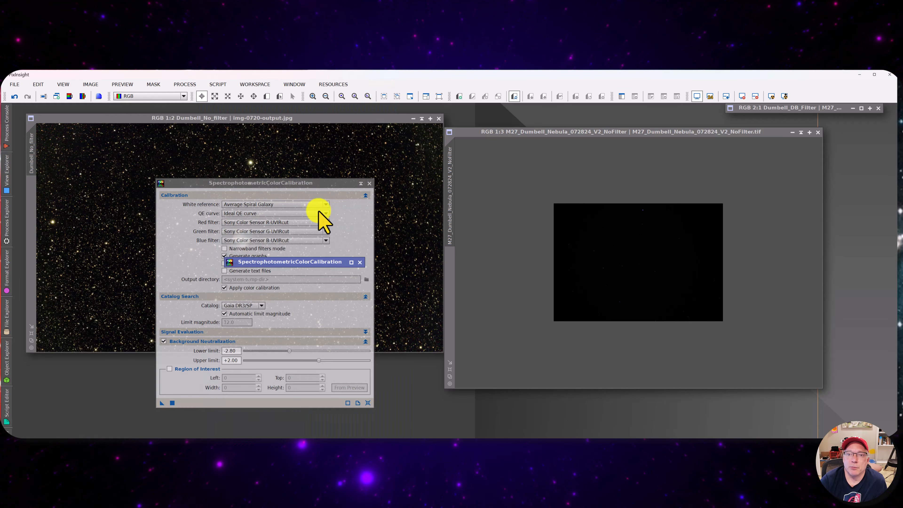
click(361, 184)
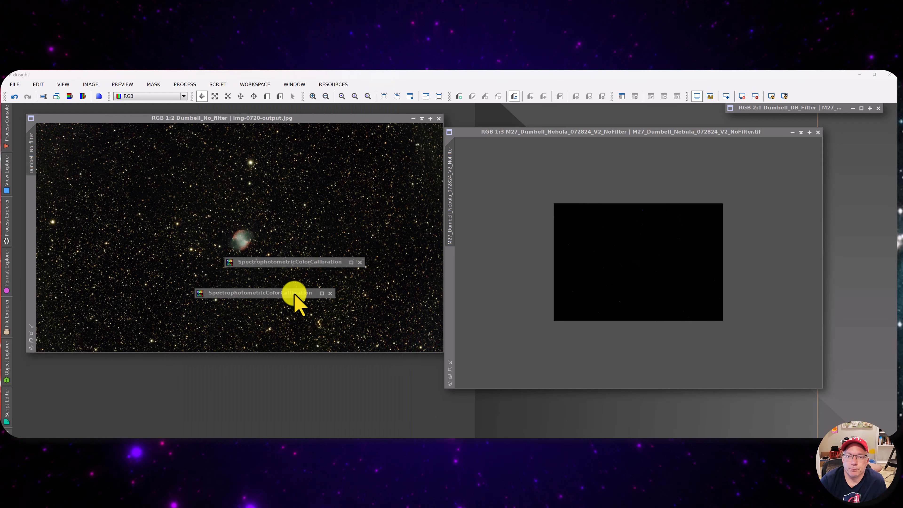
drag(295, 297, 265, 404)
drag(301, 270, 260, 386)
click(289, 388)
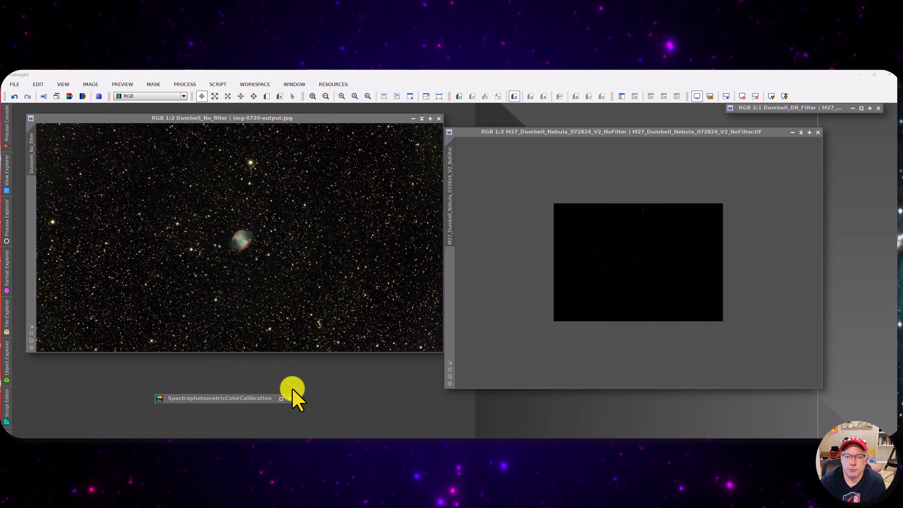
- Inspect the color-calibrated NoFilter TIF up close, then auto stretch its screen display
drag(641, 133, 658, 131)
scroll(664, 265, up, 1)
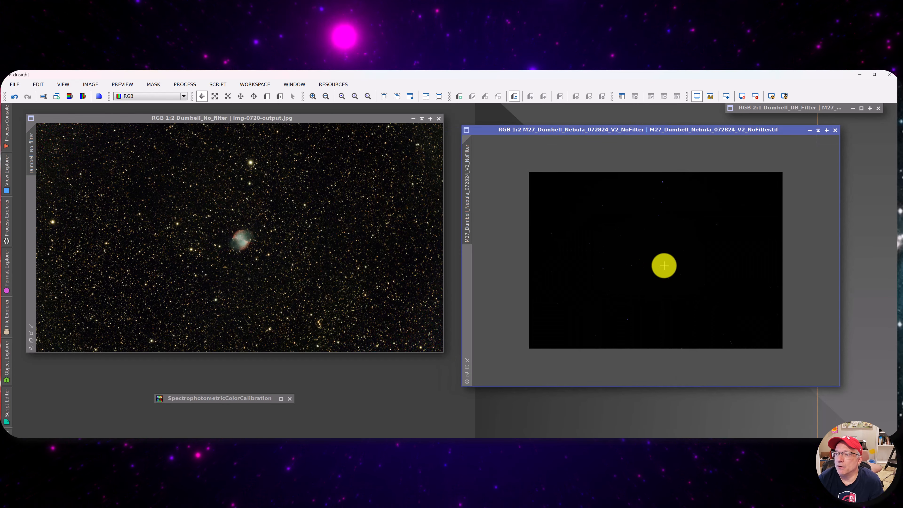
scroll(665, 183, up, 6)
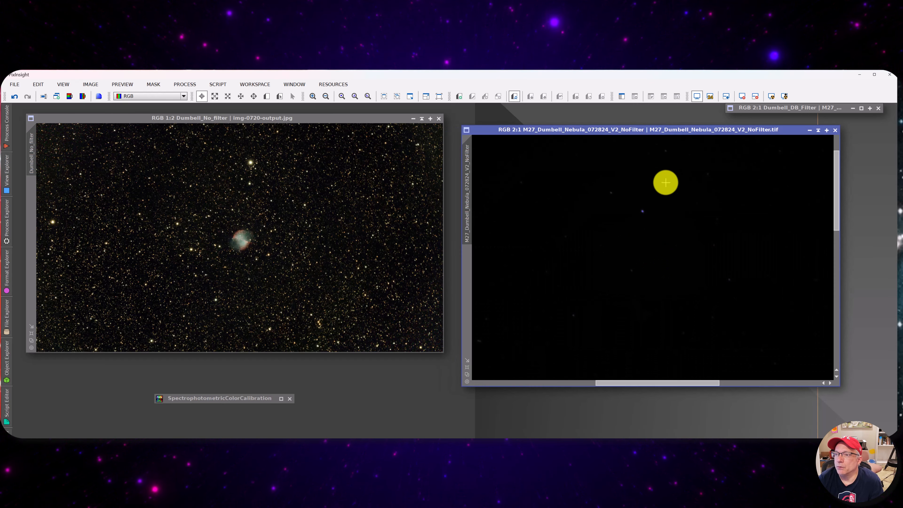
scroll(639, 218, down, 6)
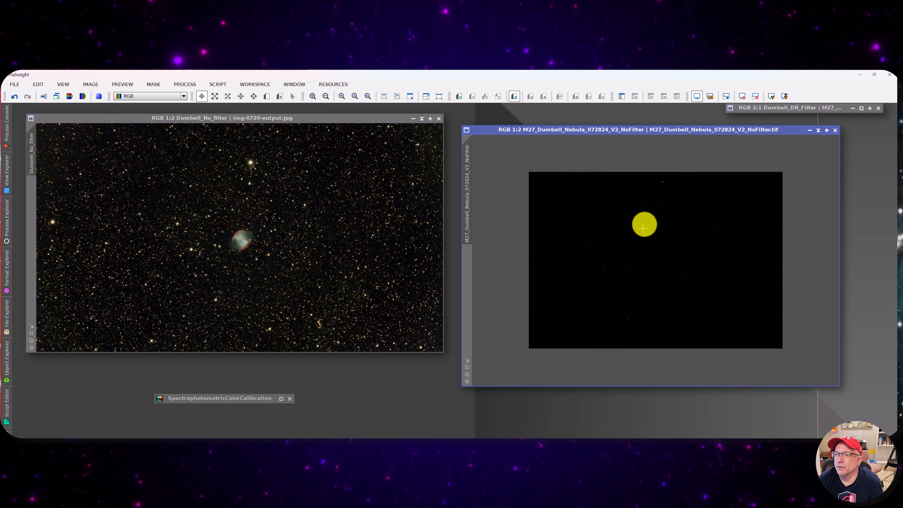
click(771, 96)
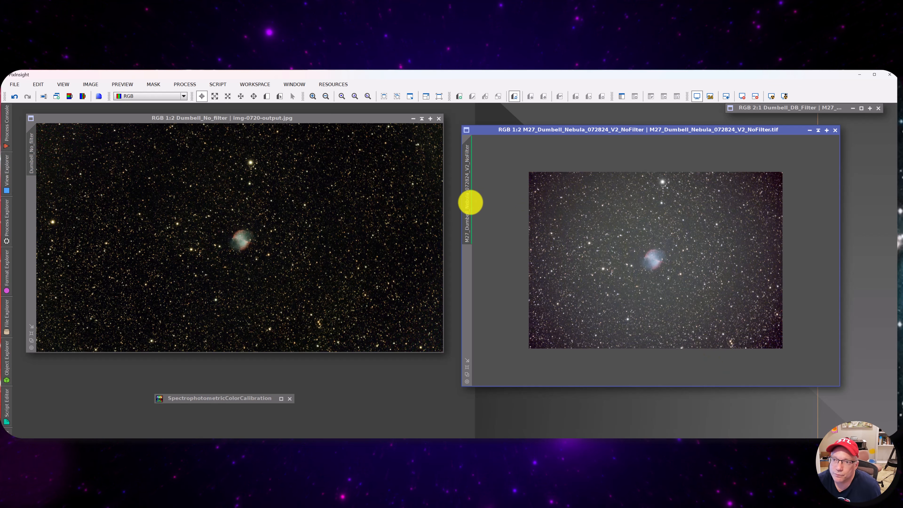
- Clone the stretched, color-calibrated NoFilter TIF and separate the original's window from the clone
drag(470, 202, 445, 423)
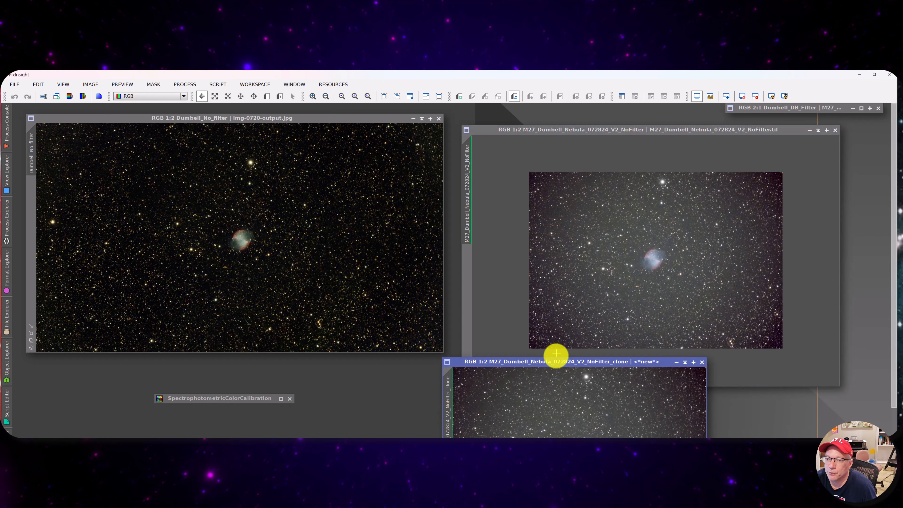
mouse_move(553, 364)
mouse_down()
mouse_move(586, 215)
mouse_move(607, 326)
mouse_move(596, 298)
mouse_move(599, 305)
mouse_up()
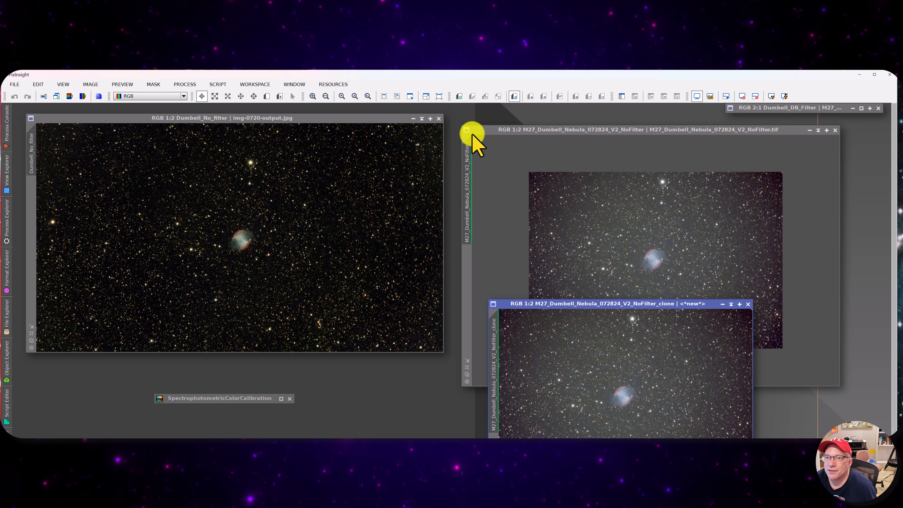
drag(540, 127, 544, 116)
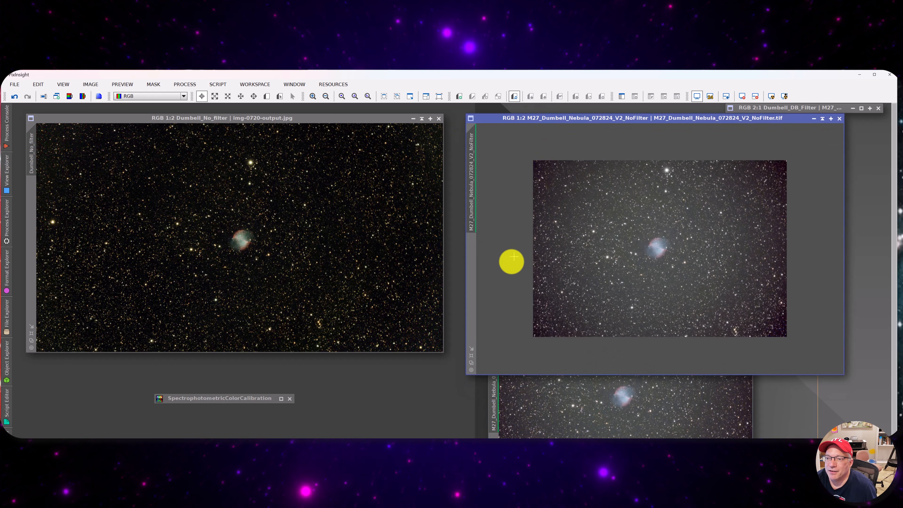
- Undo the color calibration on the original NoFilter TIF
mouse_move(472, 144)
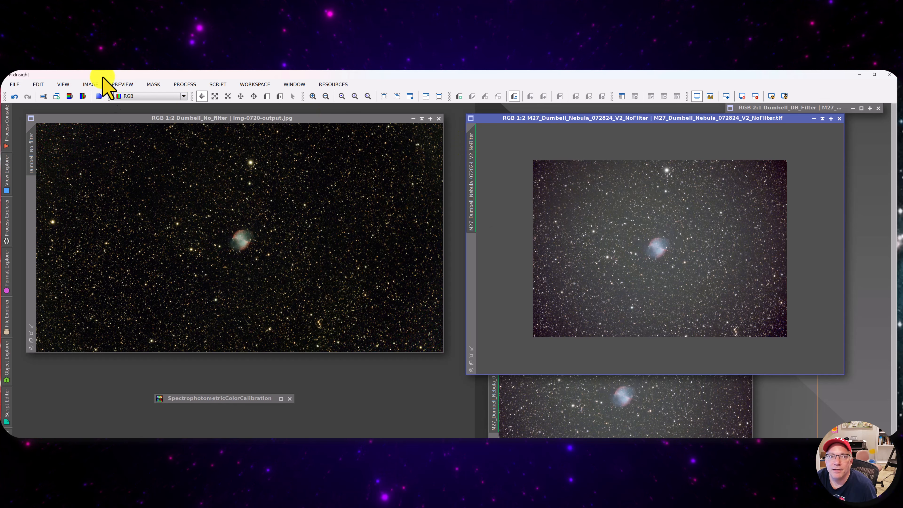
click(38, 85)
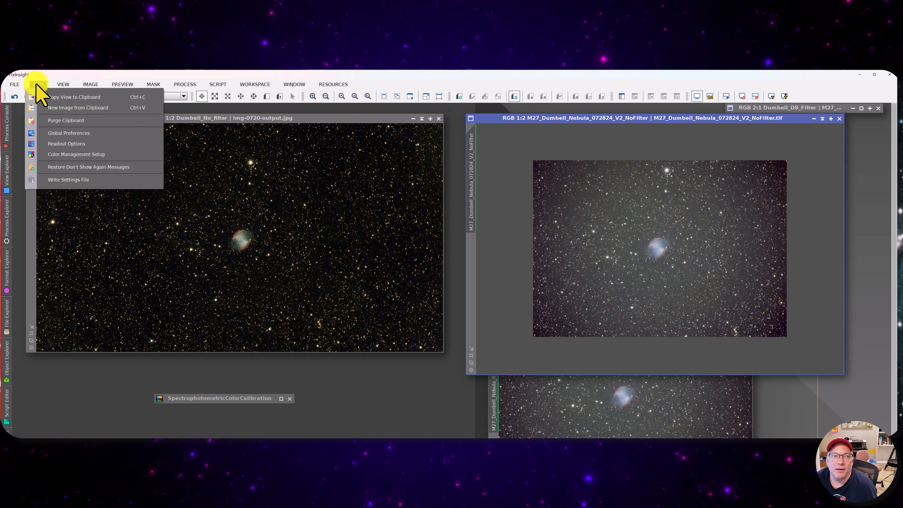
click(33, 85)
click(14, 96)
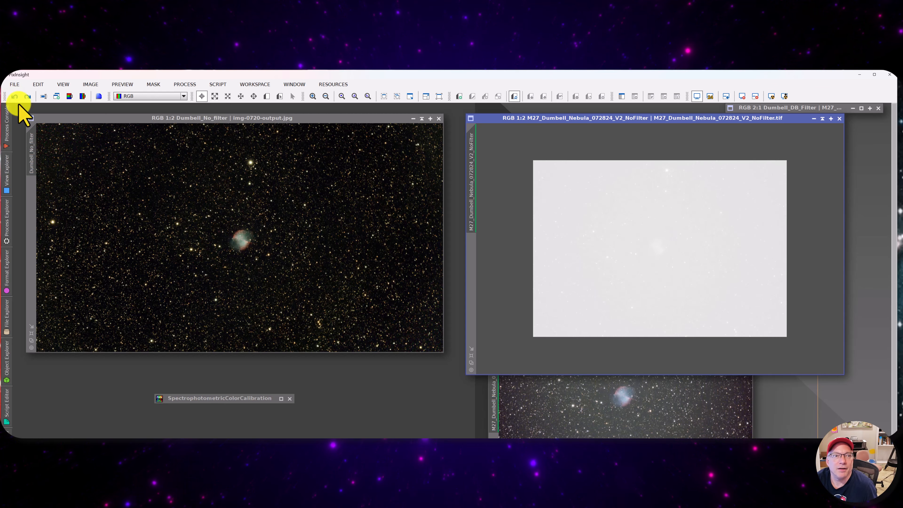
click(14, 97)
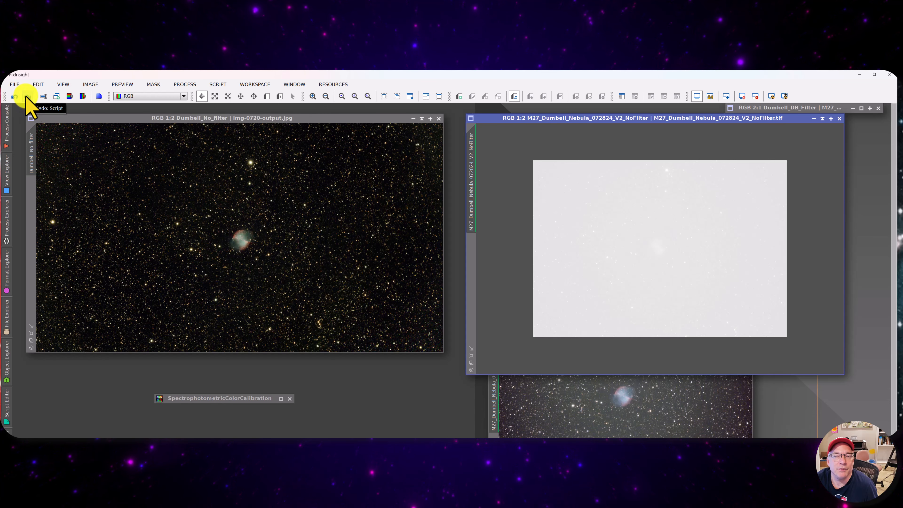
- Reset the screen stretch on the original NoFilter TIF and auto stretch it again
click(756, 96)
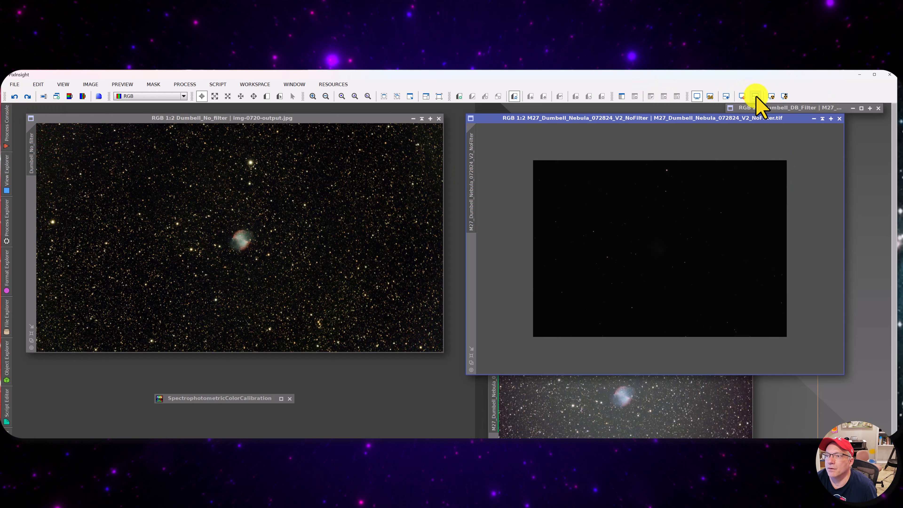
click(772, 96)
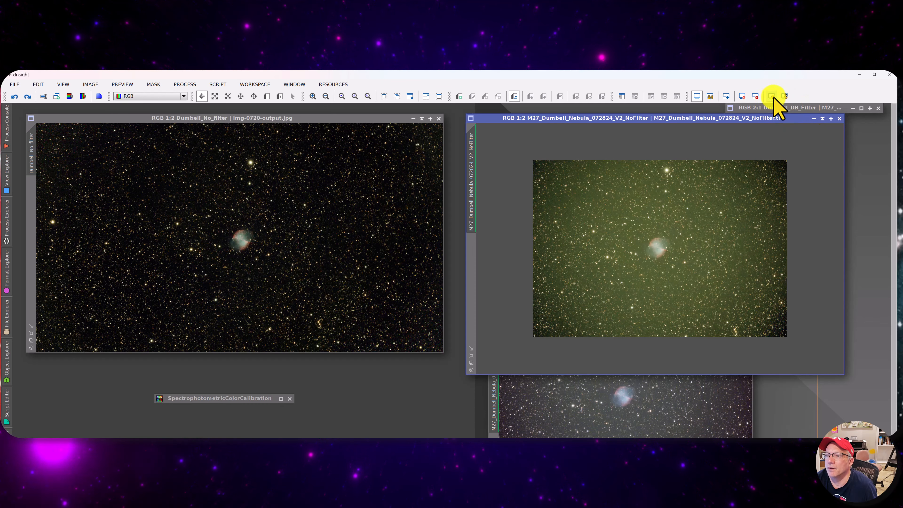
click(755, 96)
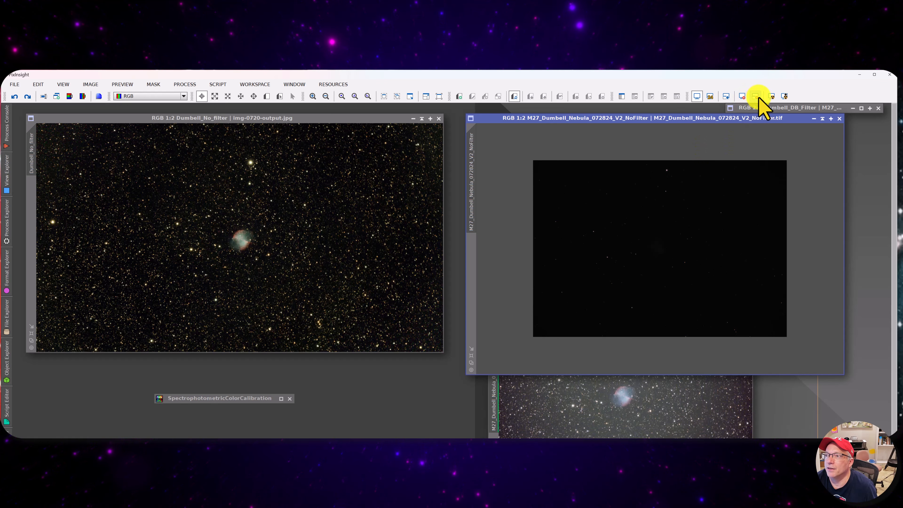
click(771, 96)
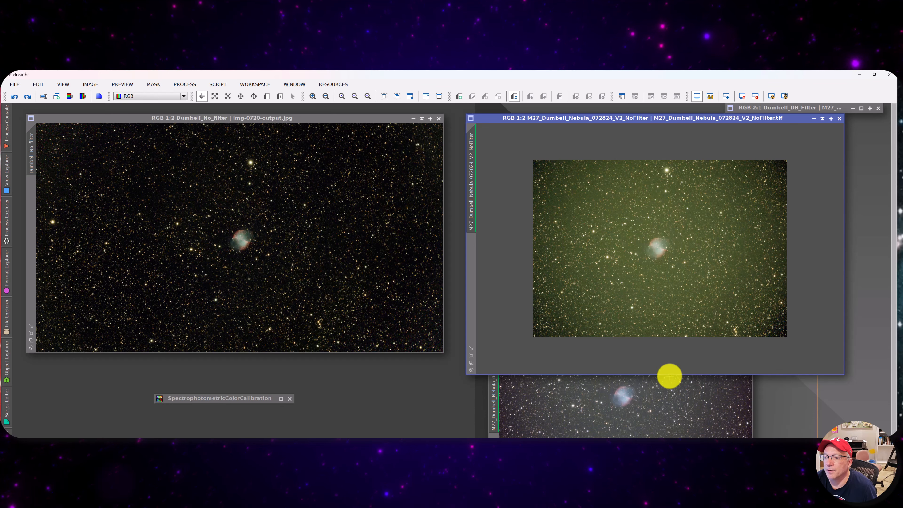
- Shorten the original NoFilter window, bring the clone beside it, and park the minimized Dumbell_No_filter JPG and SpectrophotometricColorCalibration out of the way
mouse_move(670, 374)
mouse_down()
mouse_move(653, 322)
mouse_move(599, 403)
mouse_move(619, 292)
mouse_move(619, 306)
mouse_move(272, 135)
mouse_move(330, 145)
mouse_move(350, 227)
mouse_move(369, 202)
mouse_move(357, 133)
mouse_up()
click(421, 120)
mouse_move(174, 233)
mouse_down()
mouse_move(36, 119)
mouse_move(48, 118)
mouse_up()
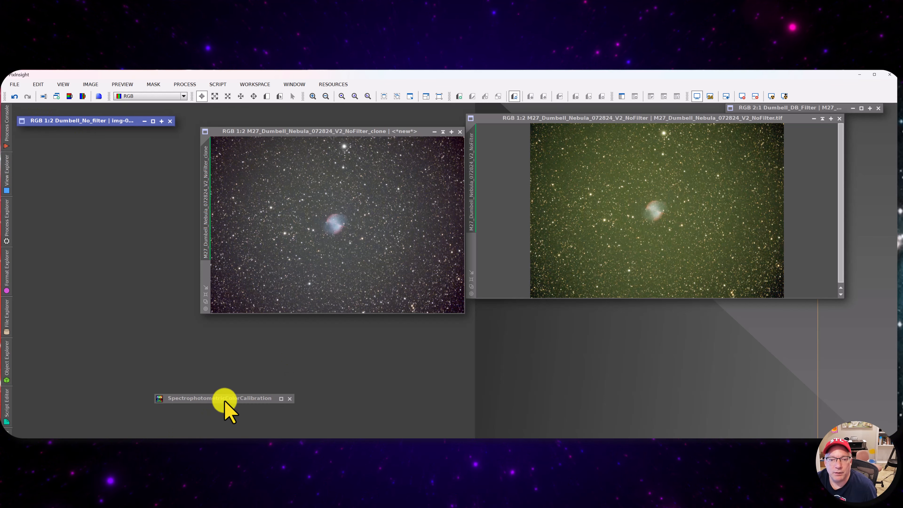
mouse_move(226, 400)
mouse_down()
mouse_move(786, 302)
mouse_move(806, 131)
mouse_move(794, 119)
mouse_move(802, 121)
mouse_up()
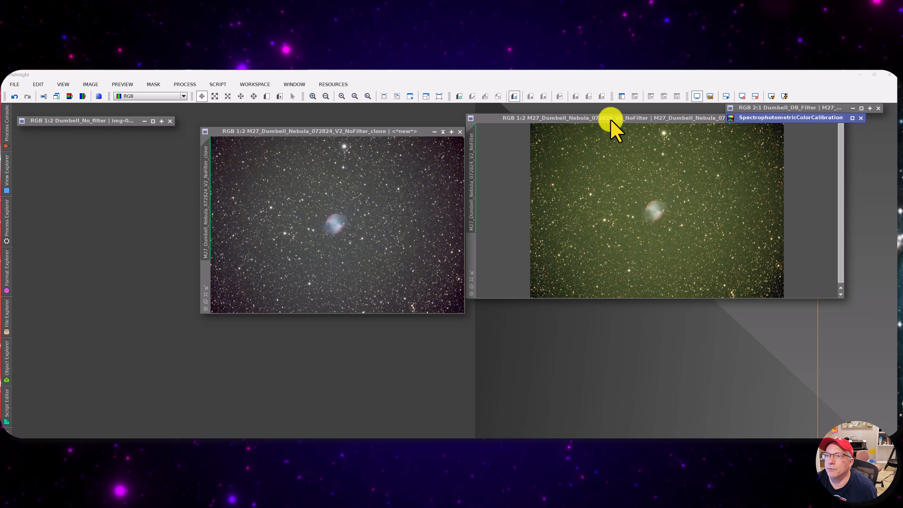
- Line up the color-calibrated clone and the original NoFilter TIF side by side and compare them
mouse_move(609, 121)
mouse_down()
mouse_move(626, 181)
mouse_move(621, 228)
mouse_move(556, 160)
mouse_up()
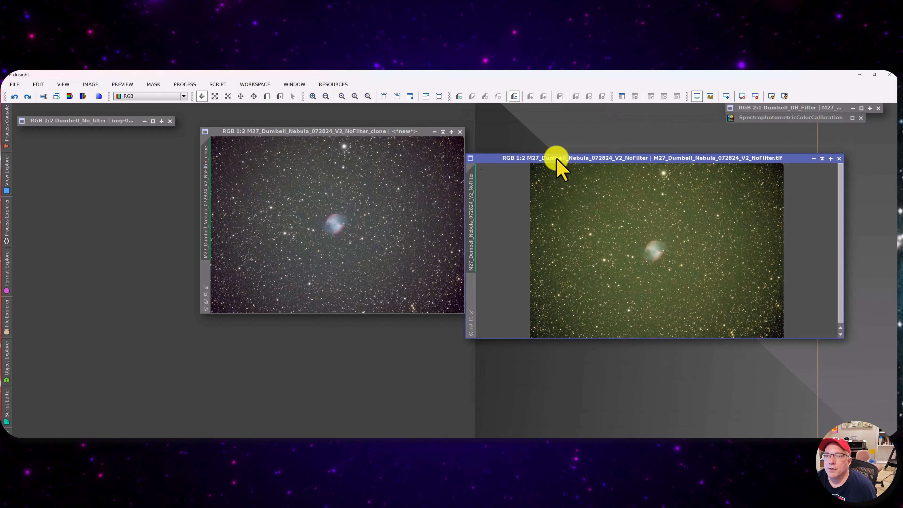
drag(365, 131, 313, 176)
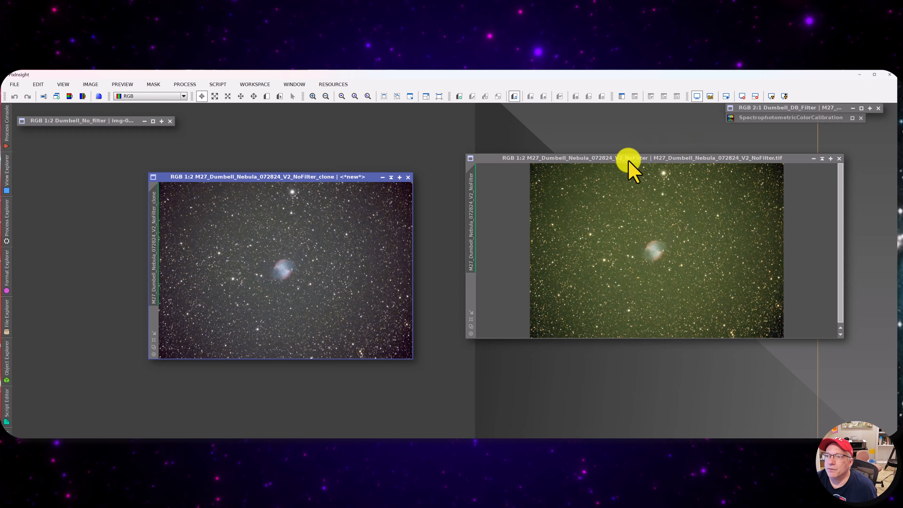
drag(623, 159, 605, 186)
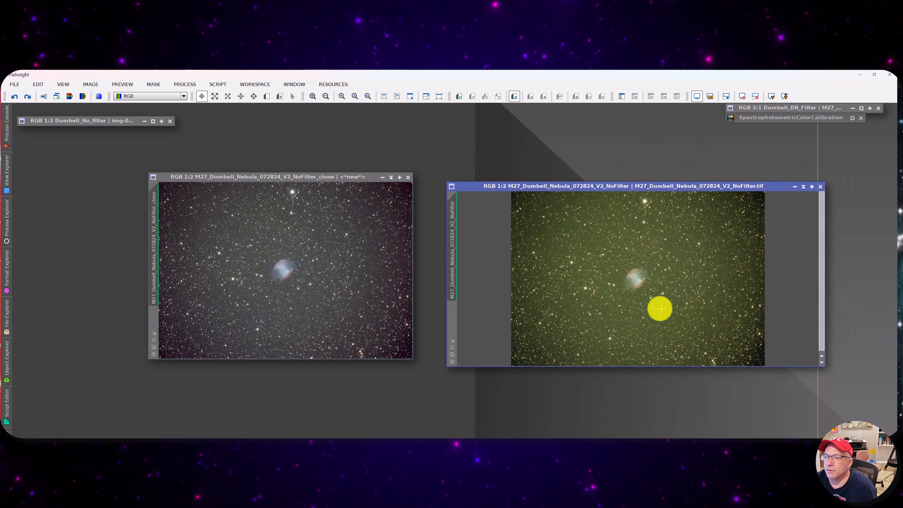
scroll(657, 306, up, 2)
scroll(657, 302, down, 3)
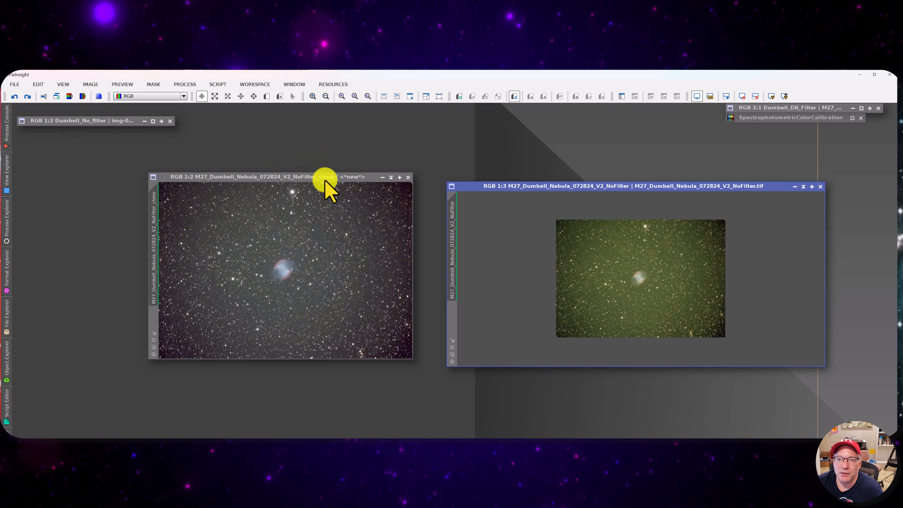
- Run the GraXpert script on the NoFilter clone with Subtraction correction and 0.000 smoothing, showing the background model and replacing the target view
drag(326, 177, 327, 179)
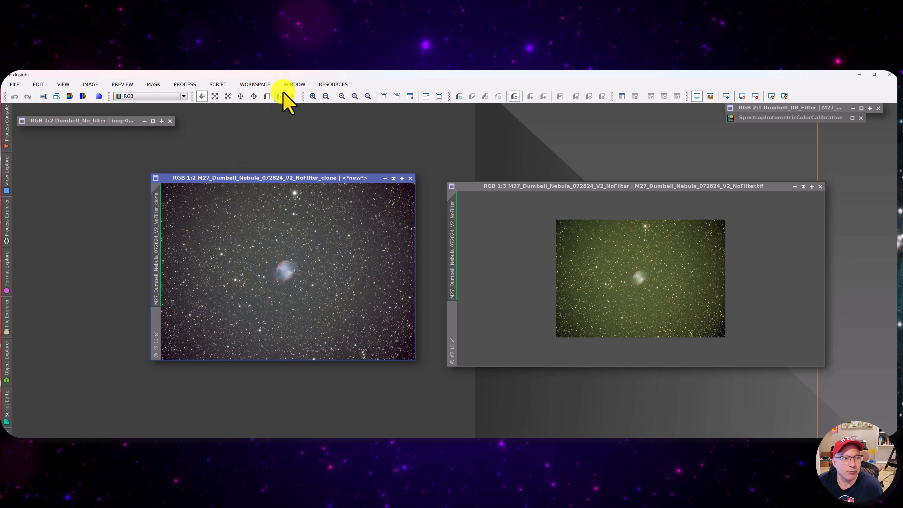
click(194, 87)
click(193, 85)
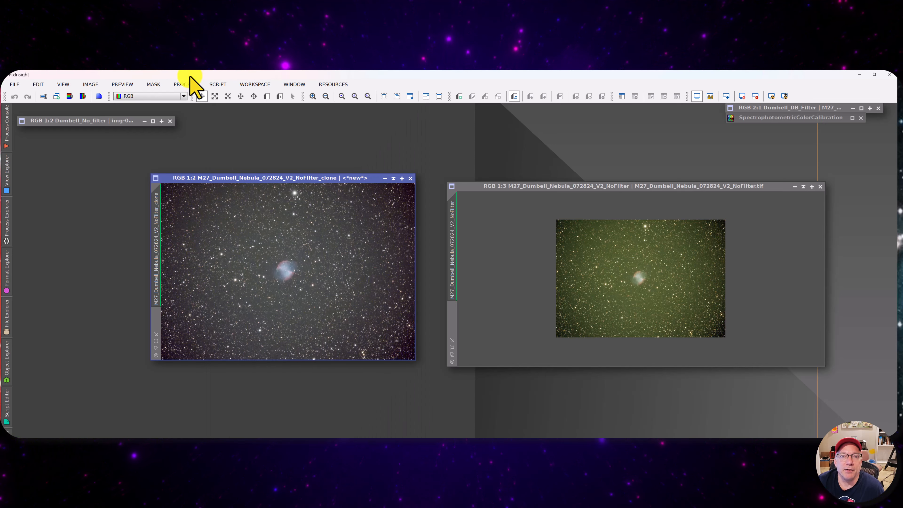
click(217, 85)
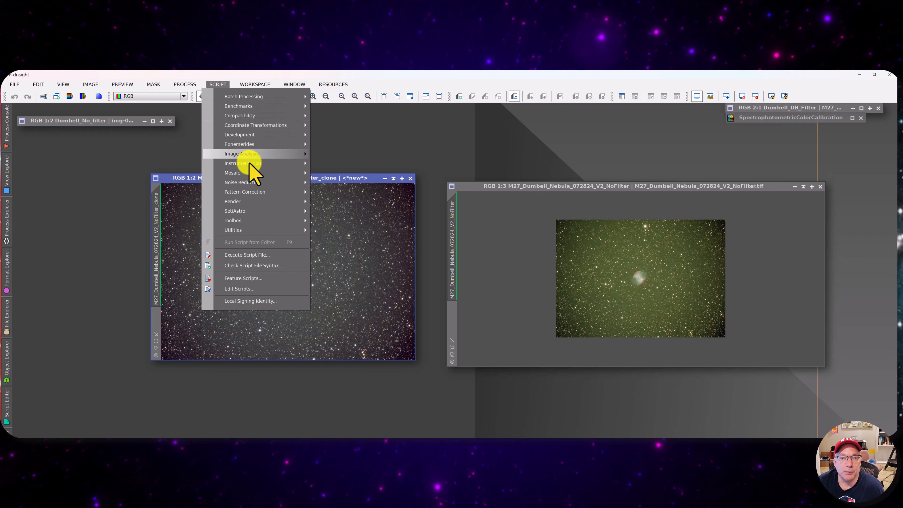
mouse_move(259, 181)
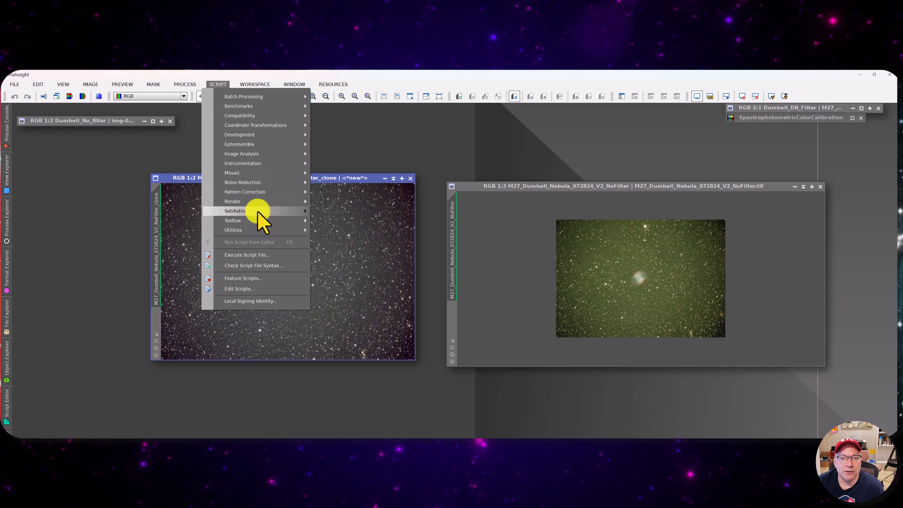
mouse_move(257, 220)
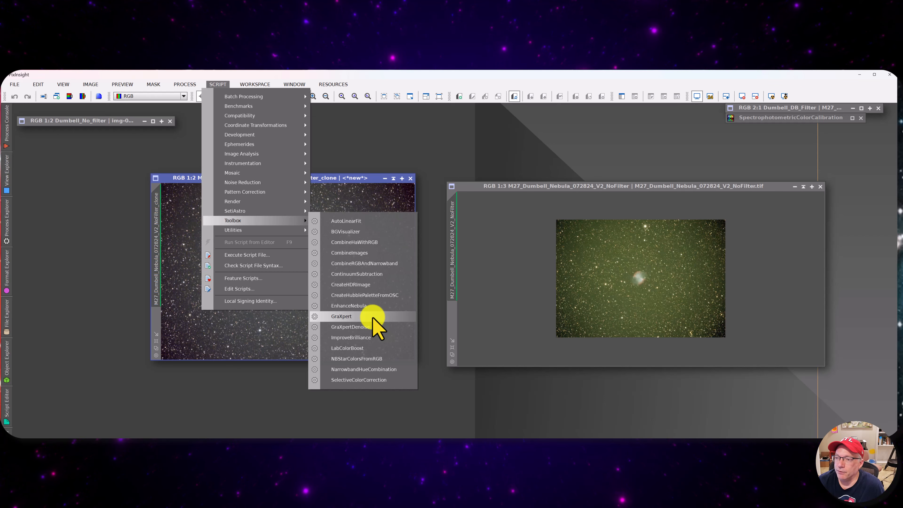
click(353, 318)
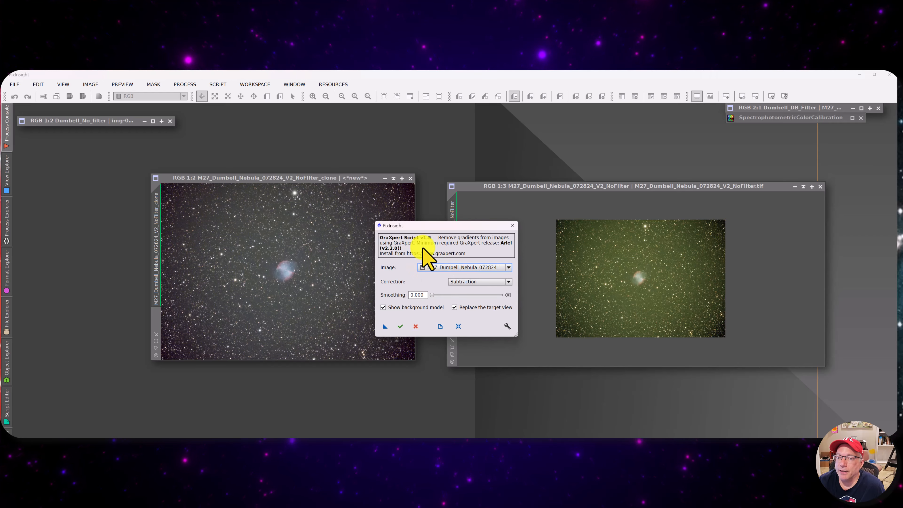
click(383, 307)
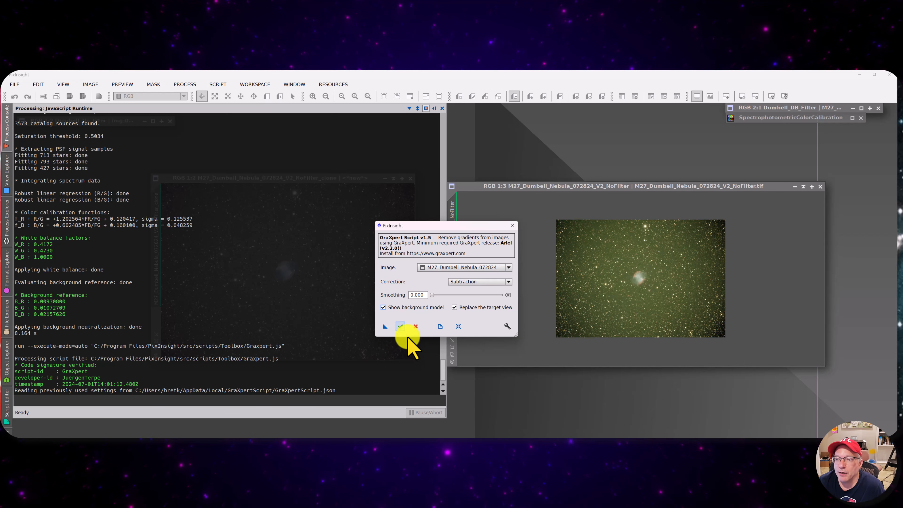
click(401, 327)
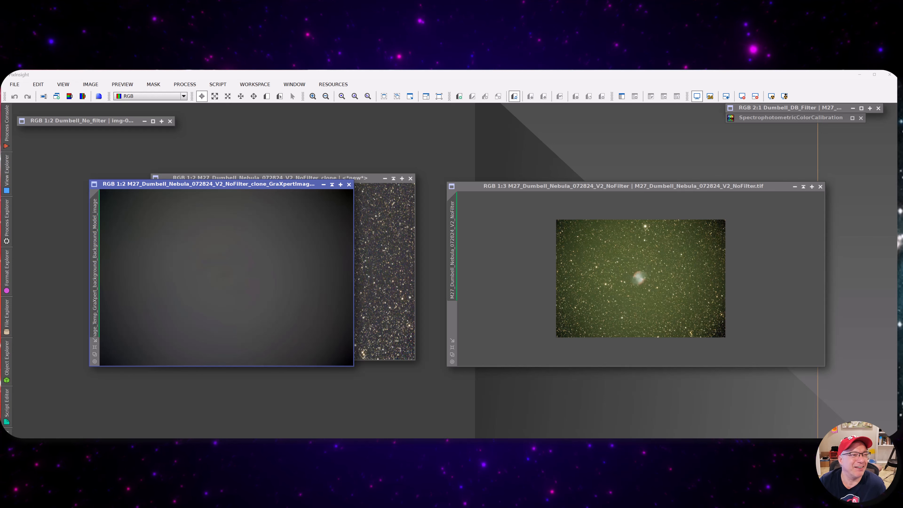
- Move the GraXpert background model image off the clone and examine the model up close
drag(278, 185, 281, 203)
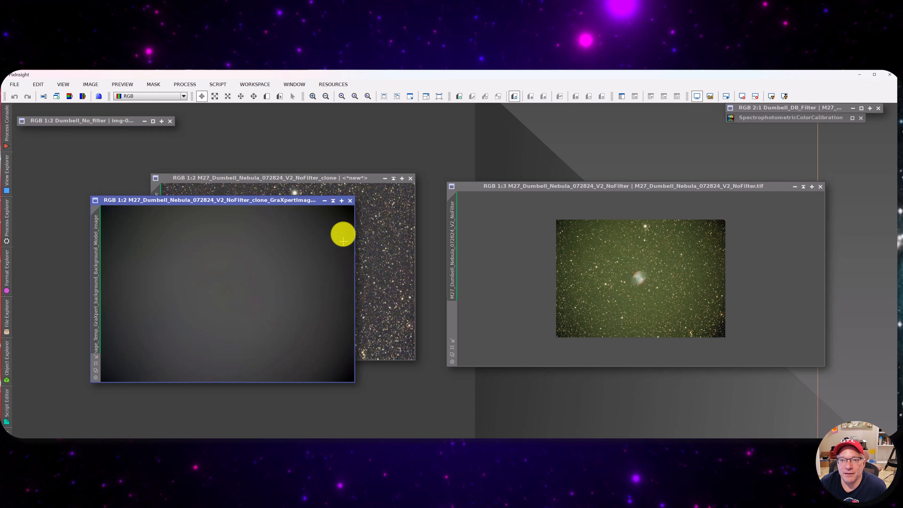
mouse_move(276, 201)
mouse_down()
mouse_move(580, 377)
mouse_move(623, 194)
mouse_move(619, 211)
mouse_up()
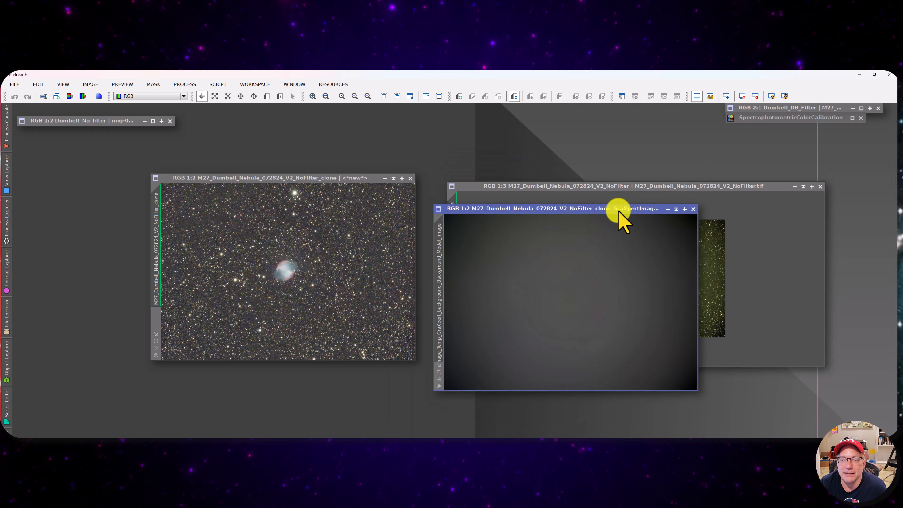
scroll(577, 273, up, 8)
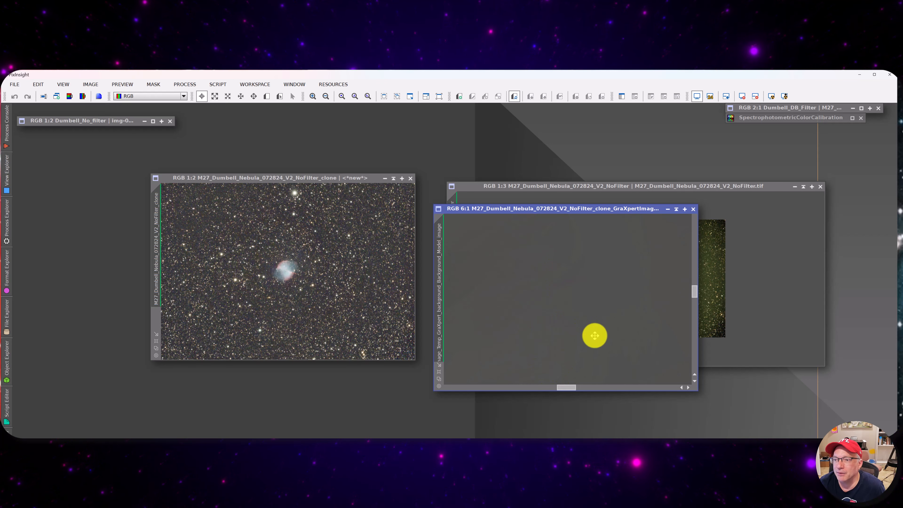
- Auto-stretch the display of the GraXpert background model and examine its gradient both up close and as a whole frame
scroll(599, 325, down, 4)
scroll(596, 322, down, 6)
scroll(596, 323, up, 3)
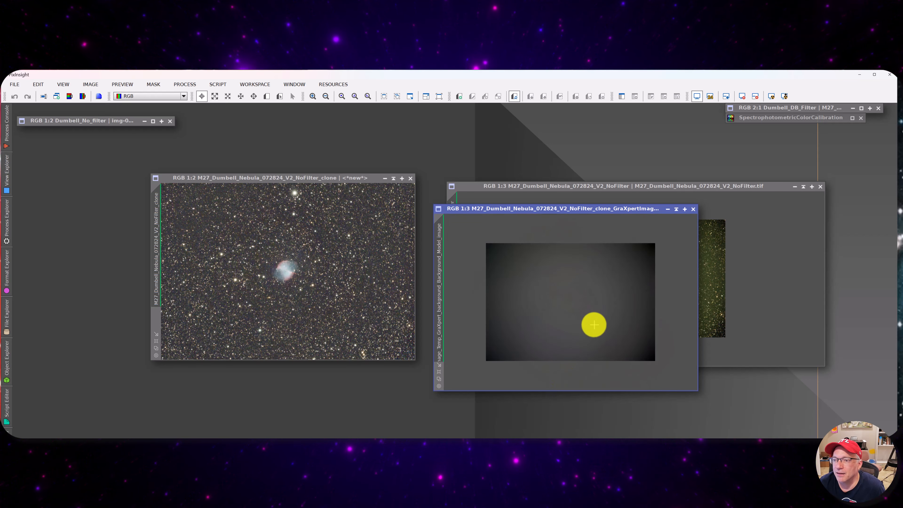
scroll(595, 323, down, 1)
click(784, 96)
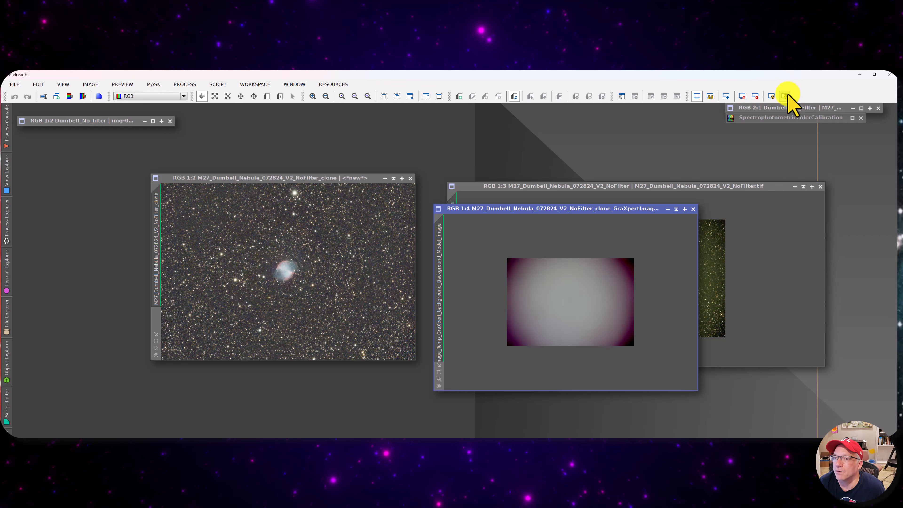
scroll(567, 326, up, 4)
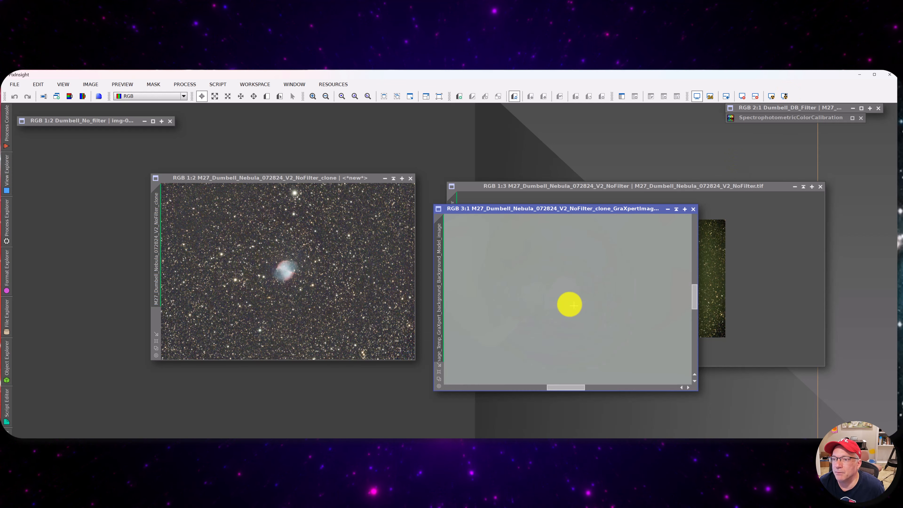
scroll(517, 266, up, 1)
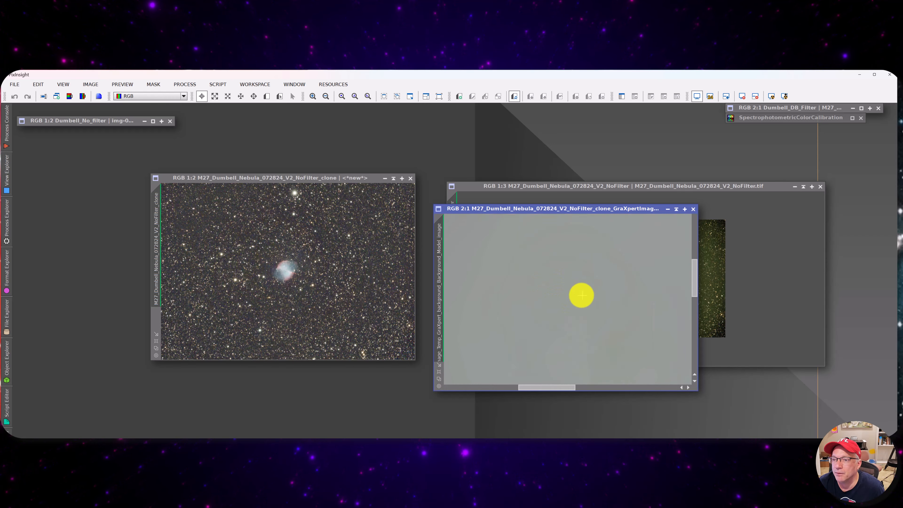
scroll(551, 287, down, 3)
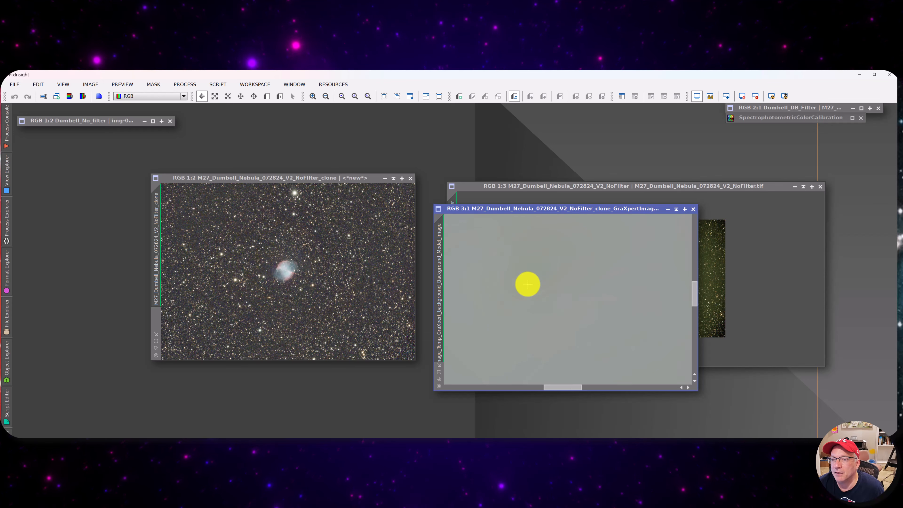
scroll(528, 283, down, 5)
scroll(557, 328, down, 2)
scroll(557, 328, up, 1)
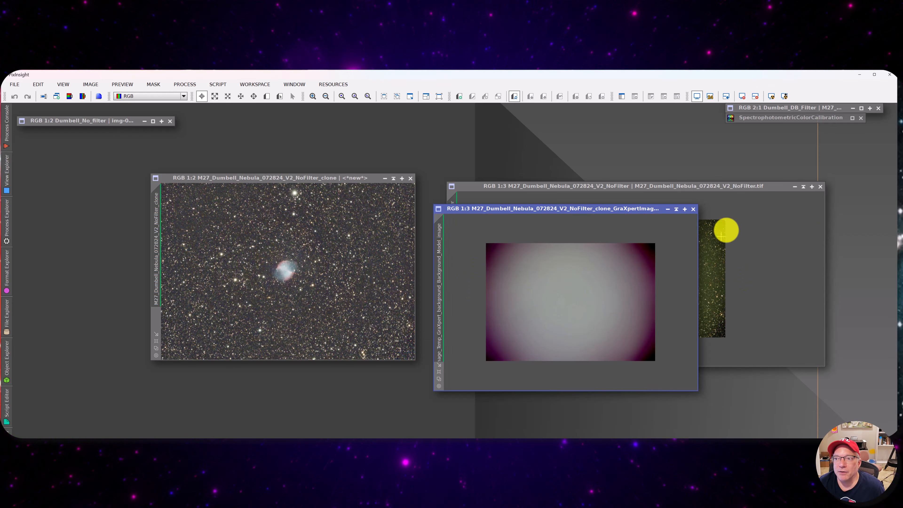
- Close the background model and place the original NoFilter window next to the clone, enlarged and showing the whole frame at 1:2
click(693, 209)
drag(546, 186, 521, 171)
scroll(595, 292, up, 1)
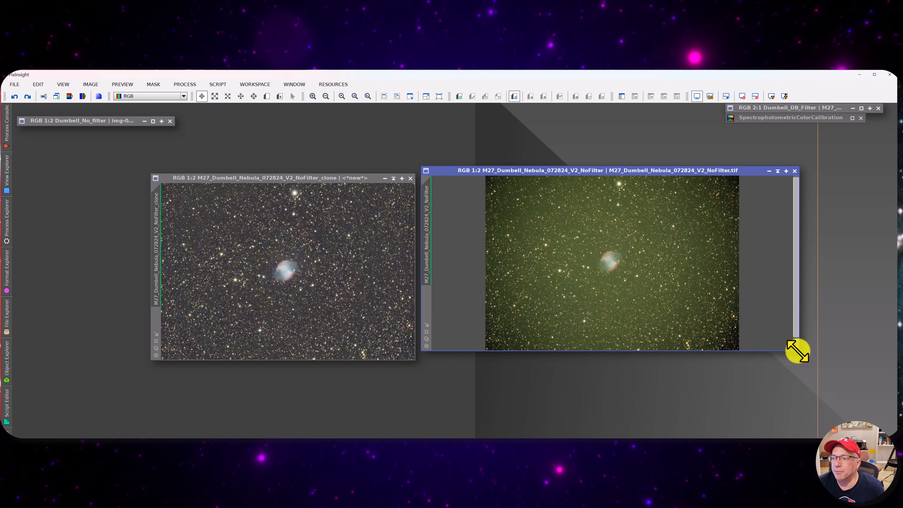
drag(798, 351, 836, 379)
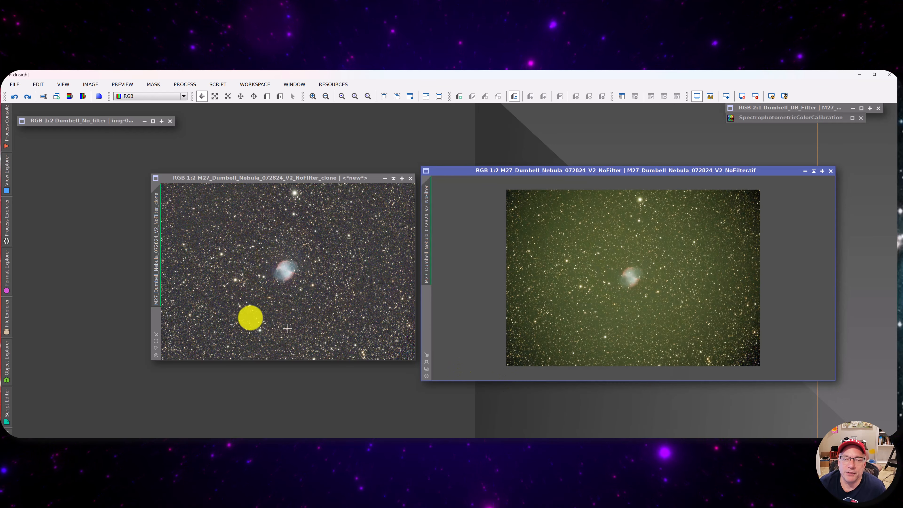
- Reset and reapply the screen auto-stretch on the original NoFilter image and on its clone, and move the clone further from the original
click(756, 97)
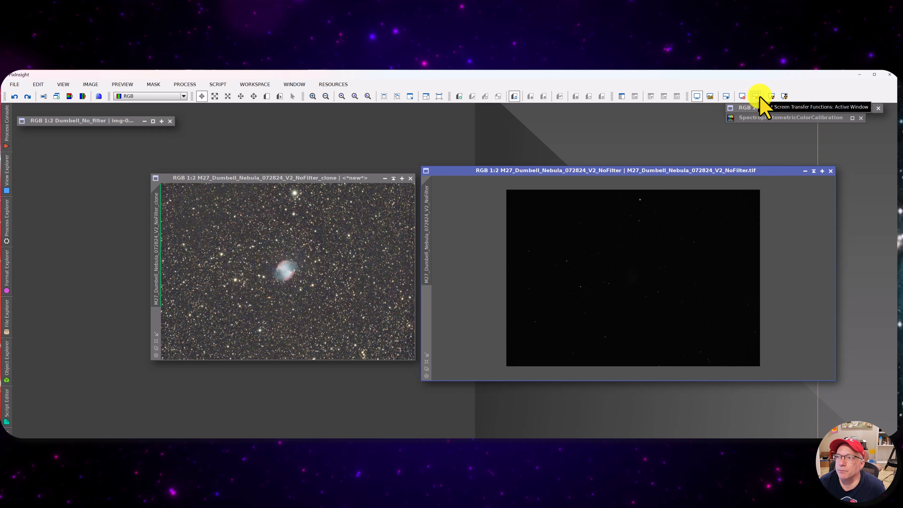
click(771, 98)
click(346, 181)
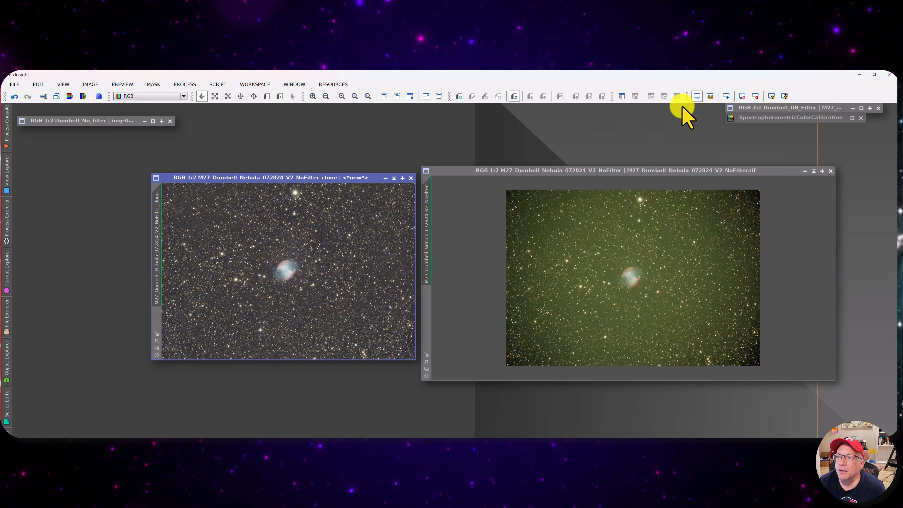
click(756, 96)
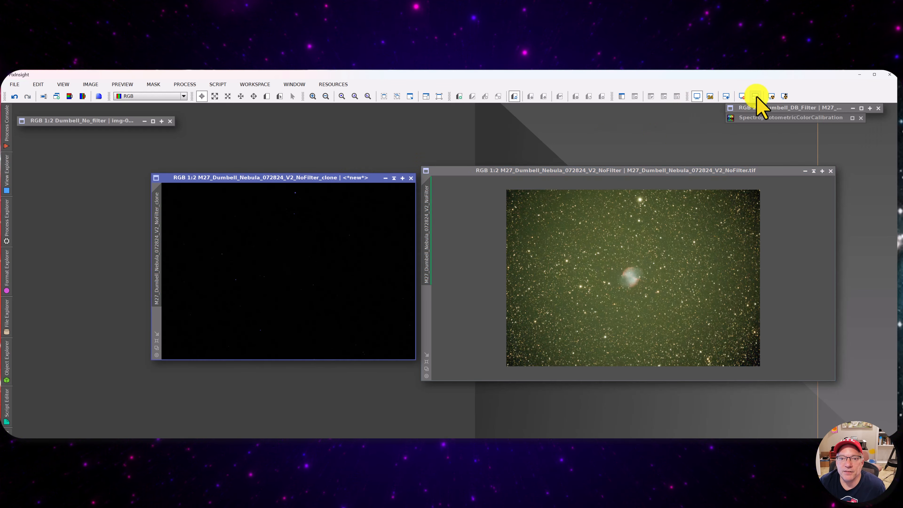
click(771, 96)
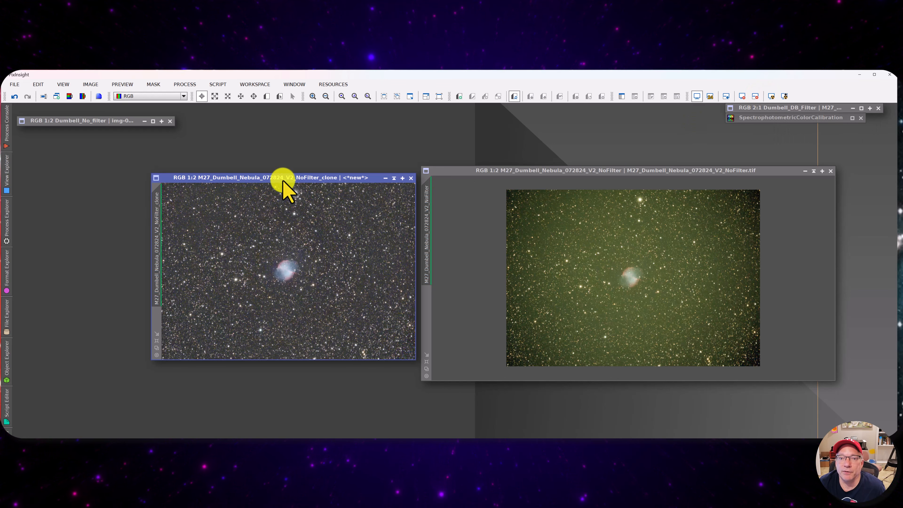
drag(283, 180, 208, 179)
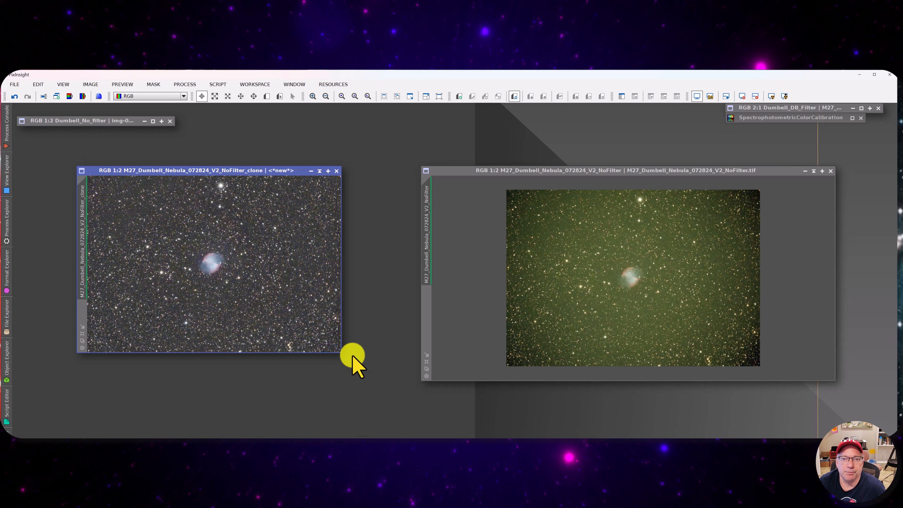
drag(262, 172, 257, 172)
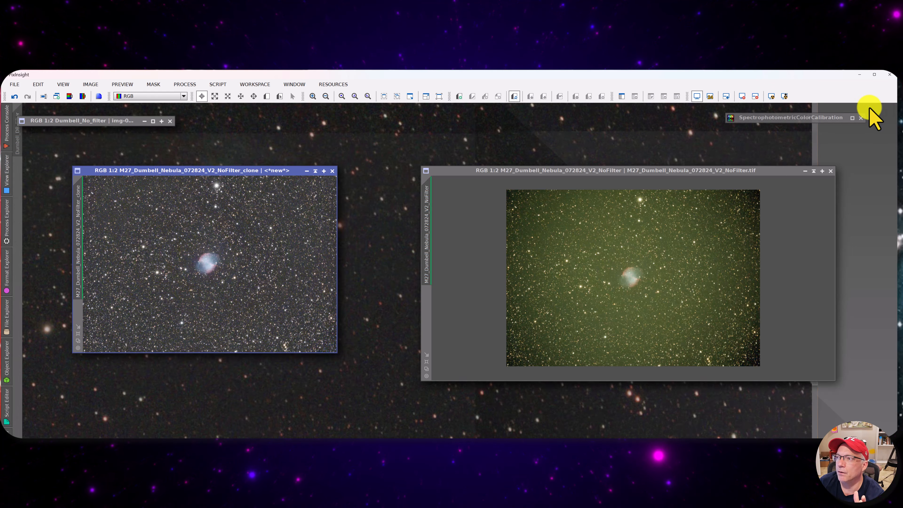
- Maximize the minimized Dumbell_DB_Filter image and cascade all windows to bring back its title bar
click(869, 107)
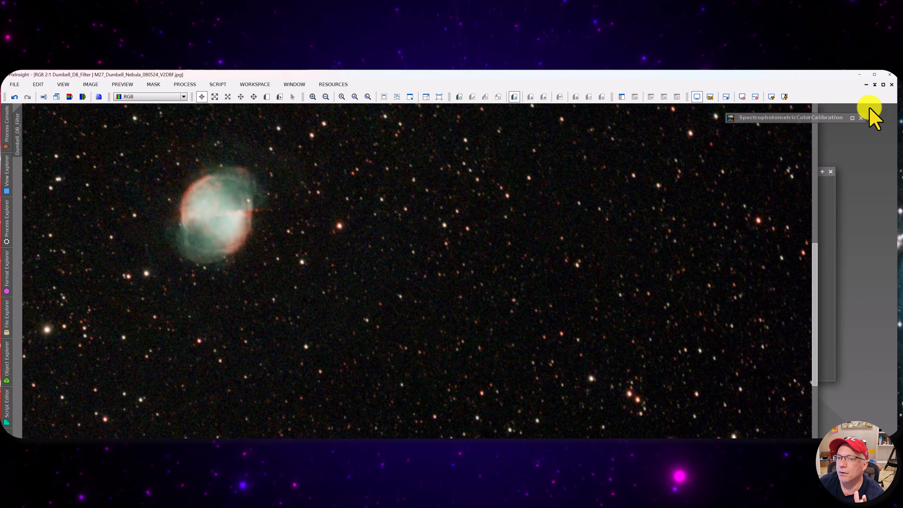
click(815, 142)
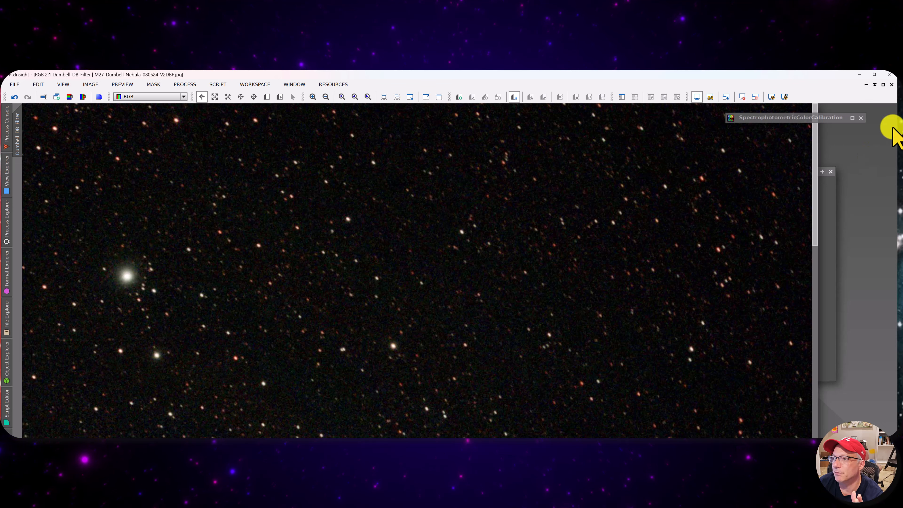
drag(814, 169, 817, 146)
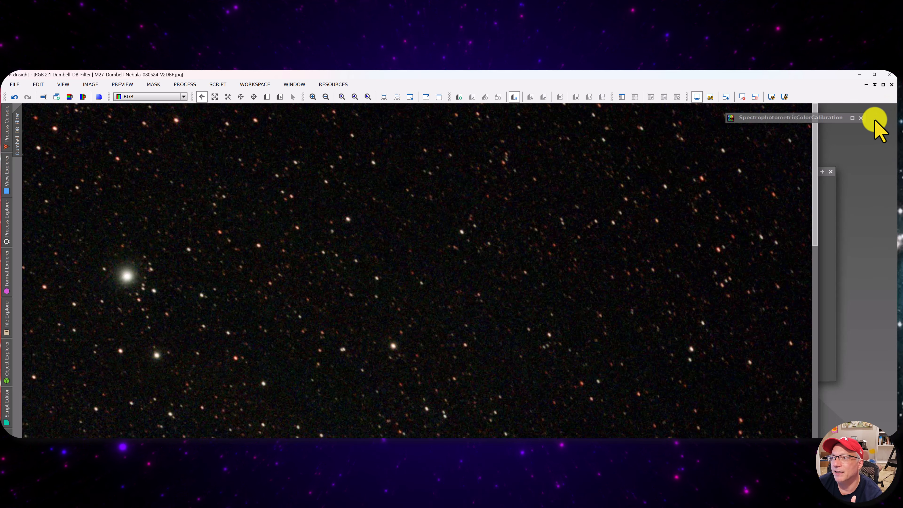
click(816, 118)
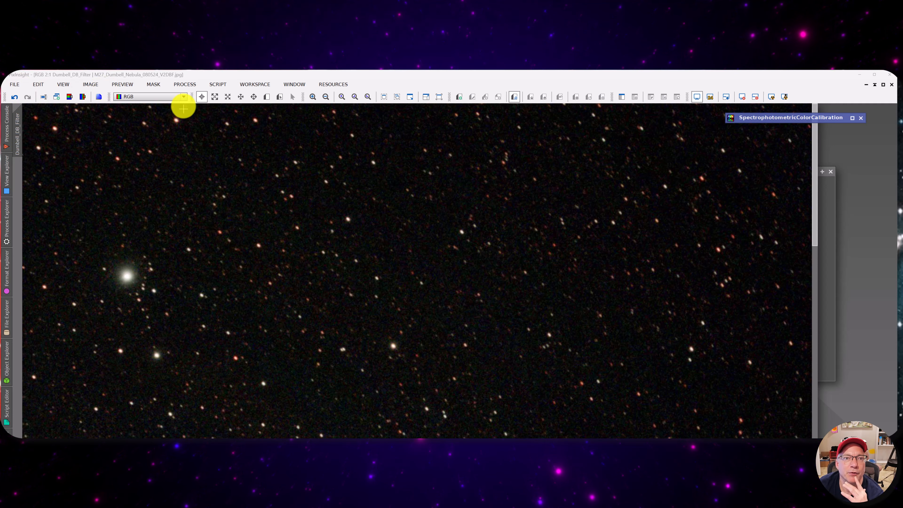
click(293, 84)
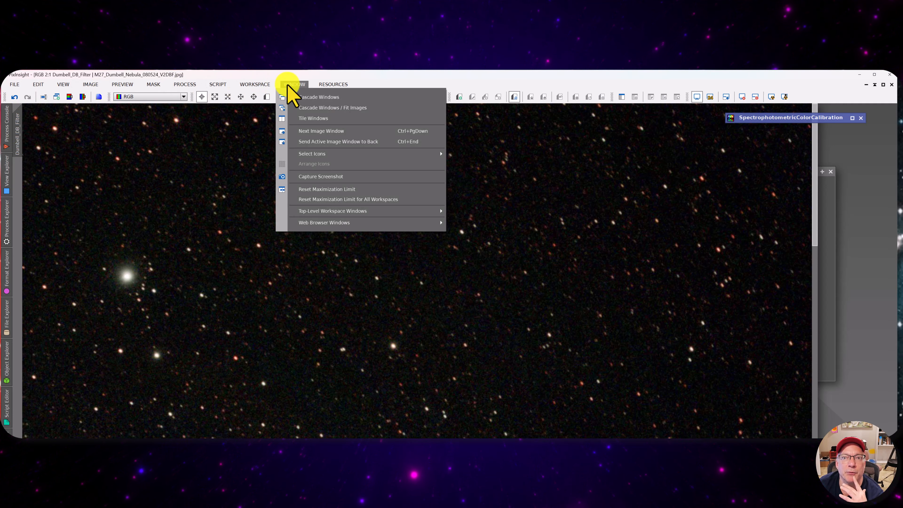
click(327, 100)
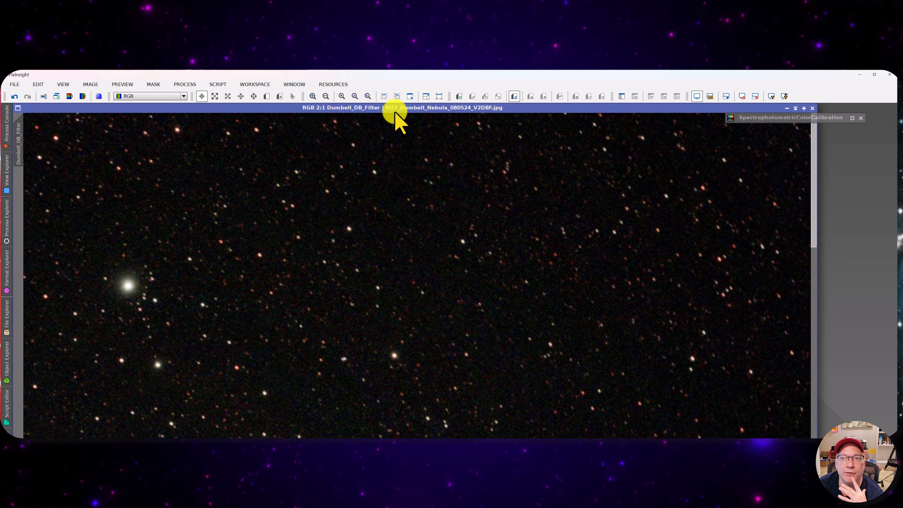
- Examine the Dumbbell Nebula in the Dumbell_DB_Filter image at 1:1 and minimize its window again
drag(554, 107, 559, 215)
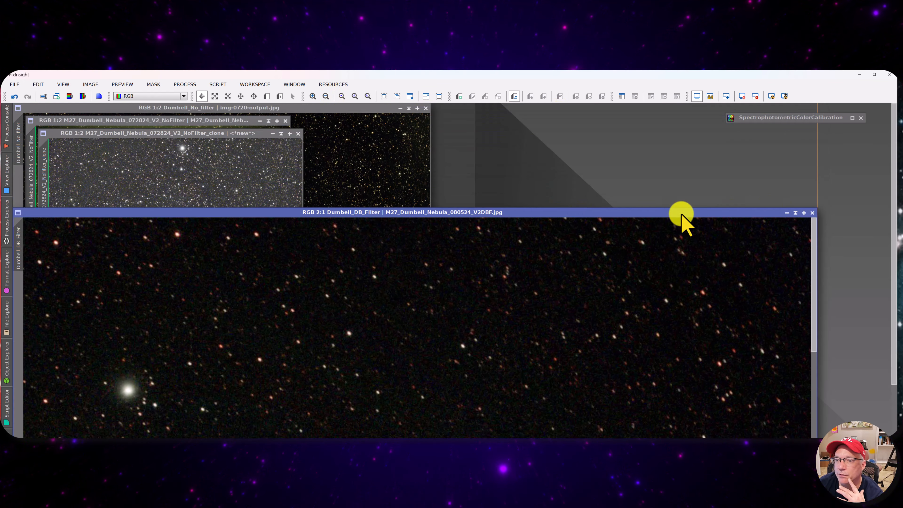
scroll(156, 367, down, 3)
scroll(269, 392, up, 7)
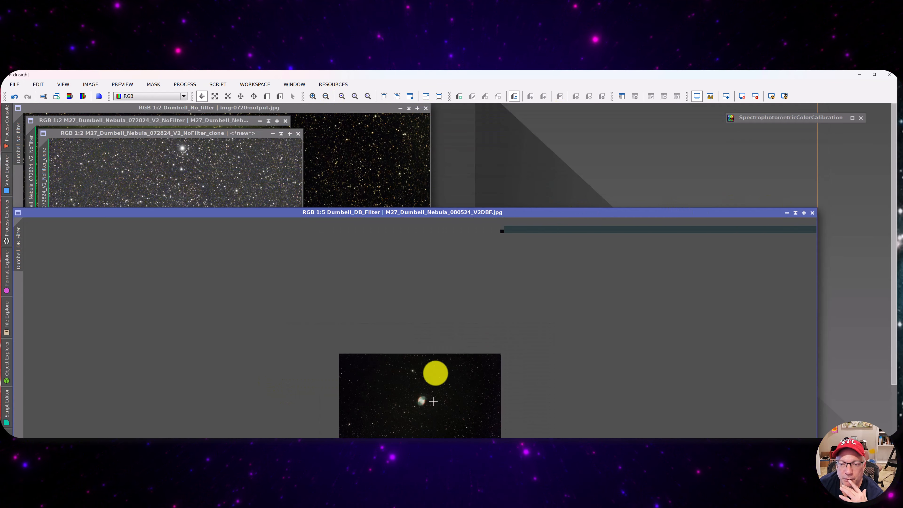
scroll(420, 425, down, 1)
scroll(420, 425, down, 2)
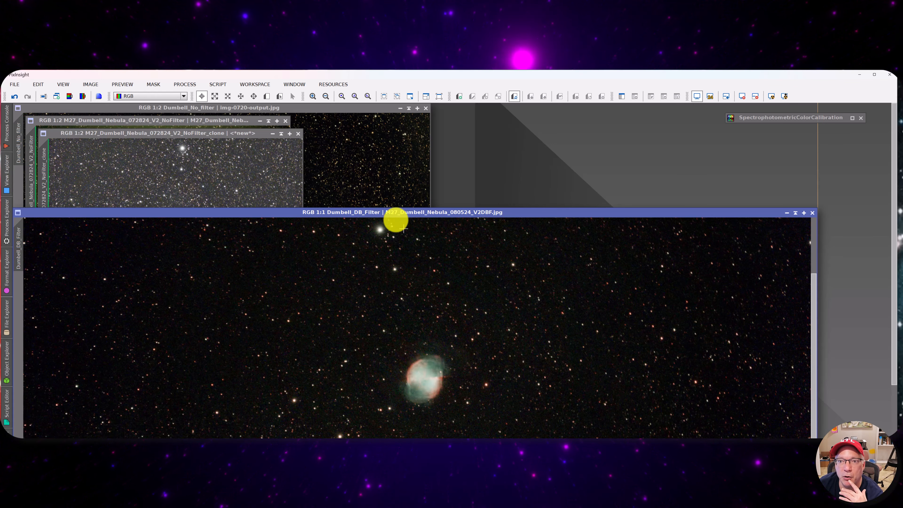
drag(350, 214, 403, 111)
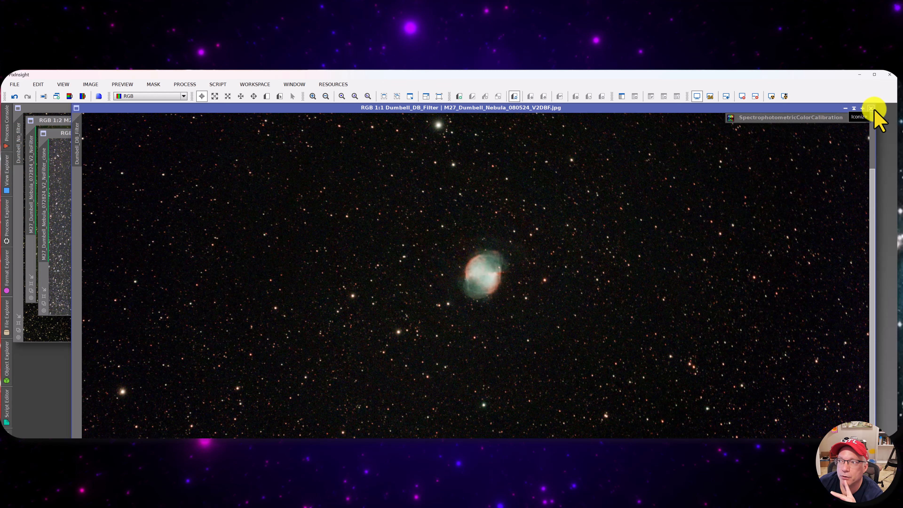
click(853, 108)
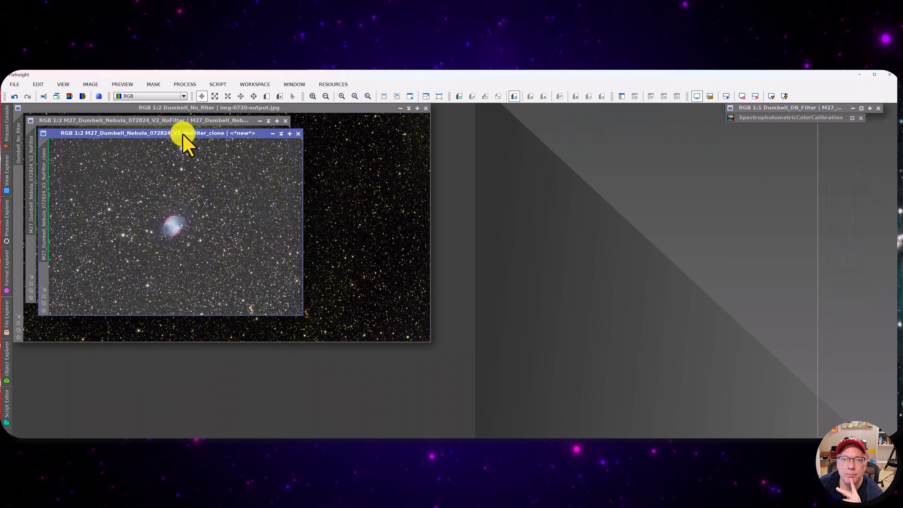
- Separate the NoFilter clone from the cascaded windows, and minimize Dumbell_No_filter and the original NoFilter TIF, parking the two together
drag(181, 135, 642, 142)
drag(217, 120, 302, 202)
click(409, 108)
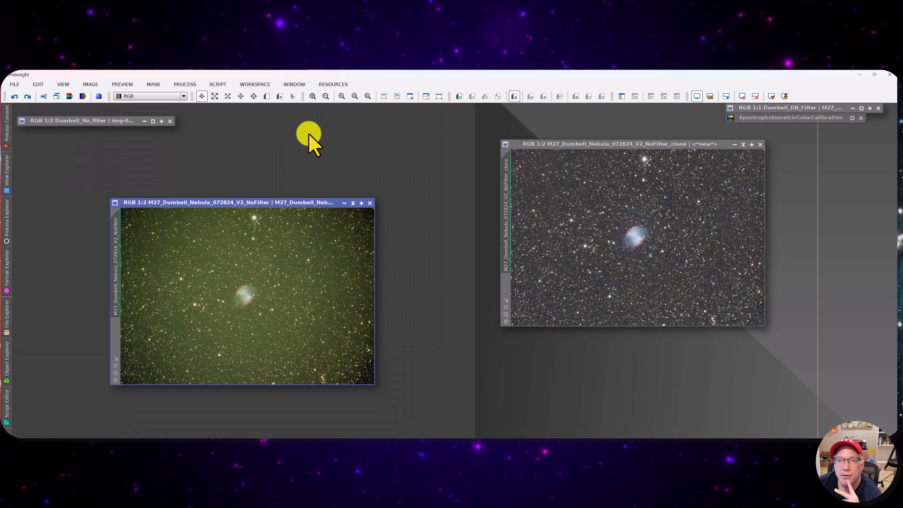
drag(210, 203, 216, 156)
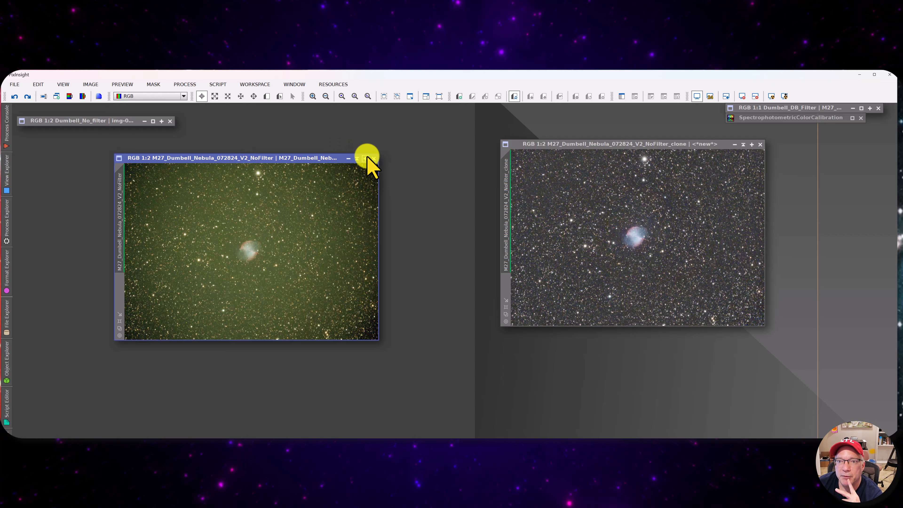
click(357, 158)
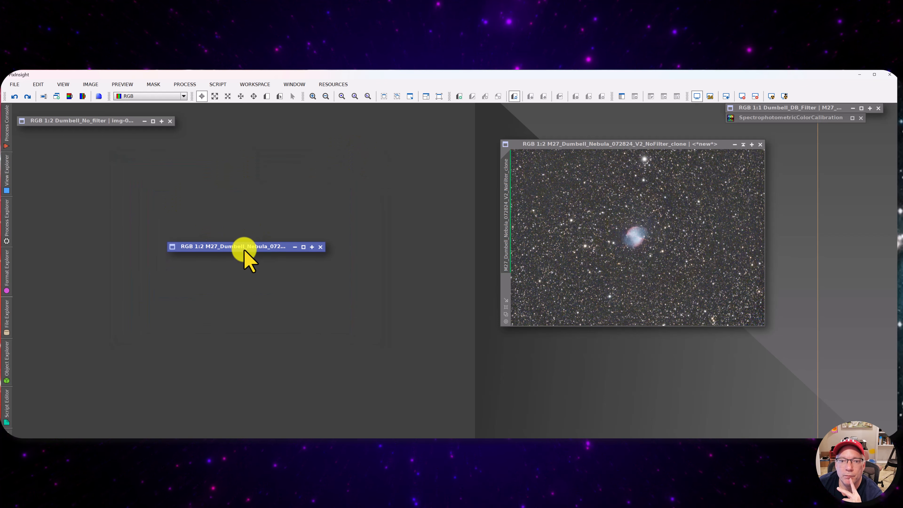
drag(241, 247, 95, 132)
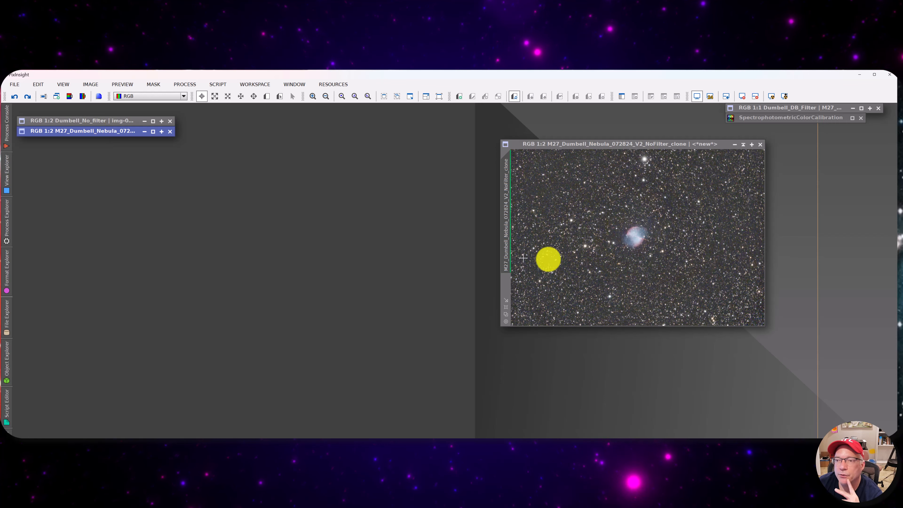
- Rename the processed clone's image identifier to M27_Dumbell_Nebula_072824_V2_NoFilter_SPCC_GrapX
double_click(505, 170)
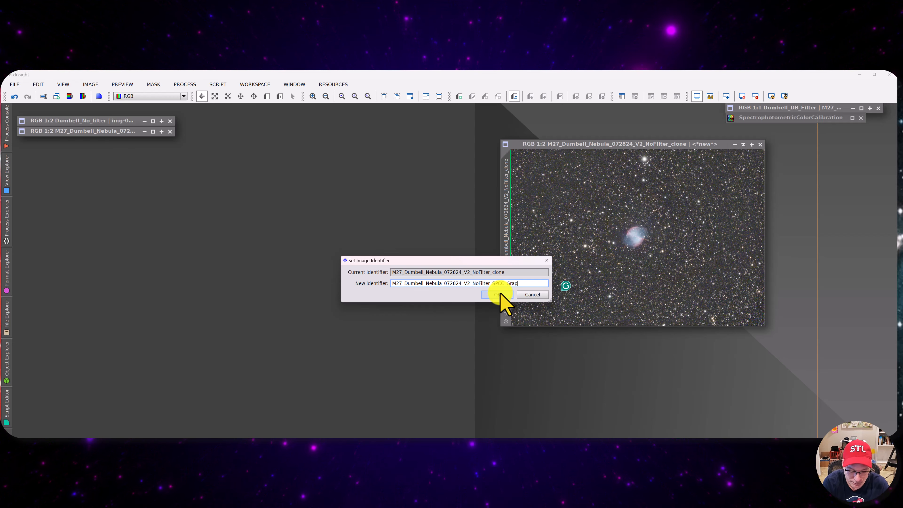
text(X)
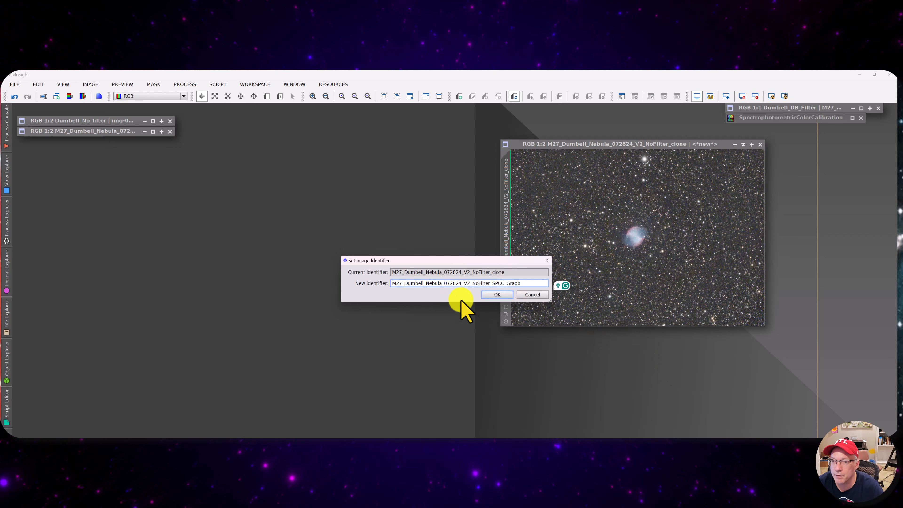
click(498, 294)
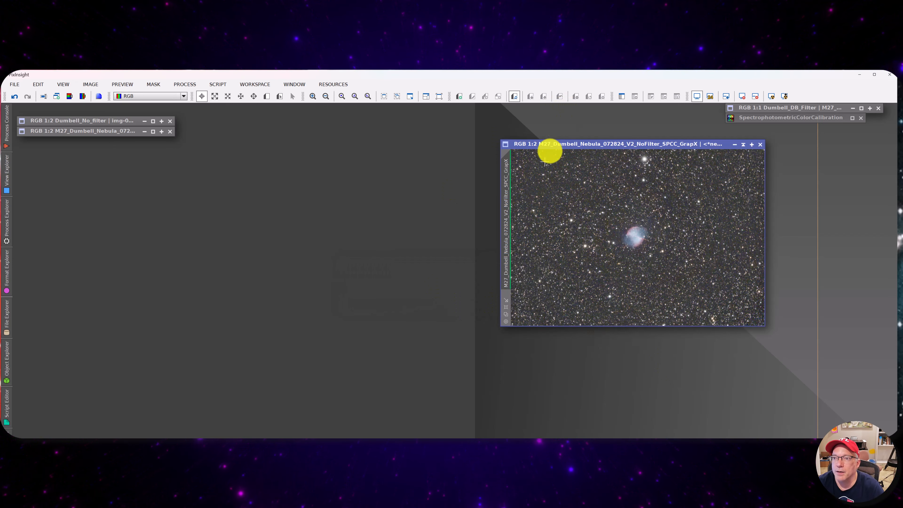
- Duplicate the NoFilter_SPCC_GrapX image, park the source minimized below the other minimized images, and center the duplicate in the workspace
drag(579, 145, 574, 143)
drag(502, 181, 391, 284)
drag(618, 142, 139, 141)
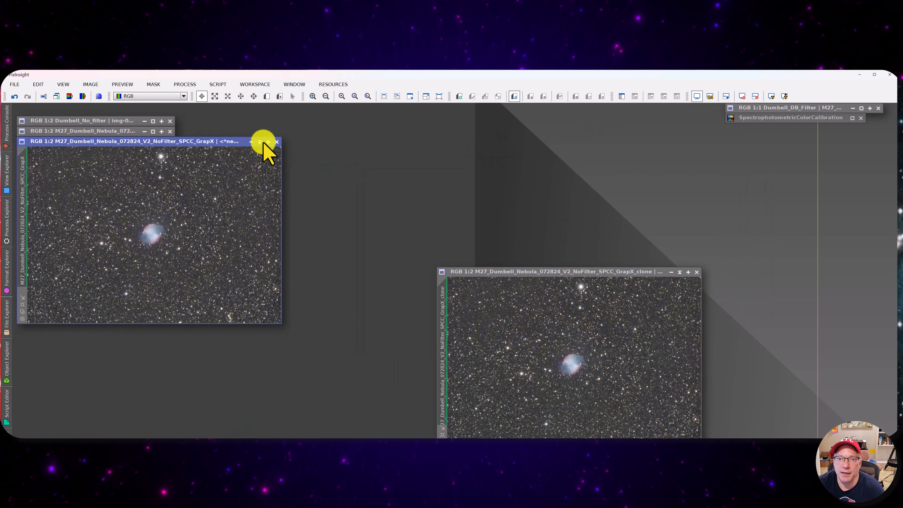
click(260, 142)
drag(121, 235, 71, 144)
drag(587, 272, 449, 178)
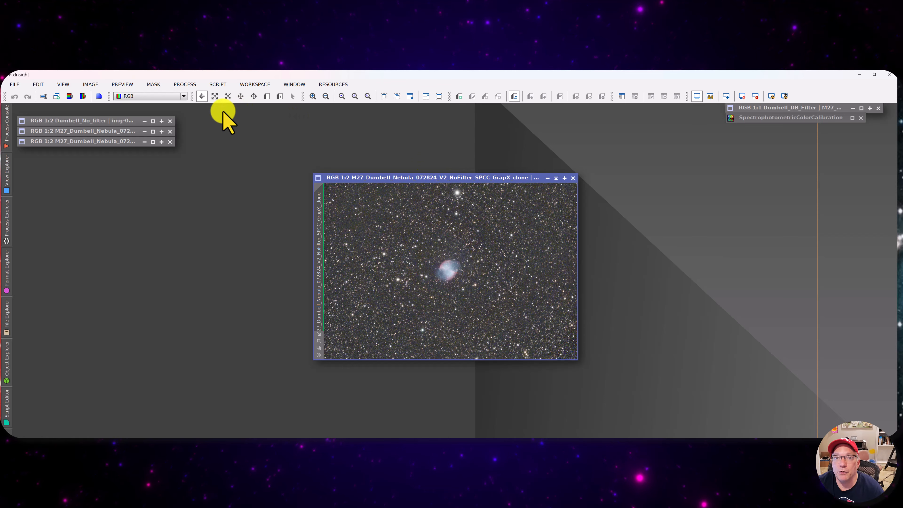
- Rename the duplicate's image identifier to M27_Dumbell_Nebula_072824_V2_NoFilter_SPCC_GrapX_BlurX and recheck the entered name
click(187, 85)
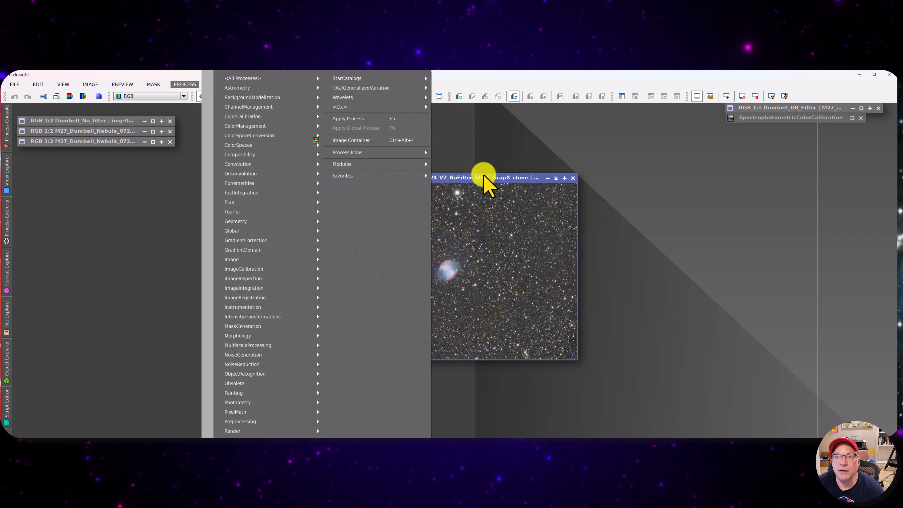
click(472, 178)
double_click(319, 193)
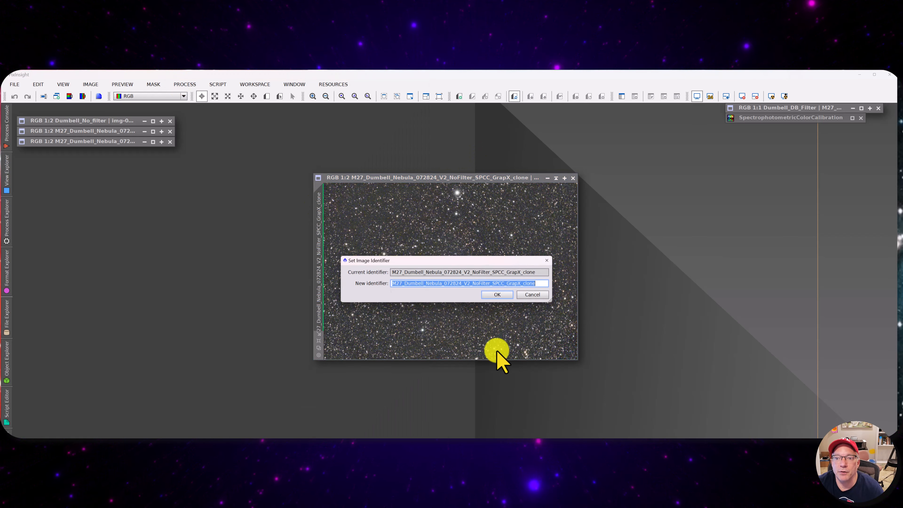
drag(523, 284, 594, 289)
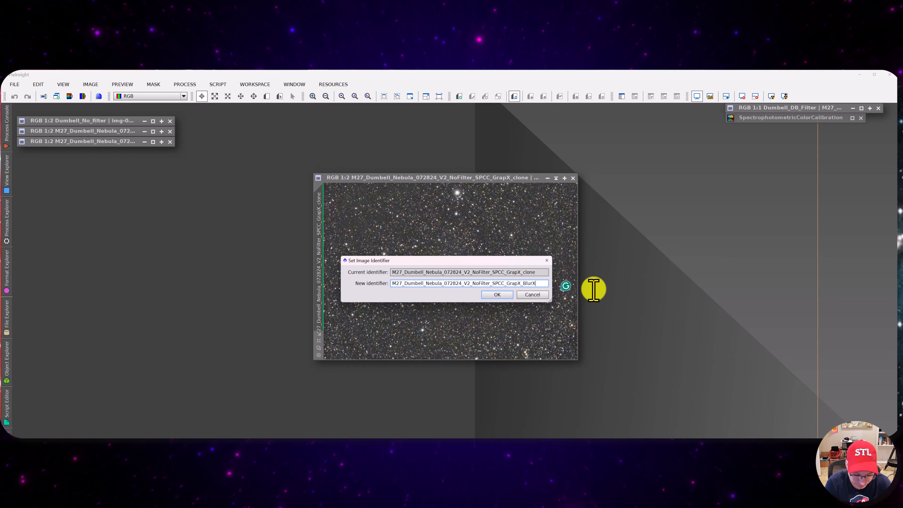
key(Return)
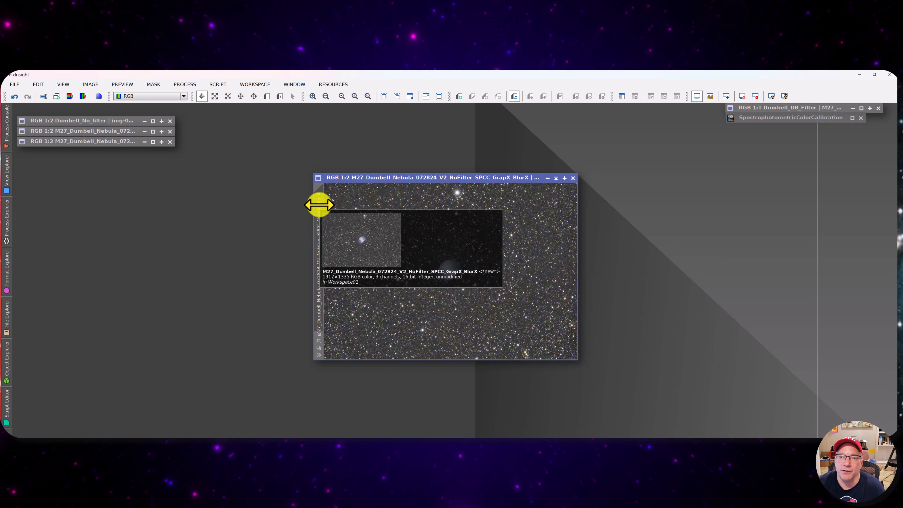
mouse_move(319, 205)
mouse_down()
mouse_move(293, 218)
mouse_move(321, 216)
mouse_move(157, 236)
mouse_move(370, 216)
mouse_move(323, 210)
mouse_move(317, 218)
mouse_up()
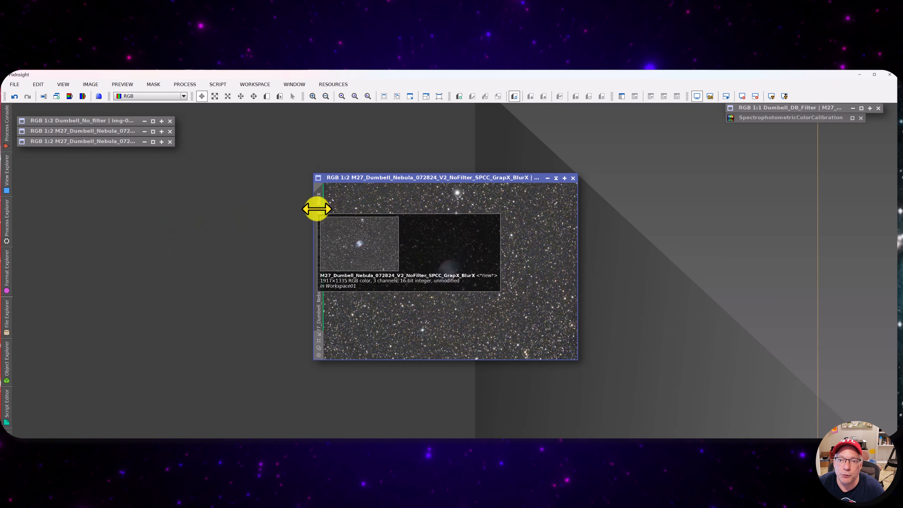
double_click(317, 209)
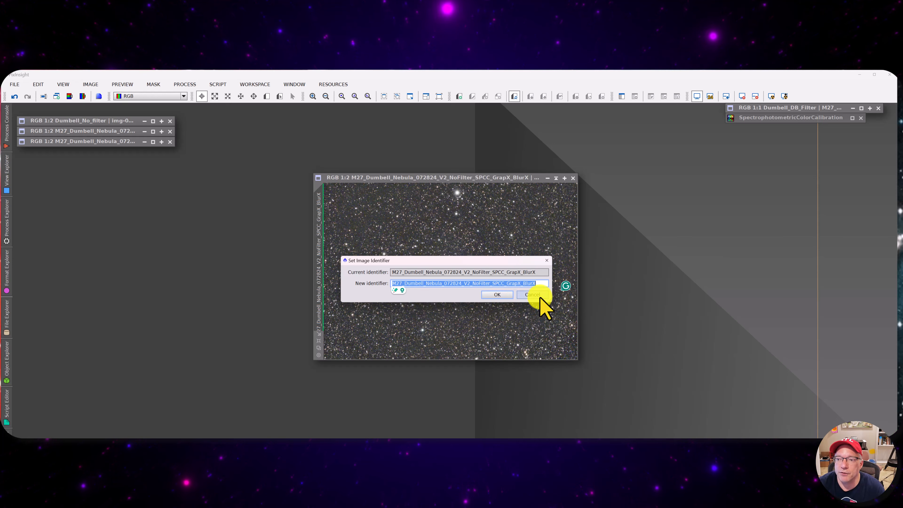
click(497, 295)
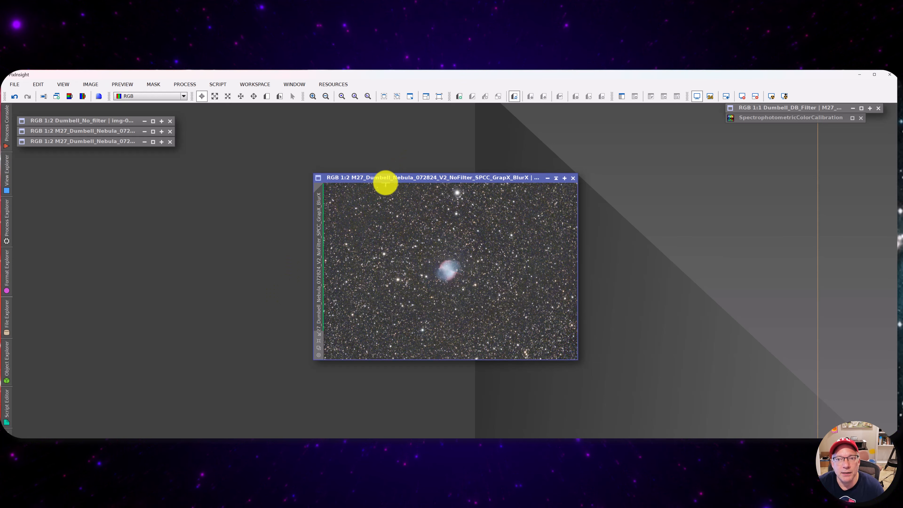
- Open the BlurXTerminator process, place its window beside the BlurX image, and reset its parameters to the defaults
drag(385, 177, 378, 174)
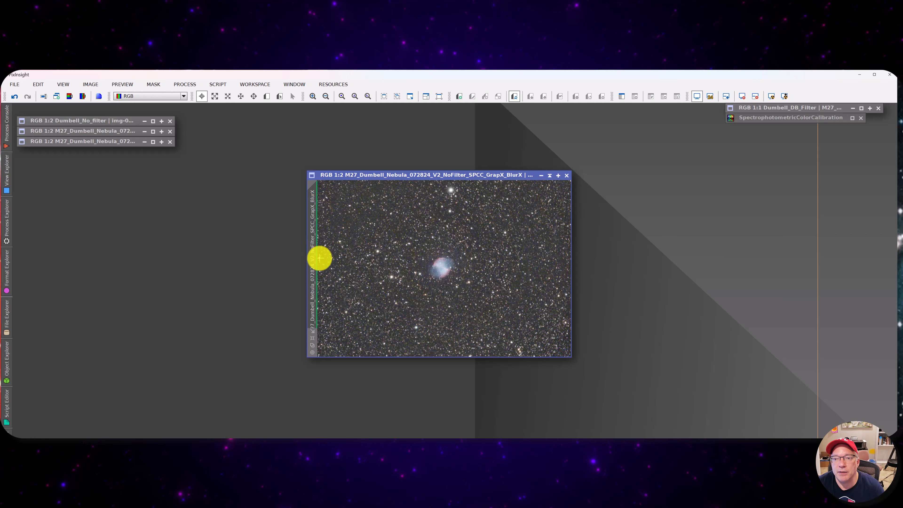
click(183, 84)
mouse_move(246, 78)
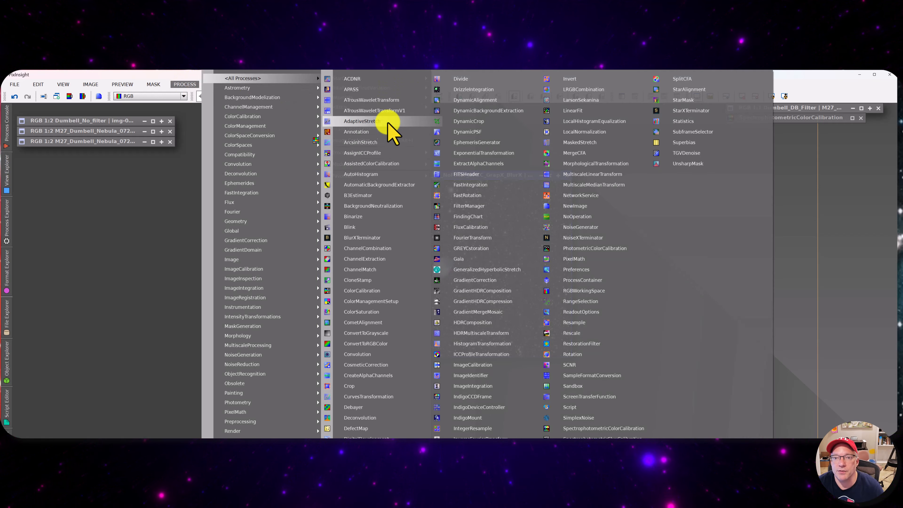
click(369, 240)
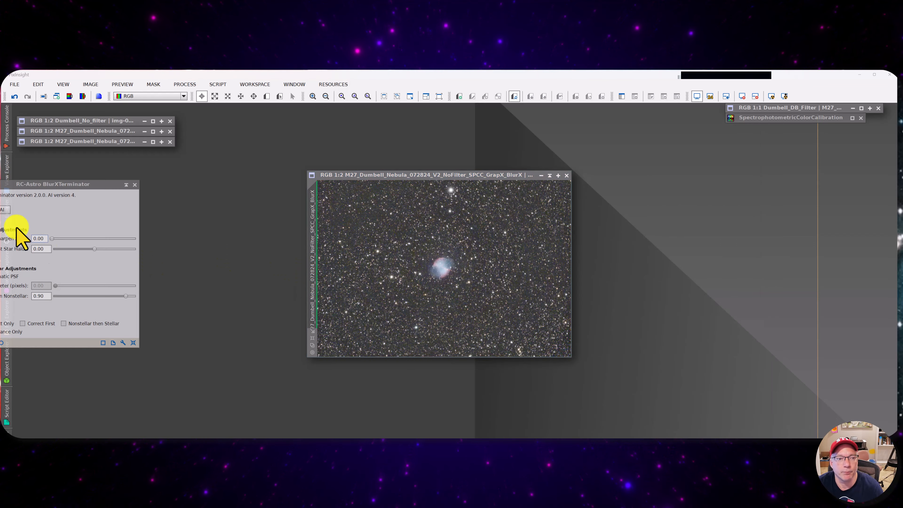
drag(36, 185, 126, 193)
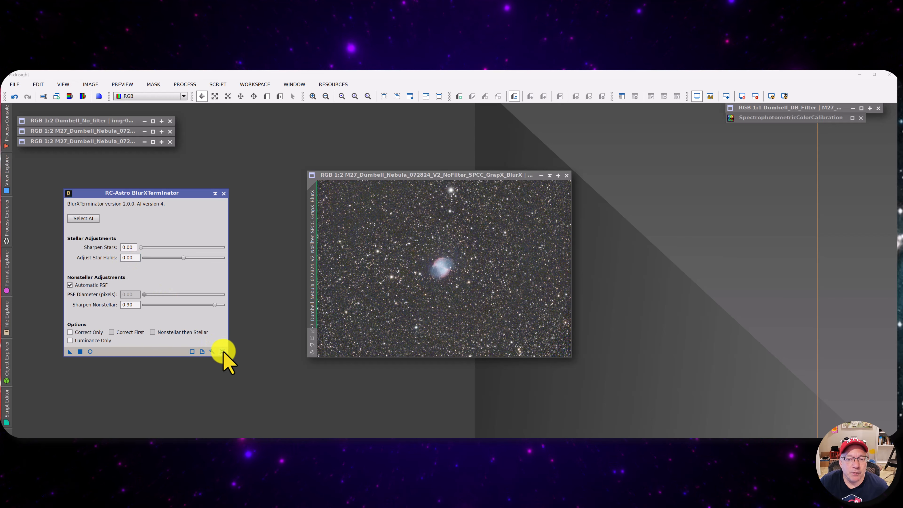
drag(166, 195, 178, 196)
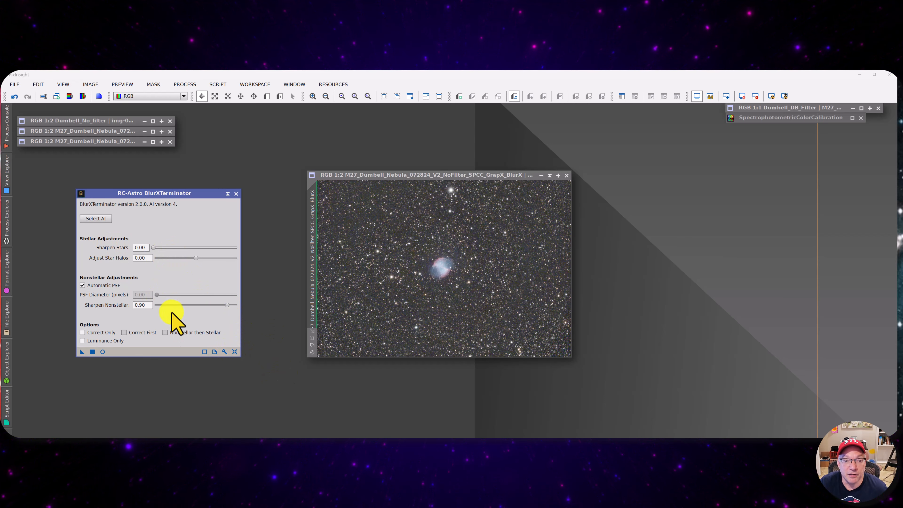
click(235, 352)
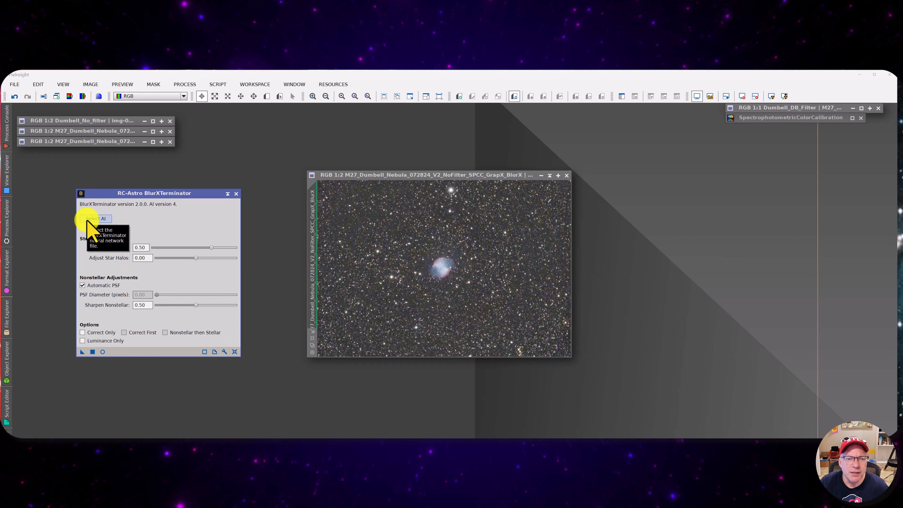
- Open a real-time preview of BlurXTerminator, move the settings off the nebula, and compare the image with and without the sharpening
click(102, 351)
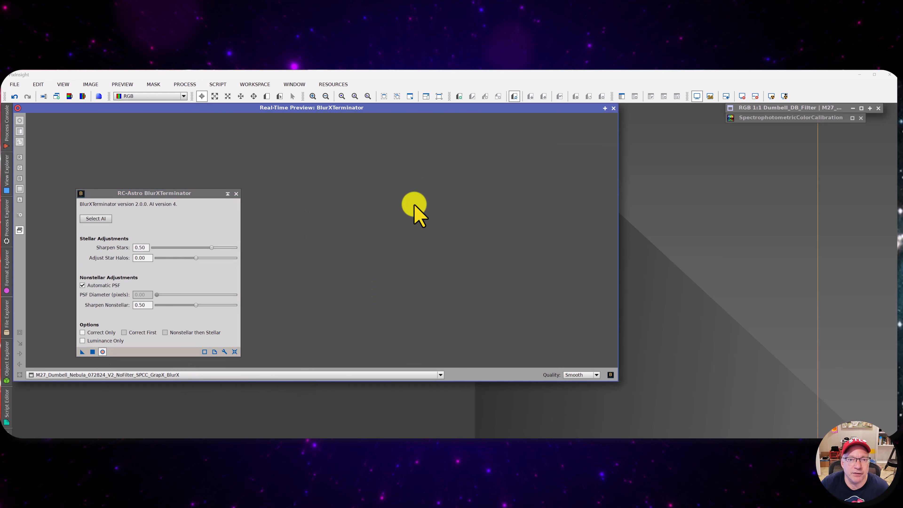
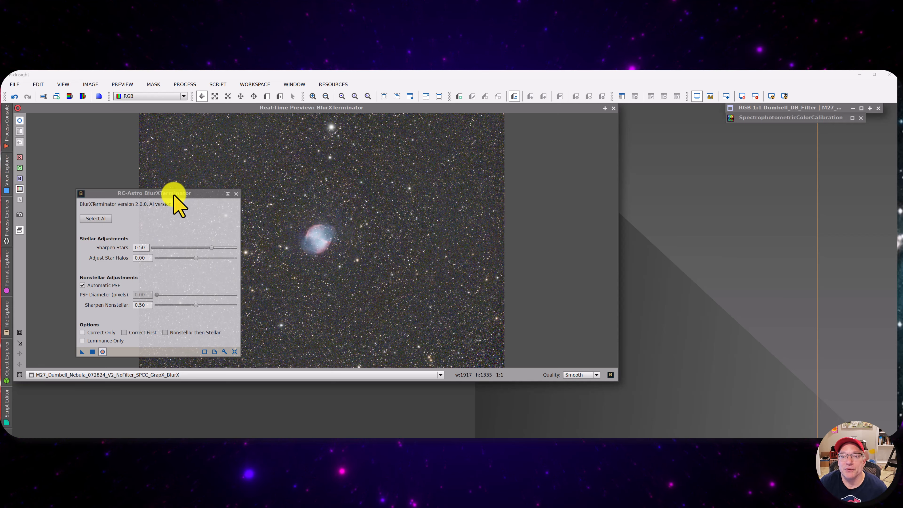
drag(173, 195, 126, 192)
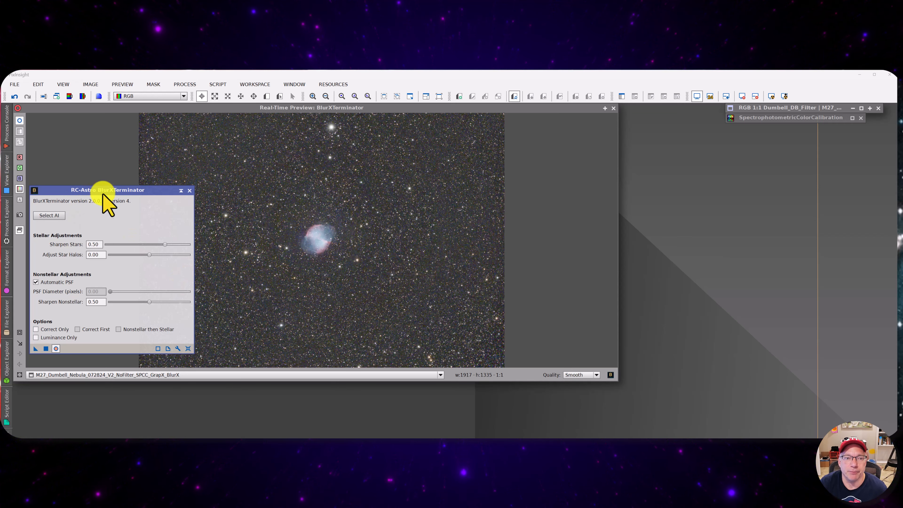
drag(102, 192, 95, 261)
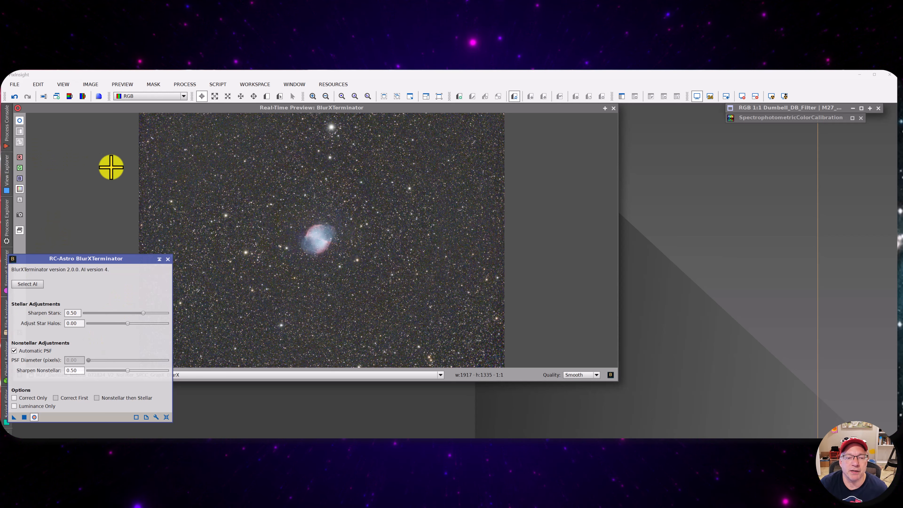
drag(98, 260, 133, 256)
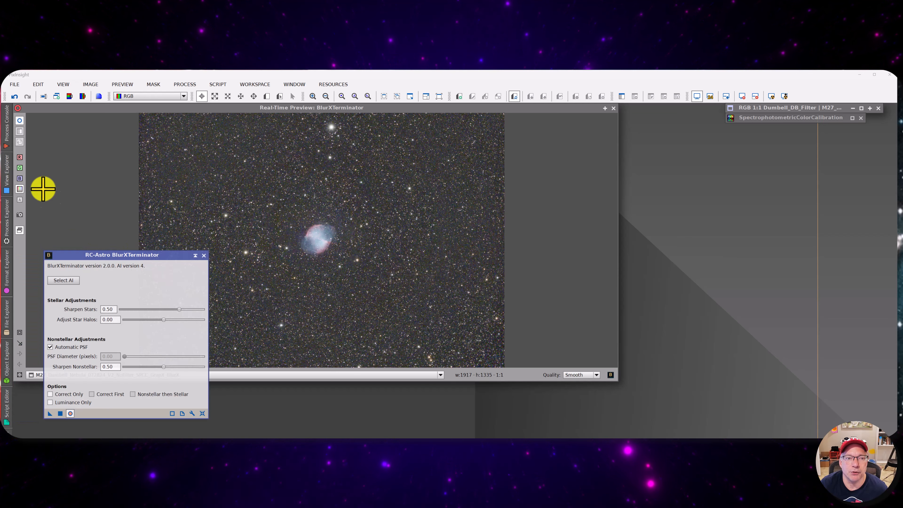
click(21, 122)
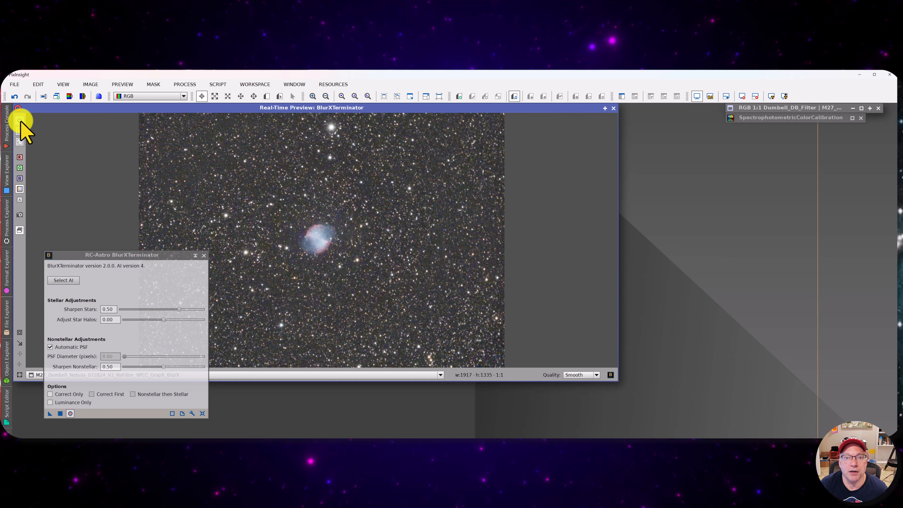
click(21, 122)
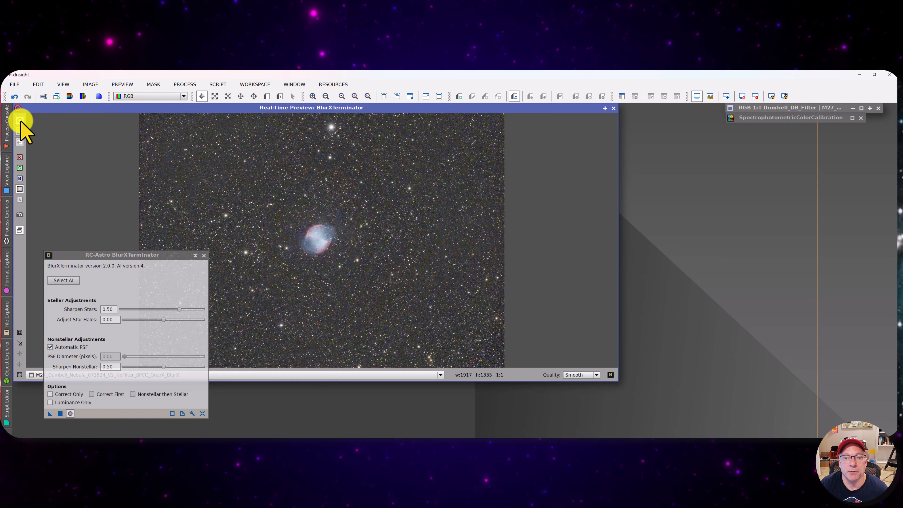
click(20, 122)
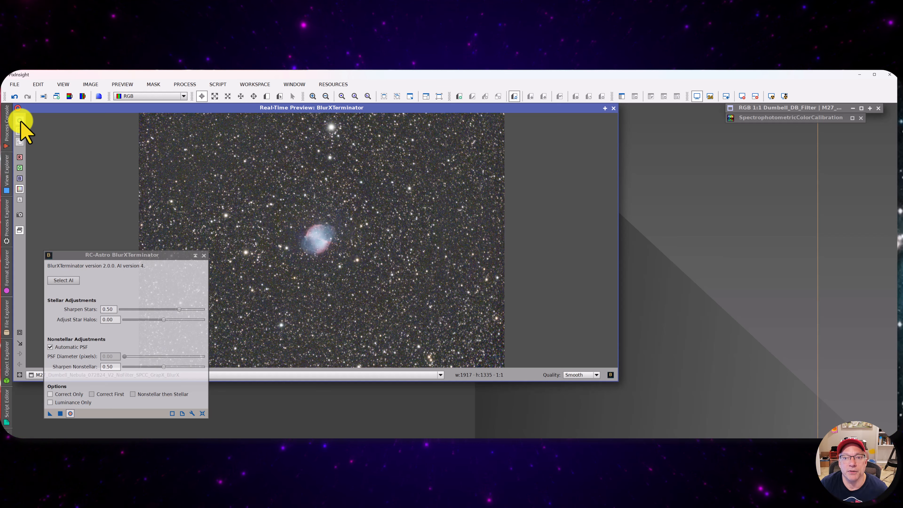
click(21, 121)
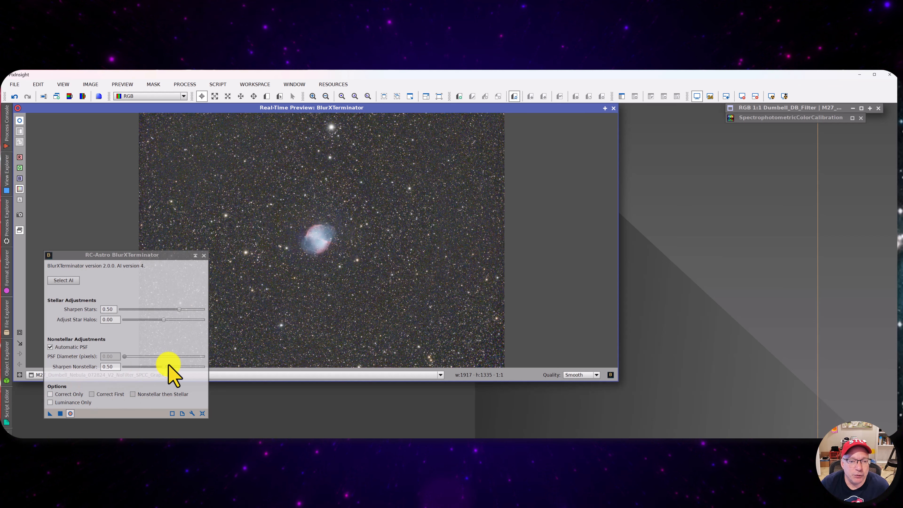
- Set Sharpen Nonstellar to 0.00, and compare the updated real-time preview with the unsharpened image, moving the settings clear of it
click(115, 367)
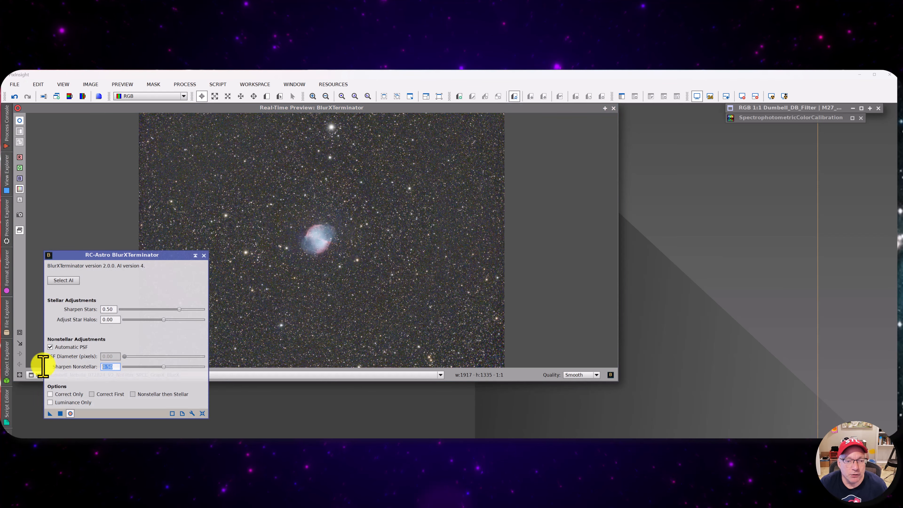
text(0)
key(Return)
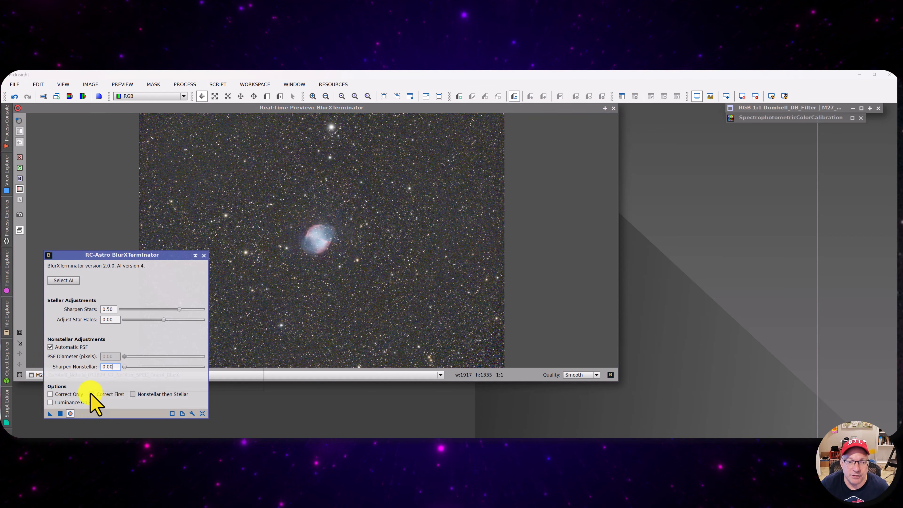
click(115, 310)
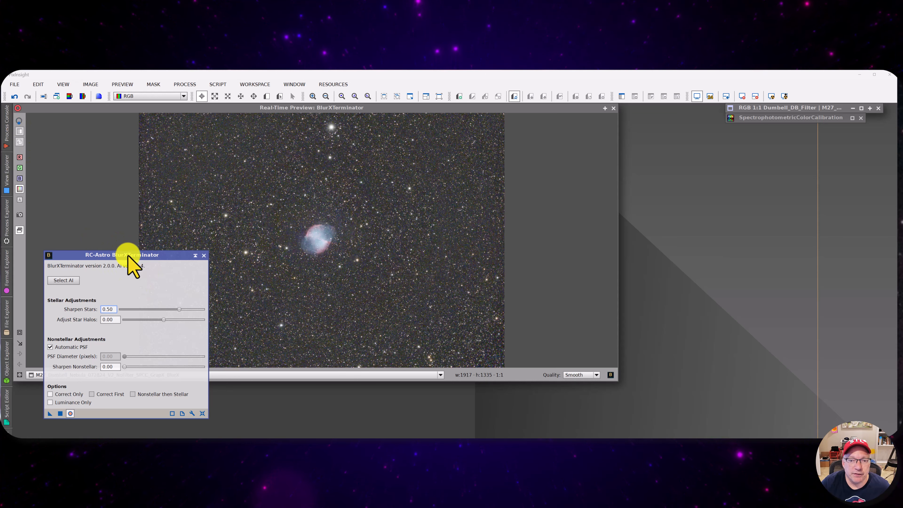
drag(123, 256, 688, 168)
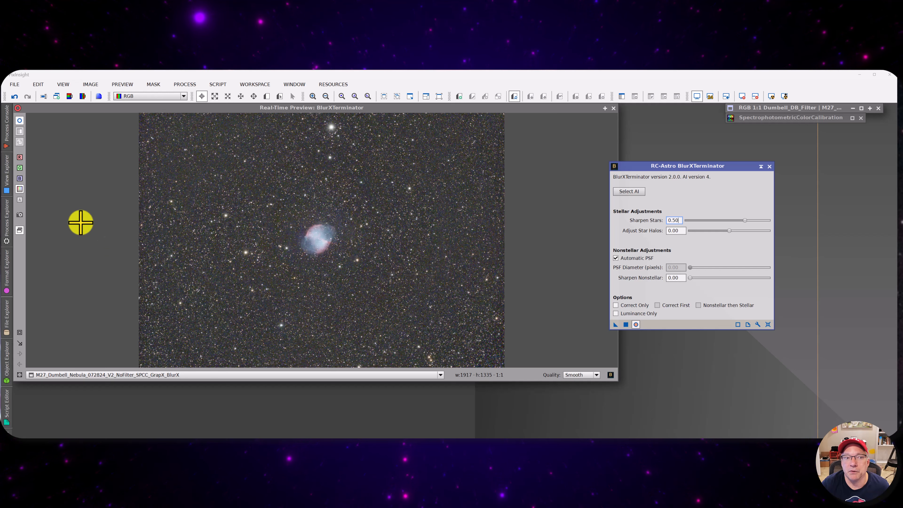
click(20, 121)
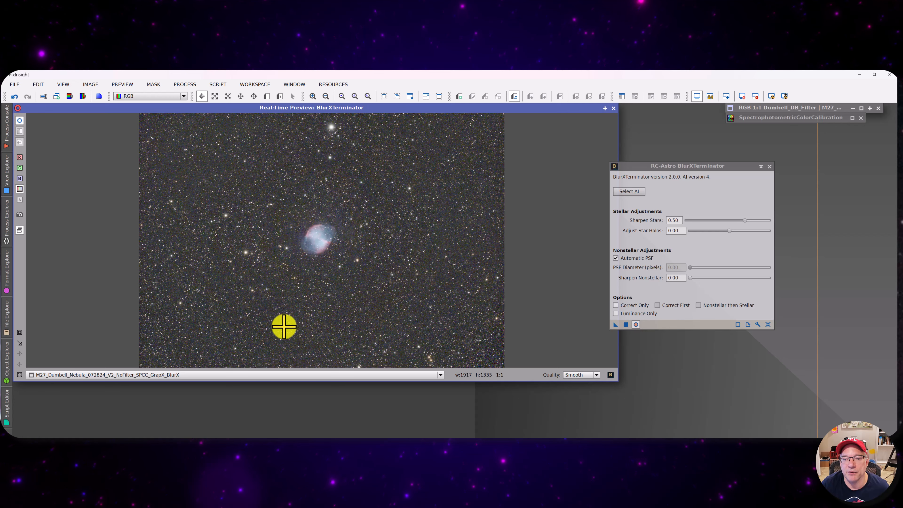
click(20, 121)
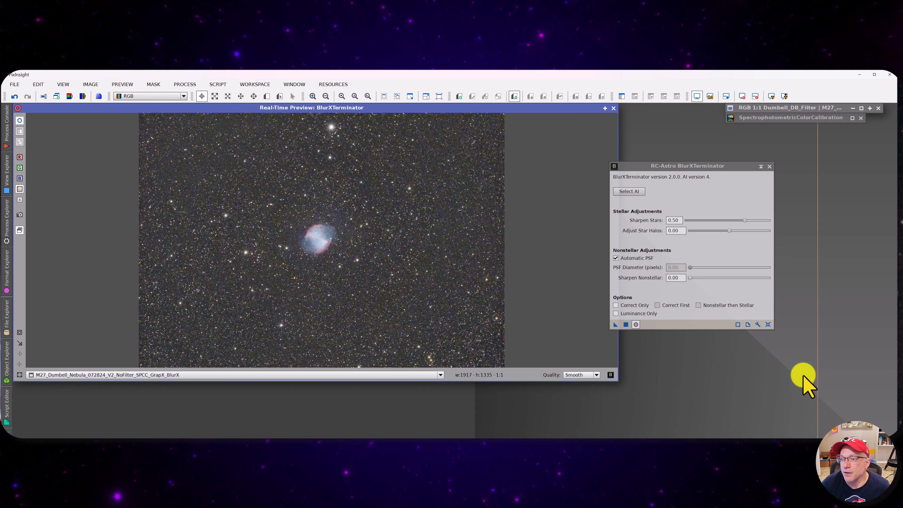
- Close the real-time preview and apply BlurXTerminator with Sharpen Stars 0.50 and Sharpen Nonstellar 0.00 to the BlurX image
click(636, 324)
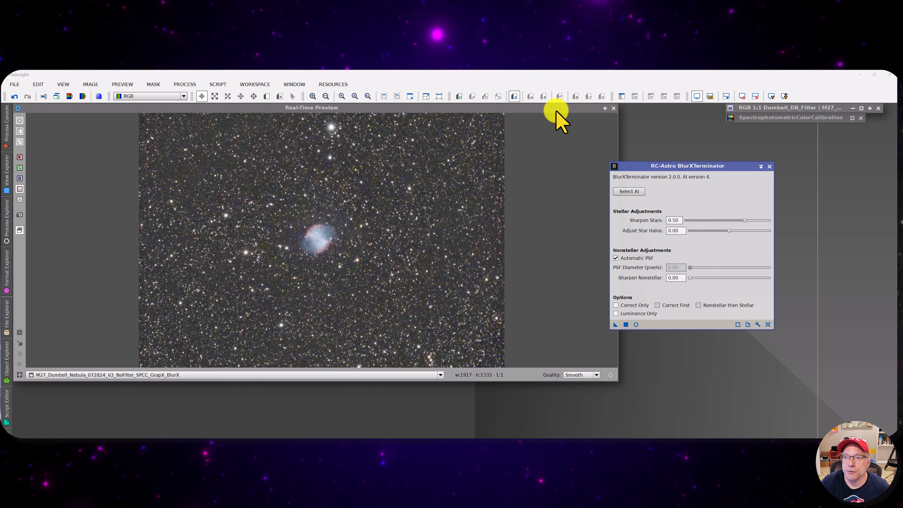
click(616, 108)
click(614, 108)
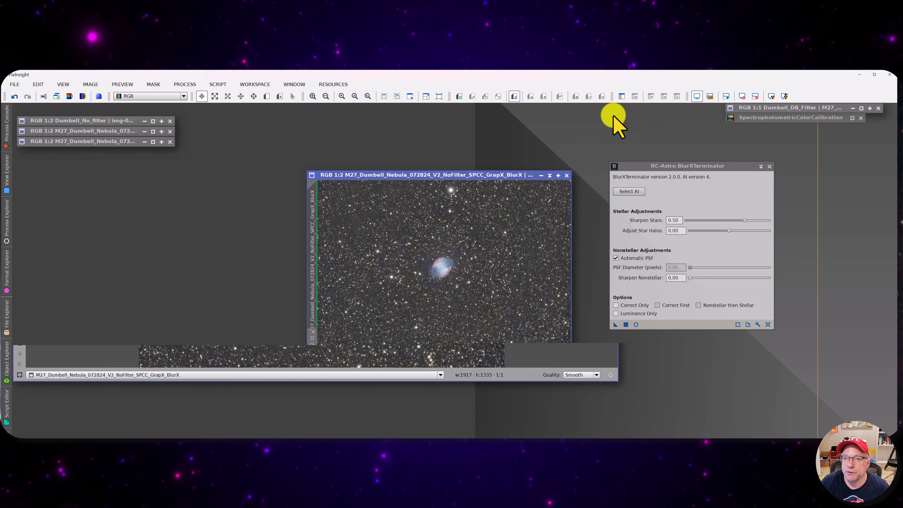
drag(493, 177, 458, 153)
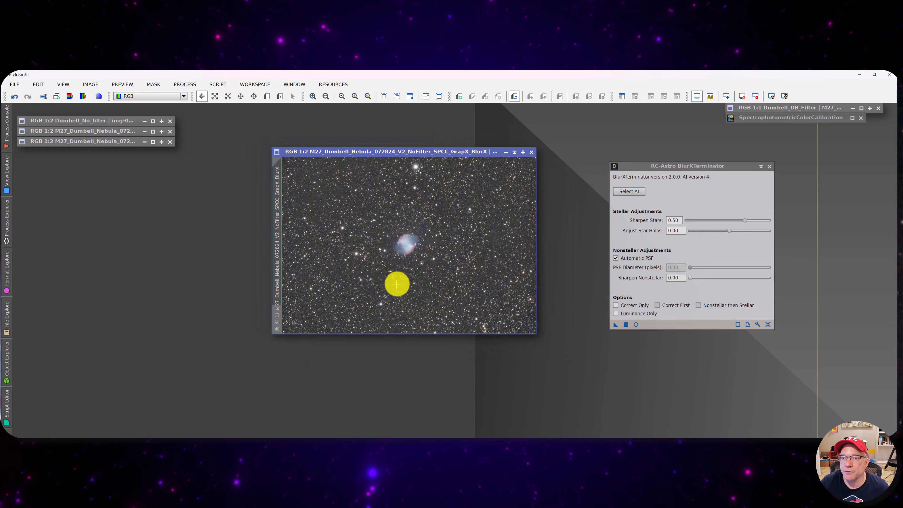
click(616, 324)
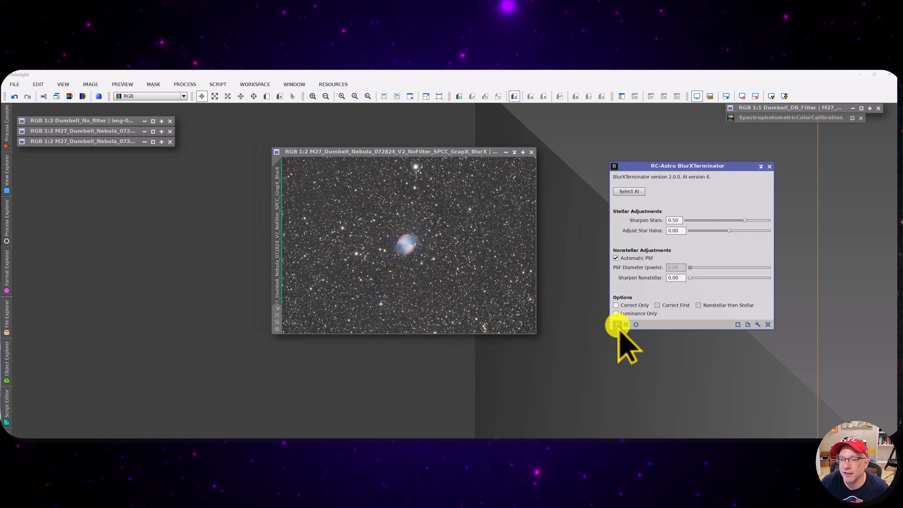
drag(617, 330, 405, 248)
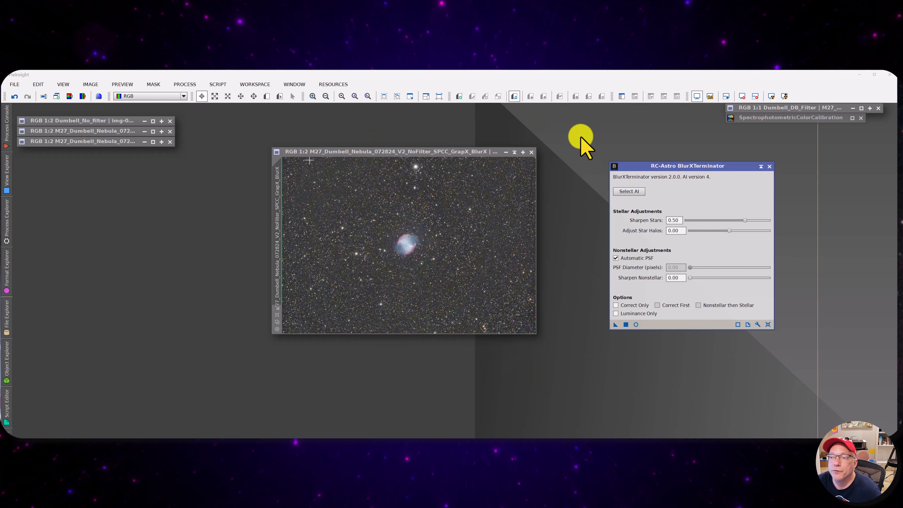
- Collapse the BlurXTerminator window, park it below SpectrophotometricColorCalibration, and make the BlurX image active again
click(760, 166)
mouse_move(681, 246)
mouse_down()
mouse_move(822, 127)
mouse_move(771, 142)
mouse_move(774, 128)
mouse_up()
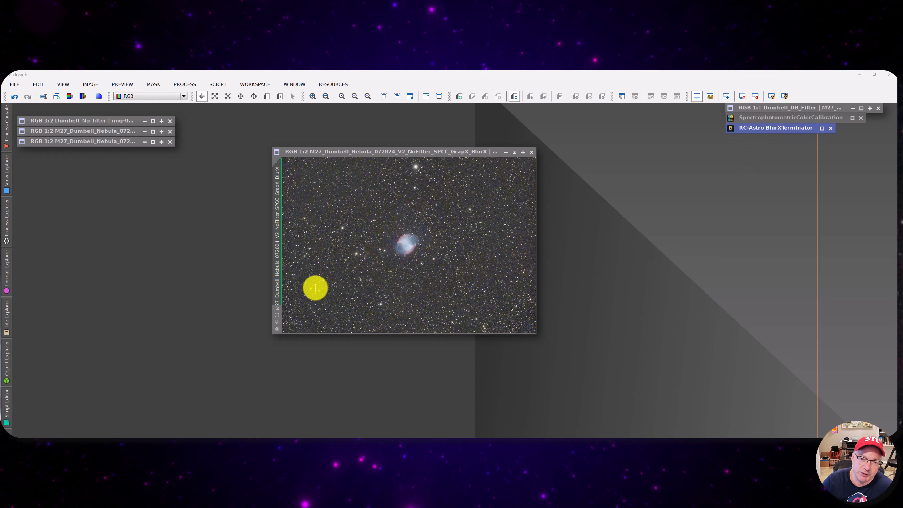
click(363, 156)
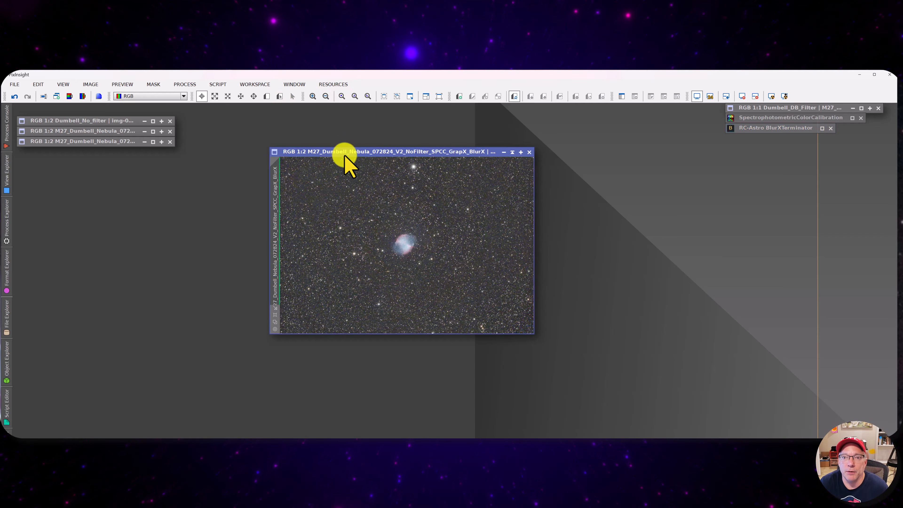
- Clone the BlurX image, then collapse the original and park it below the collapsed BlurXTerminator window
drag(345, 155, 533, 170)
drag(467, 211, 395, 268)
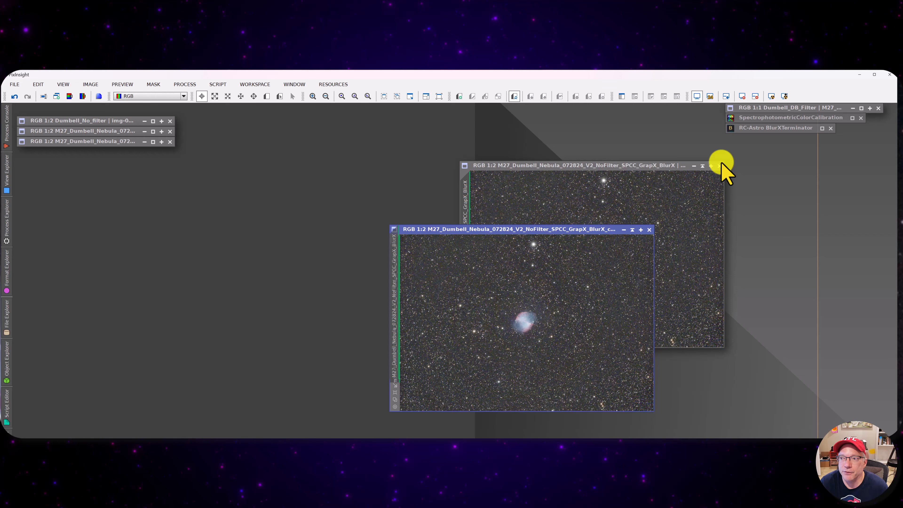
click(702, 166)
drag(577, 229, 580, 300)
drag(579, 253, 789, 136)
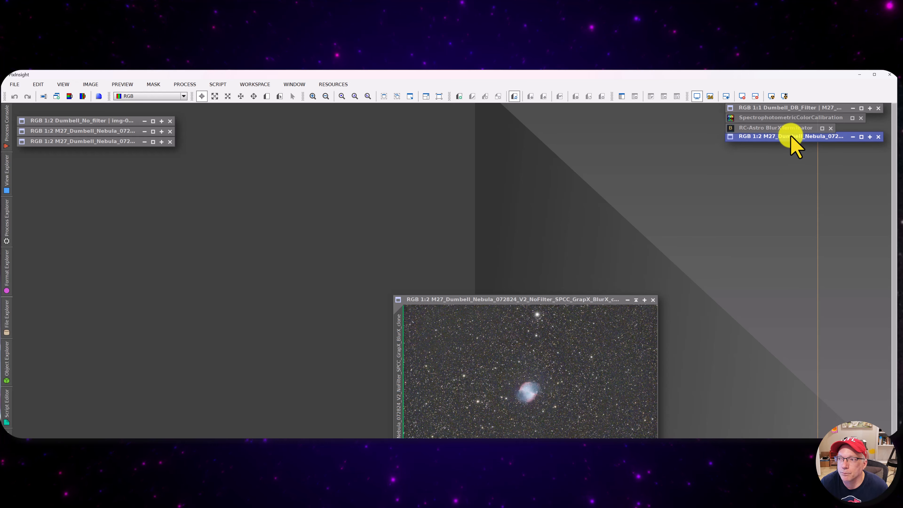
- Rename the clone's identifier, replacing the "clone" suffix so it ends in NoFilter_SPCC_GrapX_BlurX_StarX
drag(528, 299, 493, 196)
double_click(365, 222)
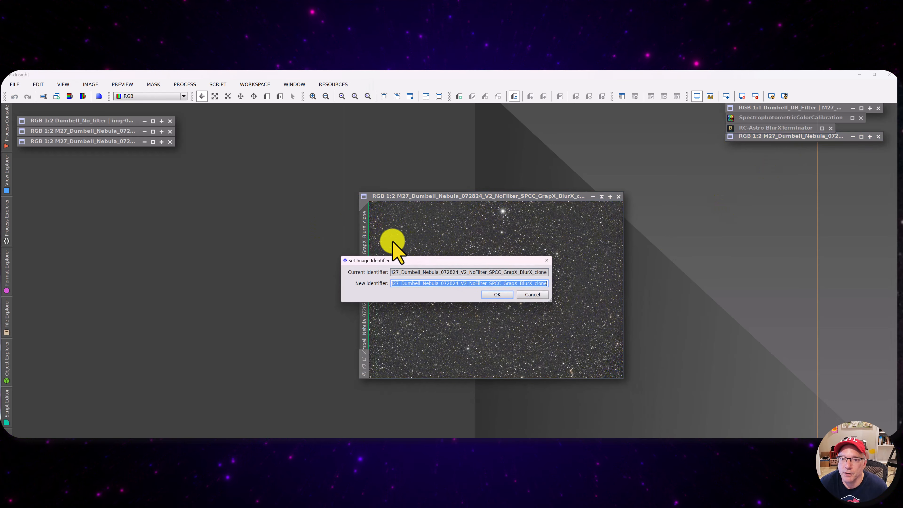
drag(534, 284, 584, 285)
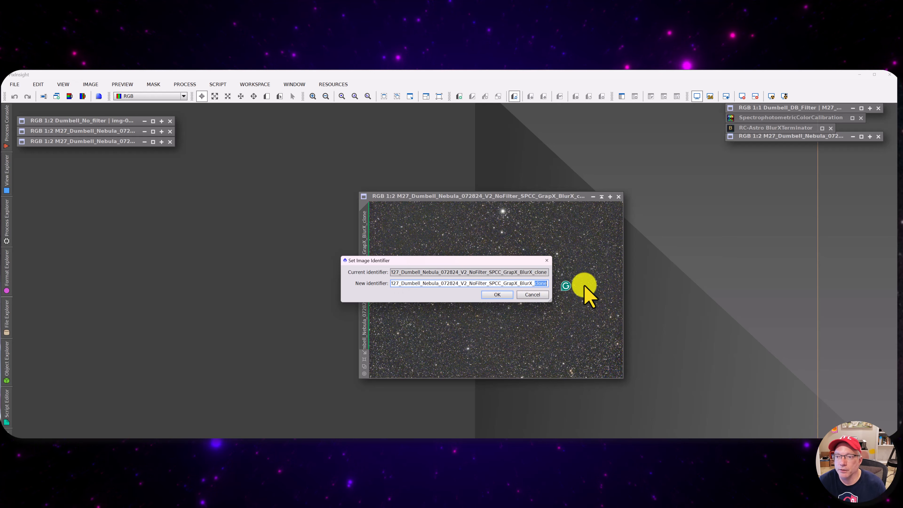
text(Star)
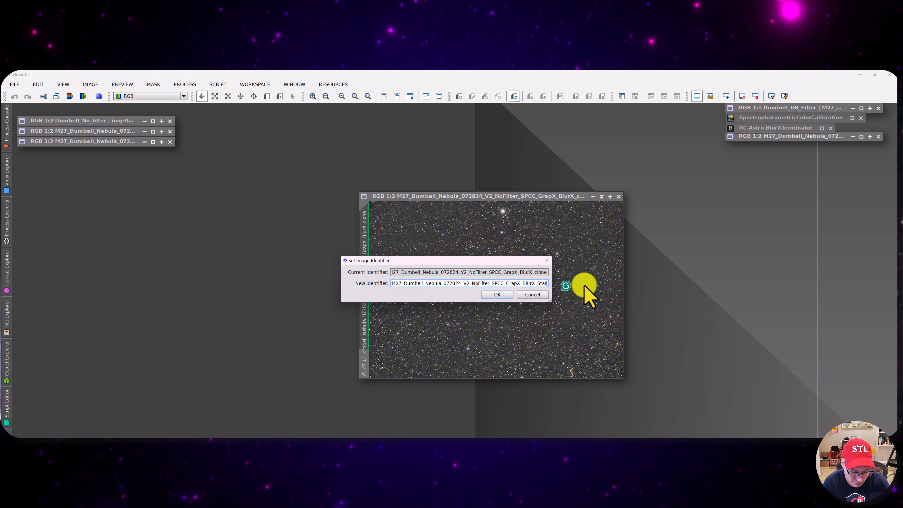
text(X)
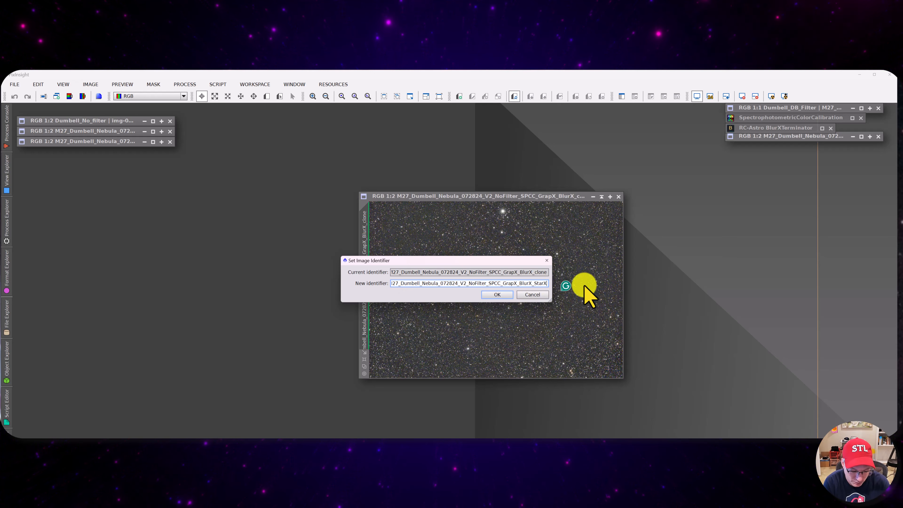
click(508, 295)
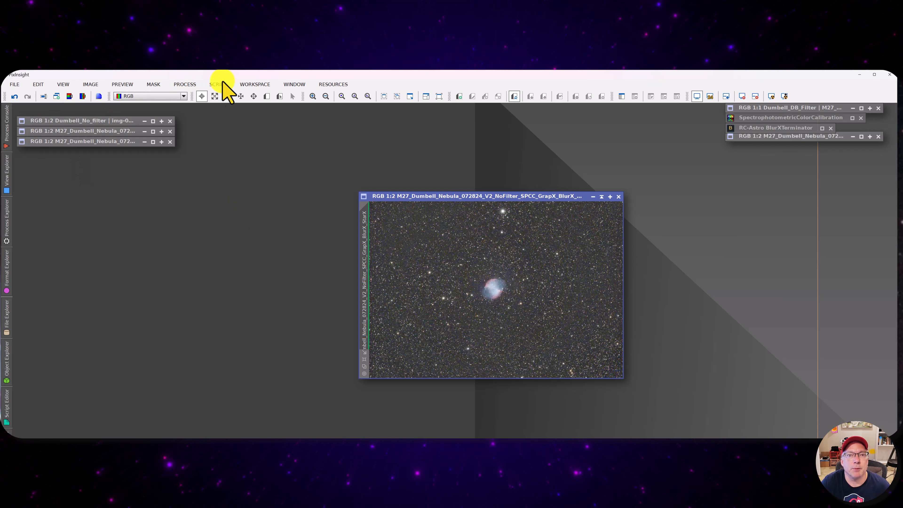
- Open the StarXTerminator process and place its window in the empty workspace beside the StarX image
click(184, 85)
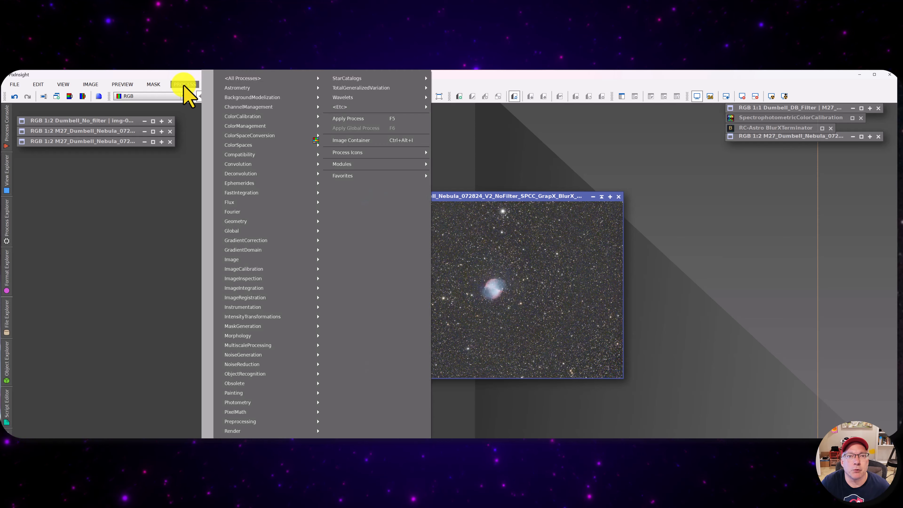
mouse_move(249, 81)
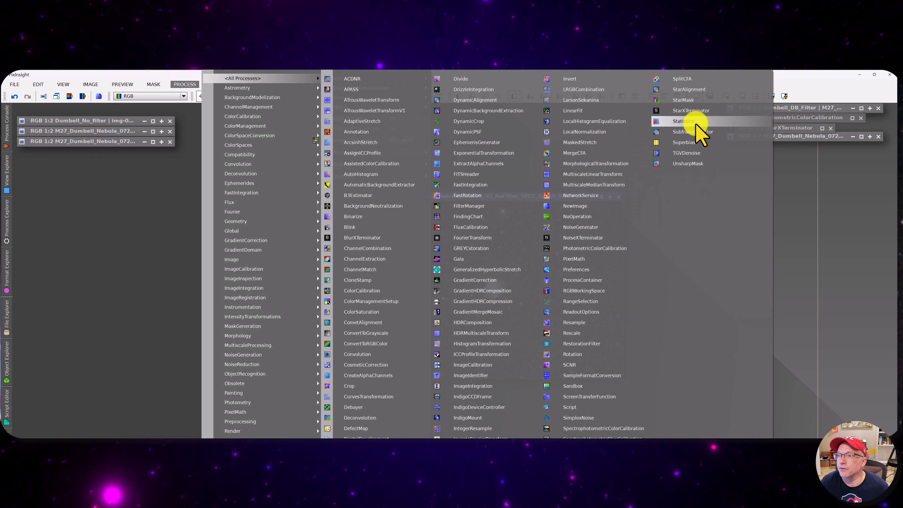
click(691, 111)
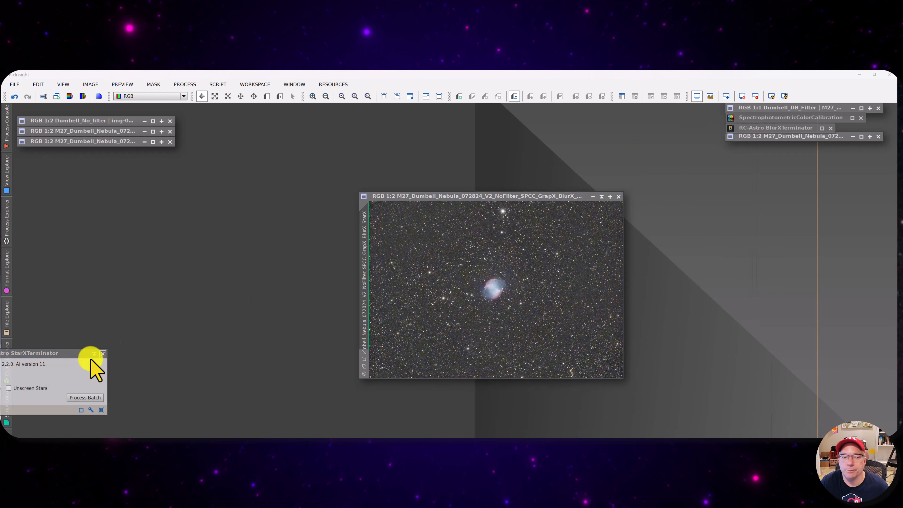
drag(53, 354, 216, 262)
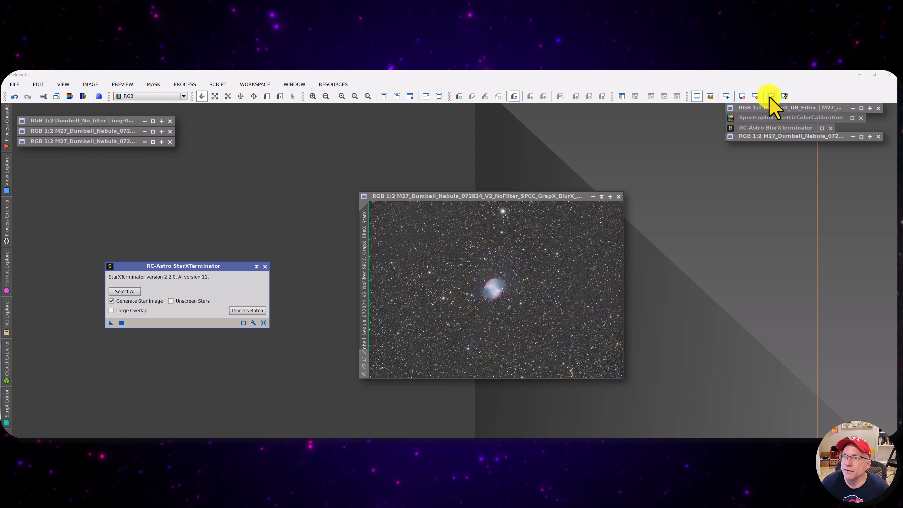
- Reset the StarX image's screen stretch and apply StarXTerminator with Generate Star Image on, Unscreen Stars and Large Overlap off
click(755, 96)
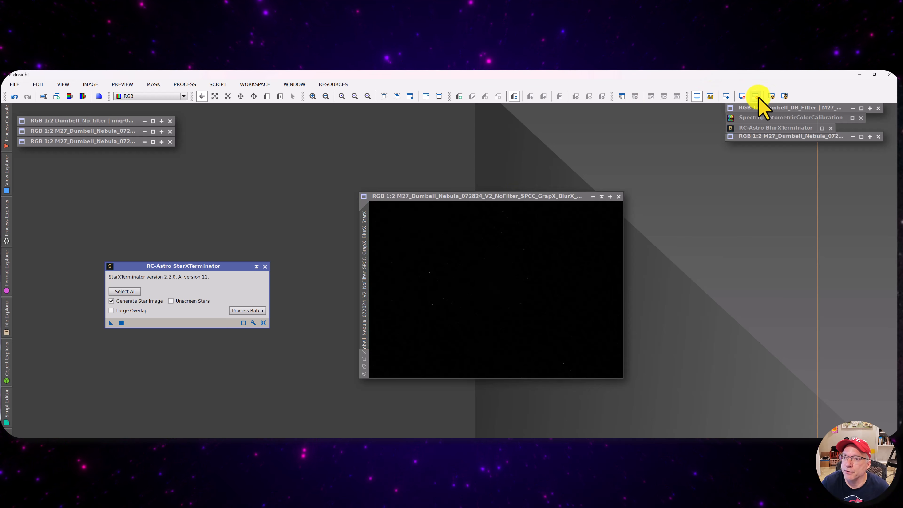
click(771, 96)
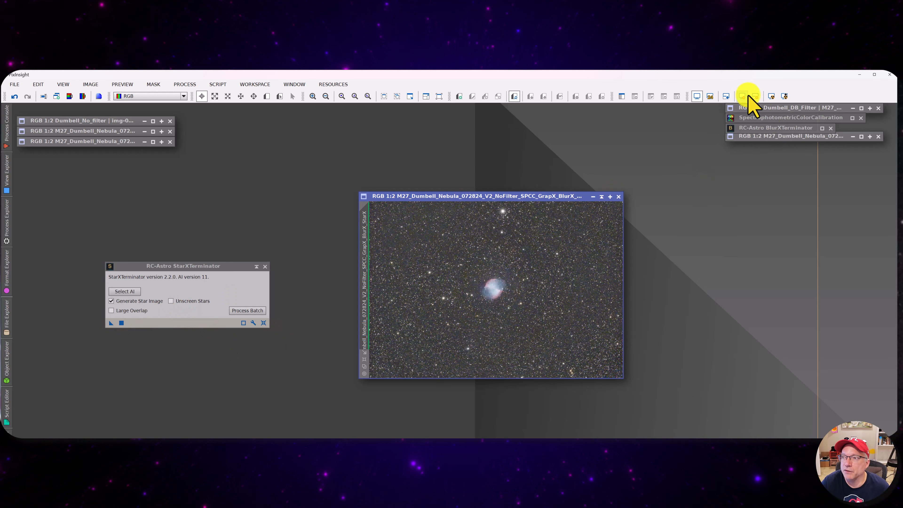
click(756, 97)
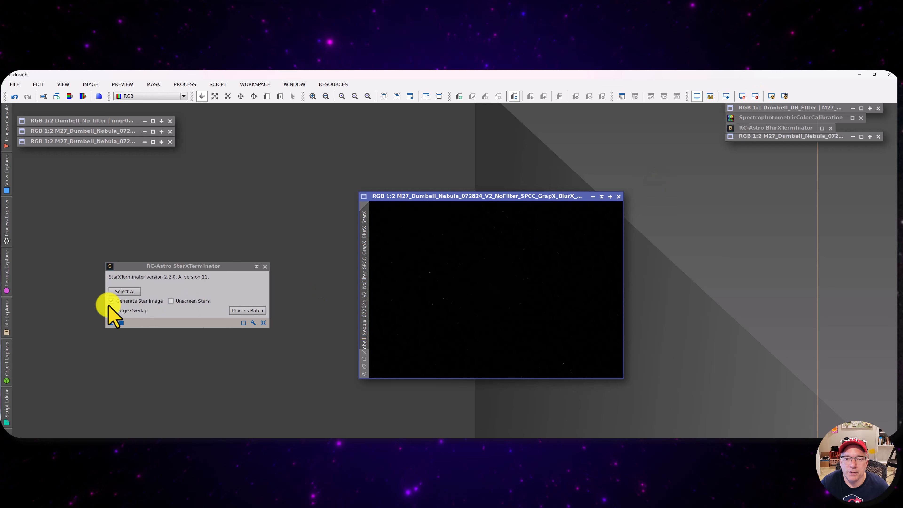
drag(110, 322, 499, 290)
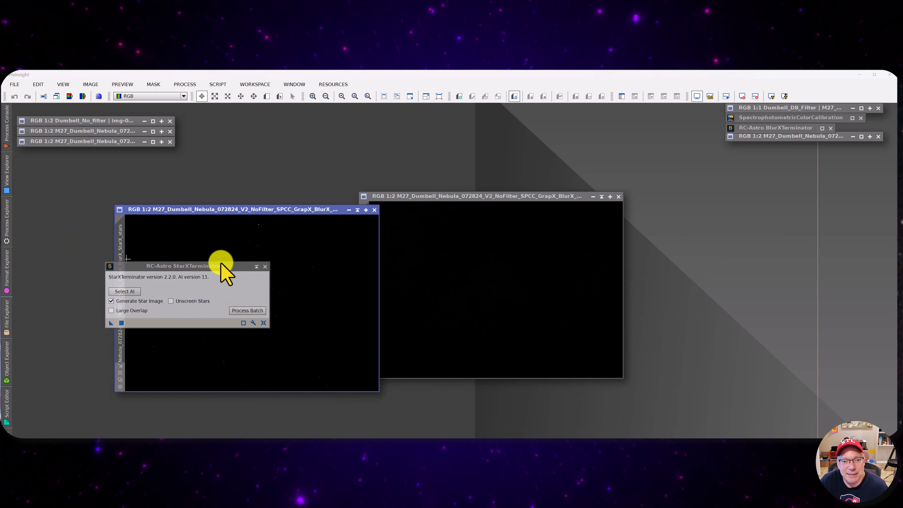
- Collapse the StarXTerminator window and park it below the collapsed BlurX image
drag(208, 266, 821, 160)
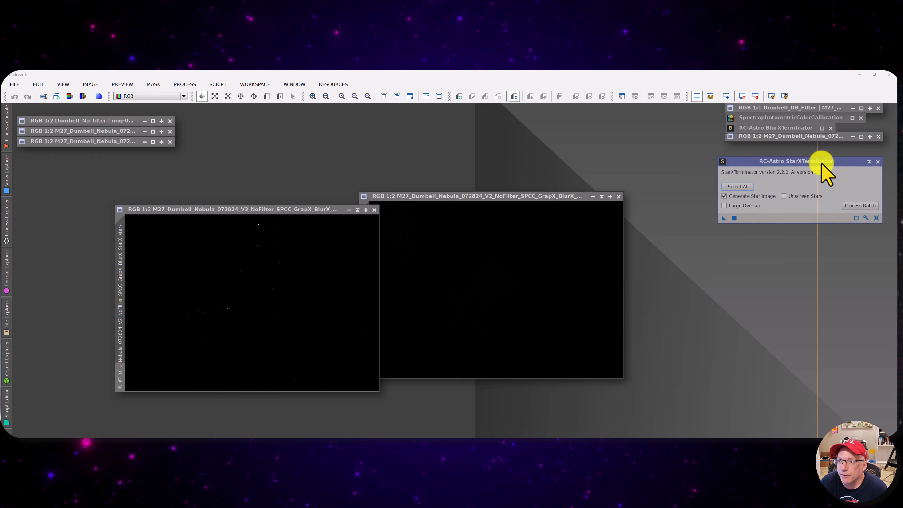
click(869, 160)
drag(818, 204, 793, 149)
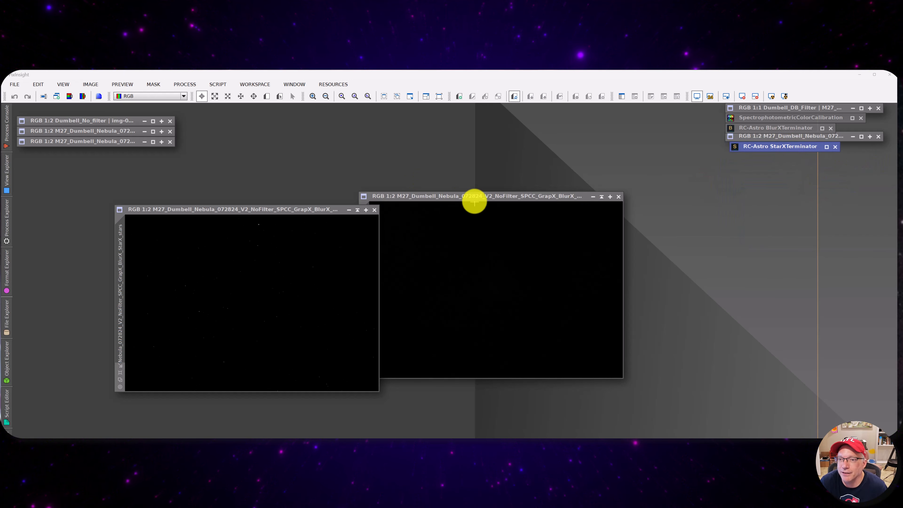
- Set the stars-only and starless images side by side and apply an auto screen stretch to each
drag(474, 197, 547, 210)
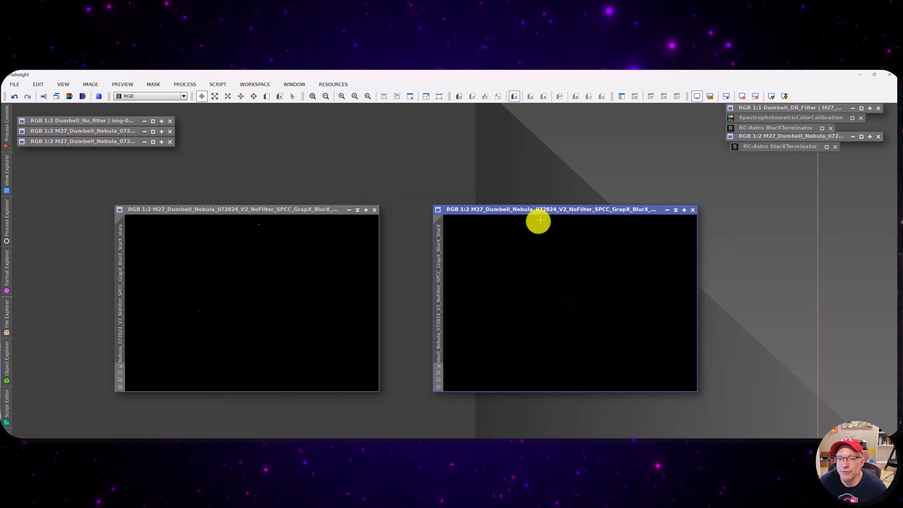
drag(283, 213, 281, 213)
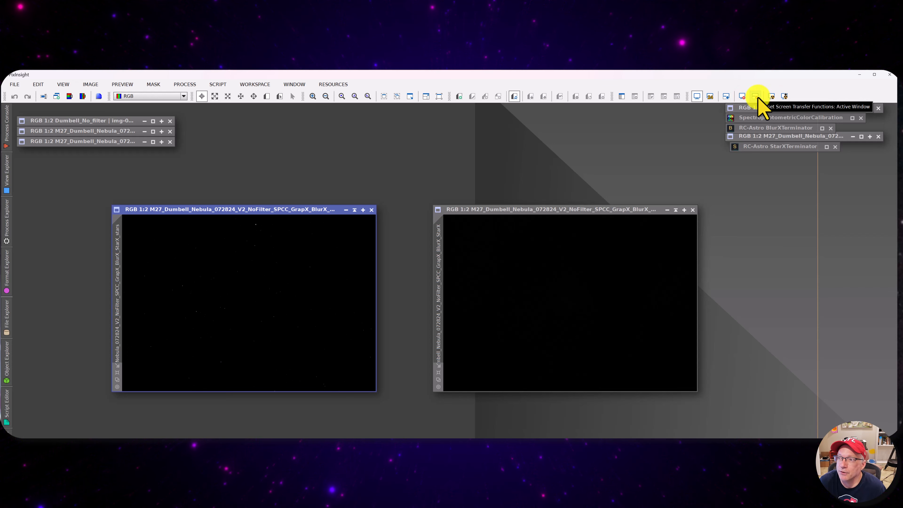
click(771, 96)
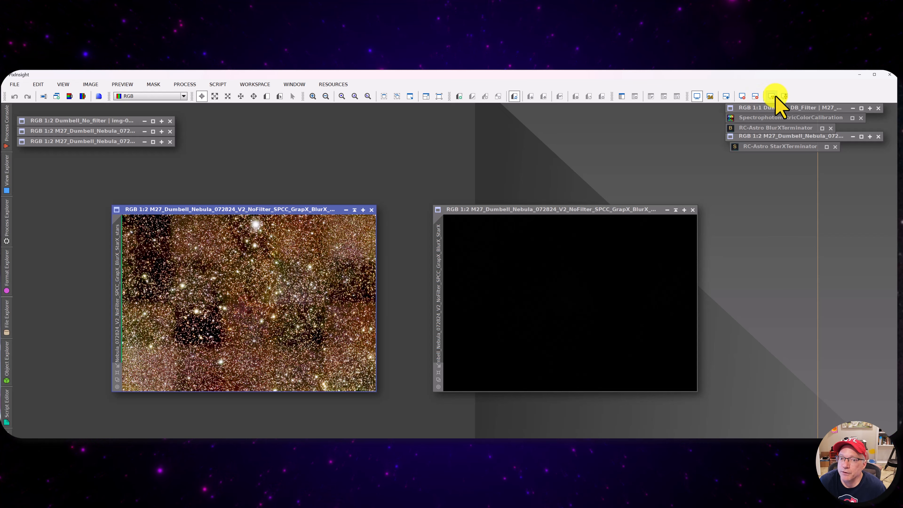
click(756, 96)
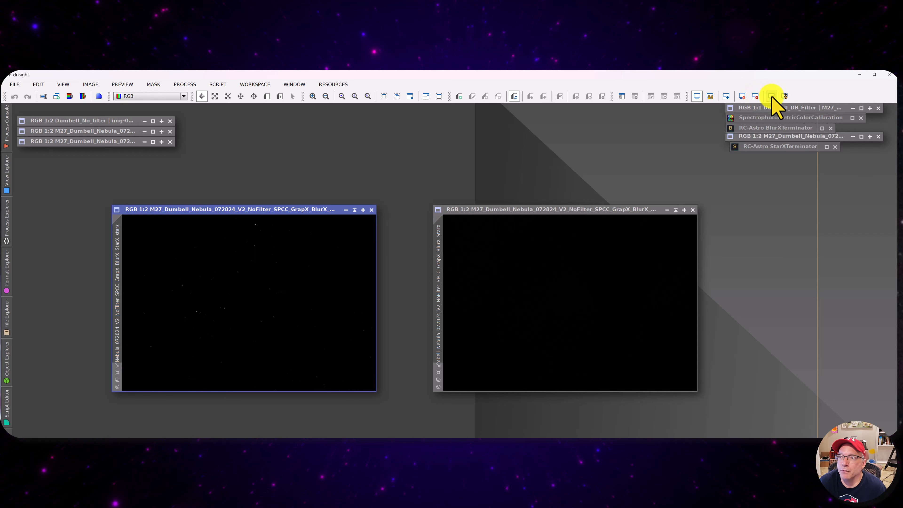
click(771, 96)
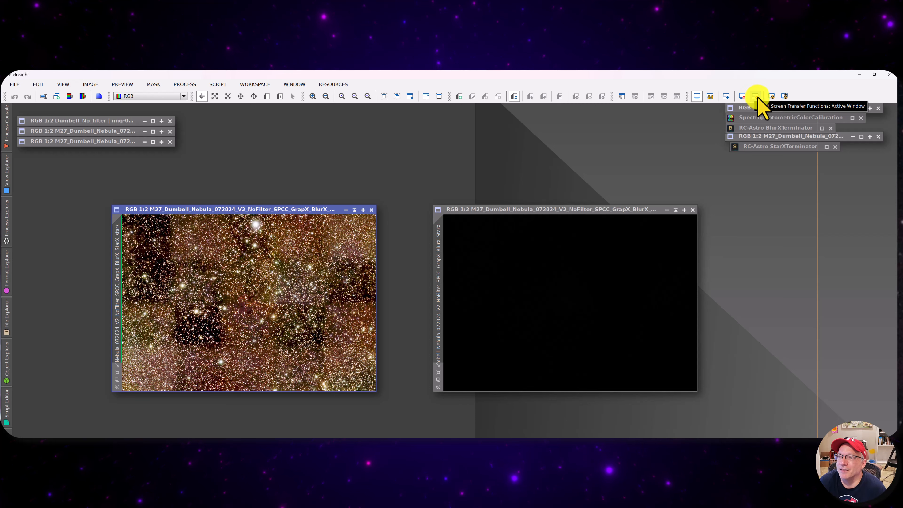
click(575, 210)
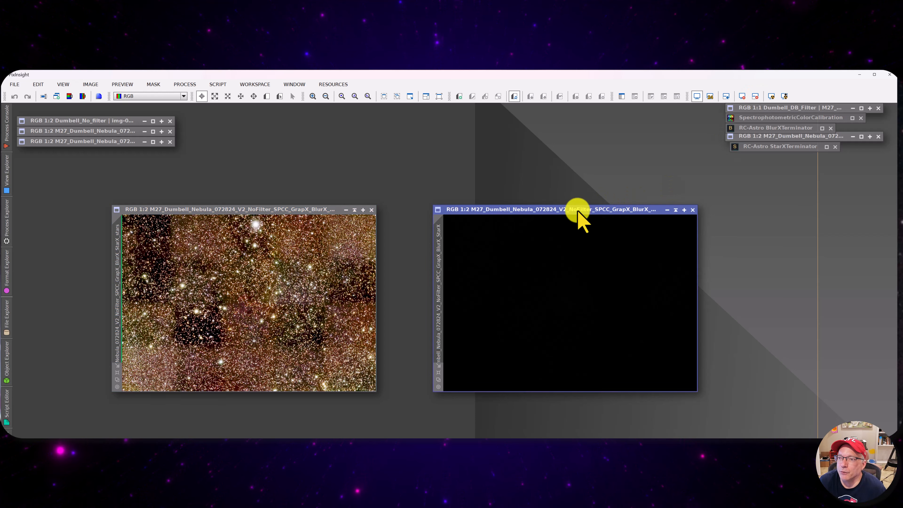
click(772, 96)
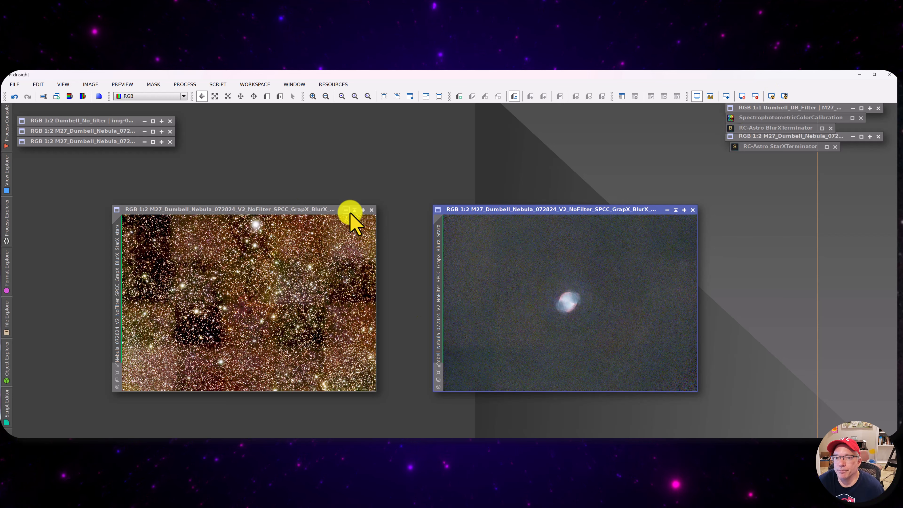
- Collapse the stars-only image, park it beside the starless image, and move the starless image toward the middle of the workspace
drag(331, 210, 280, 211)
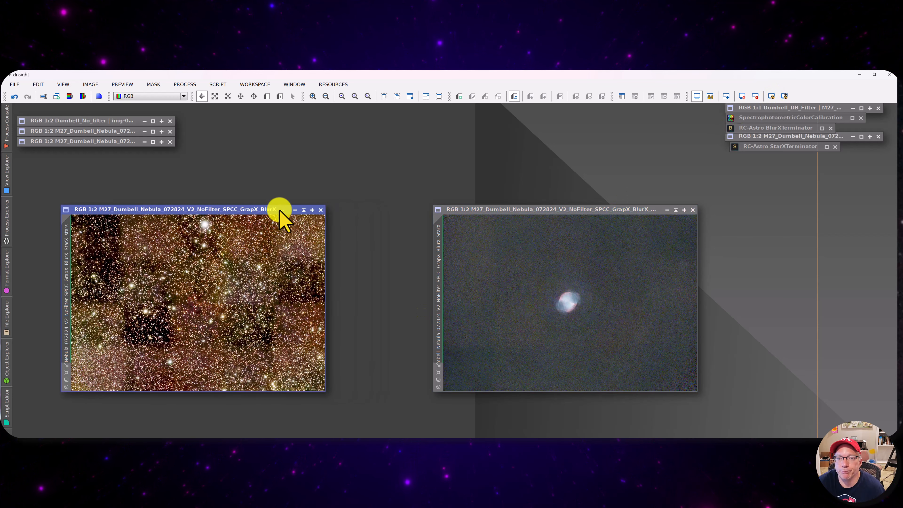
click(303, 209)
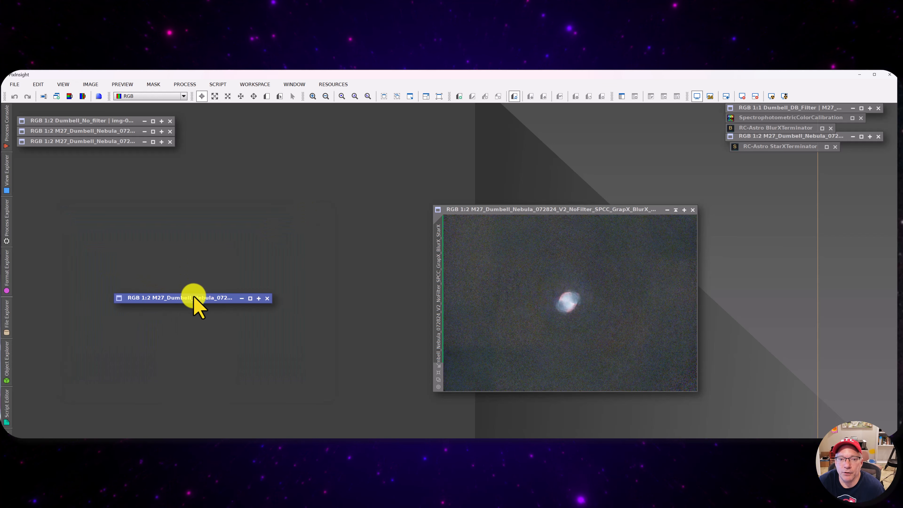
mouse_move(195, 302)
mouse_down()
mouse_move(155, 298)
mouse_move(135, 258)
mouse_up()
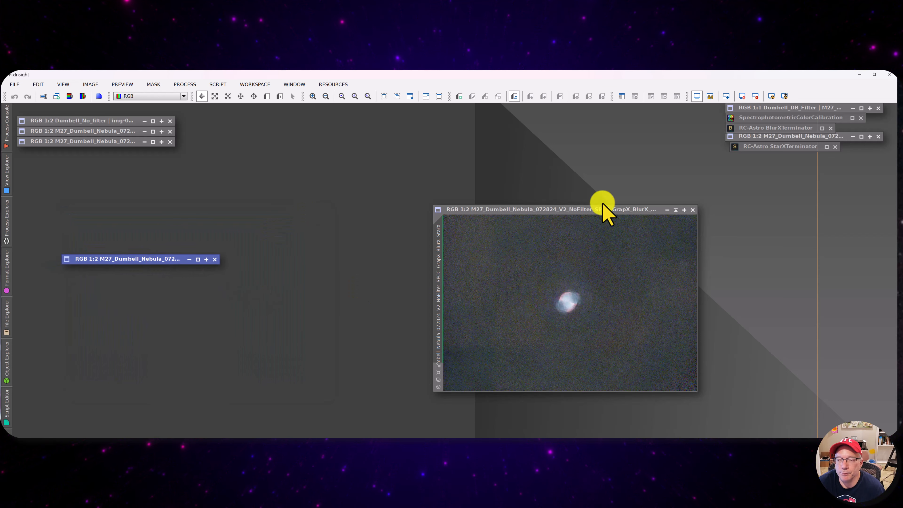
click(198, 259)
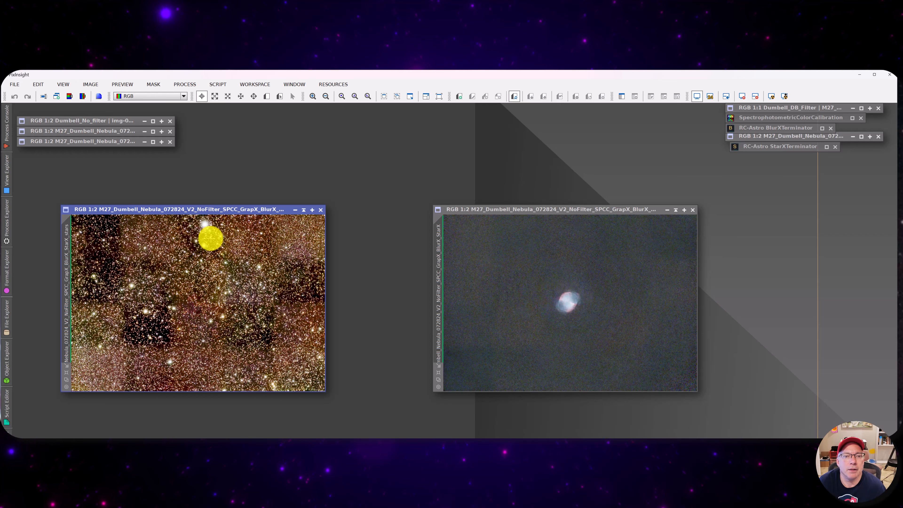
mouse_move(66, 228)
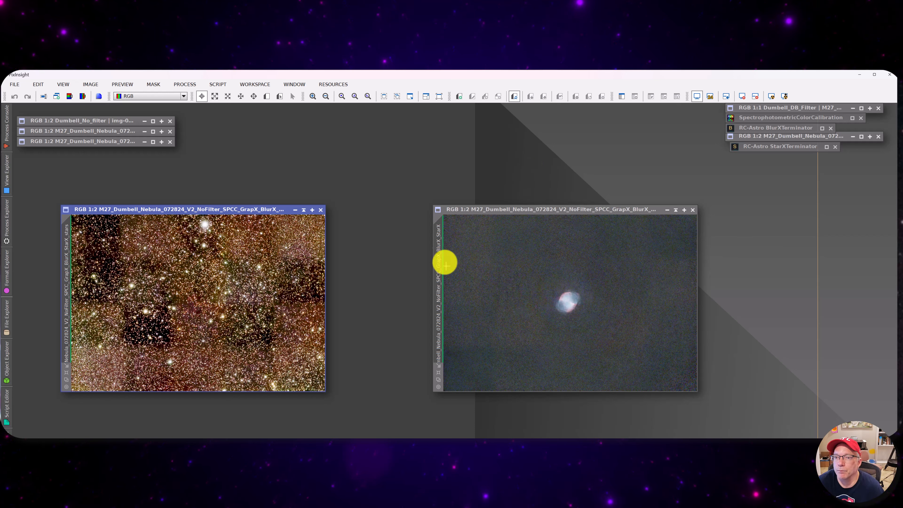
drag(508, 213, 464, 213)
click(303, 210)
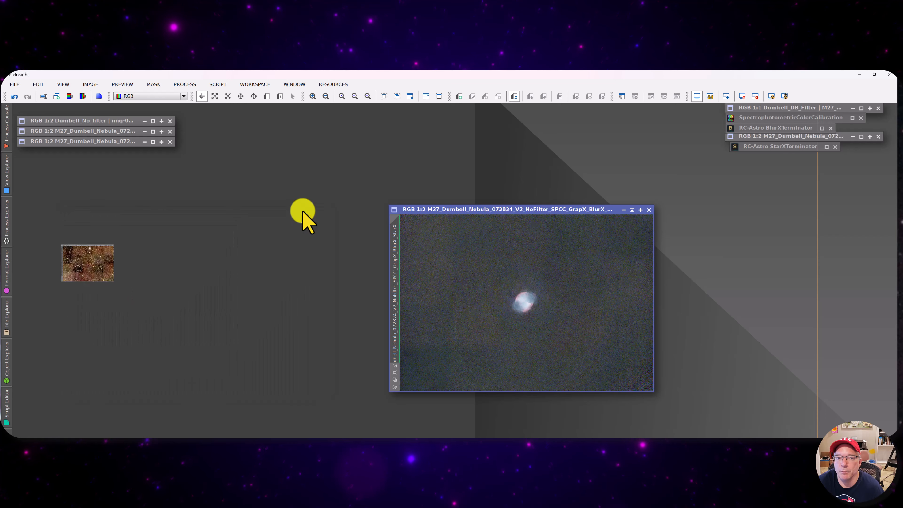
drag(510, 213, 388, 198)
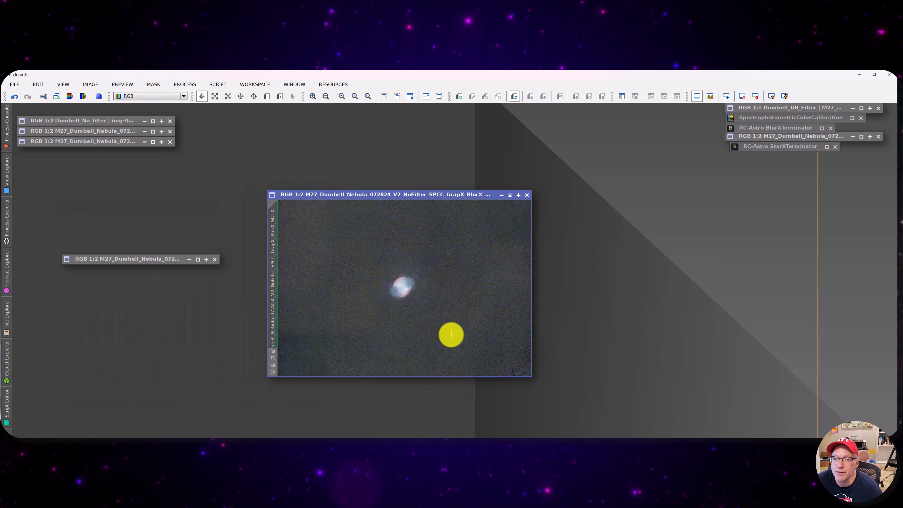
- Examine the nebula and background of the starless image at several zoom levels between 1:4 and 1:1
scroll(411, 301, up, 2)
scroll(411, 299, down, 4)
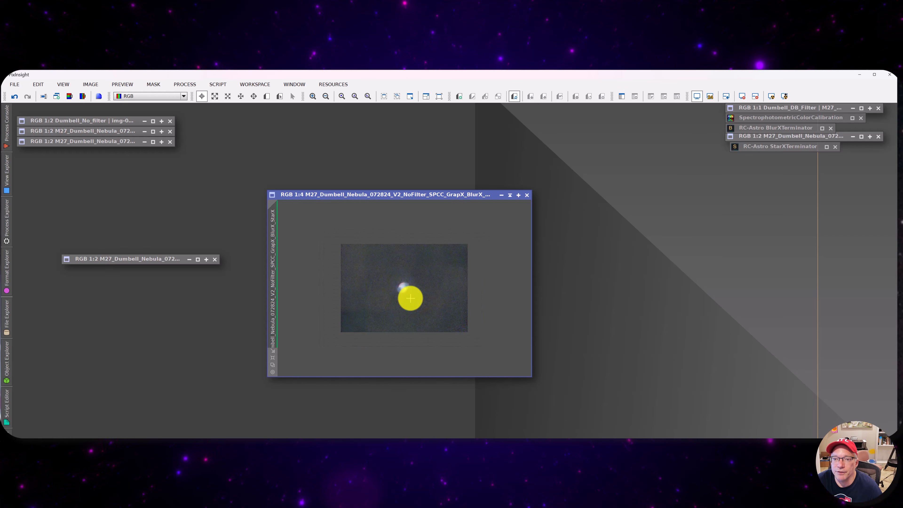
scroll(410, 298, up, 1)
scroll(410, 299, down, 1)
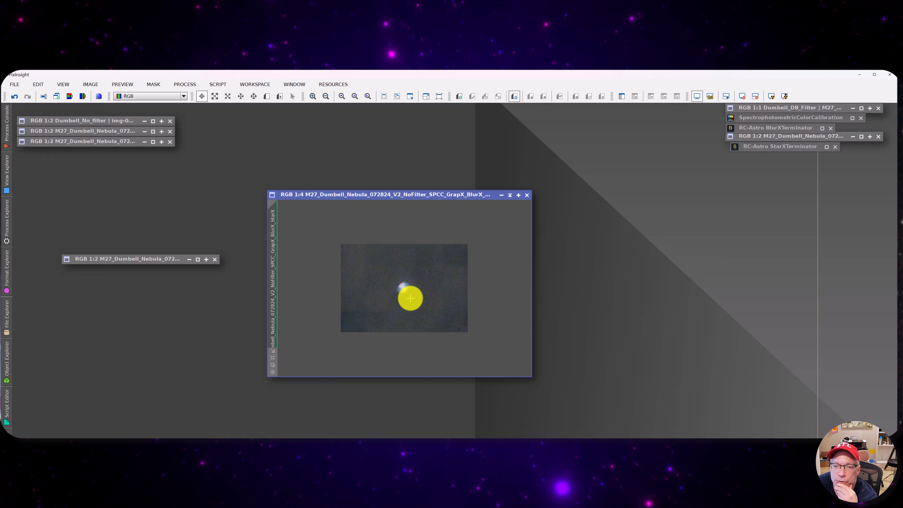
scroll(410, 298, up, 3)
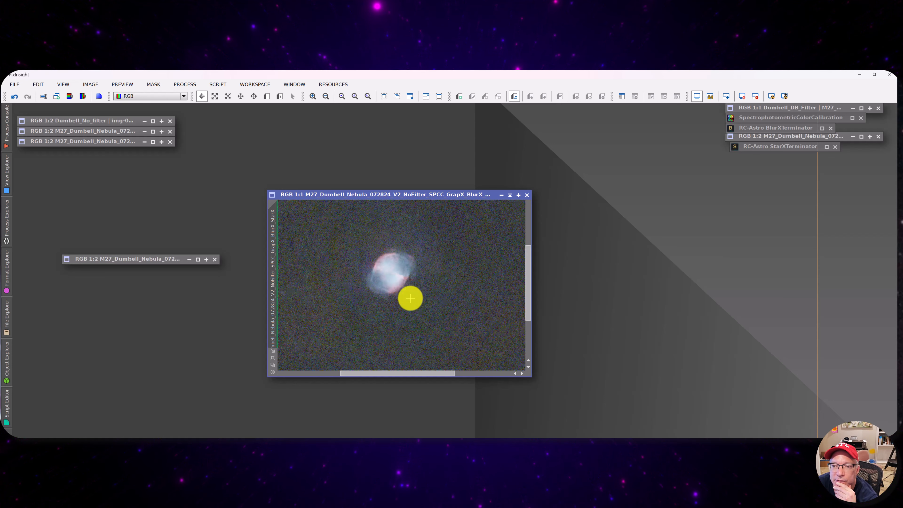
scroll(410, 298, down, 2)
scroll(411, 298, up, 1)
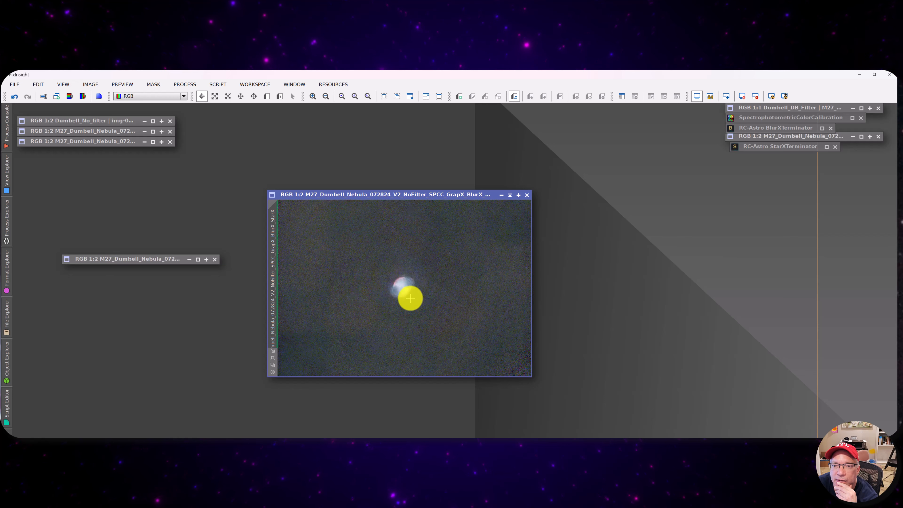
- Inspect the starless image's background for noise and unevenness at zoom levels from 1:4 to 1:1
scroll(410, 299, down, 2)
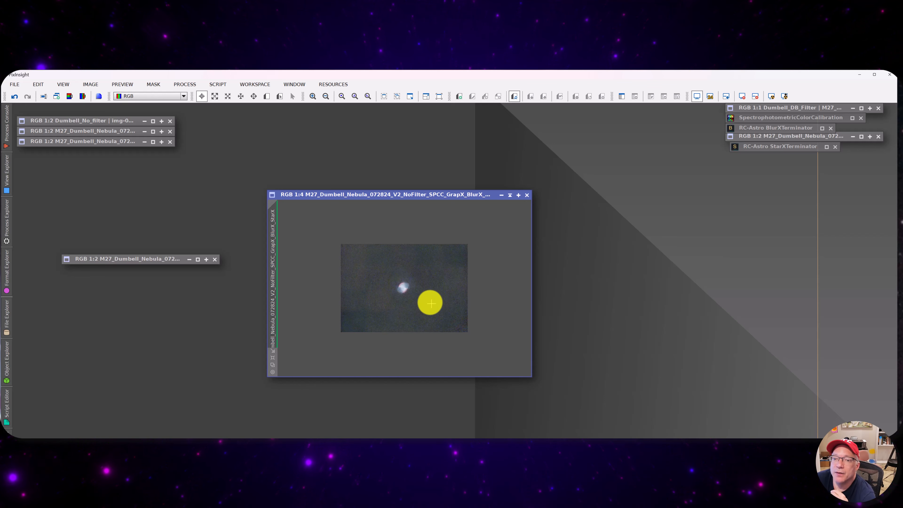
scroll(407, 305, up, 4)
scroll(407, 305, down, 2)
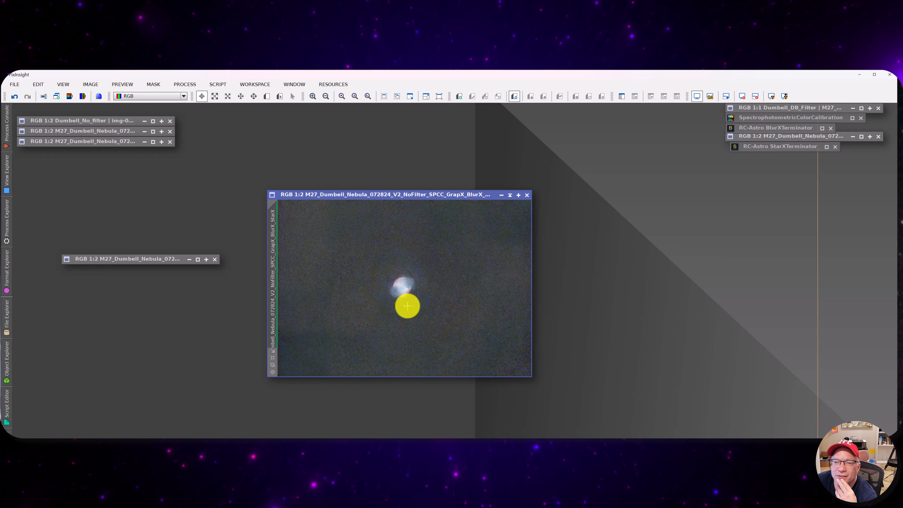
scroll(407, 305, up, 1)
scroll(407, 305, down, 1)
scroll(407, 305, up, 1)
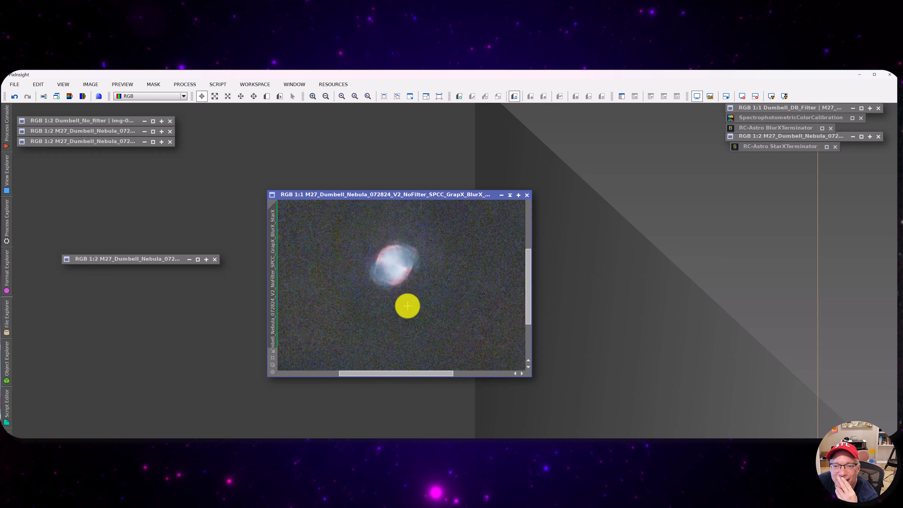
scroll(407, 306, up, 1)
scroll(407, 305, down, 4)
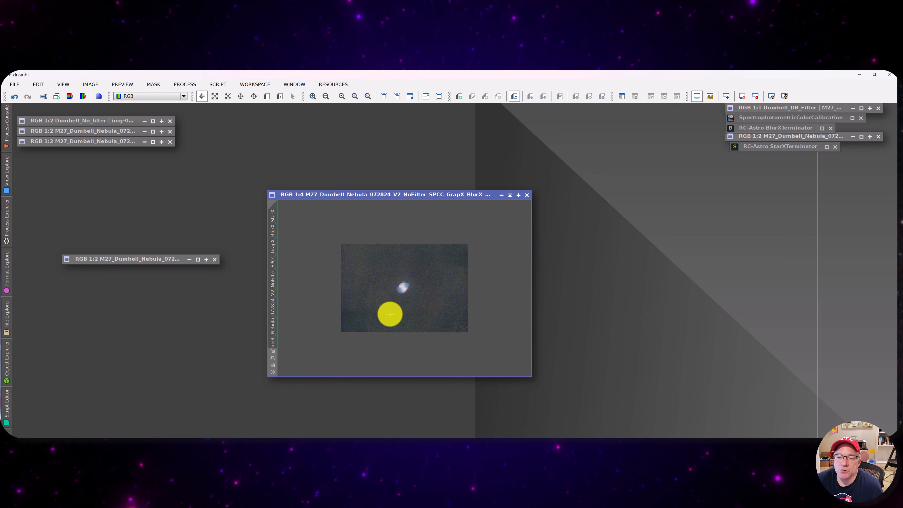
scroll(398, 304, up, 2)
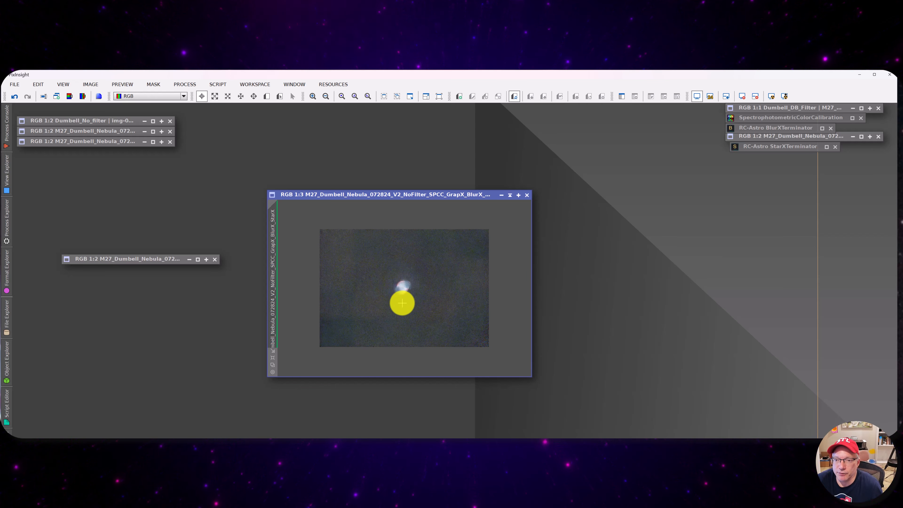
- Move the starless image slightly higher in the workspace and examine the nebula's structure close up at 2:1 and 3:1
drag(434, 195, 432, 152)
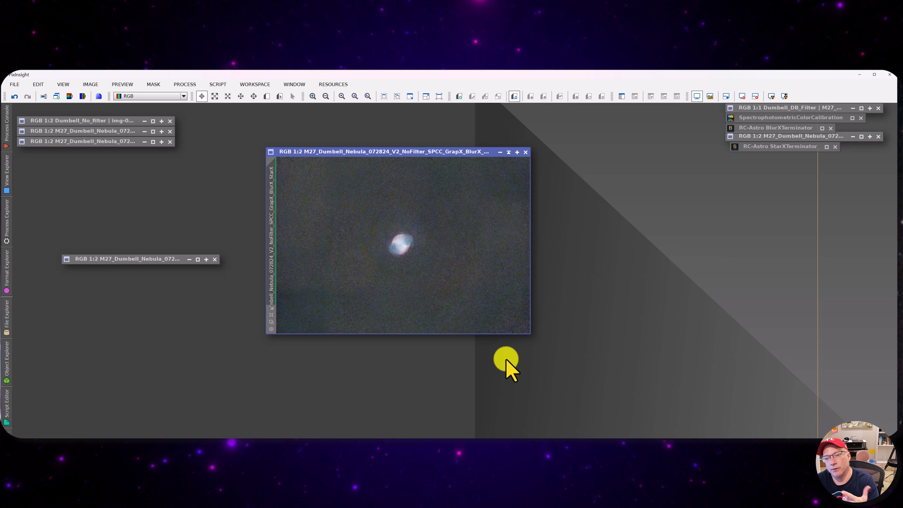
scroll(391, 247, up, 3)
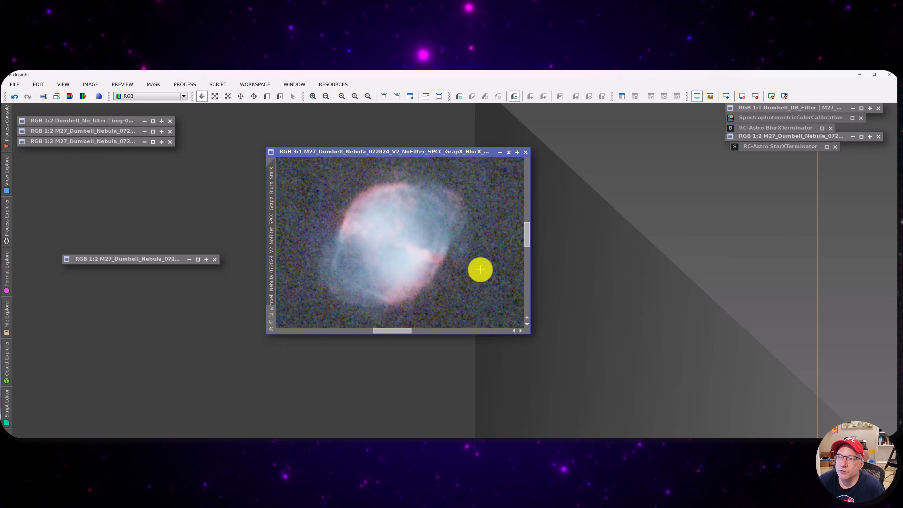
scroll(480, 270, down, 4)
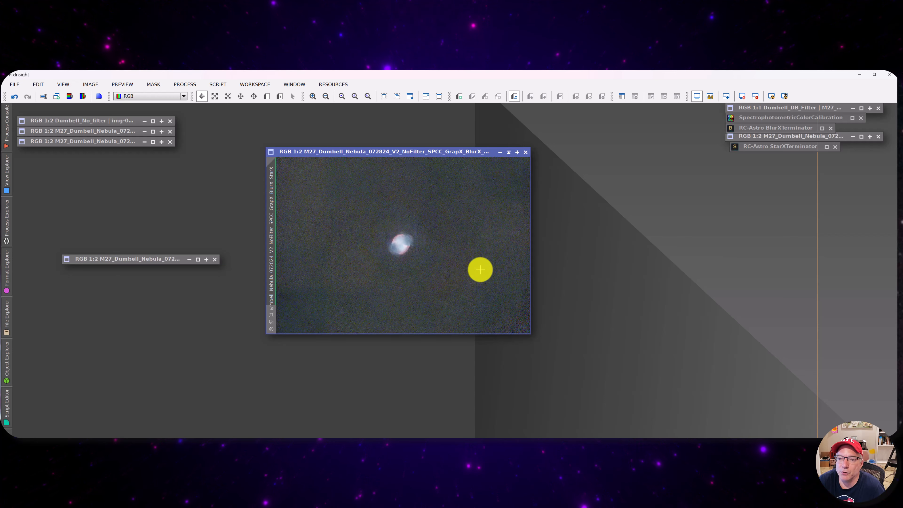
scroll(453, 273, up, 2)
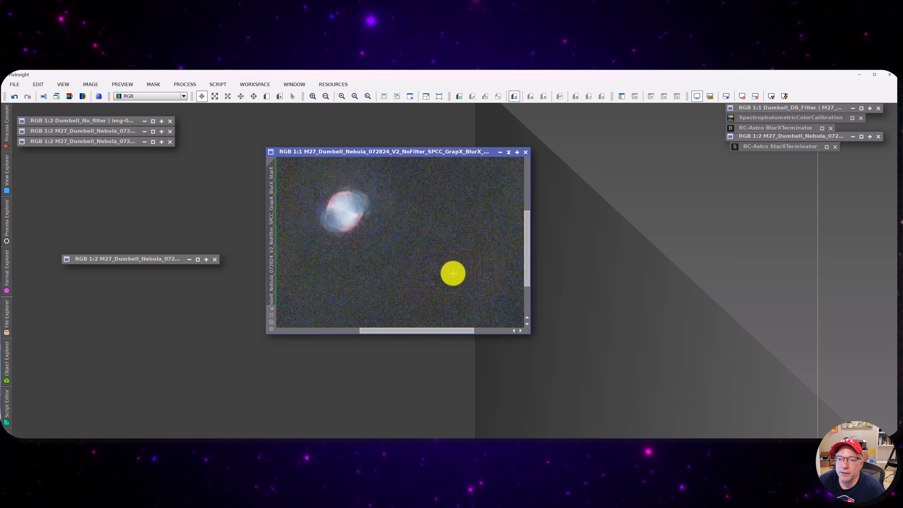
scroll(425, 288, down, 1)
scroll(393, 264, up, 2)
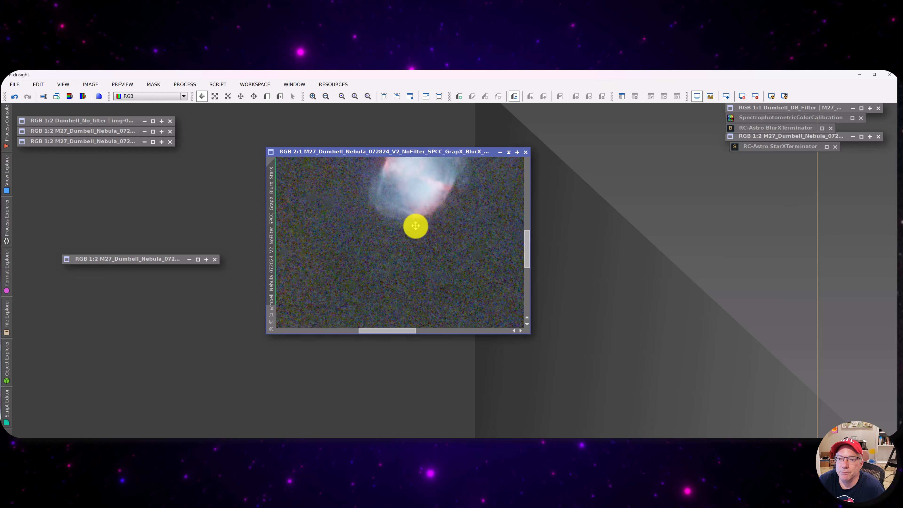
drag(415, 226, 404, 291)
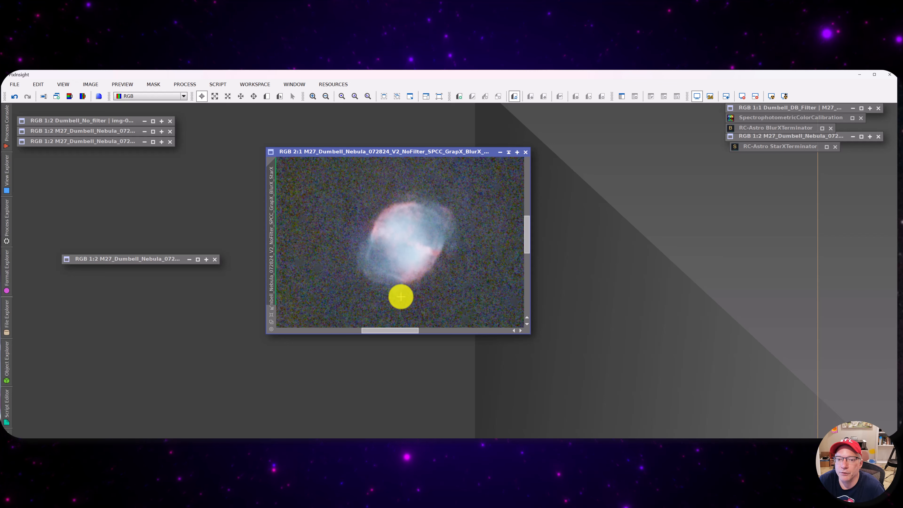
scroll(386, 254, down, 2)
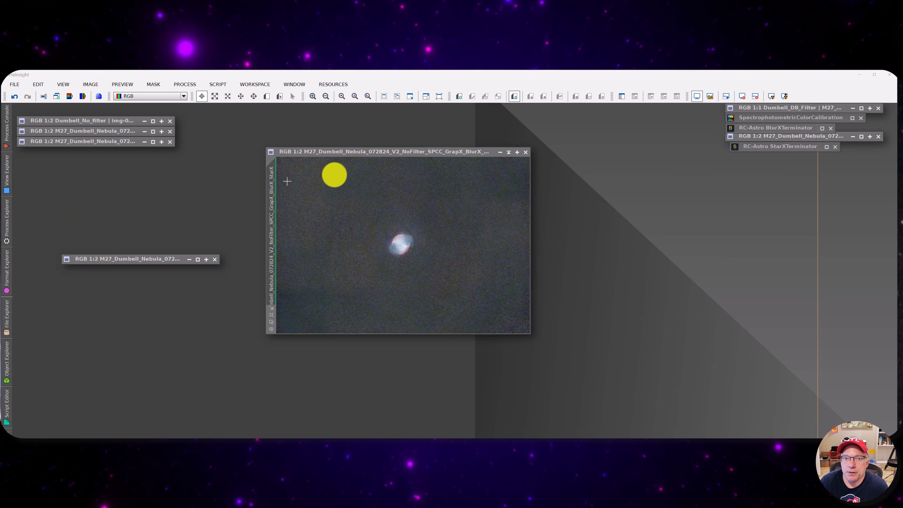
- Remove the screen stretch from the starless image and shift its window slightly in the workspace
drag(369, 154, 383, 161)
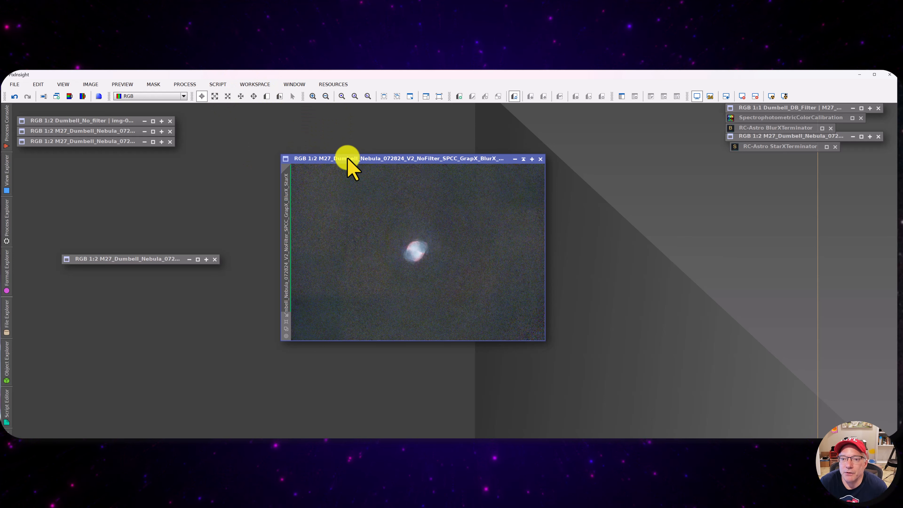
click(755, 98)
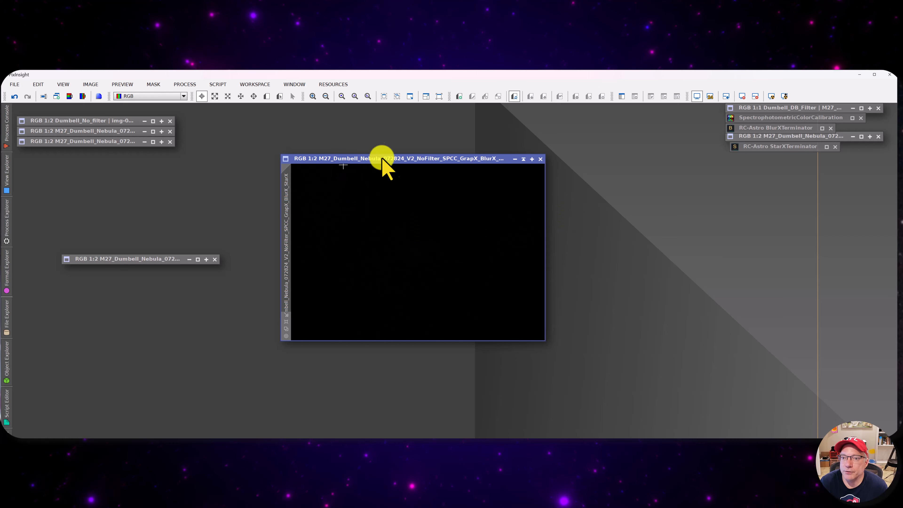
drag(389, 166, 395, 168)
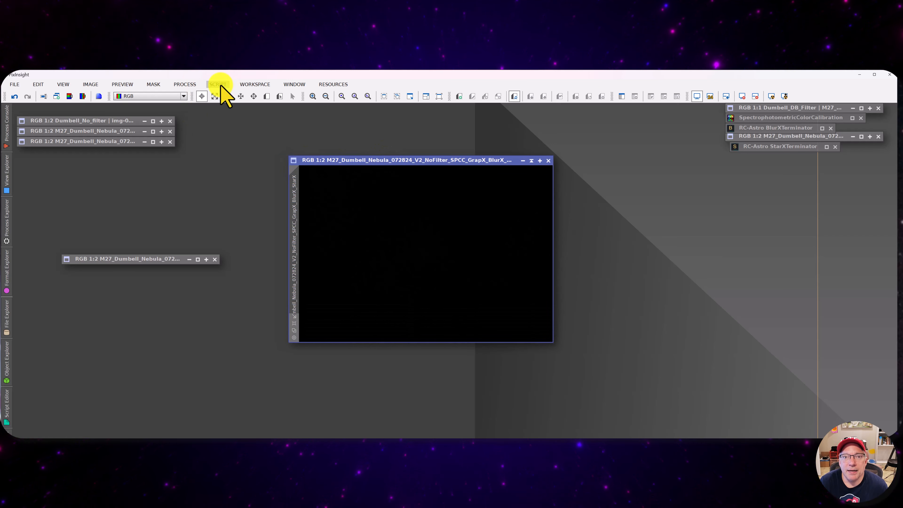
click(188, 84)
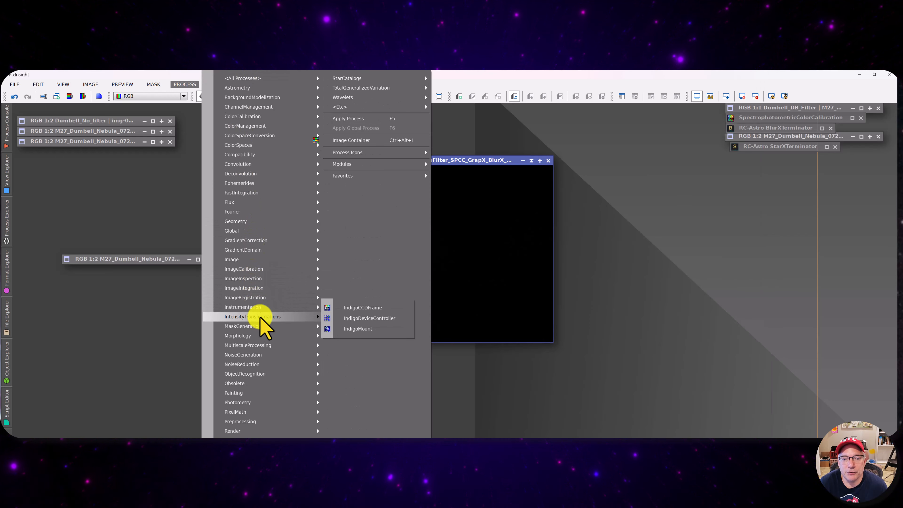
mouse_move(258, 316)
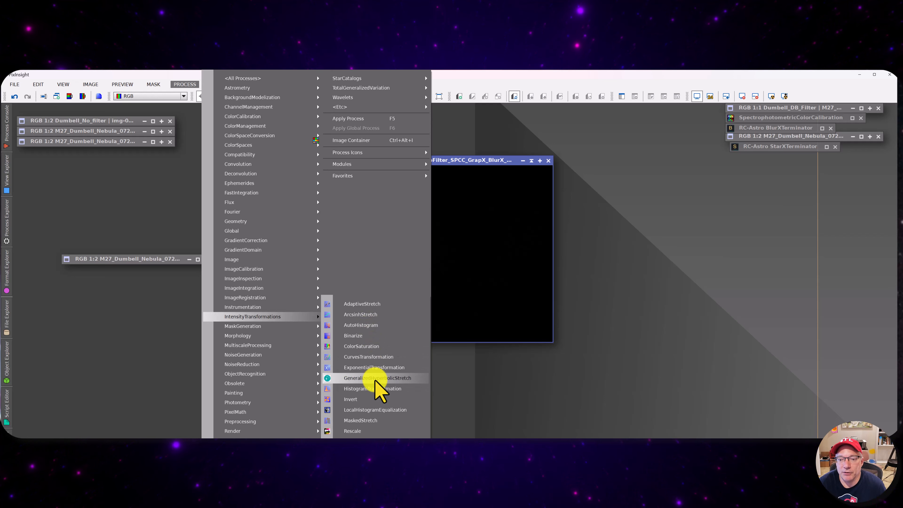
click(443, 165)
- Clone the unstretched starless image, then collapse the original and park it directly below the collapsed stars-only image
drag(484, 165, 501, 171)
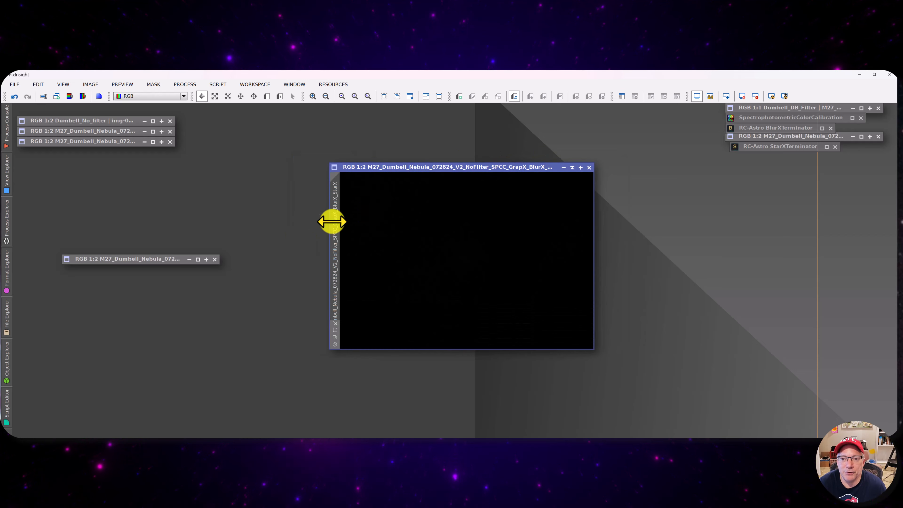
drag(334, 221, 356, 238)
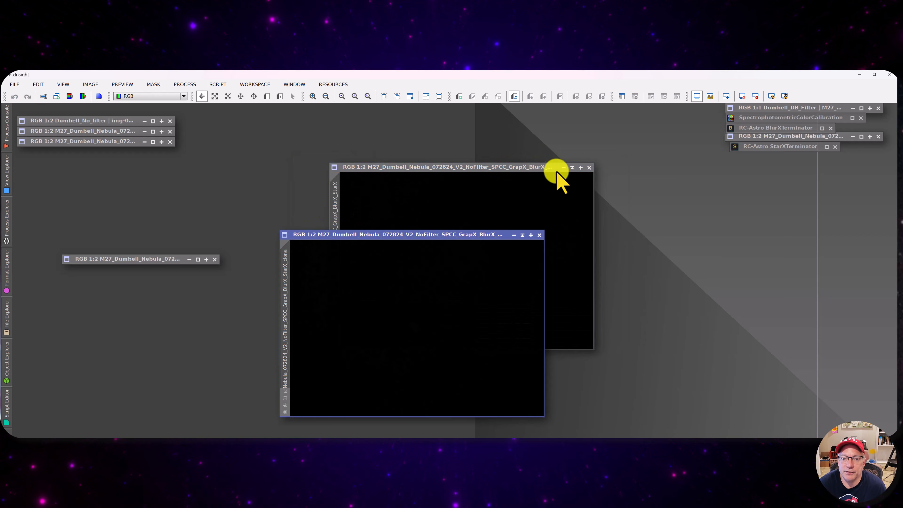
drag(533, 168, 181, 294)
click(216, 296)
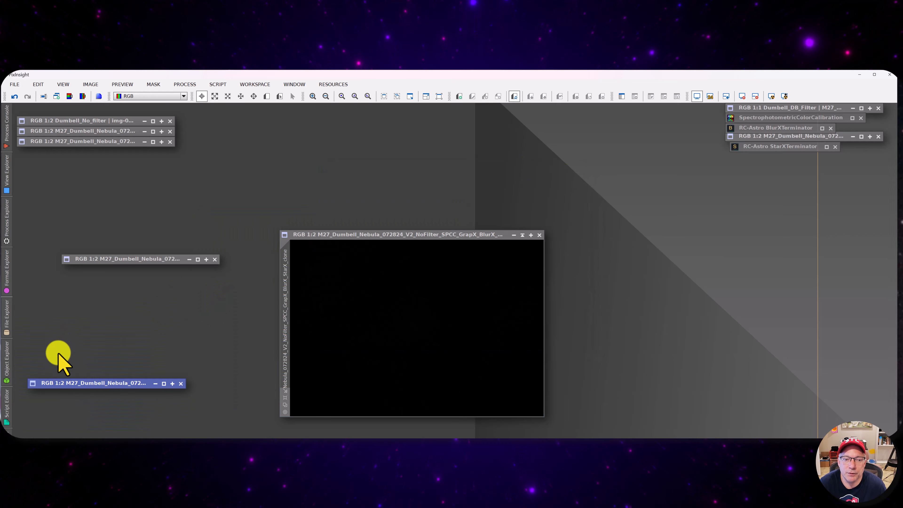
drag(91, 384, 126, 272)
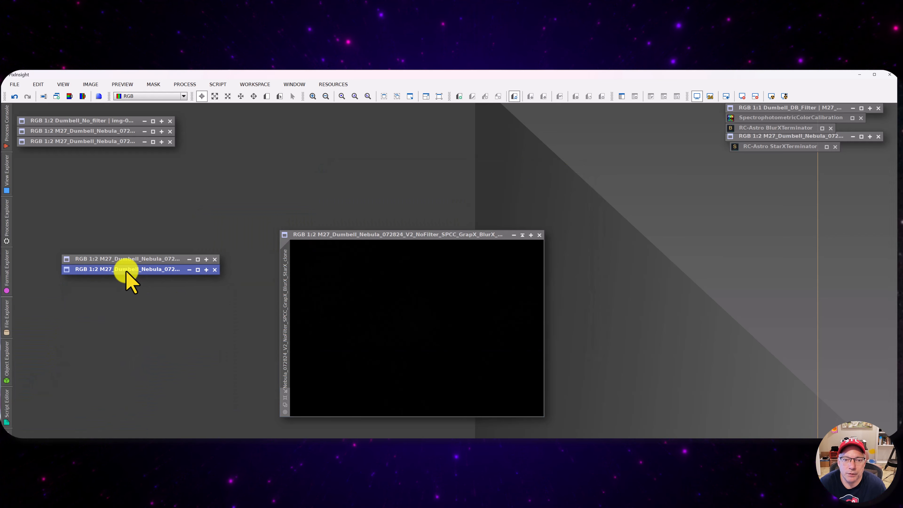
- Move the starless clone higher in the workspace and rename it, replacing the "clone" suffix of its identifier with GHS
drag(321, 234, 328, 194)
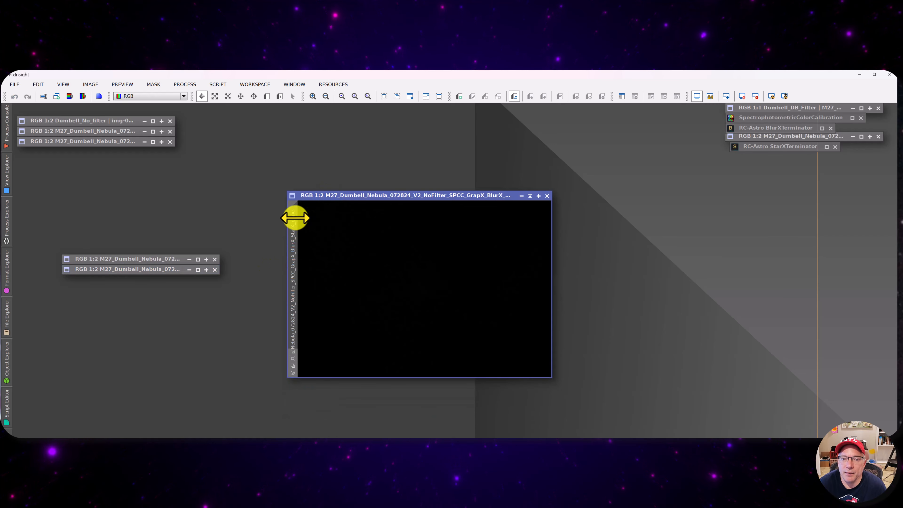
double_click(293, 218)
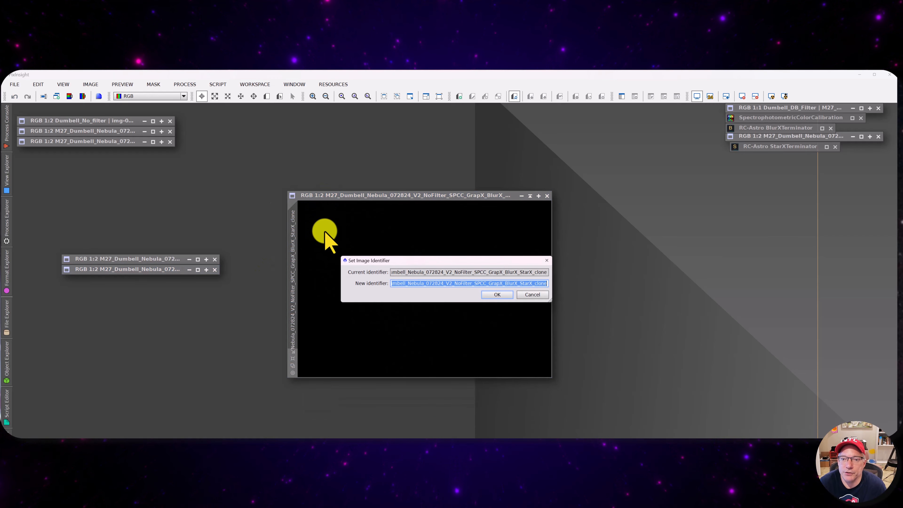
double_click(538, 284)
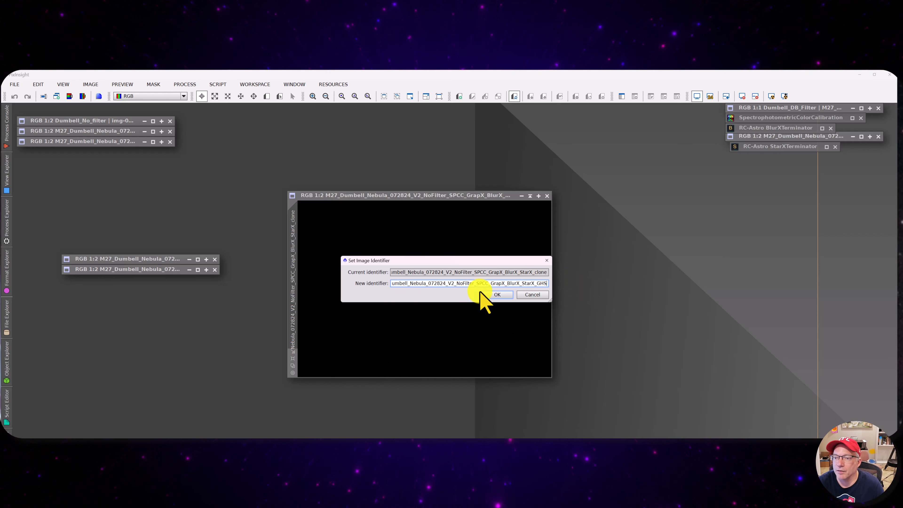
click(497, 295)
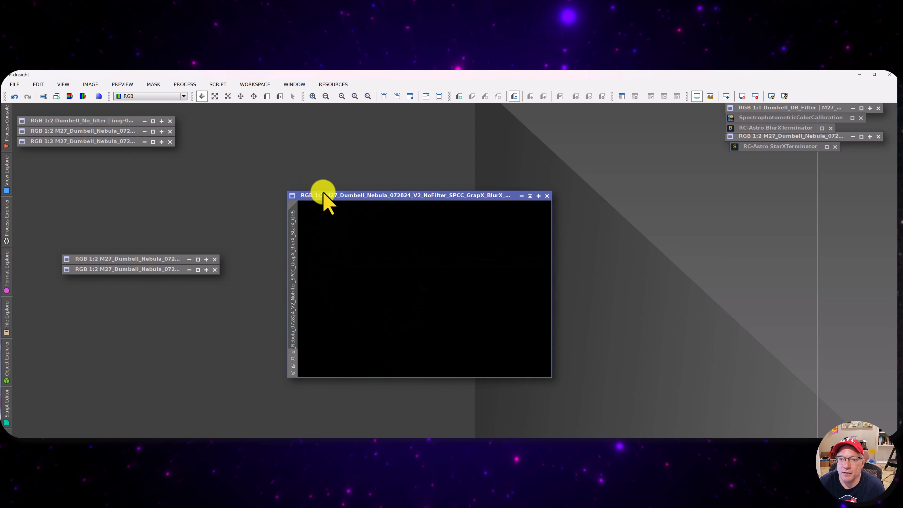
- Clone the GHS image beside it and rename the copy, replacing the "clone" suffix of its identifier with StatS
drag(330, 196, 289, 174)
mouse_move(249, 216)
mouse_down()
mouse_move(675, 238)
mouse_move(605, 216)
mouse_up()
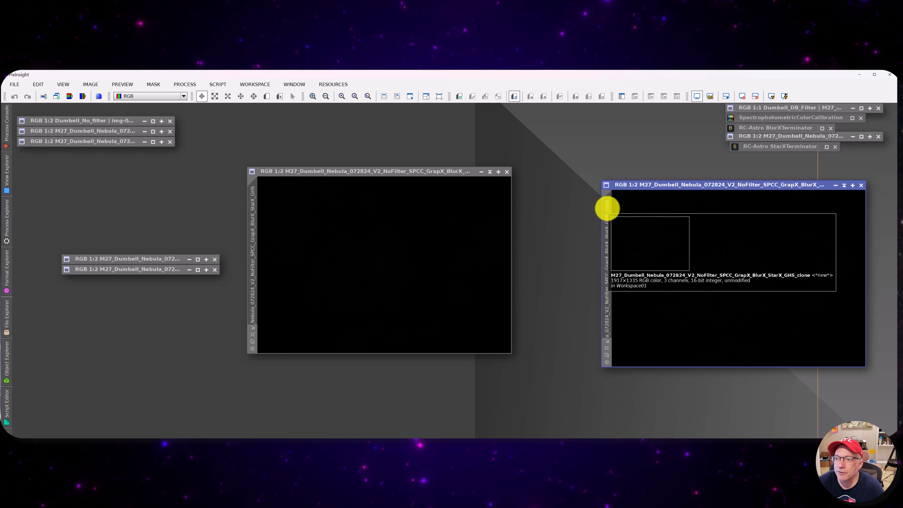
double_click(605, 208)
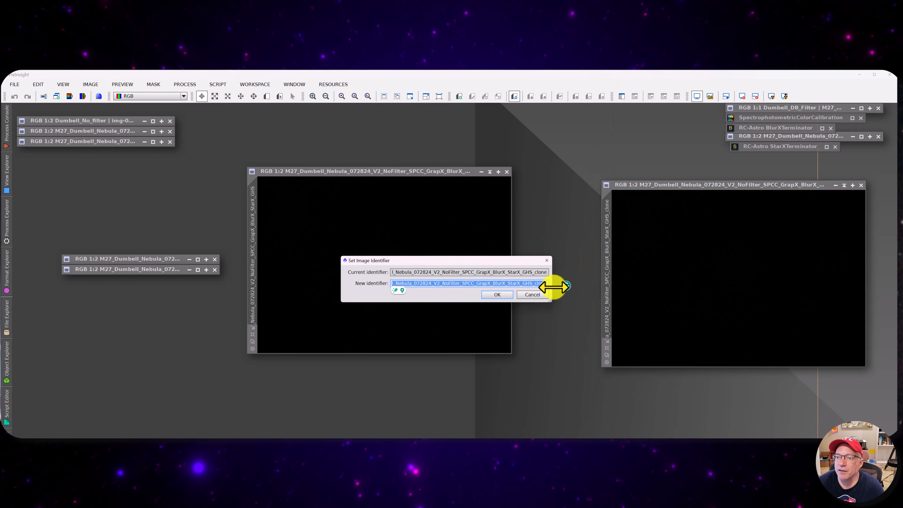
drag(534, 283, 570, 284)
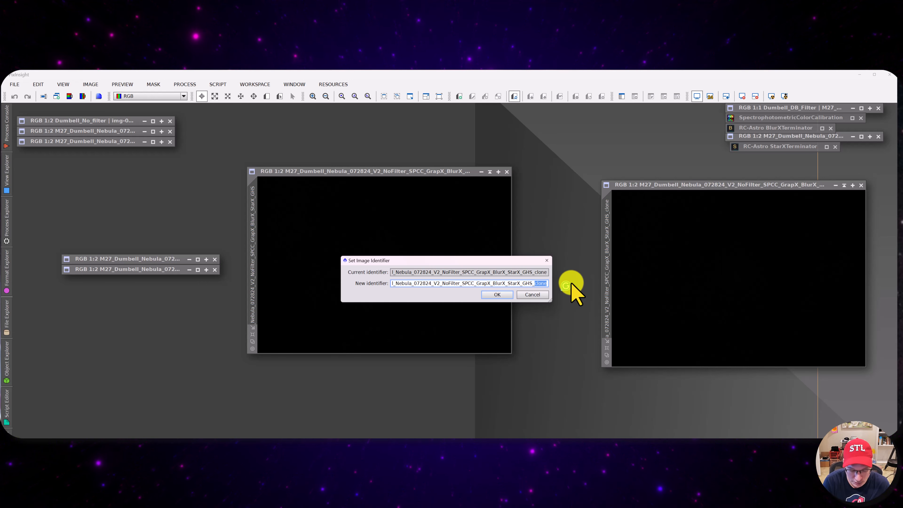
text(Star)
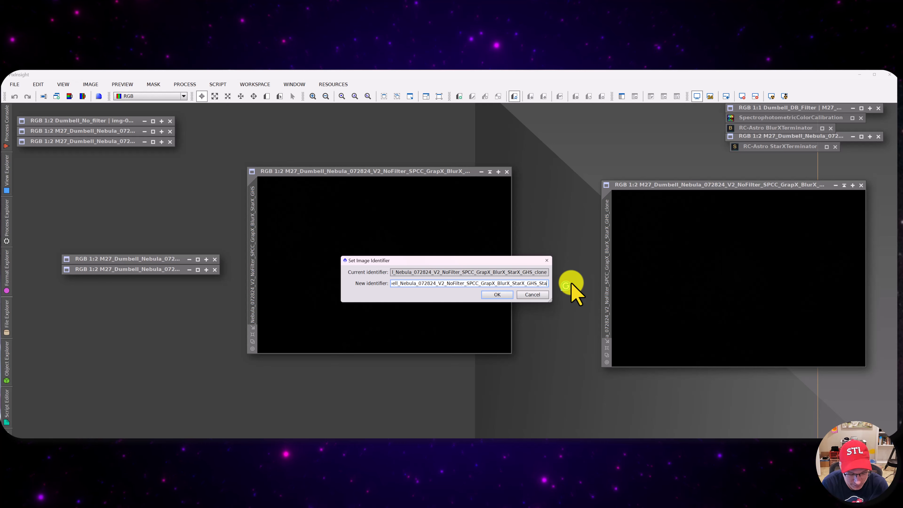
text(S)
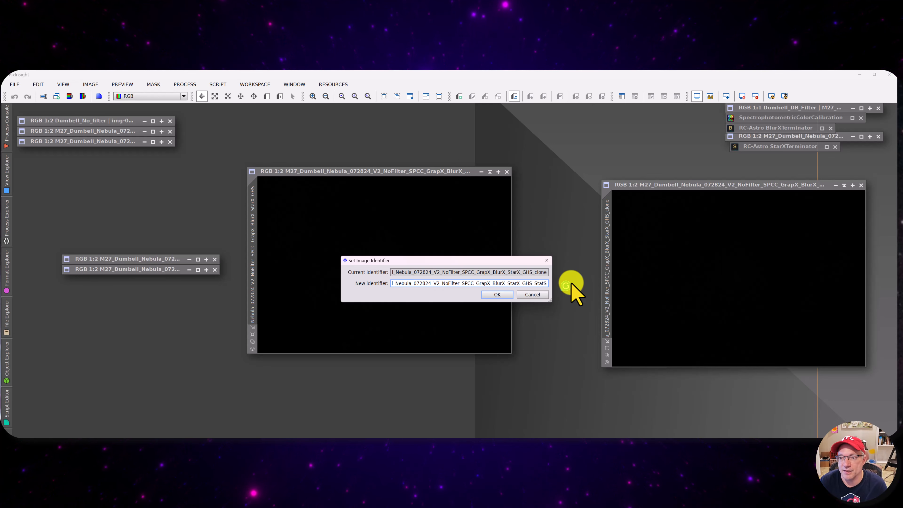
click(497, 294)
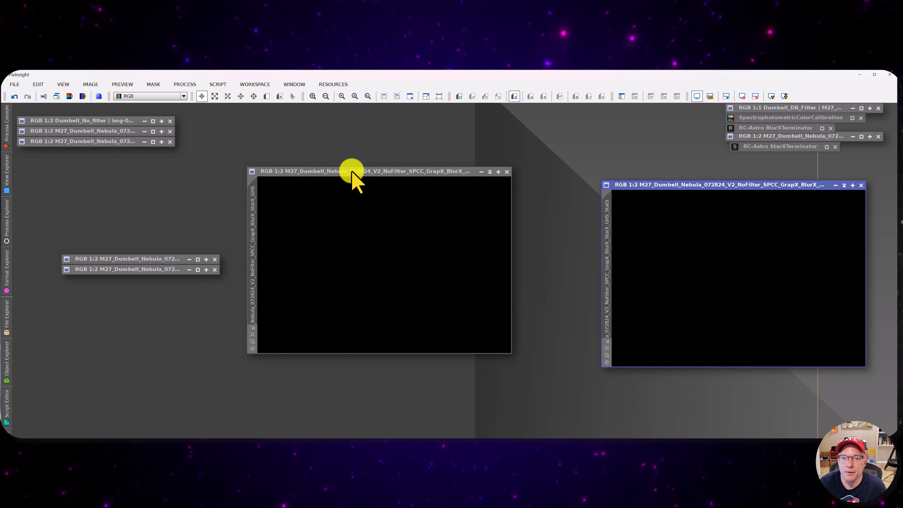
- Swap the two clones in the workspace so the GHS image sits to the right of the StatS image
drag(351, 170, 364, 188)
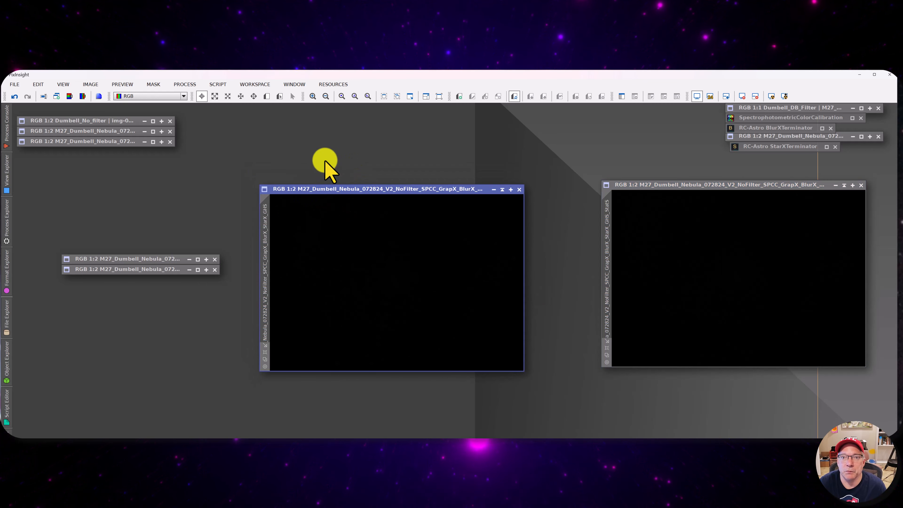
click(656, 185)
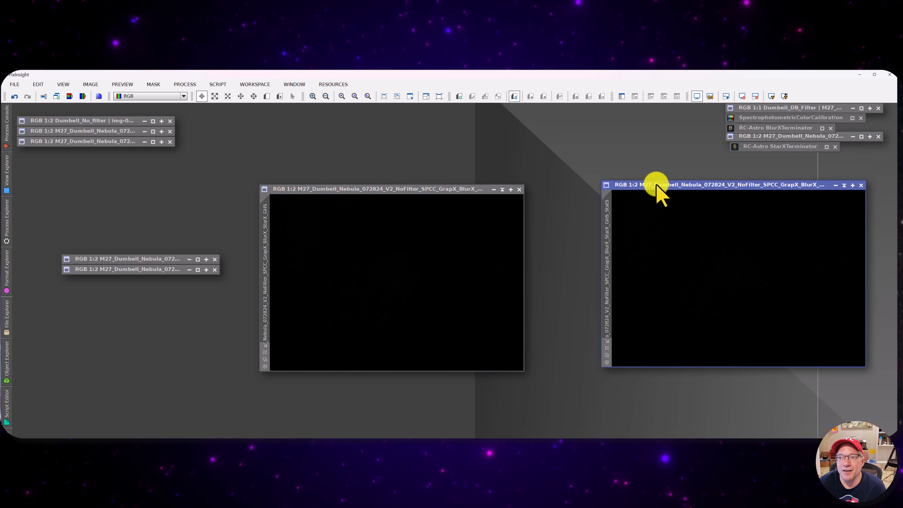
drag(656, 185, 321, 228)
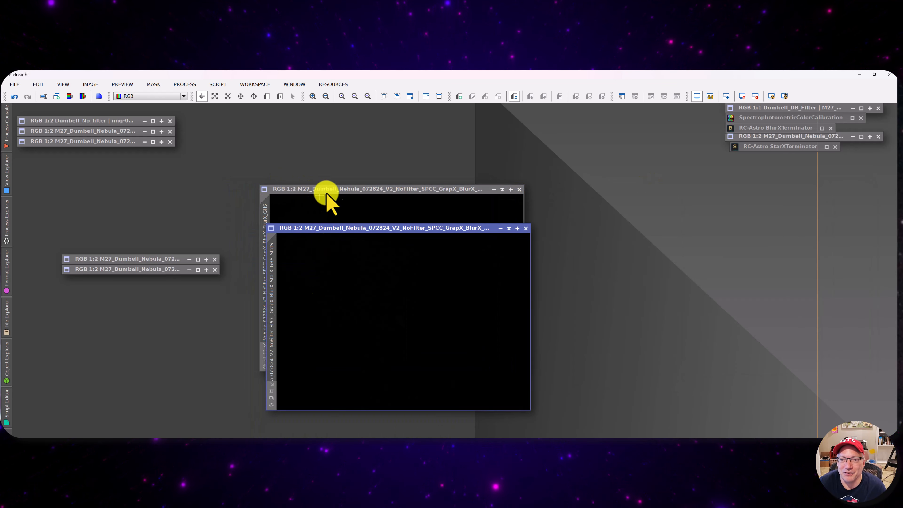
drag(326, 195, 620, 199)
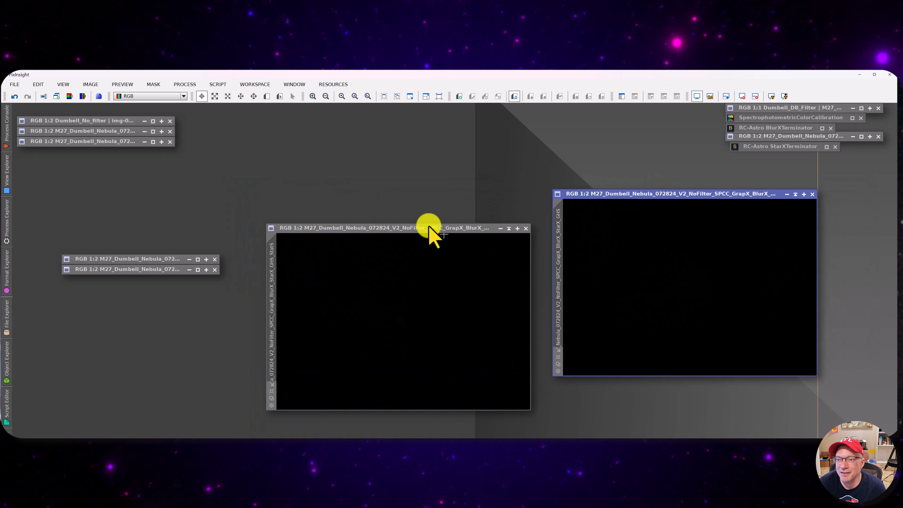
- Line up the StatS image beside the GHS image, launch the SetiAstro Statistical Stretch script for it and enlarge the script window
drag(430, 230, 425, 196)
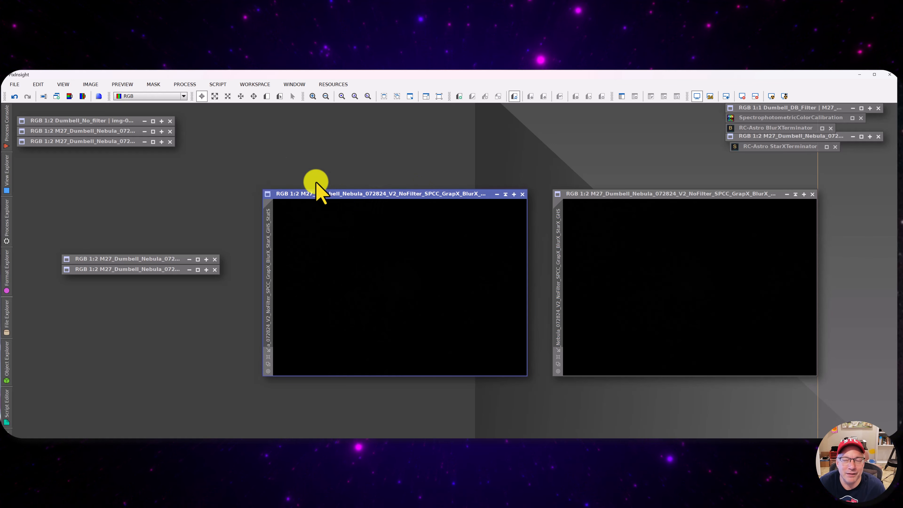
click(218, 84)
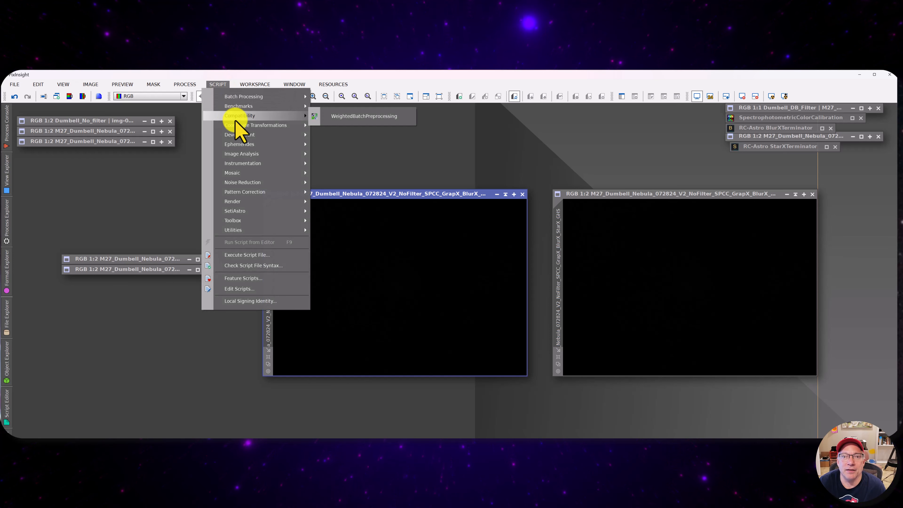
mouse_move(272, 214)
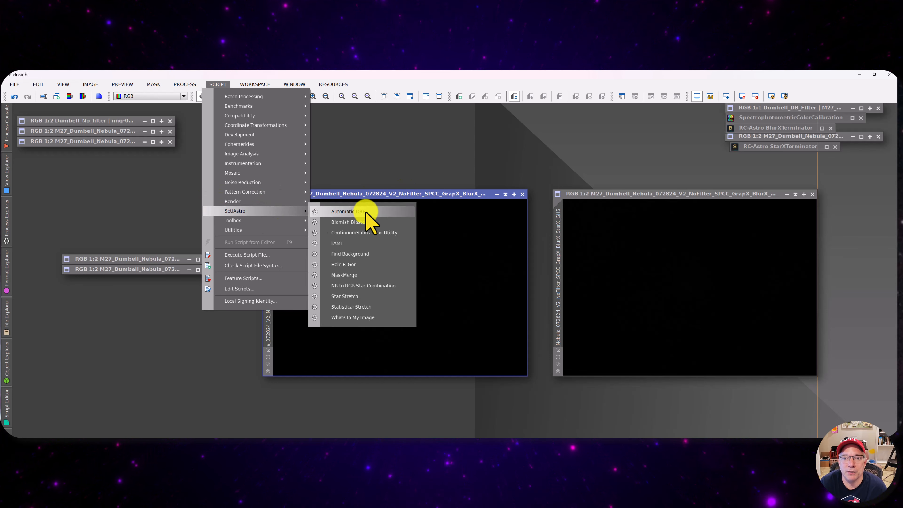
click(360, 307)
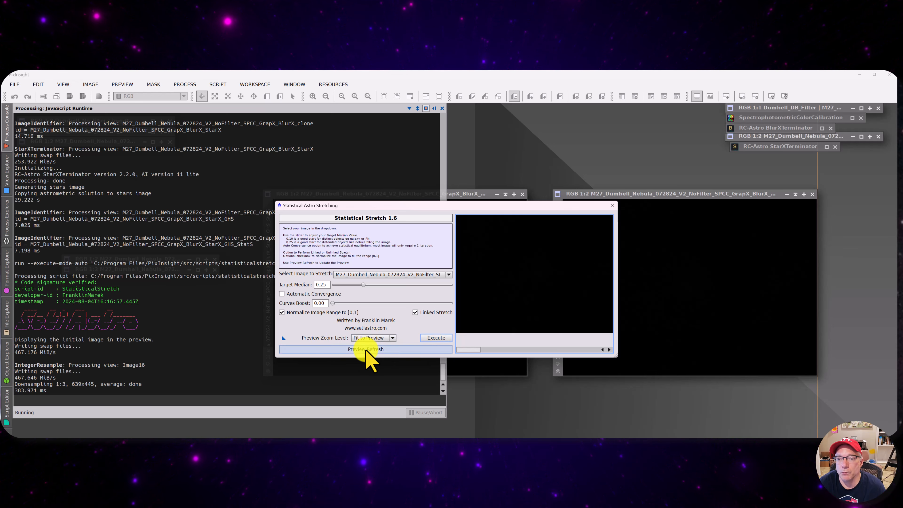
drag(474, 350, 560, 349)
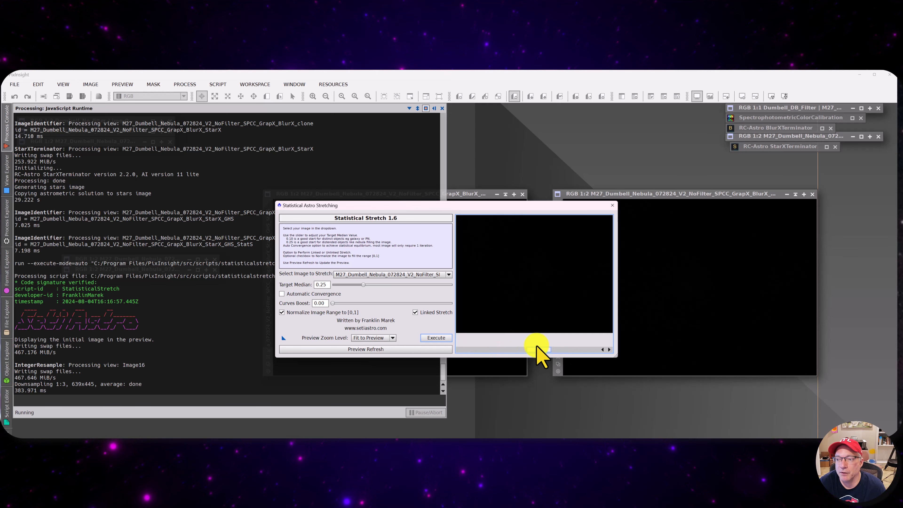
drag(616, 355, 752, 424)
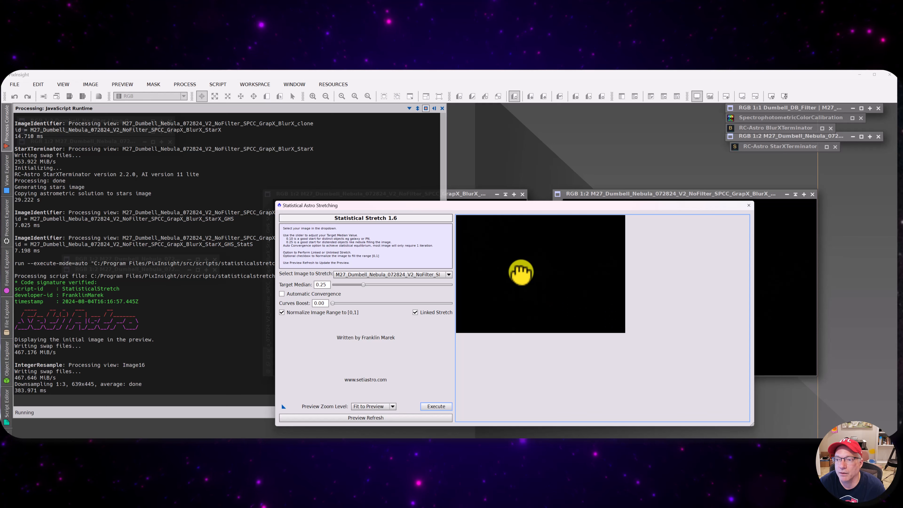
- Set the preview zoom level to 1:1 and examine the nebula and surrounding background in the stretch preview
click(392, 407)
click(368, 414)
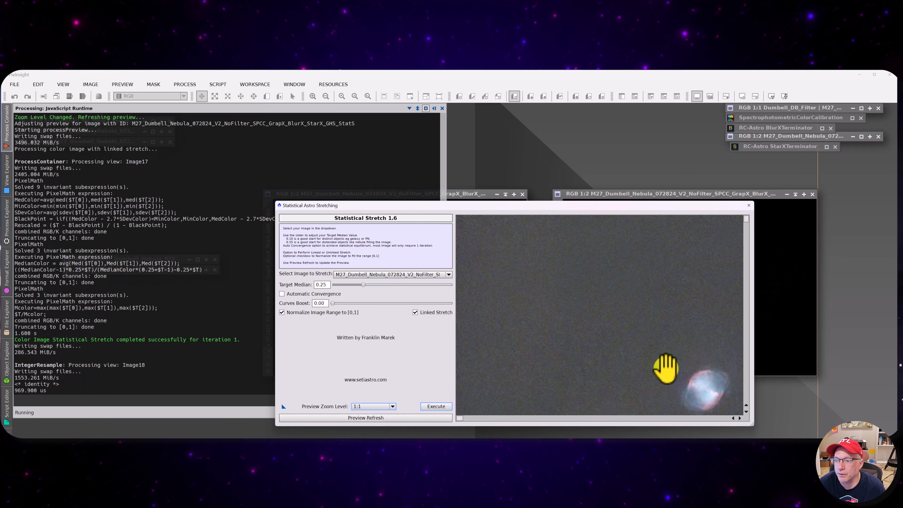
drag(665, 367, 541, 307)
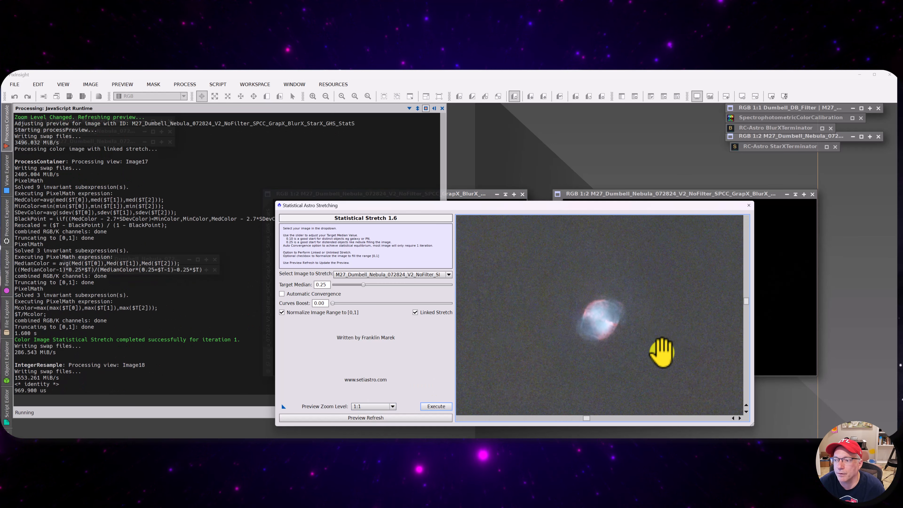
drag(661, 351, 395, 311)
drag(553, 370, 651, 299)
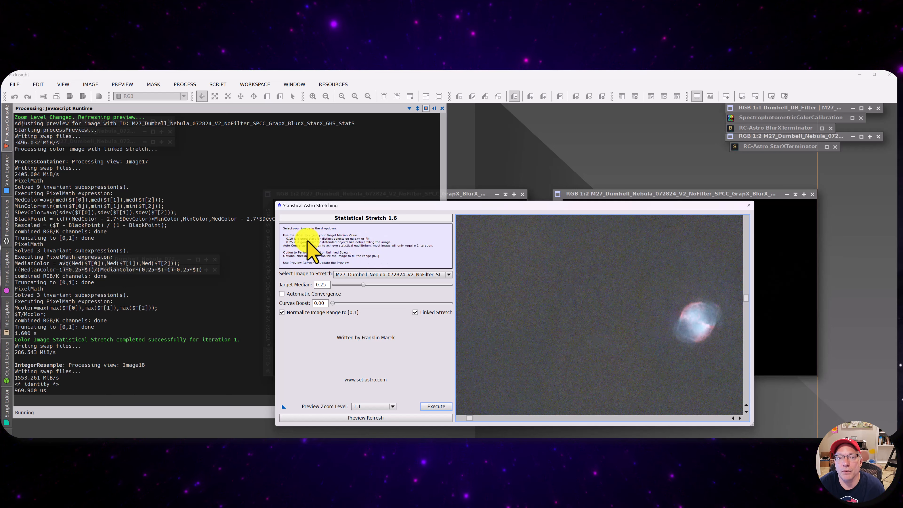
- Set the target median to 0.10 and refresh the stretch preview, checking the nebula against the background
drag(320, 286, 328, 286)
text(0.10)
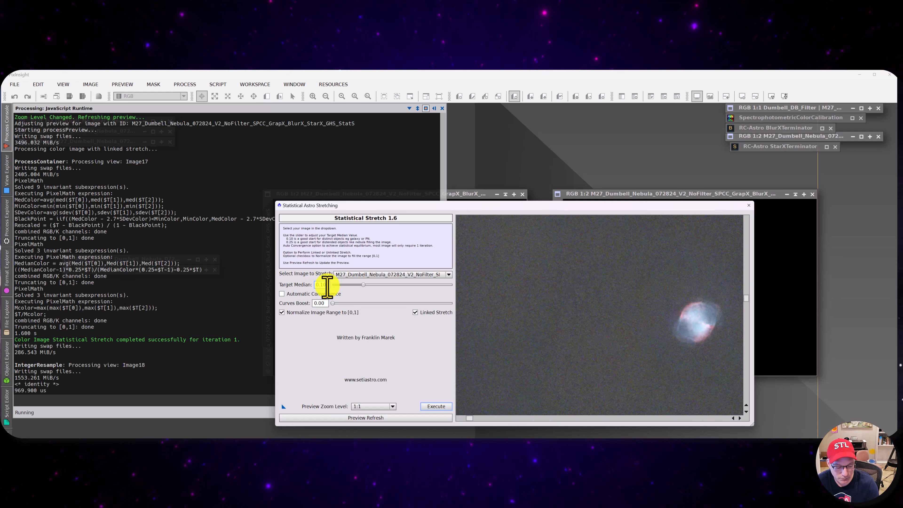
key(Return)
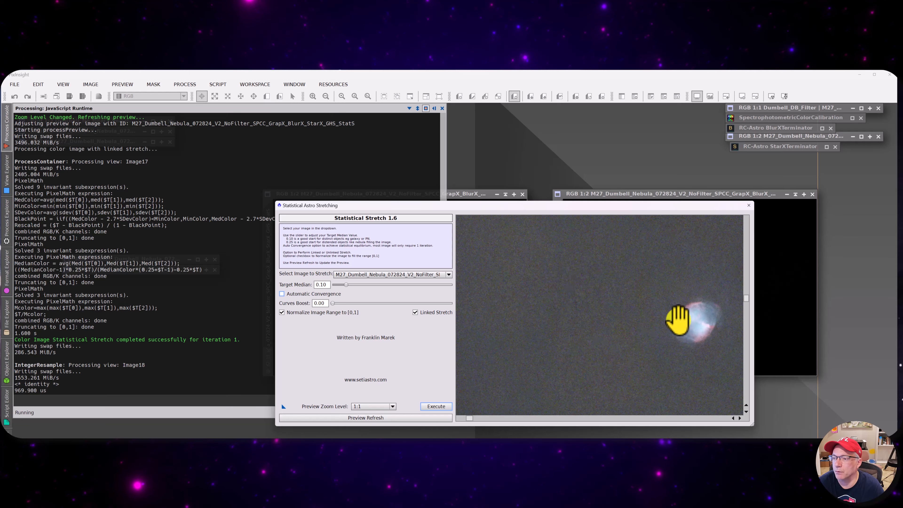
drag(682, 316, 554, 307)
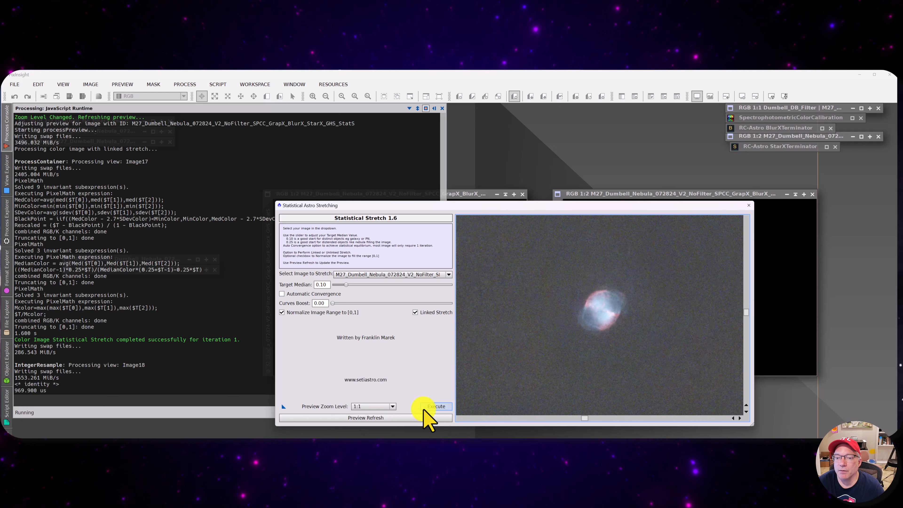
click(366, 417)
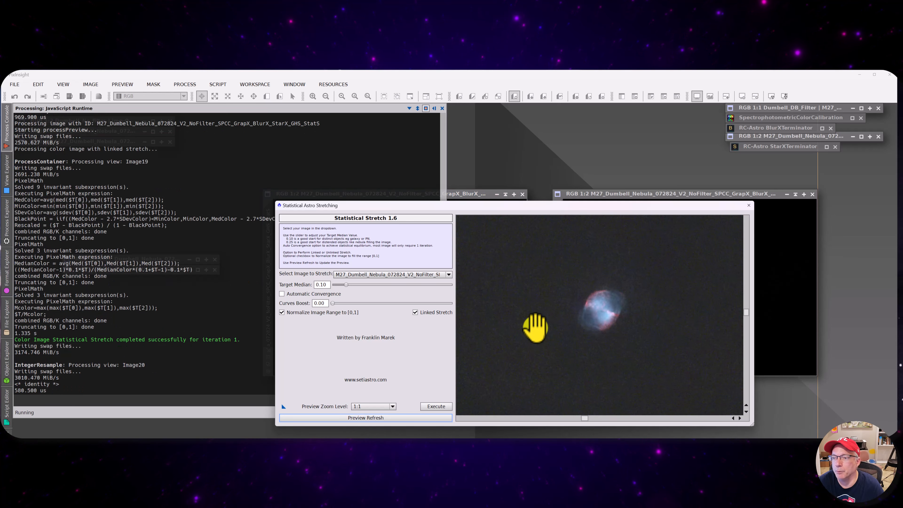
drag(614, 338, 665, 332)
- Execute the statistical stretch on the StatS image, view the preview full screen and close the script
click(434, 416)
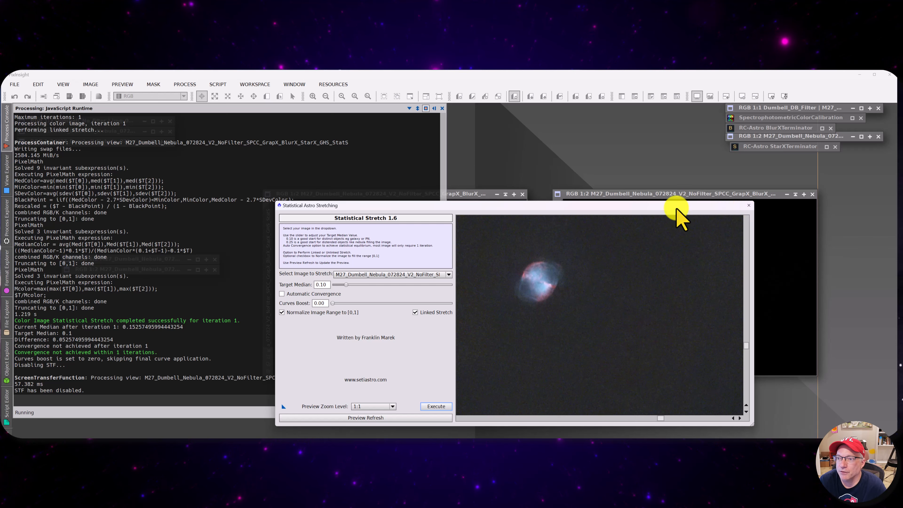
drag(679, 210, 577, 184)
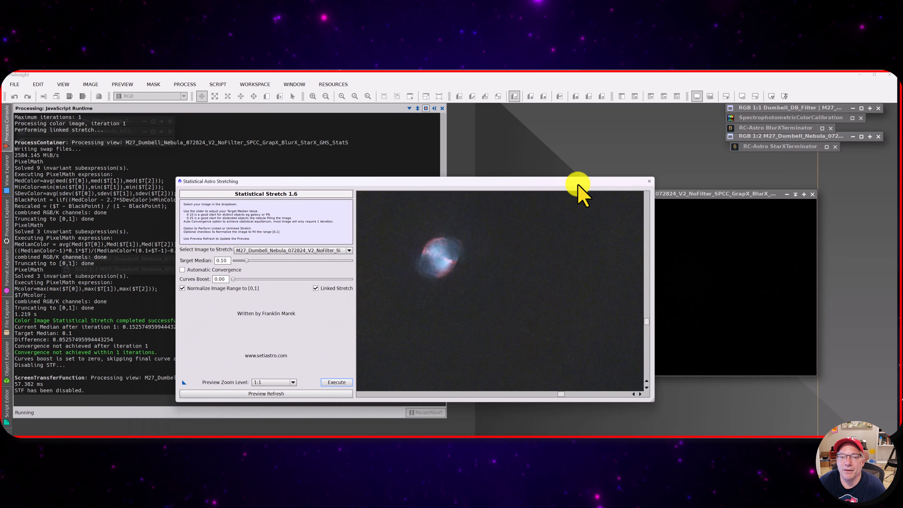
double_click(577, 184)
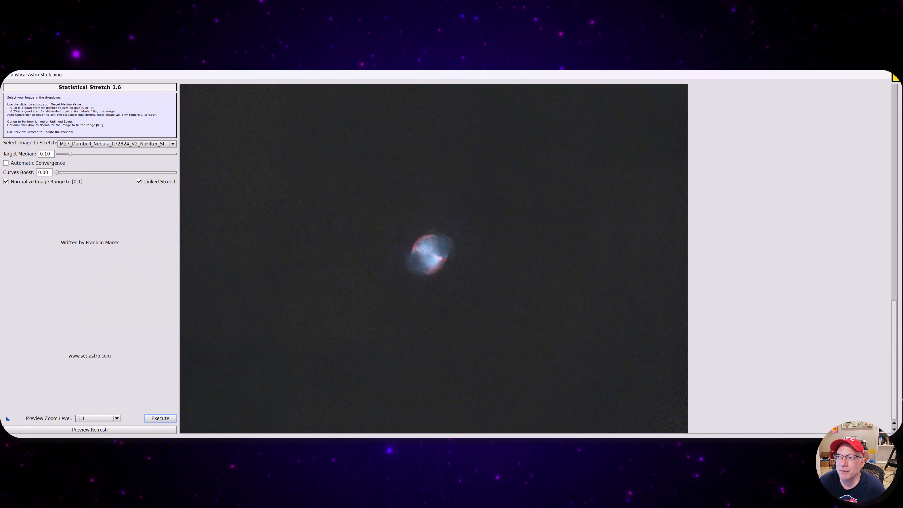
click(896, 77)
- Shift the stretched image toward the GHS image and remove GHS from its identifier so it ends in StarX_StatS
drag(467, 193, 519, 194)
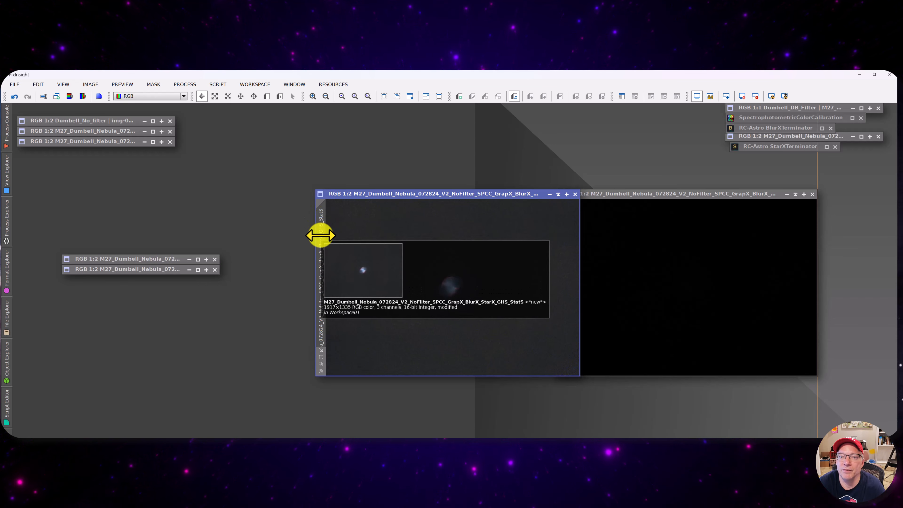
double_click(319, 228)
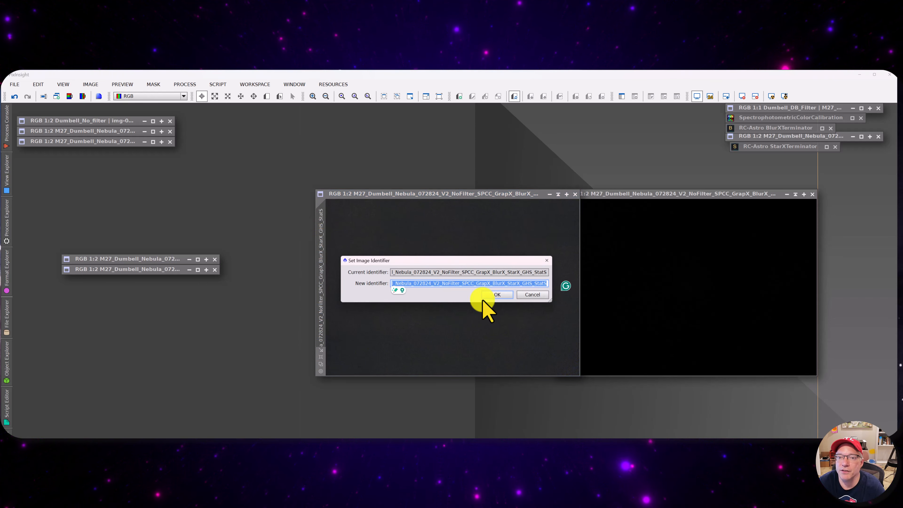
click(533, 282)
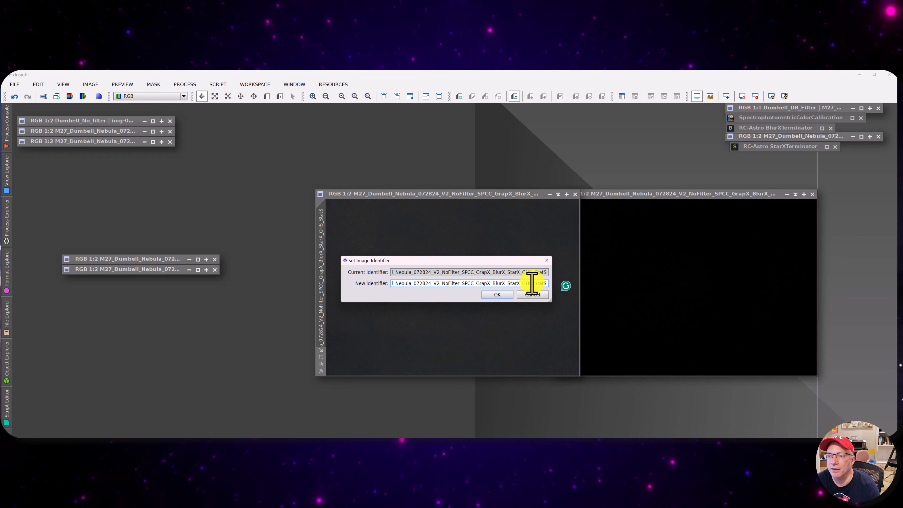
key(BackSpace)
key(BackSpace)
key(BackSpace)
key(BackSpace)
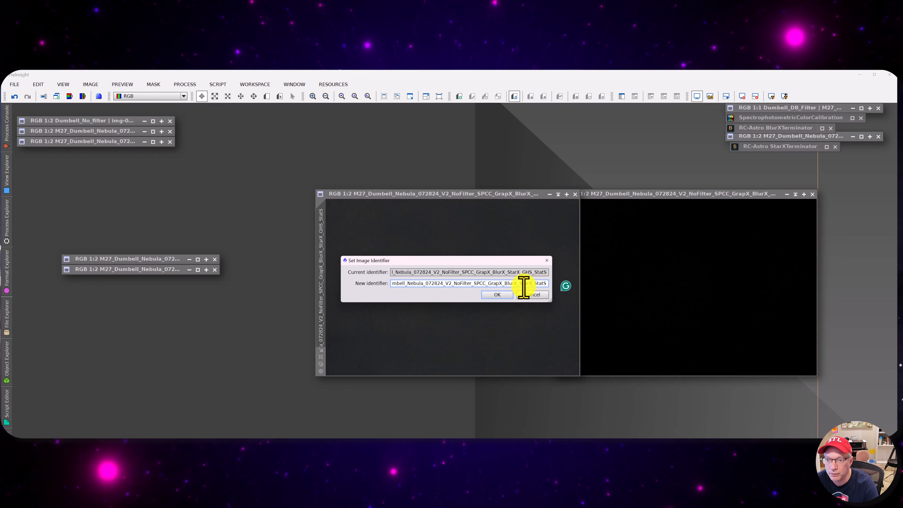
click(503, 294)
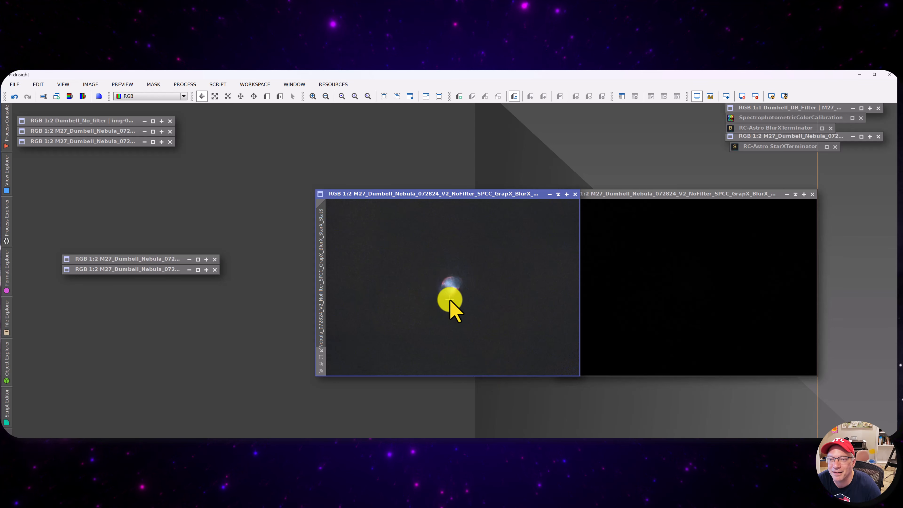
- Magnify the stretched StatS image to 3:1 and centre the nebula to examine its detail
scroll(447, 300, up, 3)
drag(445, 264, 445, 344)
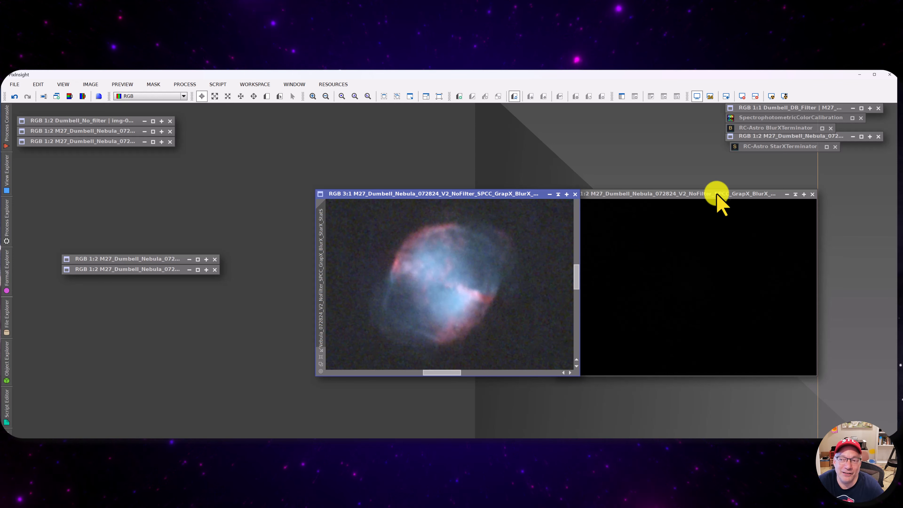
- Arrange the stretched StatS nebula image and the dark GHS copy side by side at the same height
drag(663, 196, 707, 203)
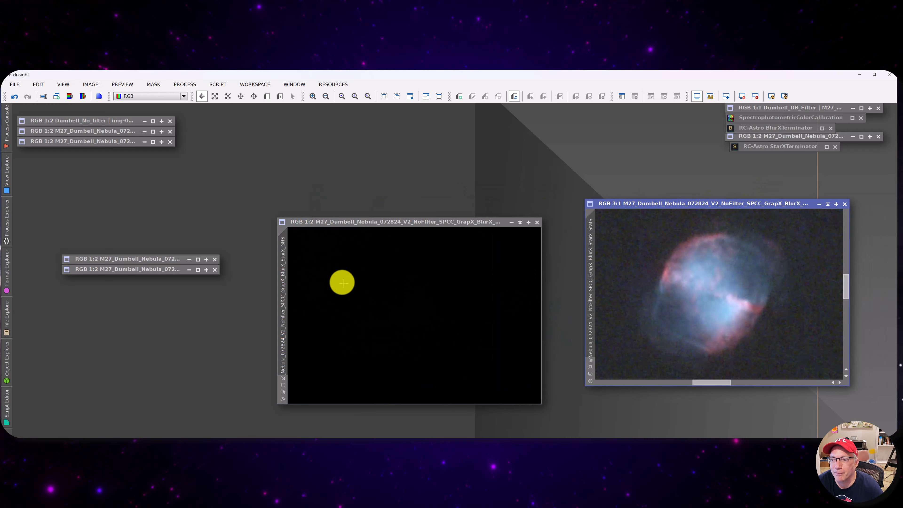
drag(413, 223, 403, 192)
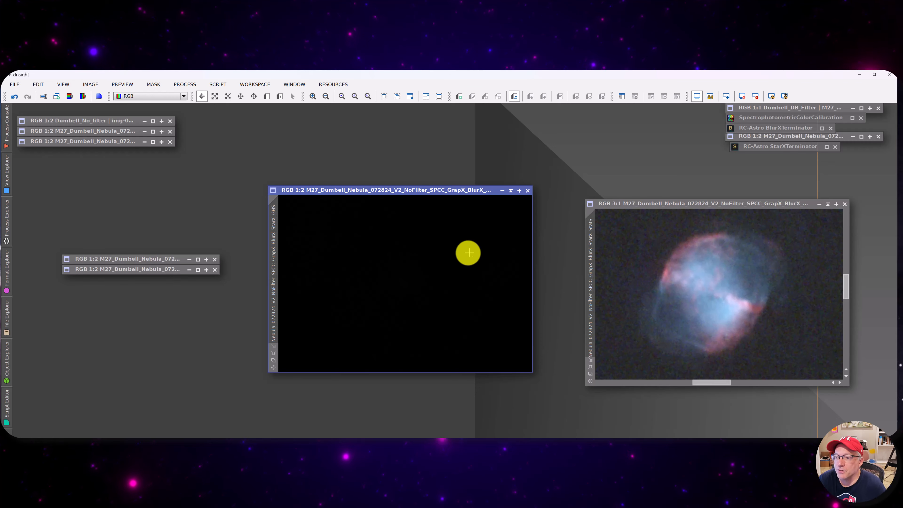
scroll(758, 286, up, 1)
scroll(758, 286, down, 4)
scroll(758, 286, up, 3)
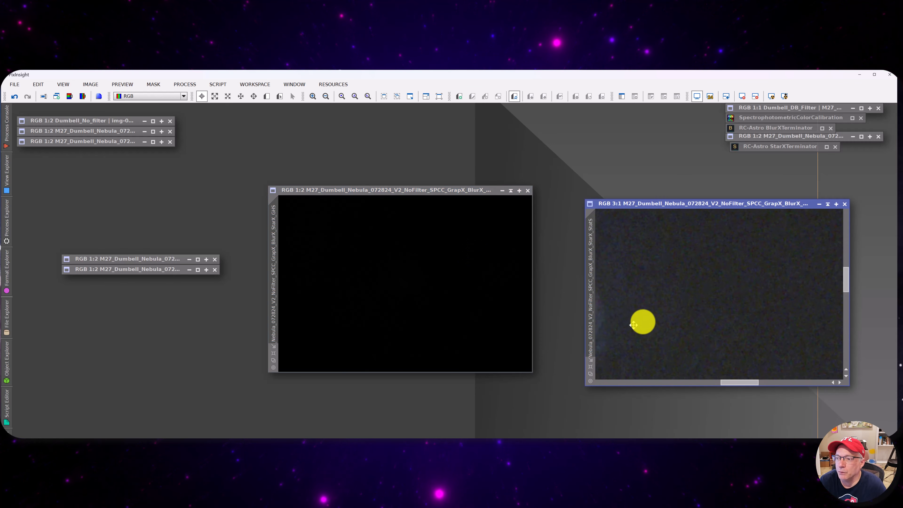
drag(641, 319, 816, 276)
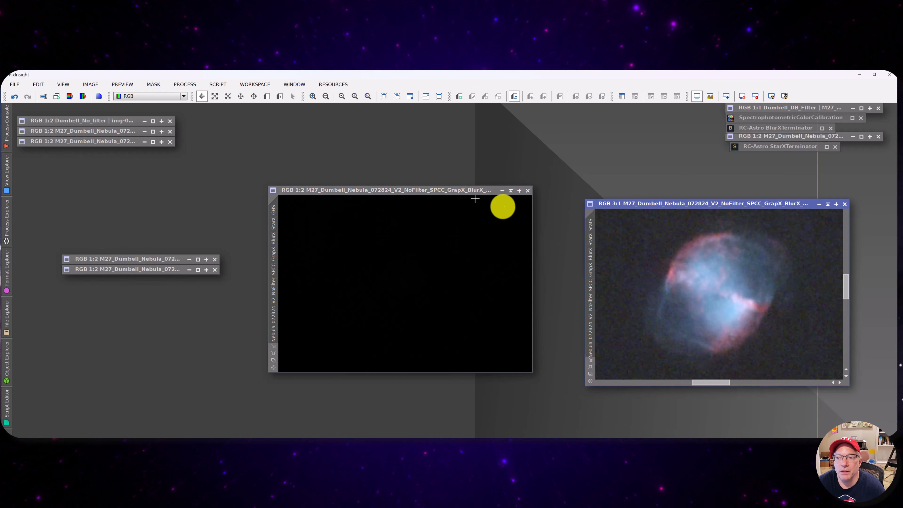
mouse_move(447, 189)
mouse_down()
mouse_move(430, 207)
mouse_move(445, 203)
mouse_up()
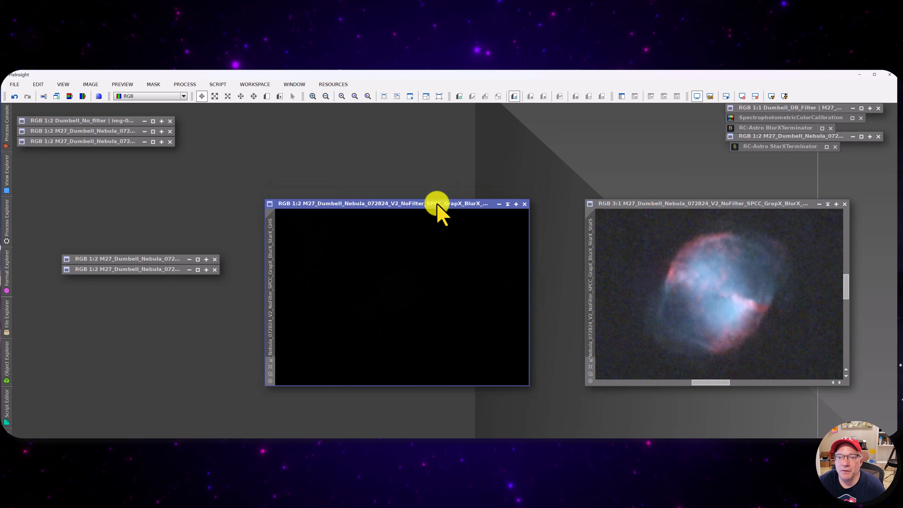
- Open the GeneralizedHyperbolicStretch process and place its window clear of the GHS image
click(221, 84)
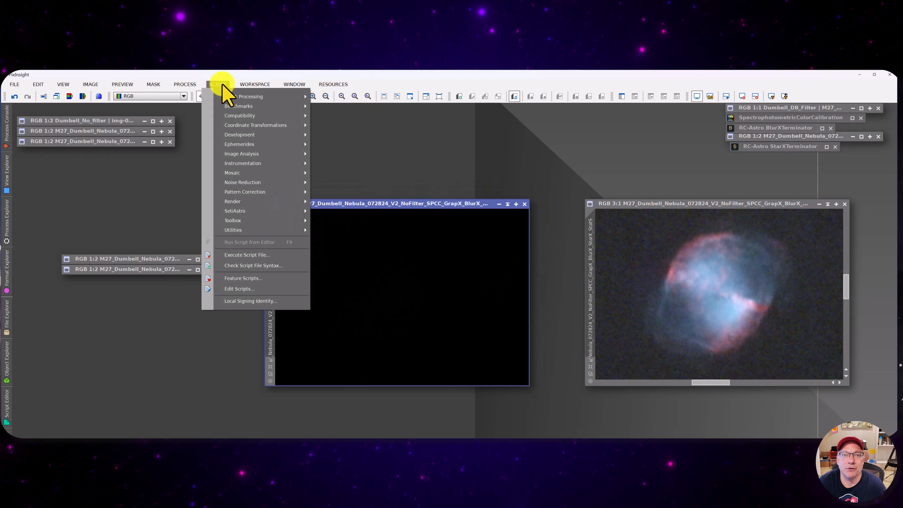
mouse_move(185, 87)
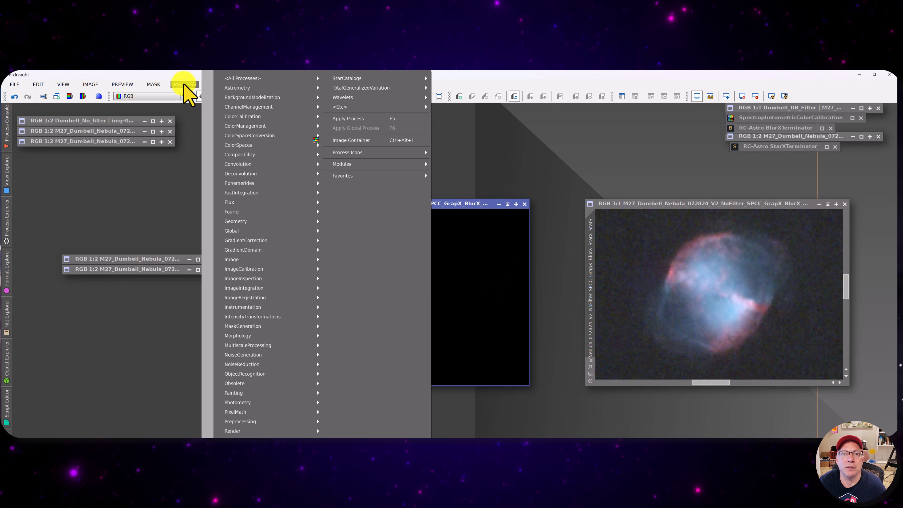
mouse_move(276, 289)
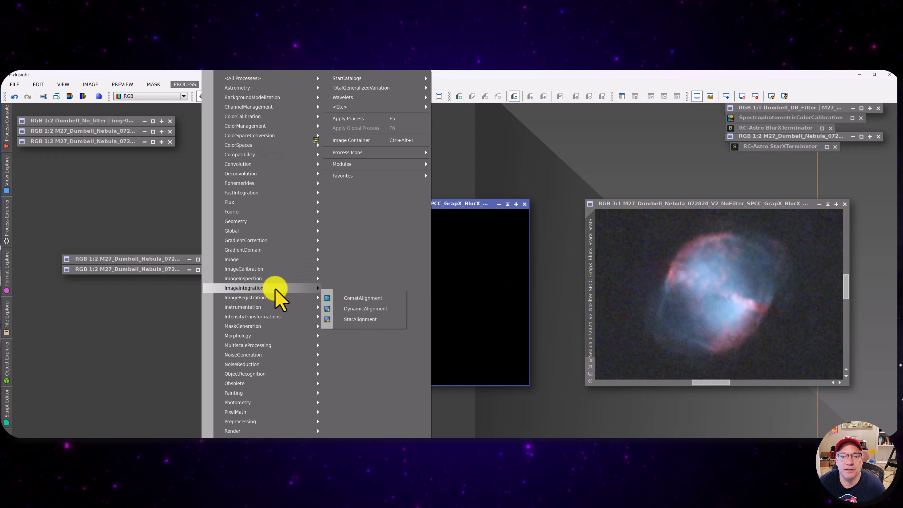
mouse_move(276, 316)
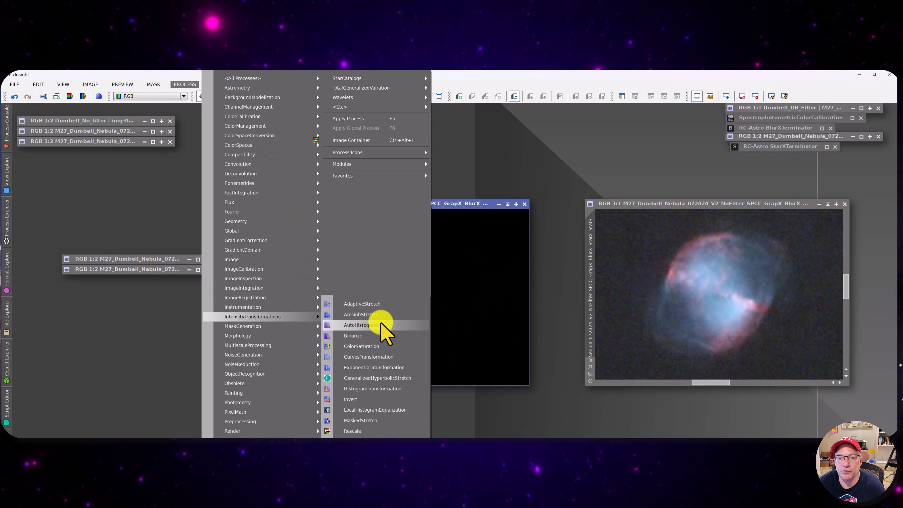
click(390, 379)
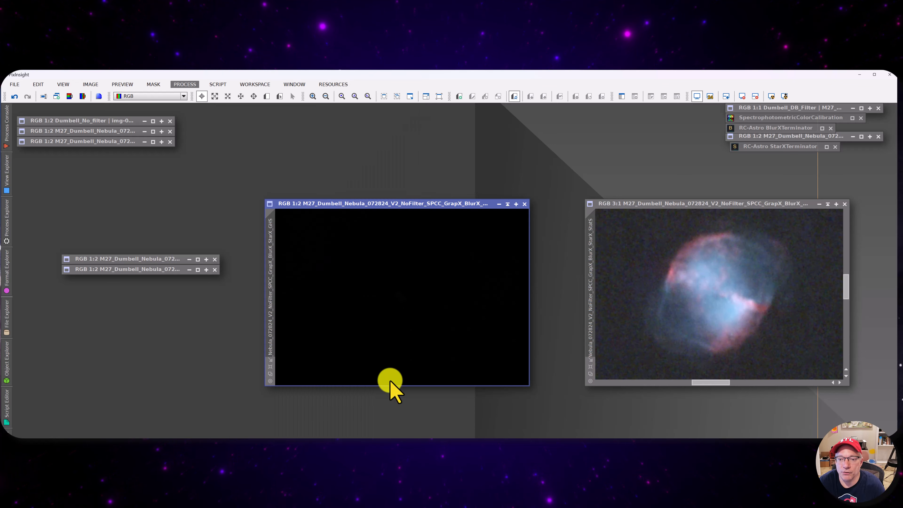
drag(82, 114, 143, 118)
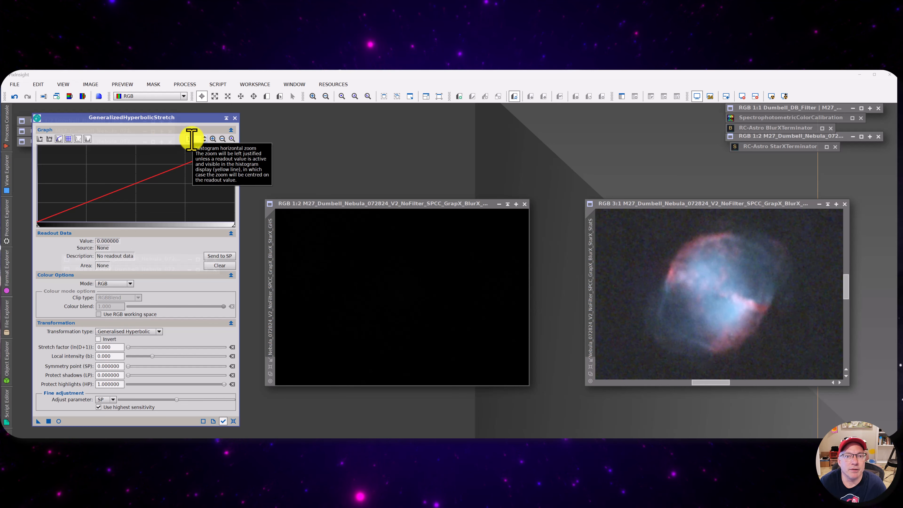
- With the histogram magnified to 250, pick the right foot of its peak and send 0.002529 to the symmetry point
click(205, 138)
click(205, 138)
click(205, 137)
click(205, 137)
click(204, 137)
click(205, 137)
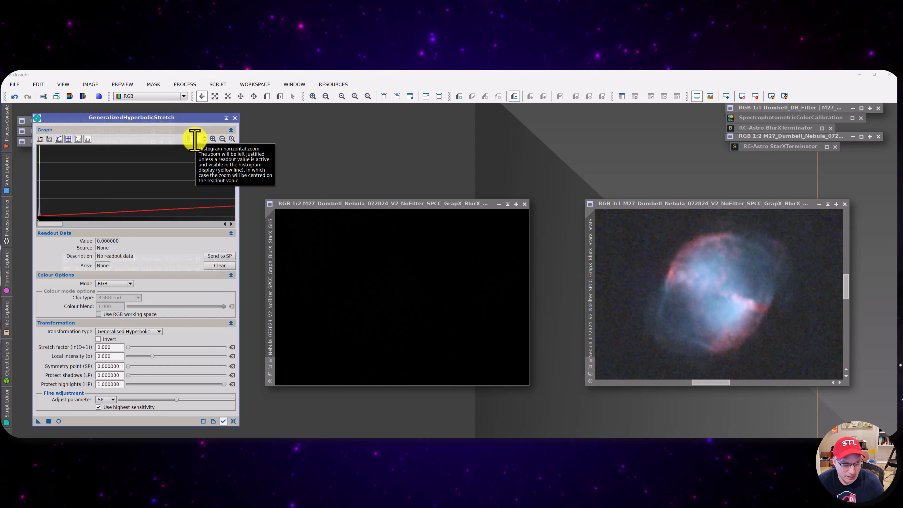
click(214, 138)
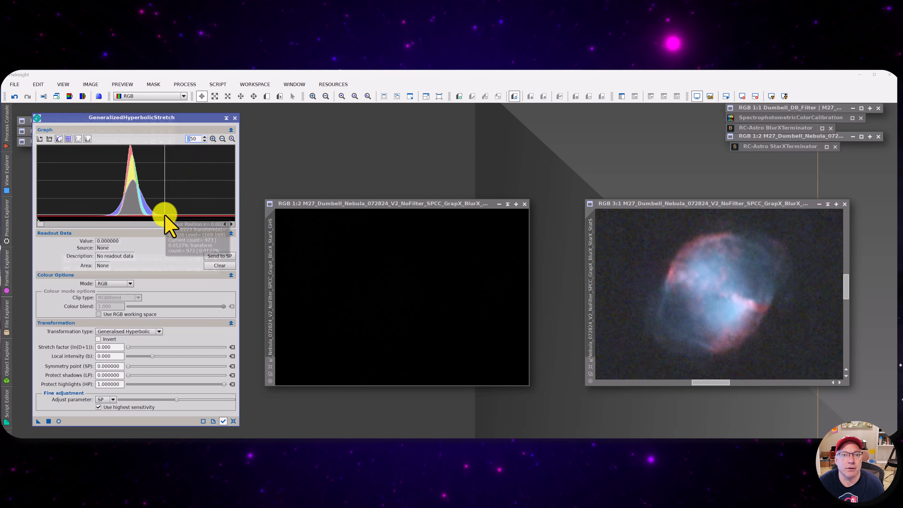
mouse_move(164, 214)
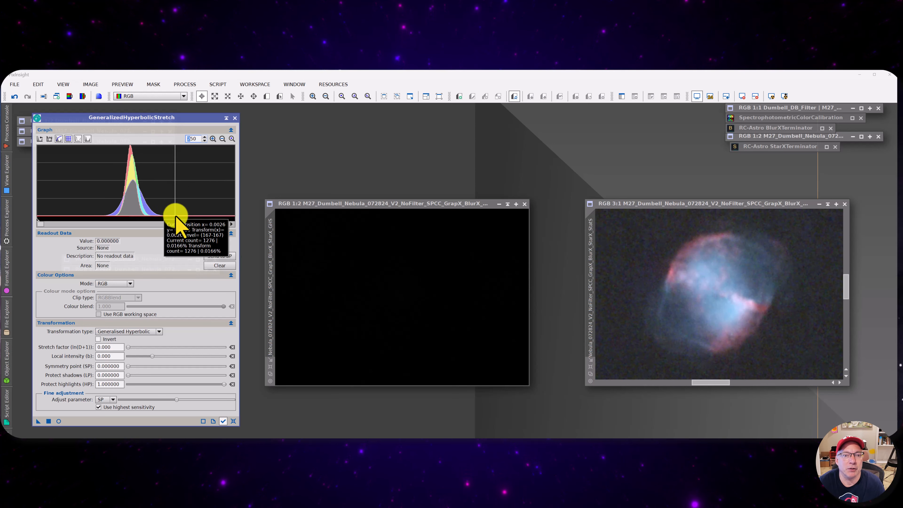
click(162, 215)
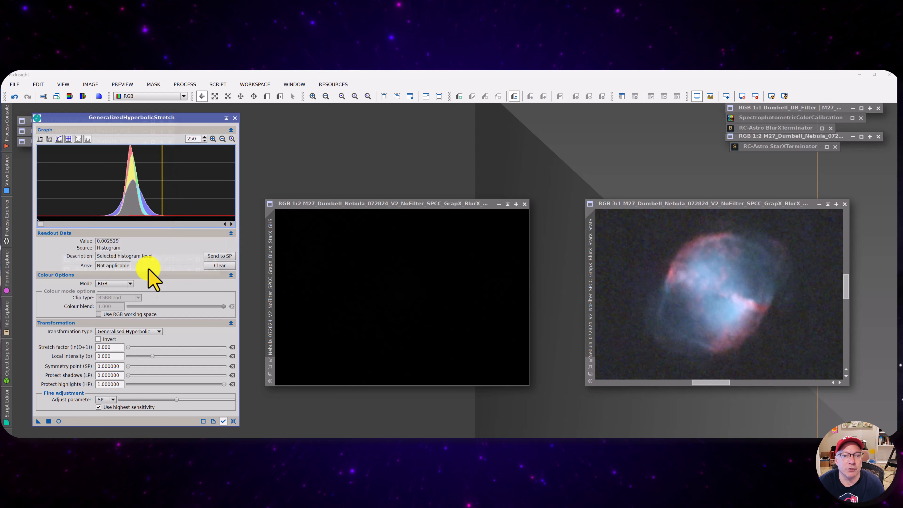
click(219, 256)
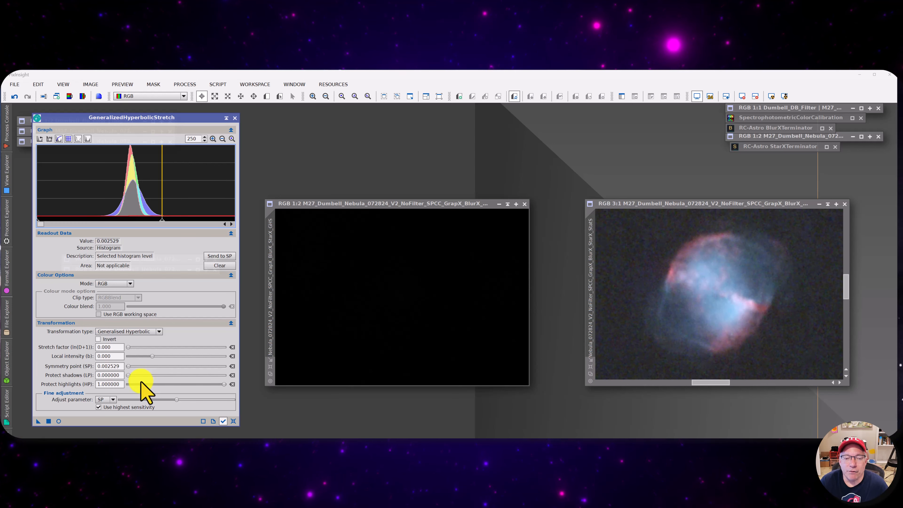
- Open the real-time preview of the stretch and place it beside the process settings
click(59, 421)
drag(375, 111, 627, 134)
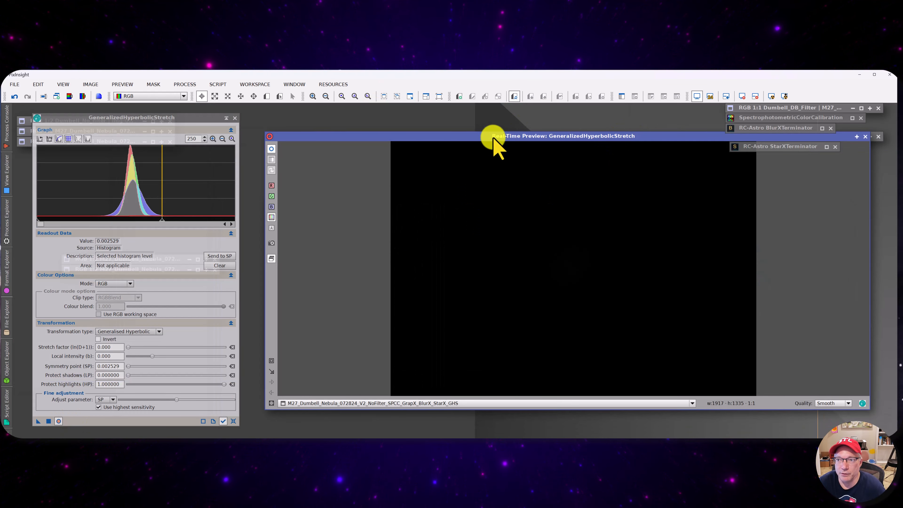
drag(493, 137, 493, 154)
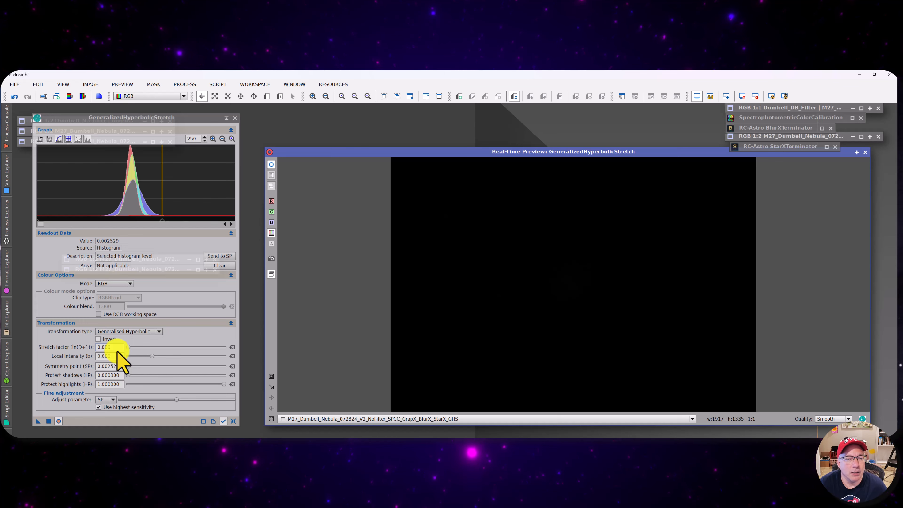
- Set the stretch factor to 5.150 while judging the nebula and background brightness in the preview
mouse_move(117, 350)
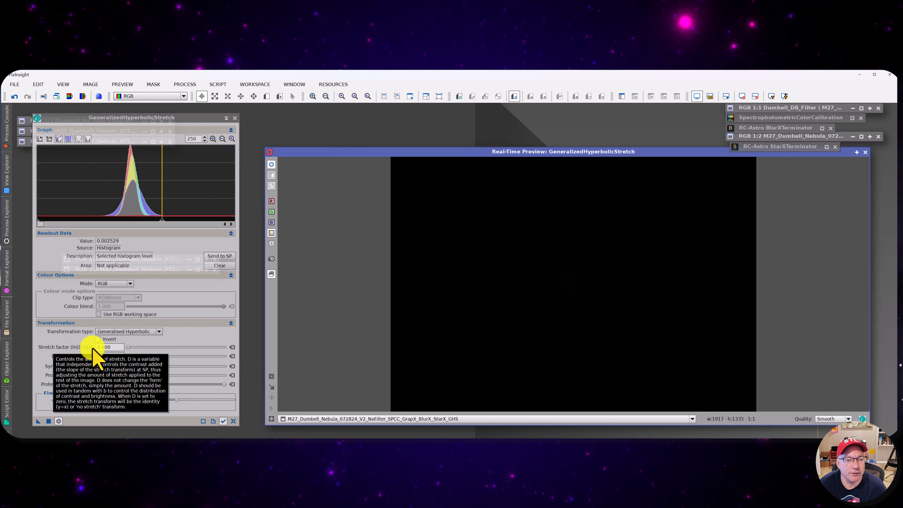
drag(128, 347, 150, 346)
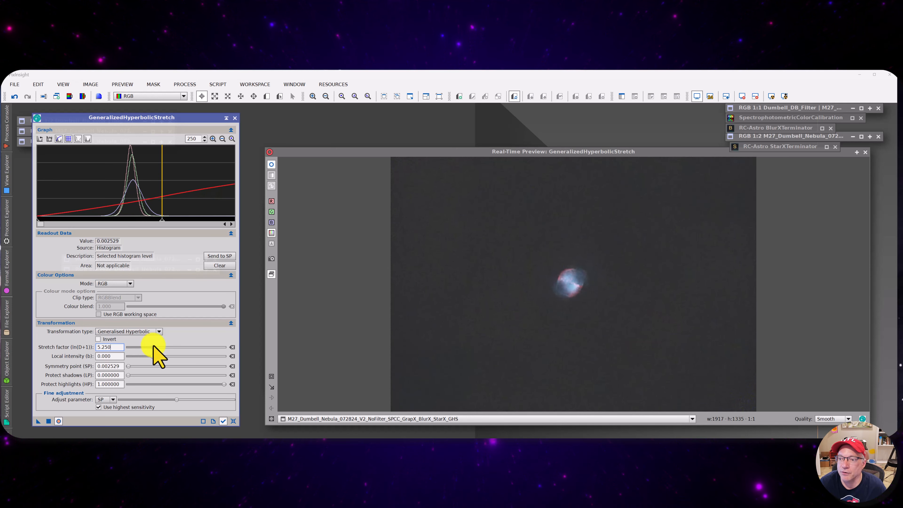
drag(152, 345, 153, 346)
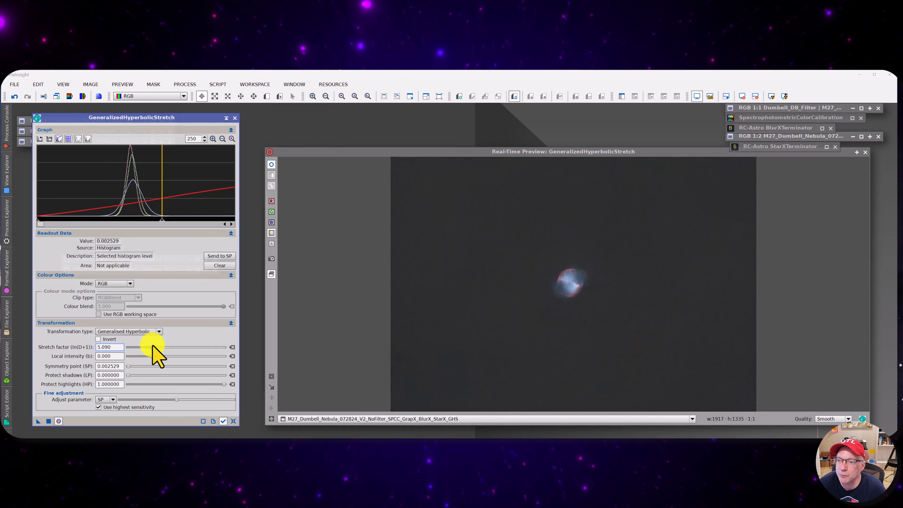
scroll(155, 347, down, 3)
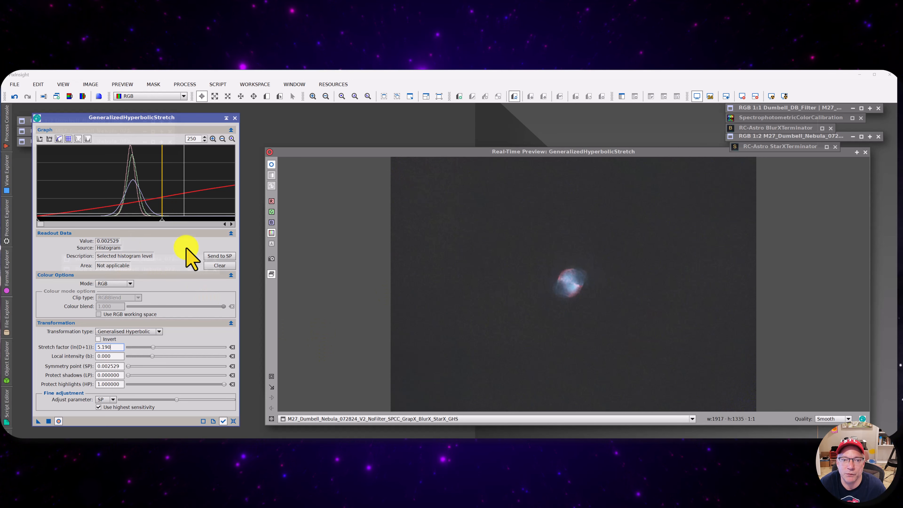
mouse_move(153, 347)
mouse_down()
mouse_move(169, 345)
mouse_move(153, 344)
mouse_up()
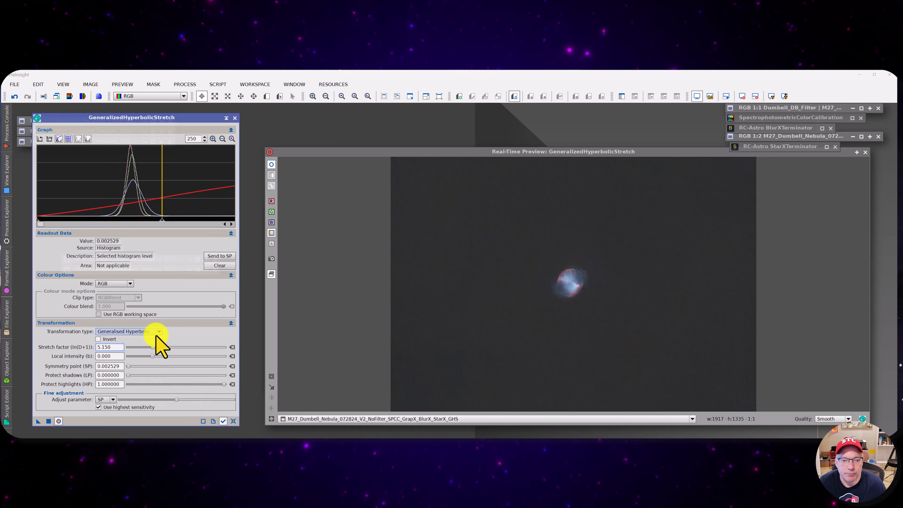
drag(154, 347, 152, 347)
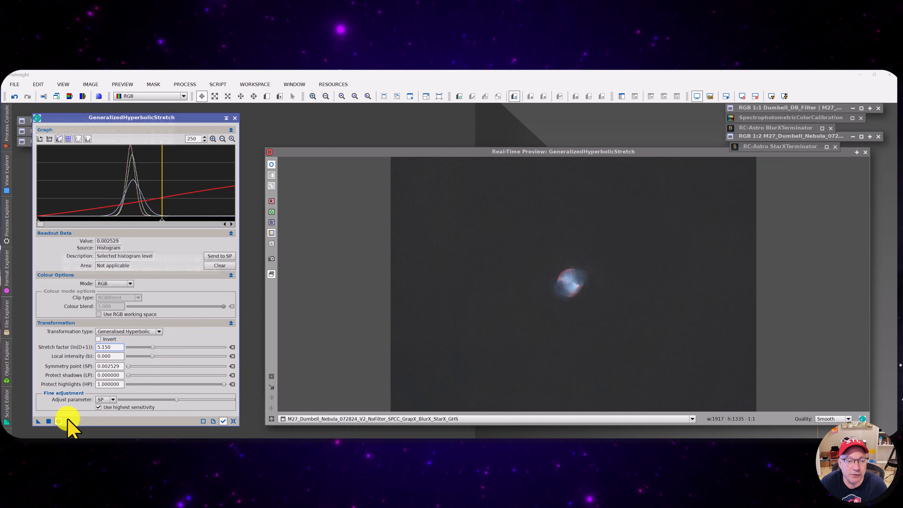
- Apply the stretch to the GHS image, then reset the process parameters and the histogram zoom to 1
click(48, 421)
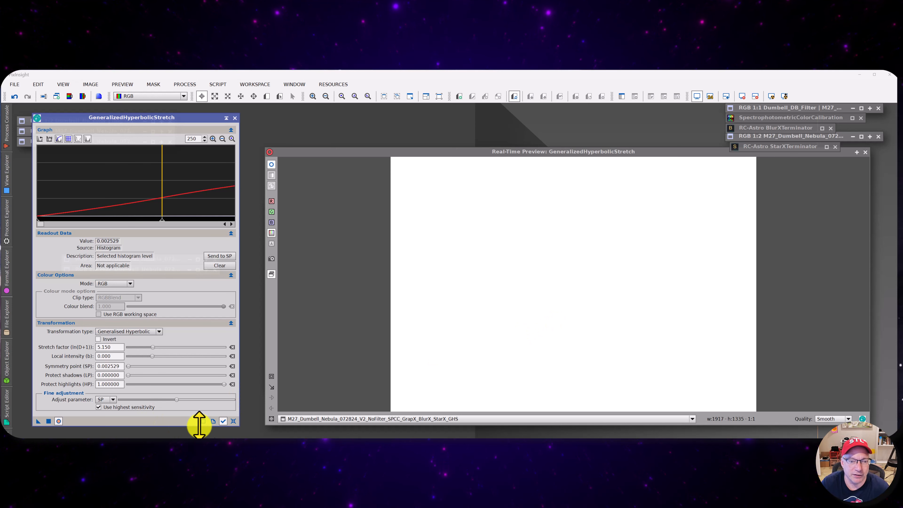
click(233, 422)
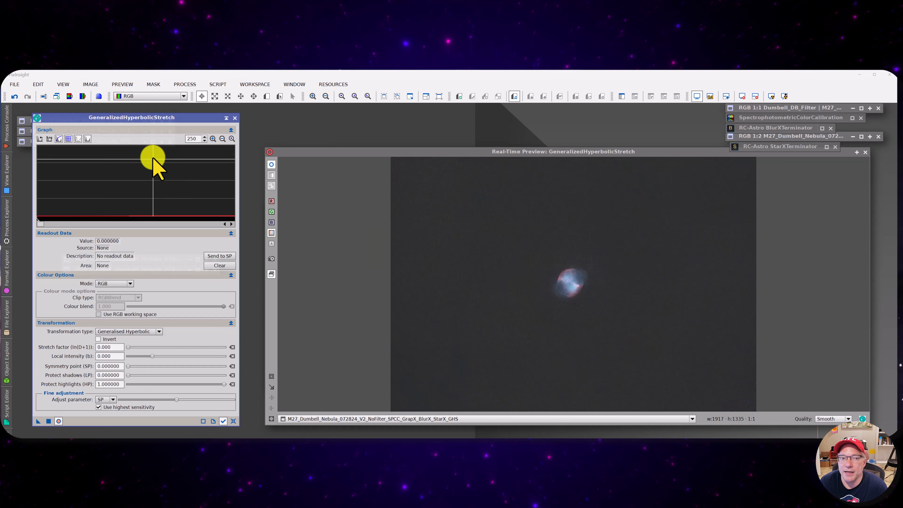
click(222, 138)
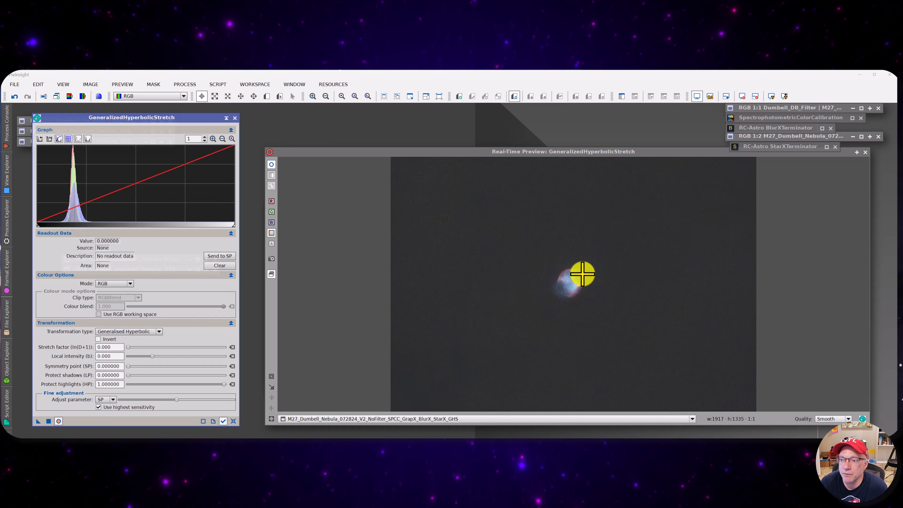
- Enlarge the nebula in the real-time preview and sample the brightness of its upper-right part
drag(582, 274, 579, 281)
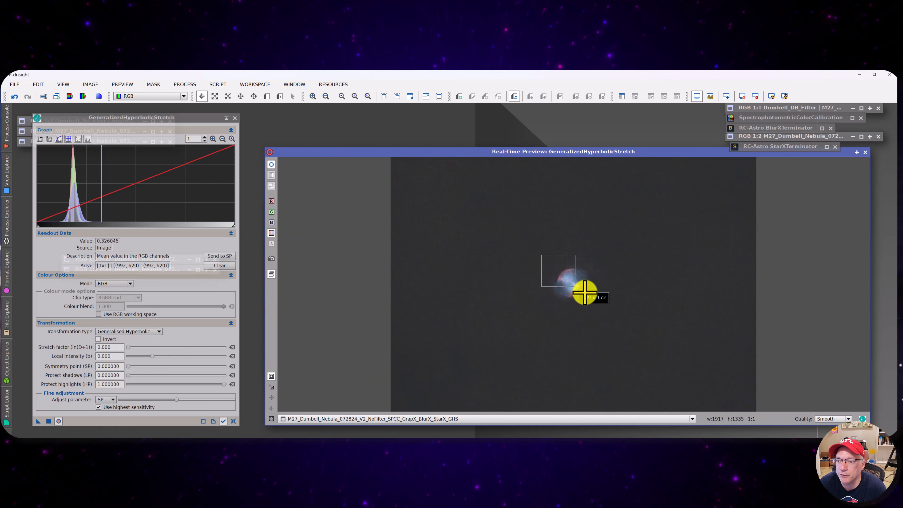
drag(604, 310, 603, 313)
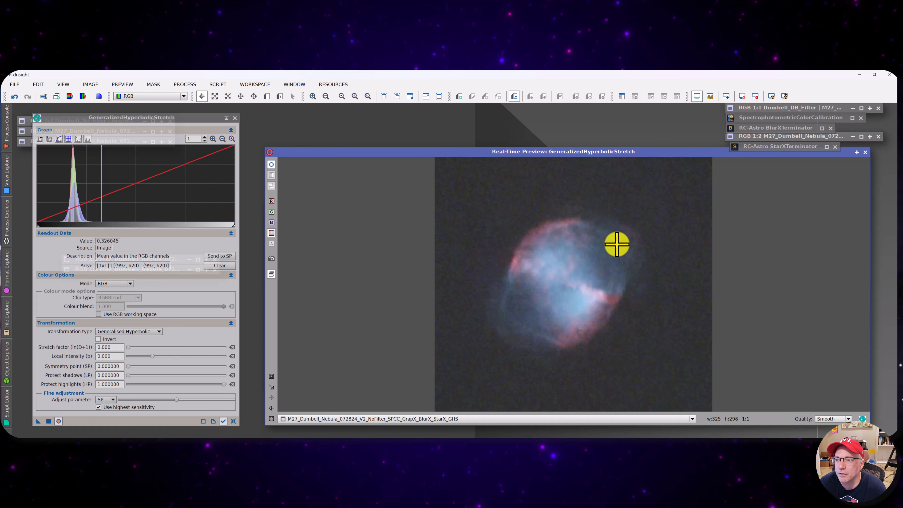
drag(616, 244, 612, 268)
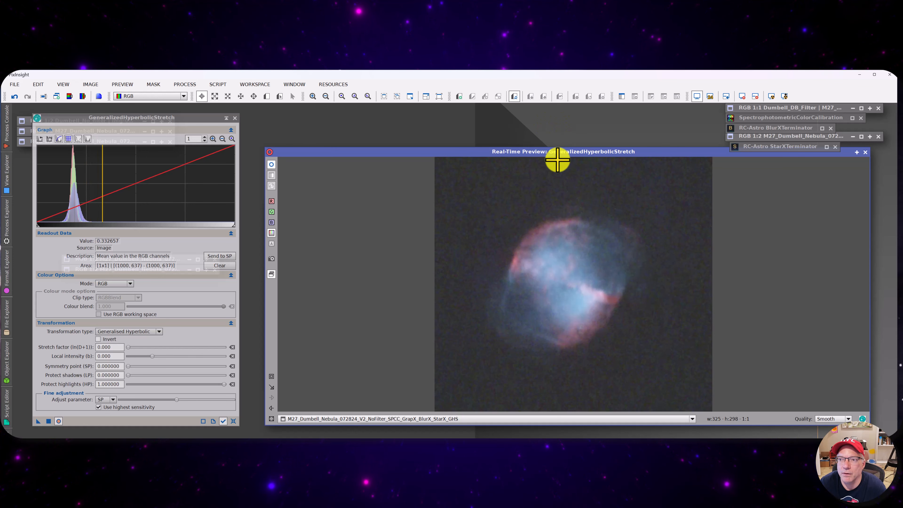
- Compare the GHS preview with the StatS image, sampling the StatS nebula's brightness, and bring the preview back over the images
drag(557, 160, 575, 387)
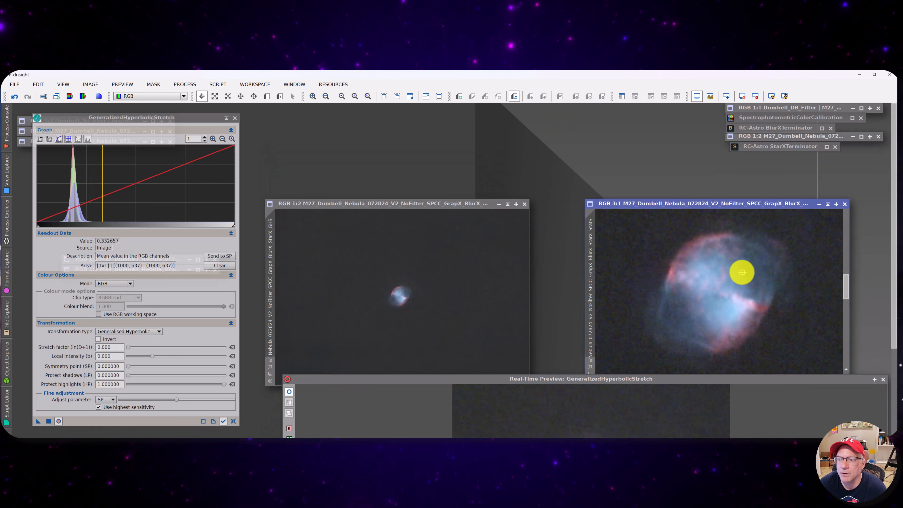
drag(741, 272, 682, 253)
click(773, 249)
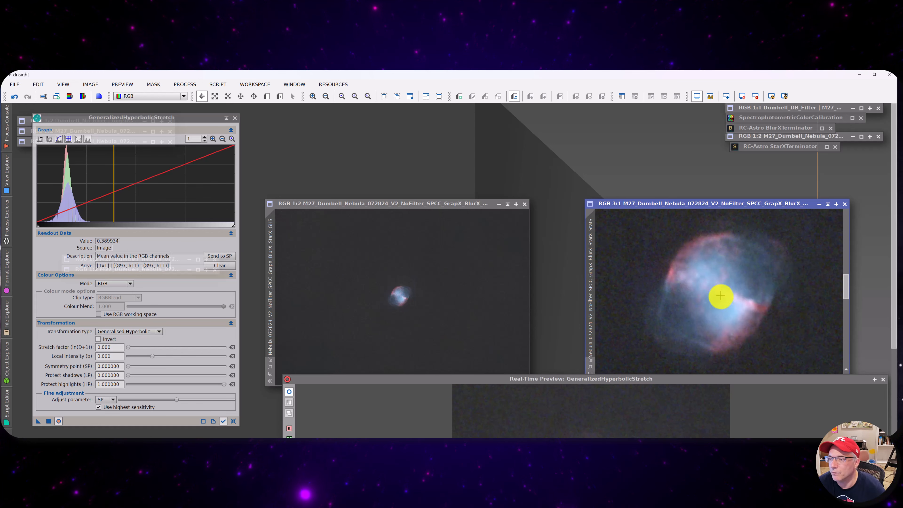
drag(659, 206, 646, 177)
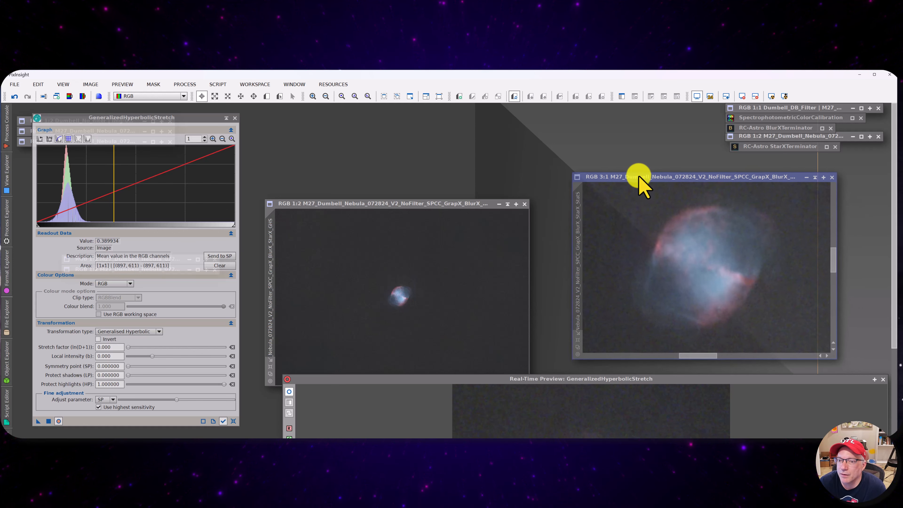
drag(539, 381, 524, 142)
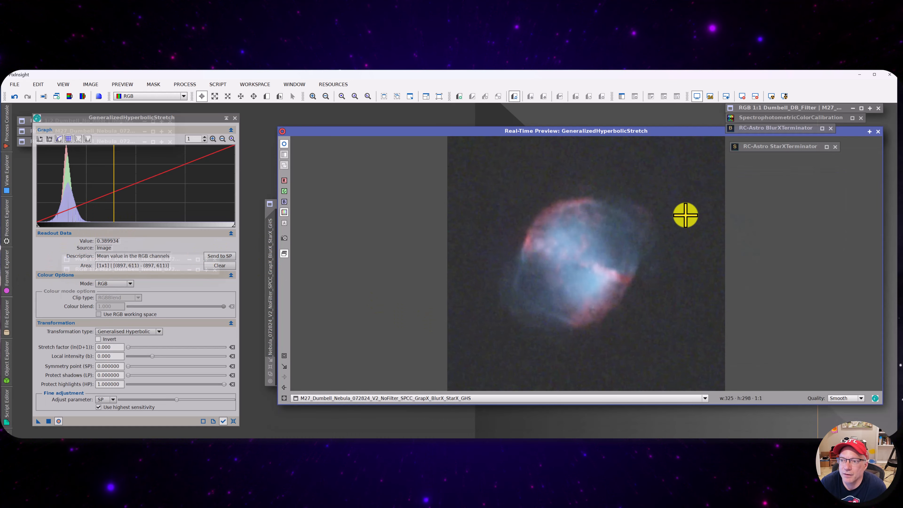
click(619, 223)
click(609, 224)
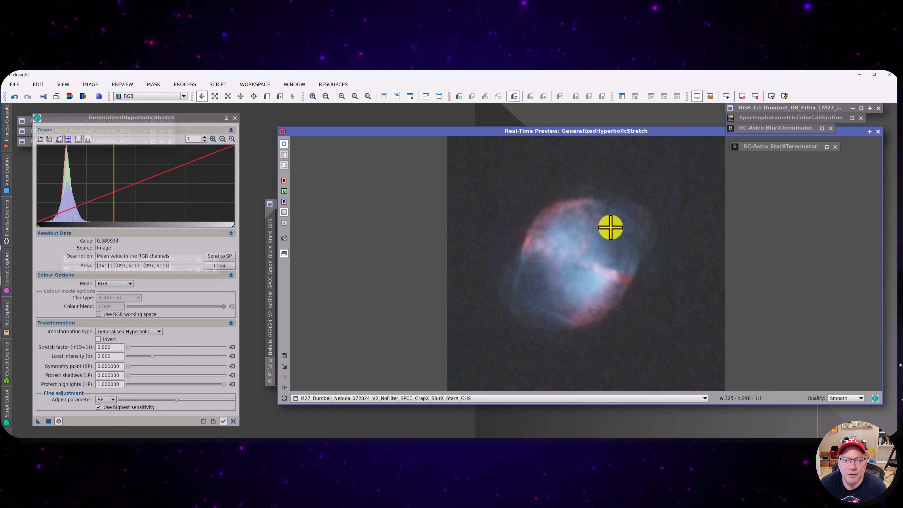
- Sample the nebula's brightness in the real-time preview, move the preview off the images, and sample the StatS nebula for comparison
click(610, 223)
drag(366, 132, 357, 132)
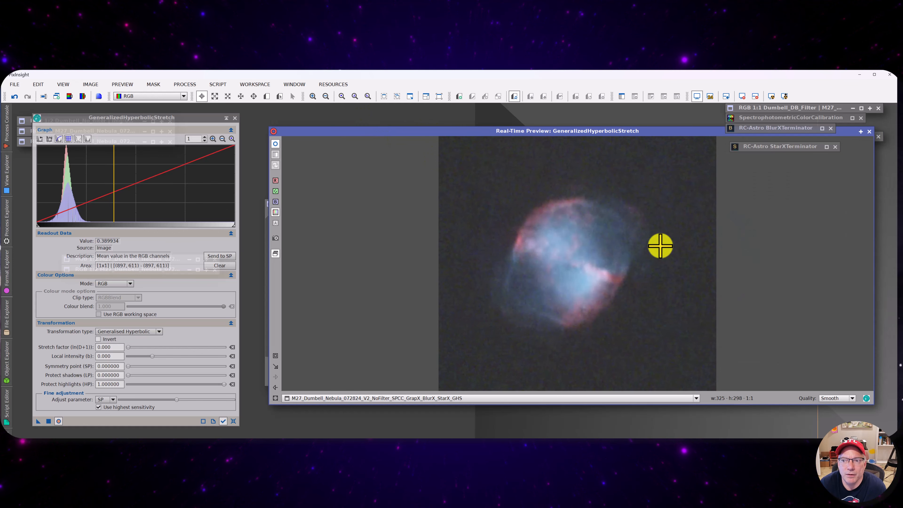
drag(580, 235, 556, 253)
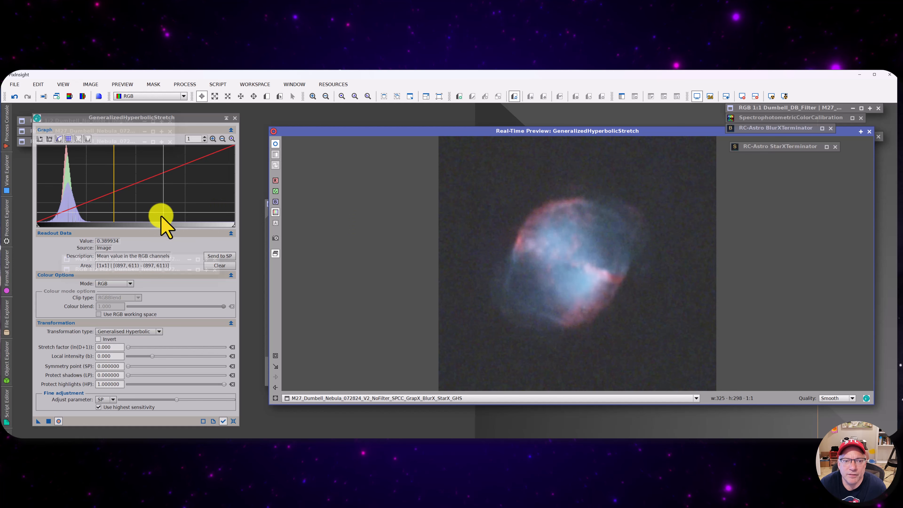
drag(637, 218, 633, 213)
drag(613, 130, 739, 308)
mouse_move(739, 230)
mouse_down()
mouse_move(738, 216)
mouse_move(739, 225)
mouse_up()
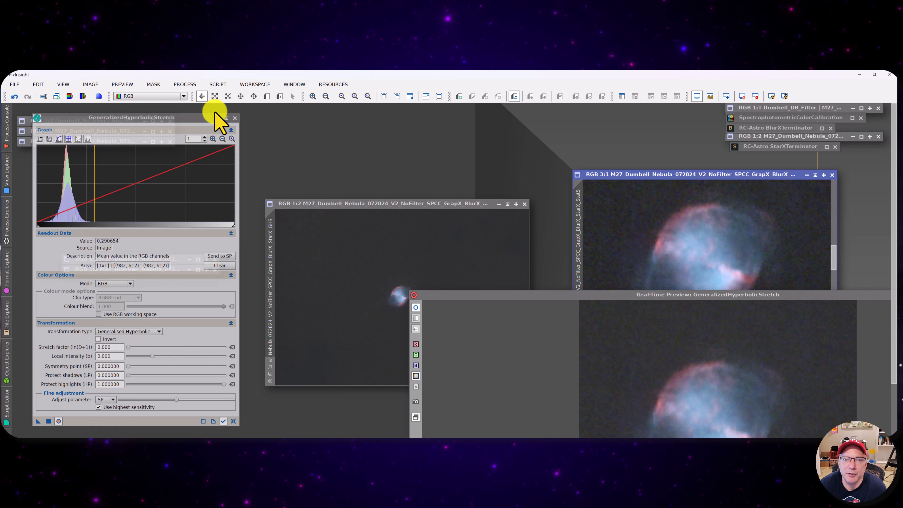
- Inspect the GHS histogram at zoom 20 and higher around the data peak, finishing at a zoom of 5
click(222, 138)
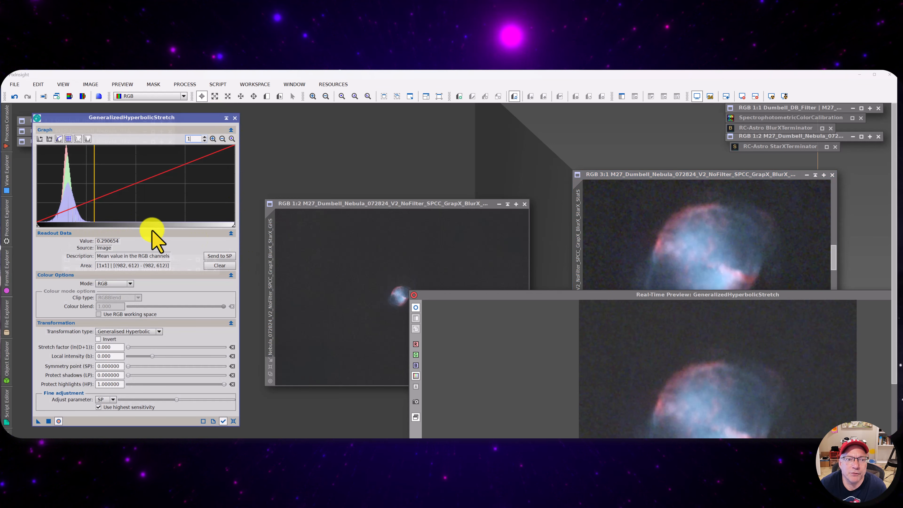
click(212, 138)
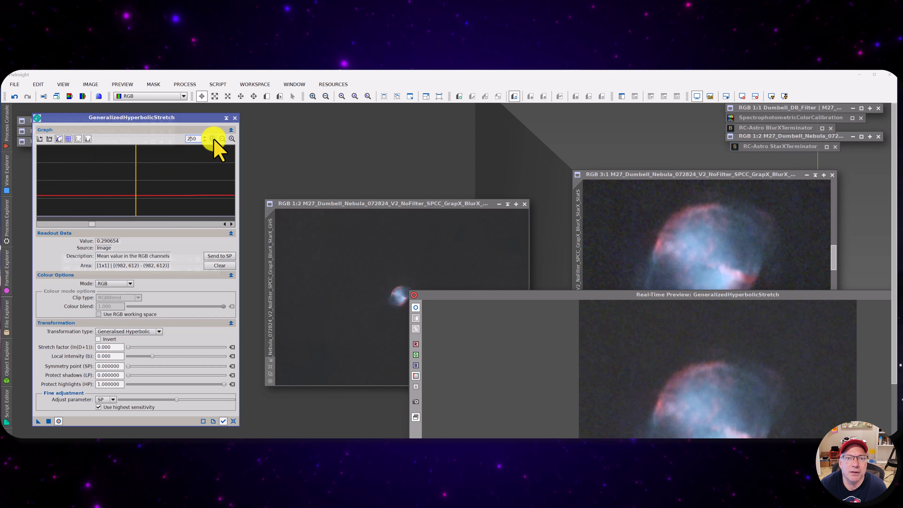
click(222, 139)
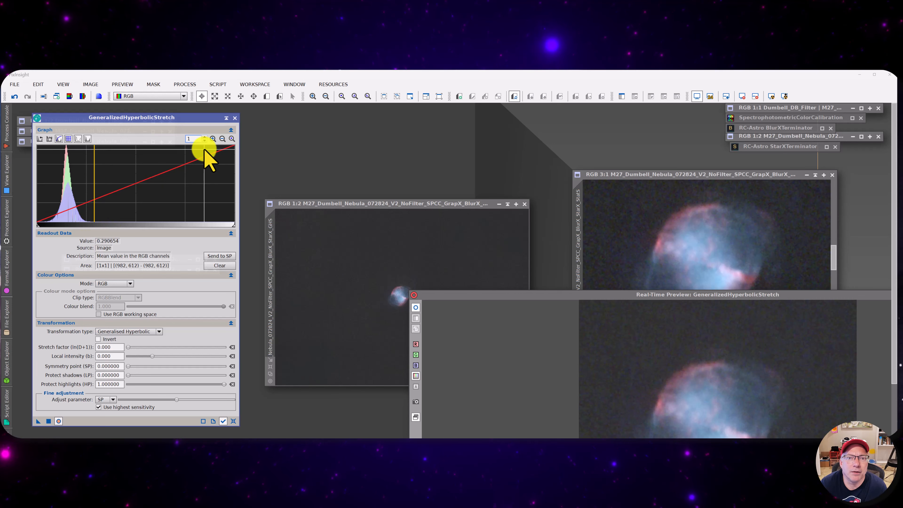
drag(191, 138, 161, 140)
text(20)
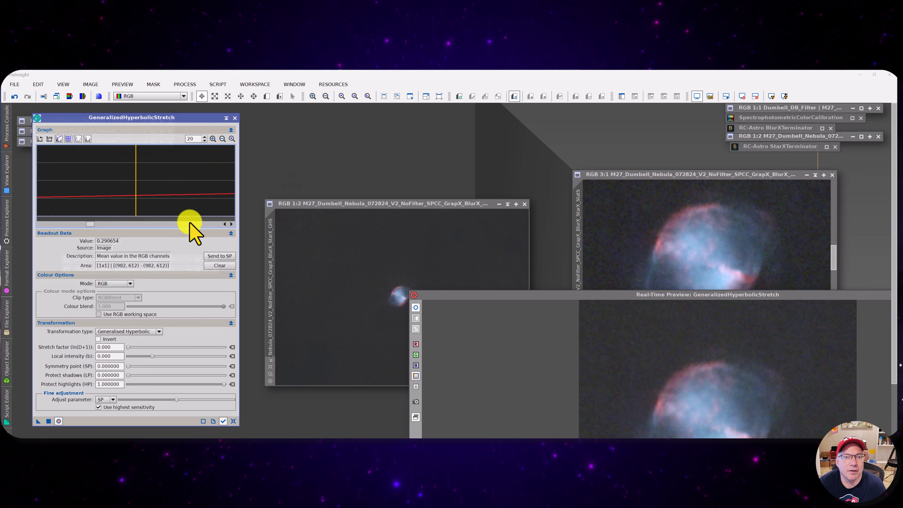
drag(91, 224, 67, 224)
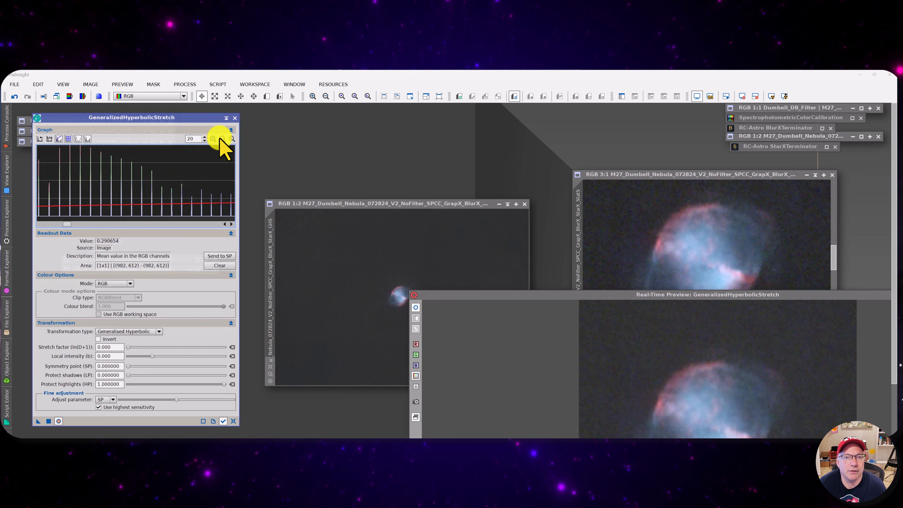
scroll(191, 156, up, 5)
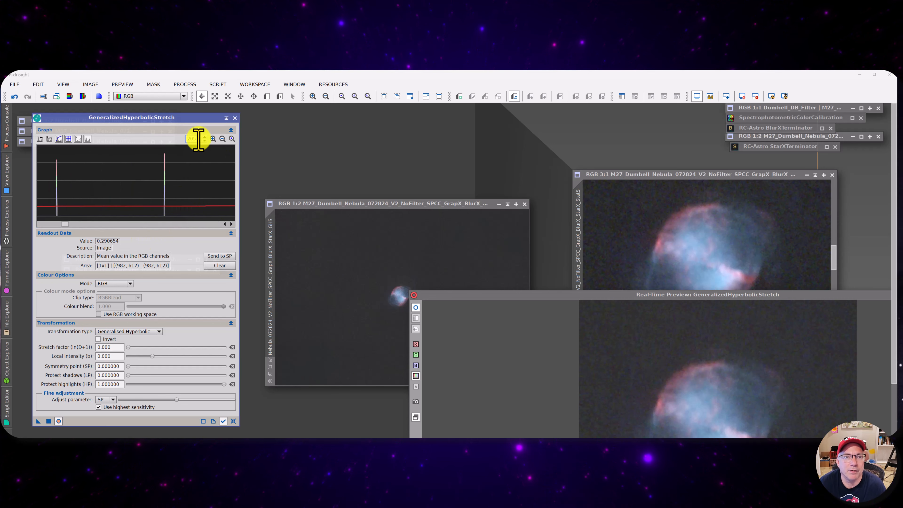
scroll(146, 148, down, 6)
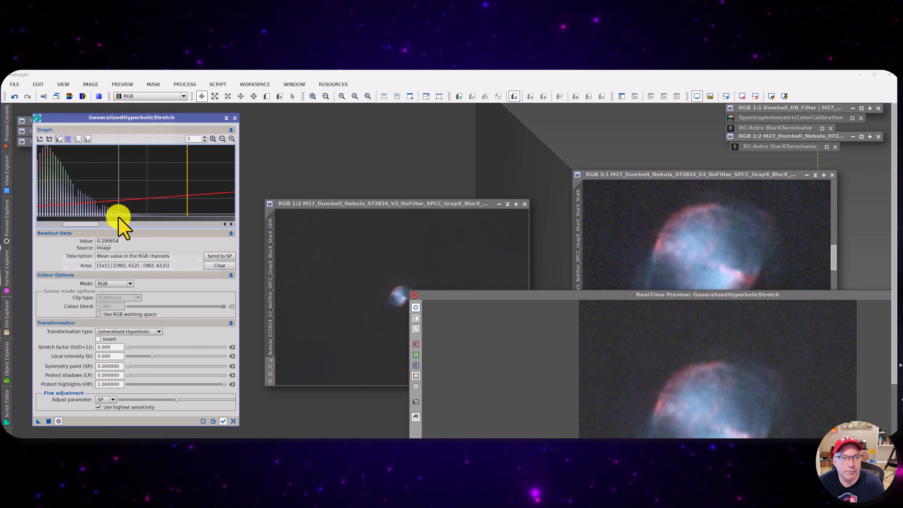
- Sample the upper-right part of the nebula in the StatS image and use its brightness, 0.325668, as the symmetry point
click(404, 290)
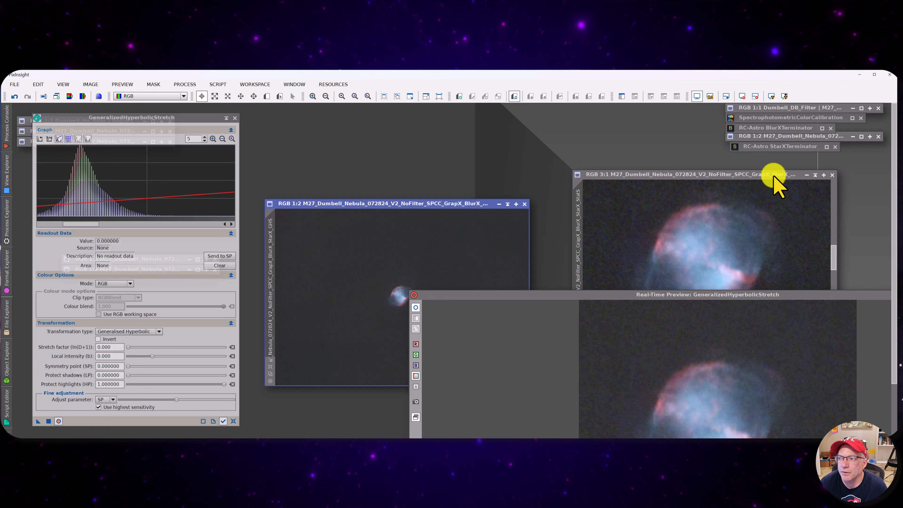
drag(756, 226, 672, 256)
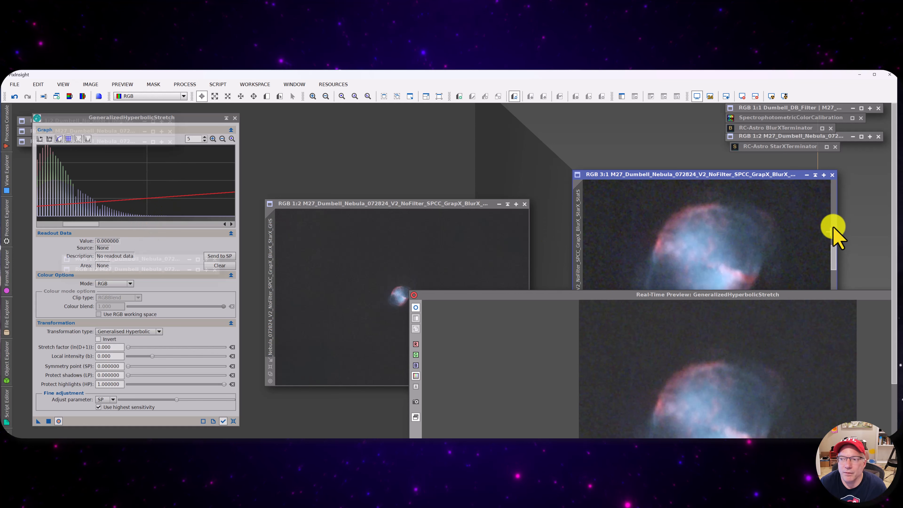
drag(752, 218, 750, 220)
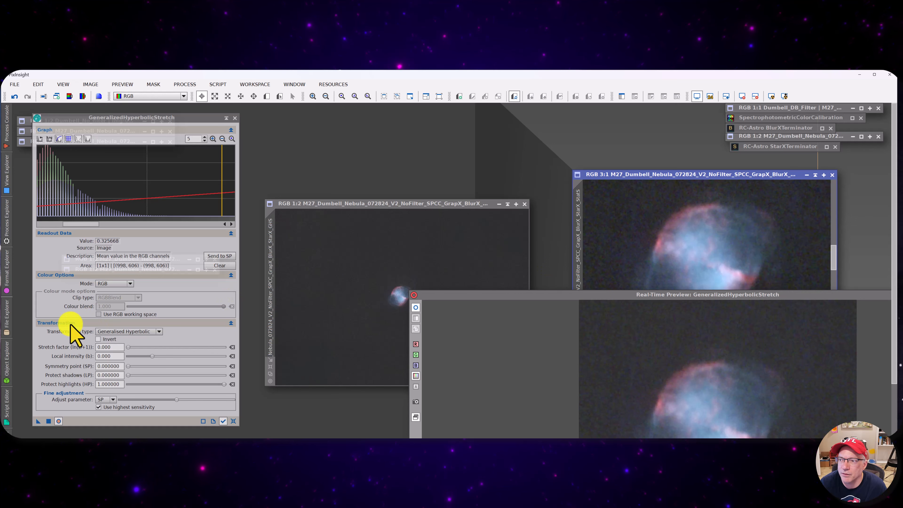
click(220, 258)
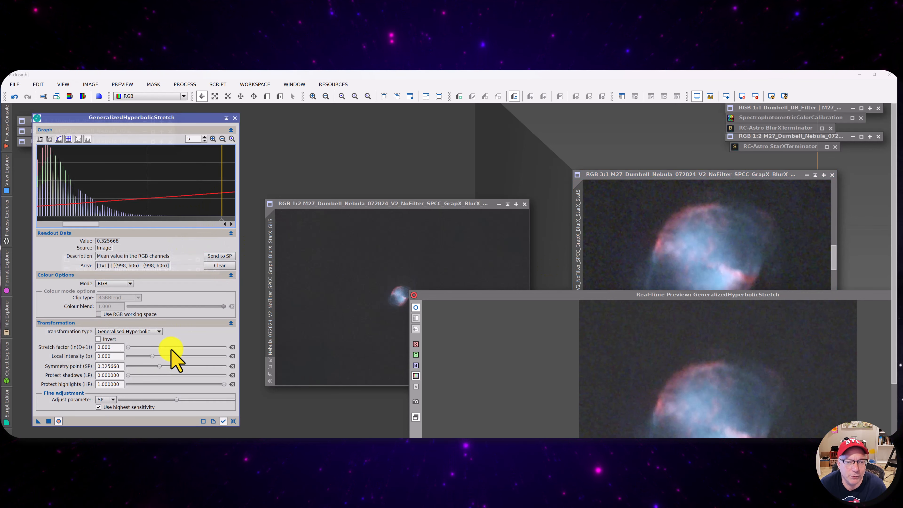
- Try a stretch factor of 1.540 with the preview brought back over the images, then return the factor to 0
drag(129, 347, 134, 348)
drag(548, 297, 430, 106)
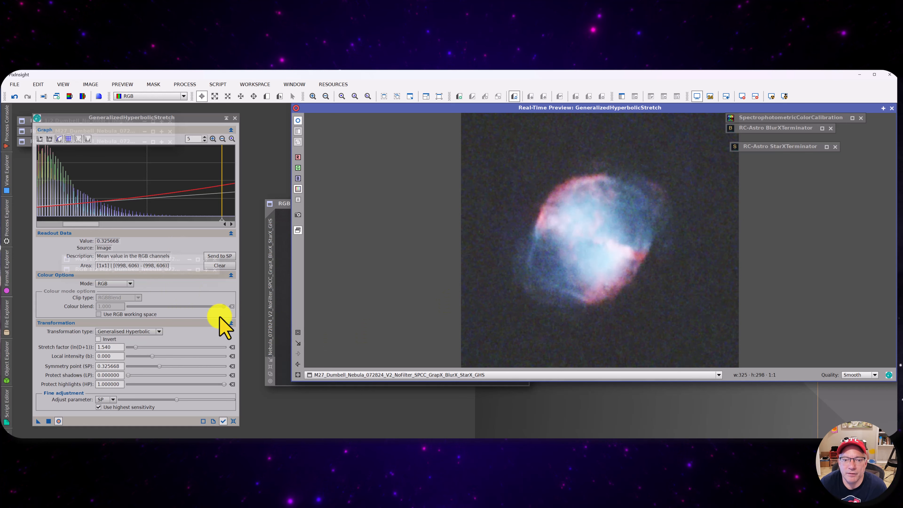
drag(135, 349, 133, 347)
drag(132, 348, 113, 348)
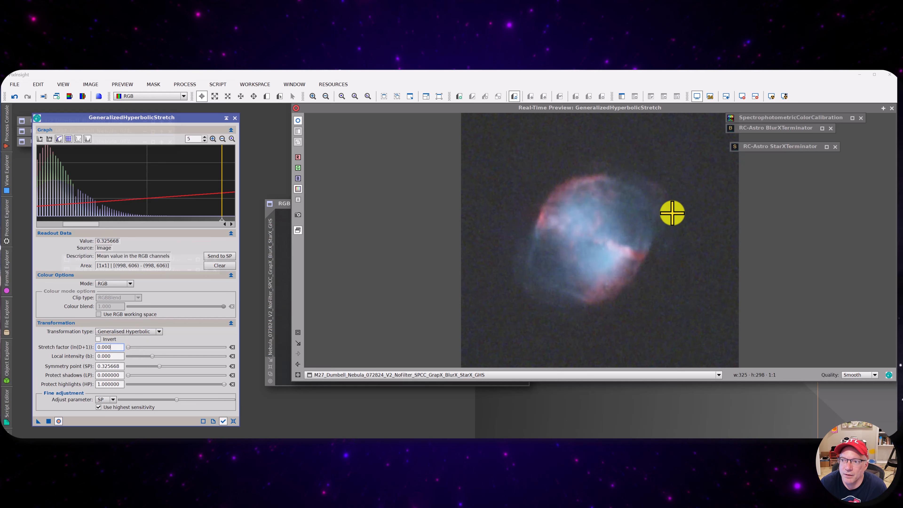
- Set the stretch factor to 0.820 and the symmetry point to 0.390000 while judging the nebula in the preview
click(634, 191)
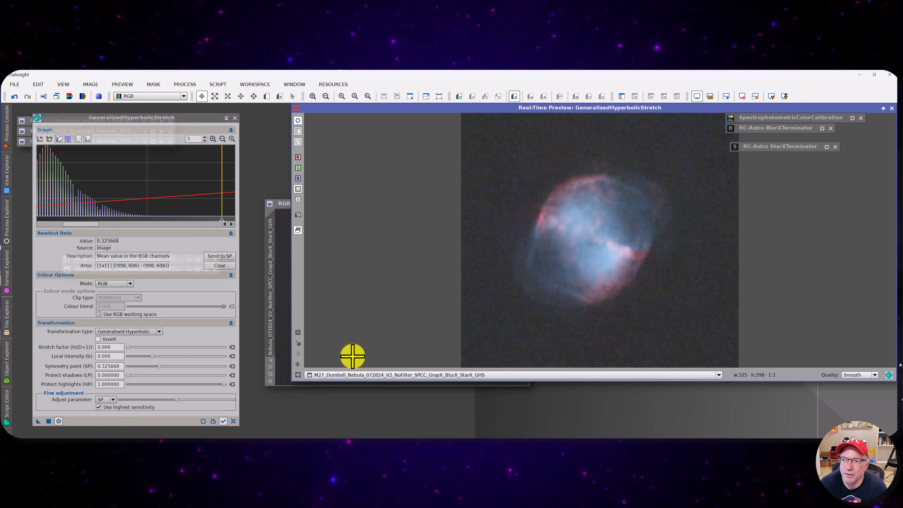
click(227, 258)
drag(130, 348, 136, 346)
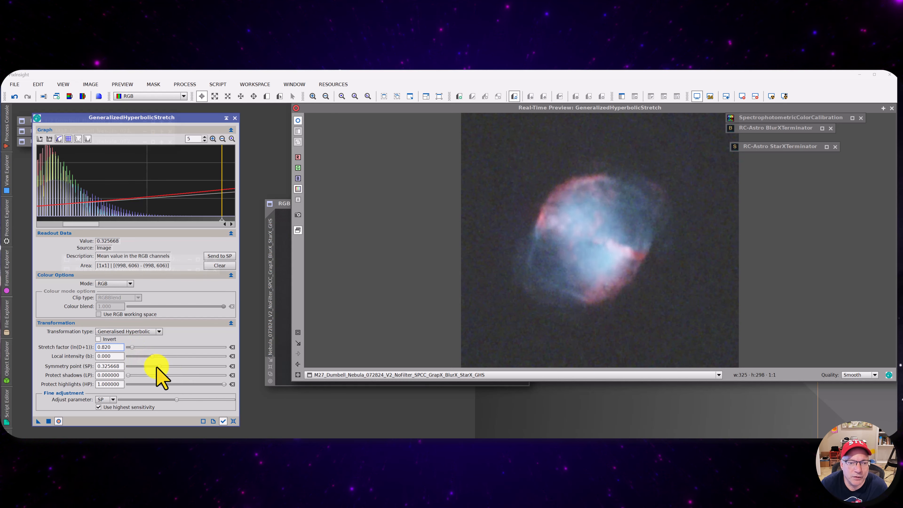
mouse_move(159, 366)
mouse_down()
mouse_move(143, 367)
mouse_move(185, 366)
mouse_move(147, 367)
mouse_move(176, 369)
mouse_move(166, 368)
mouse_up()
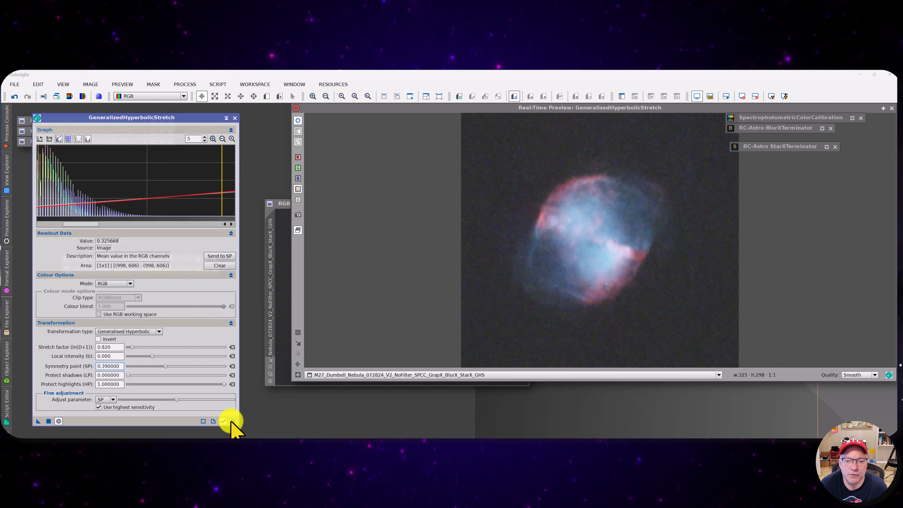
- Toggle the real-time preview off and on repeatedly to compare the nebula before and after the proposed stretch
click(59, 421)
click(59, 421)
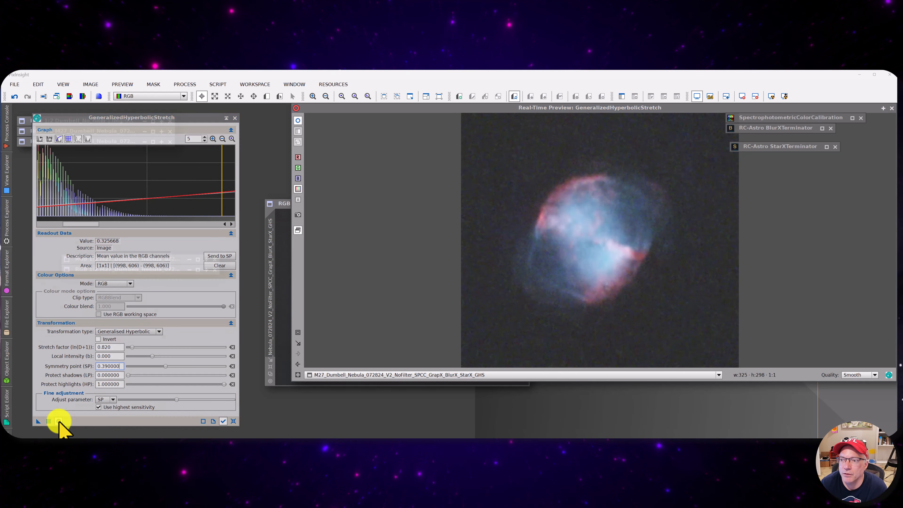
click(58, 422)
click(58, 421)
click(59, 421)
click(58, 421)
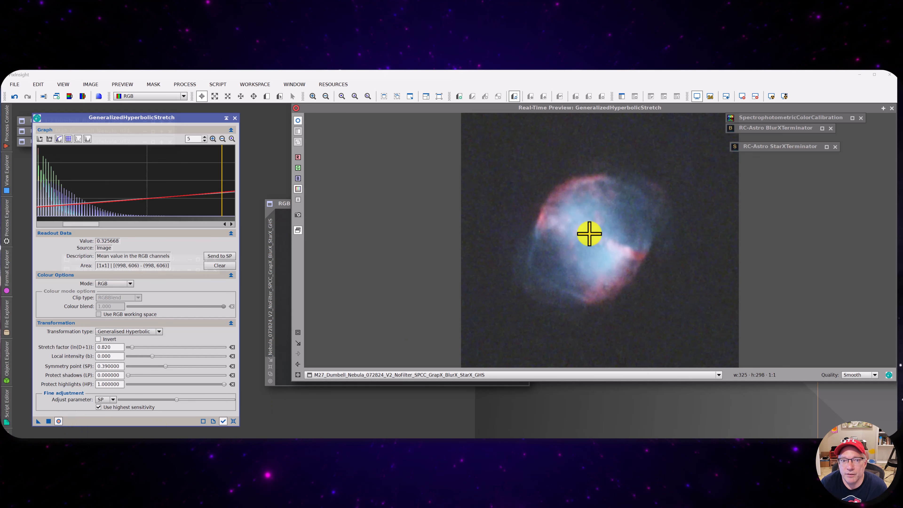
- Reset the GeneralizedHyperbolicStretch parameters, then close the process and the real-time preview
click(233, 421)
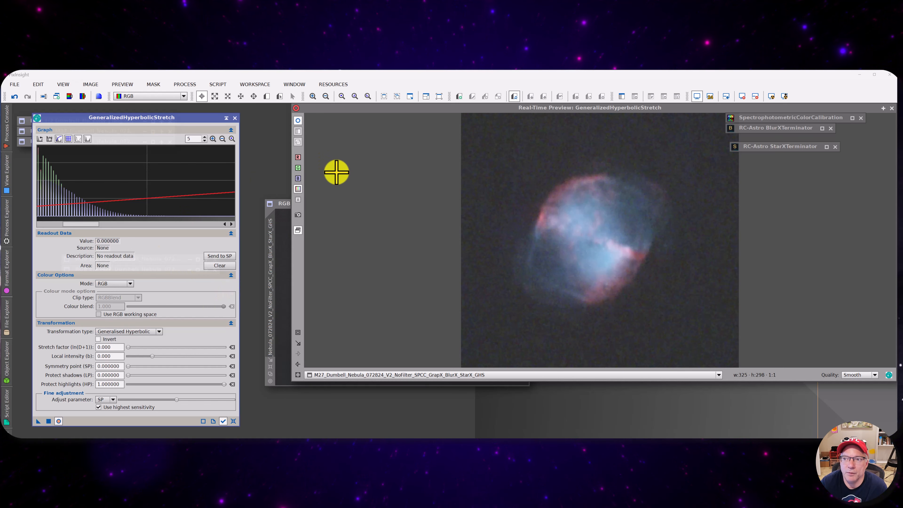
click(235, 117)
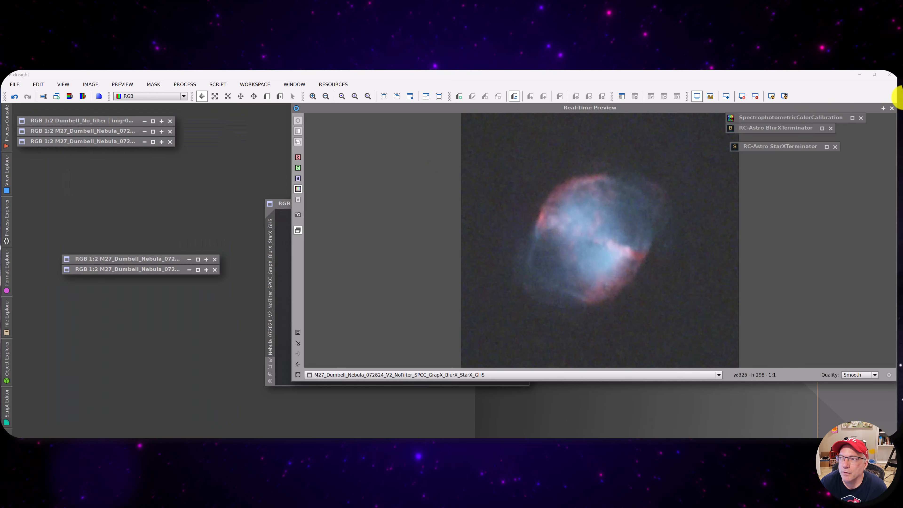
click(891, 108)
- Compare the nebula and background of the StatS and GHS images at several magnifications, bringing both images to 2:1
scroll(720, 281, up, 1)
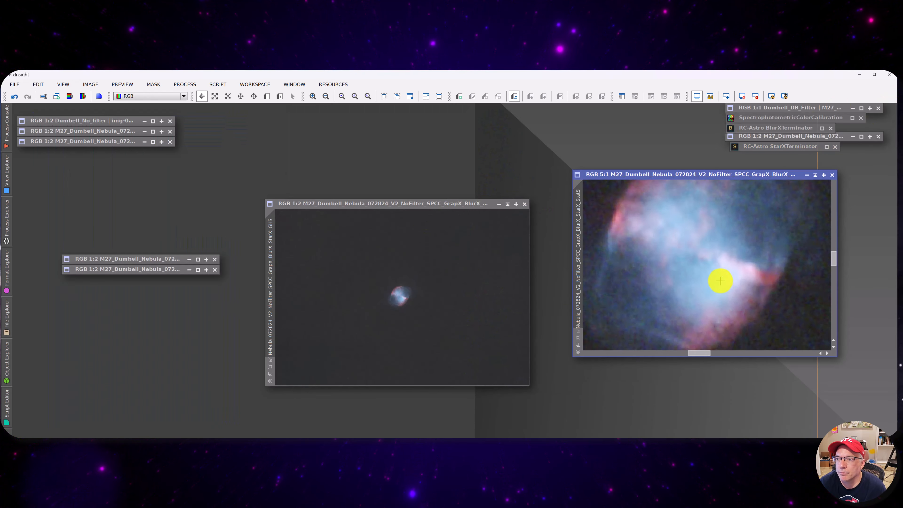
scroll(720, 280, down, 4)
scroll(718, 278, down, 2)
scroll(725, 270, up, 1)
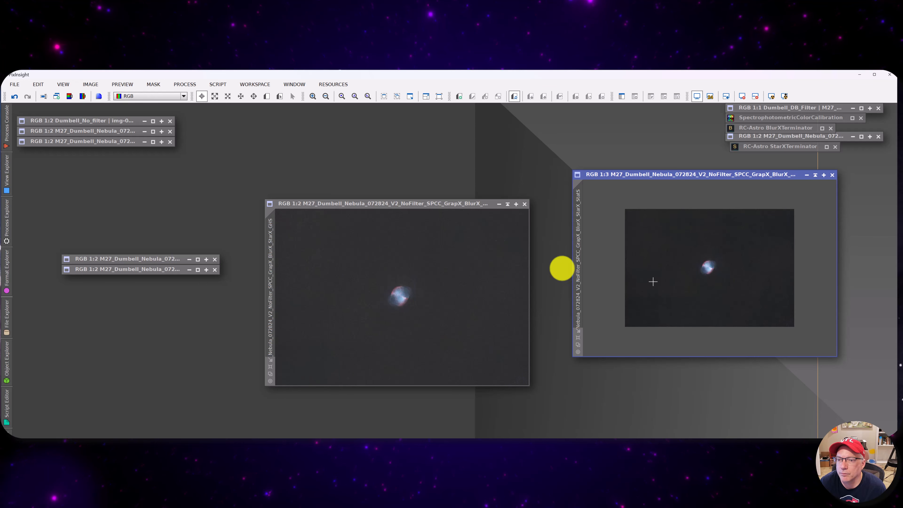
scroll(402, 292, up, 2)
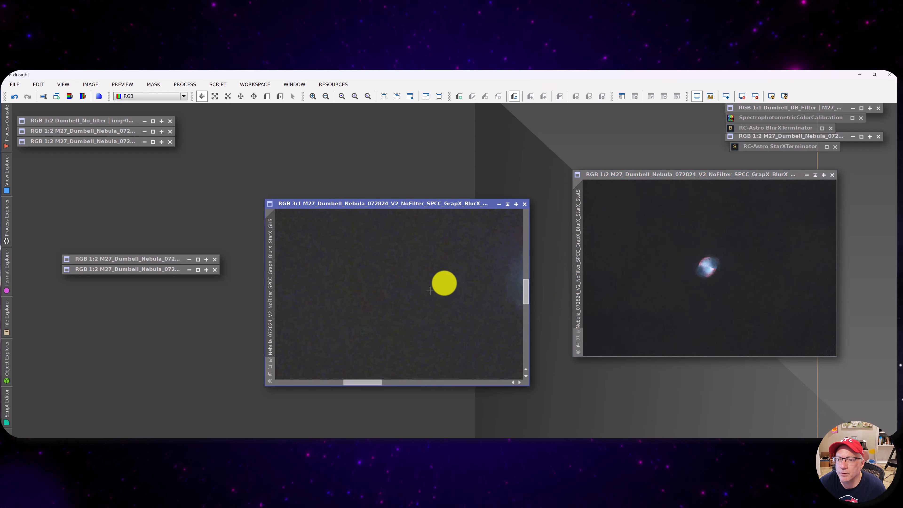
scroll(709, 275, up, 3)
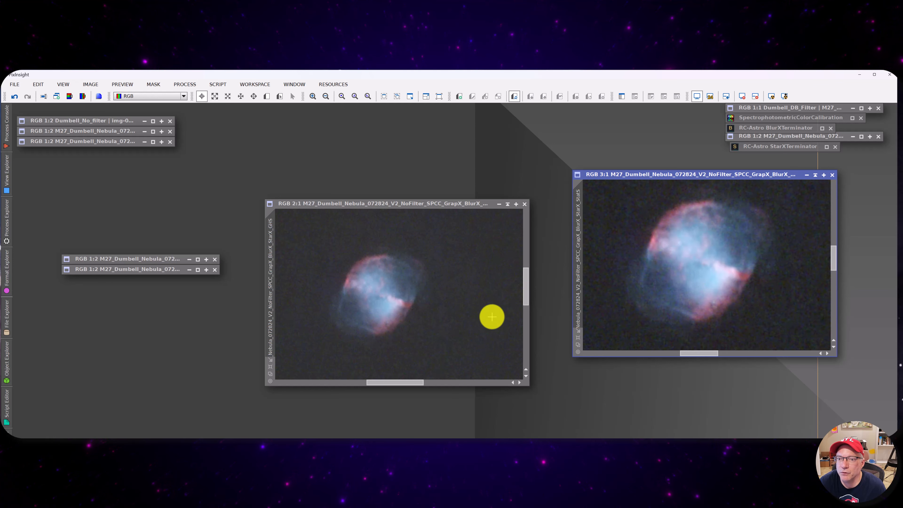
scroll(701, 290, down, 2)
scroll(701, 291, up, 4)
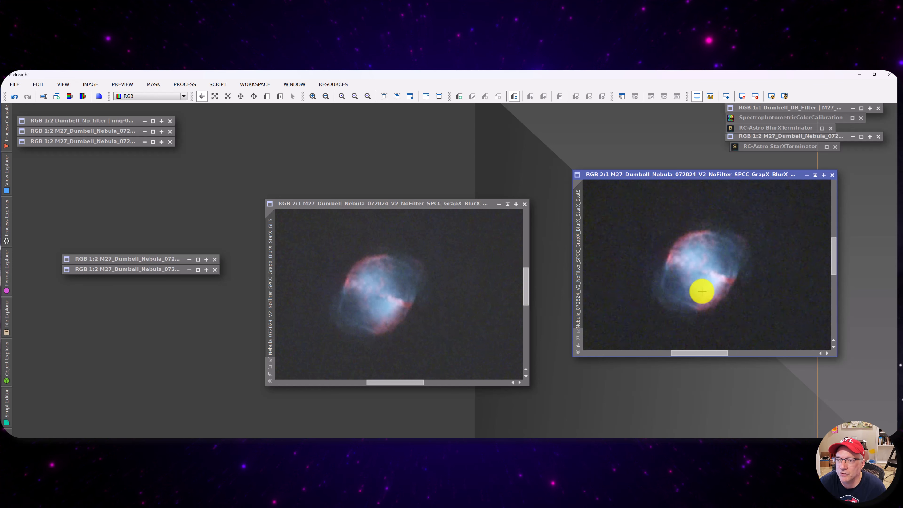
scroll(702, 291, down, 2)
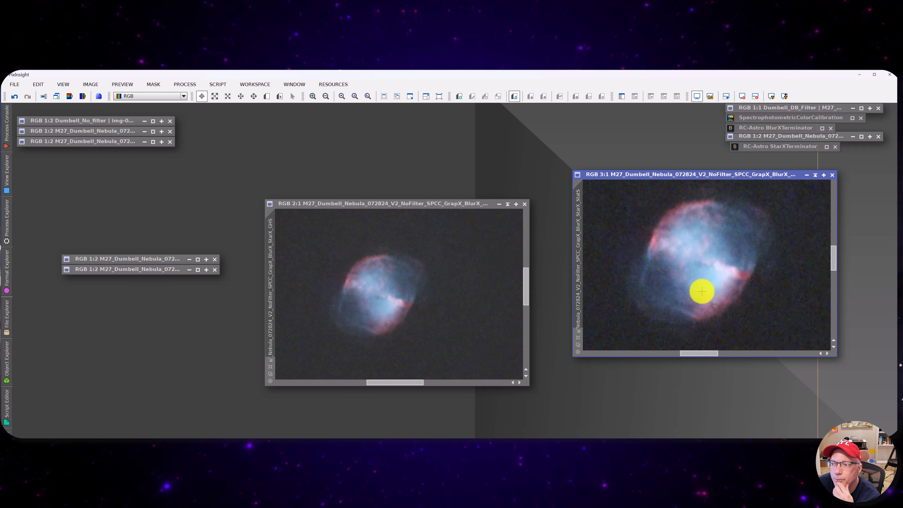
scroll(701, 291, down, 3)
scroll(701, 290, up, 2)
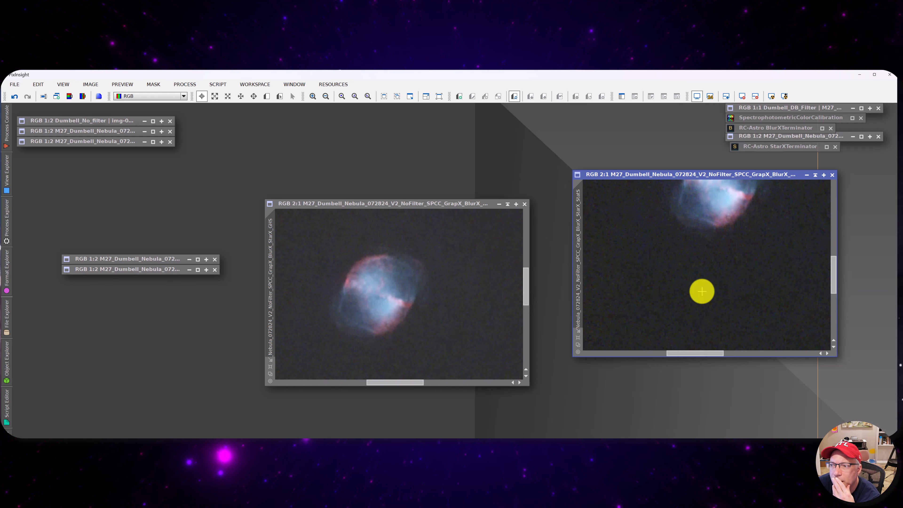
- Center the nebula in the StatS image at 1:1 and move the GHS image window level with it to compare them
drag(692, 266, 659, 336)
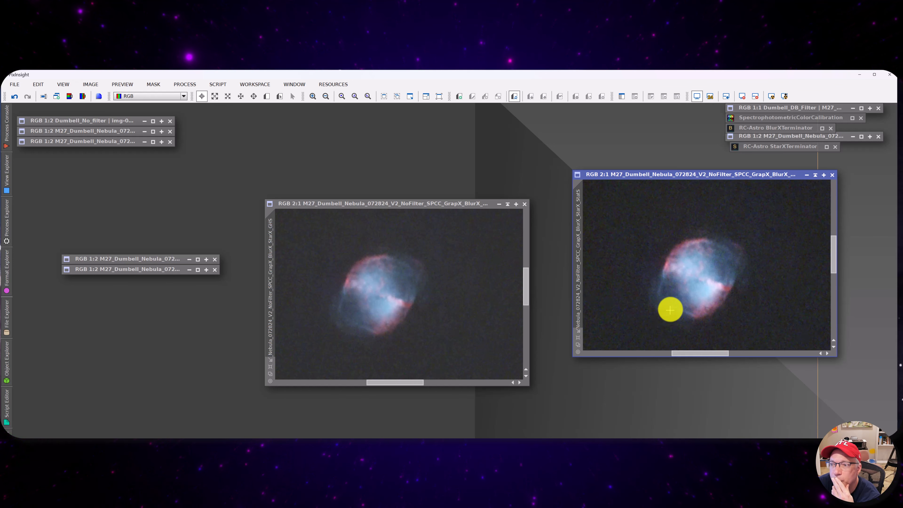
scroll(671, 306, down, 1)
drag(681, 313, 703, 286)
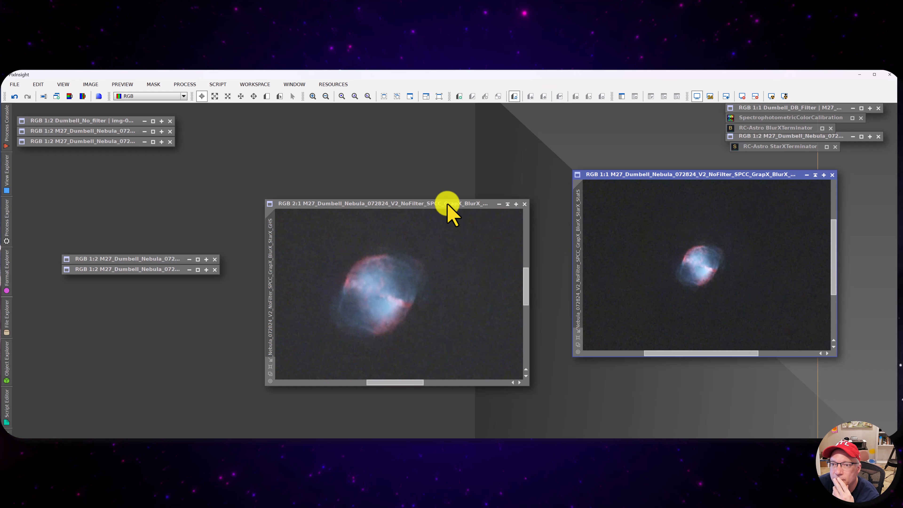
drag(447, 205, 427, 181)
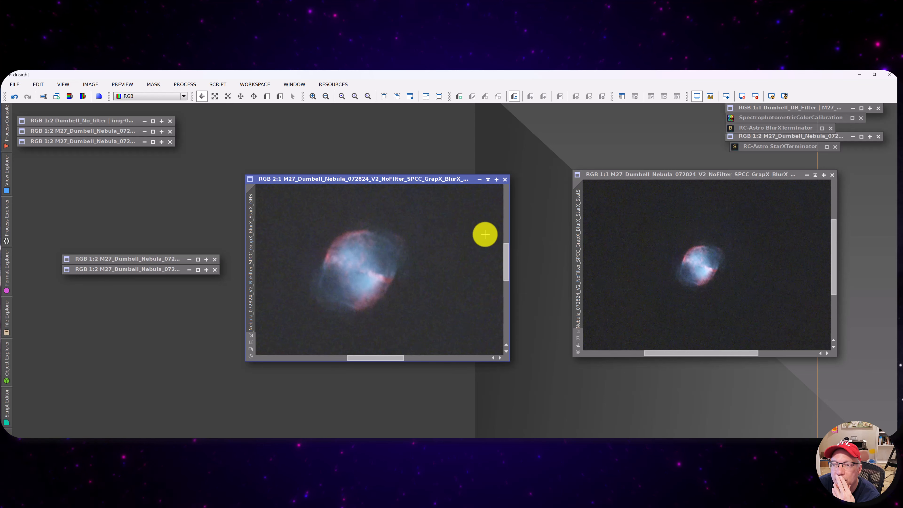
mouse_move(576, 221)
mouse_down()
mouse_move(578, 242)
mouse_move(543, 292)
mouse_move(576, 249)
mouse_move(574, 214)
mouse_up()
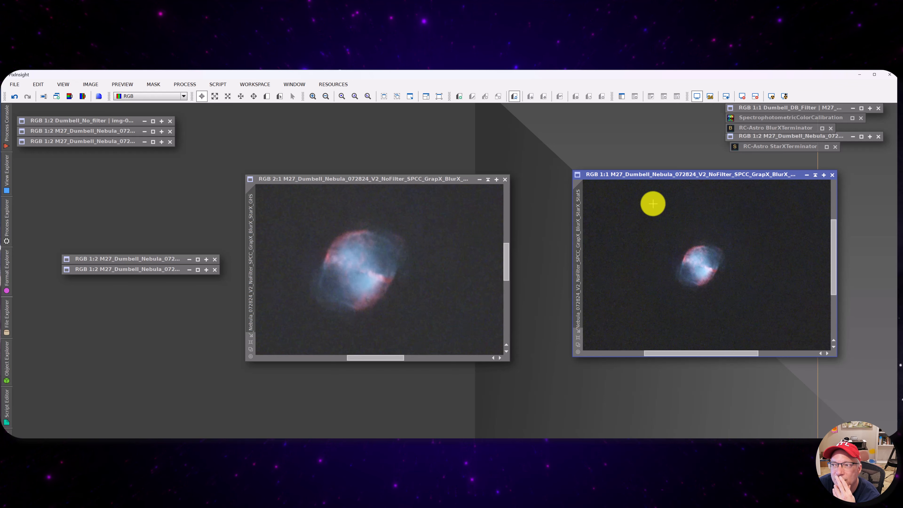
click(18, 96)
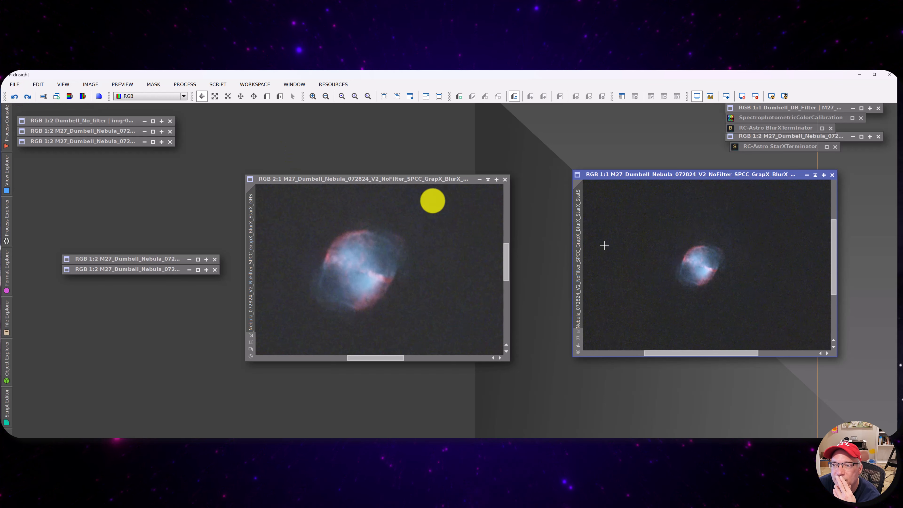
- Try to change the suffix of the StatS image's identifier to GHS
click(31, 97)
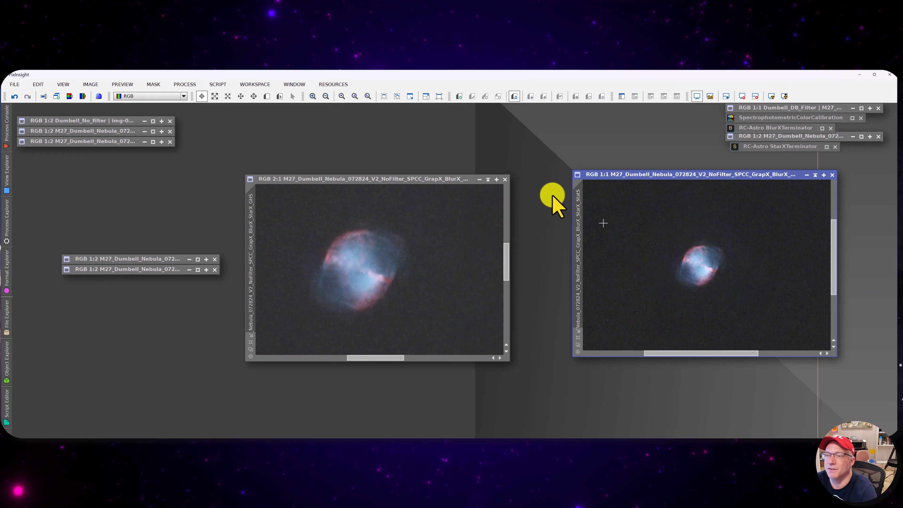
double_click(577, 197)
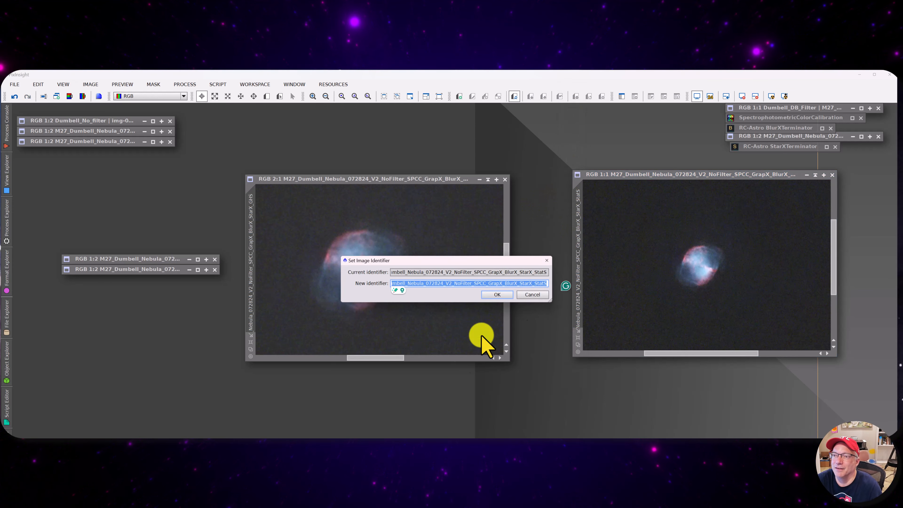
drag(534, 284, 561, 284)
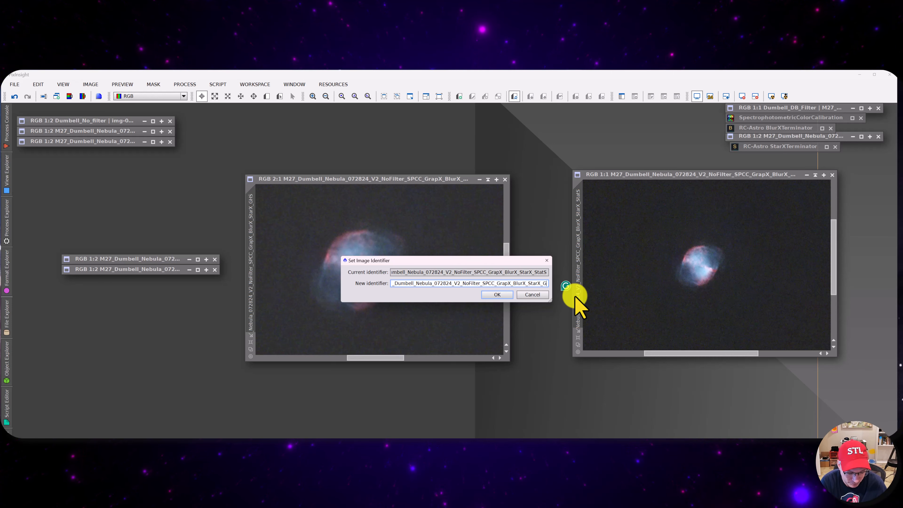
text(GHS)
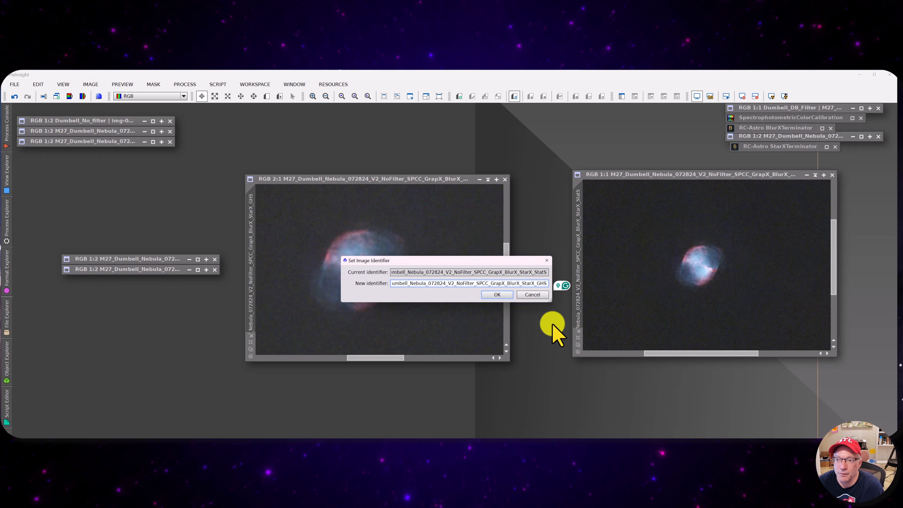
click(499, 294)
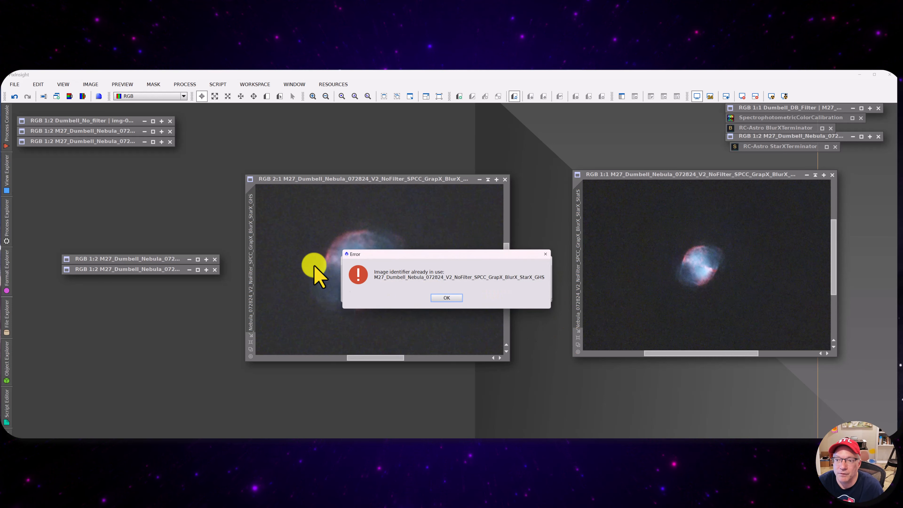
click(449, 298)
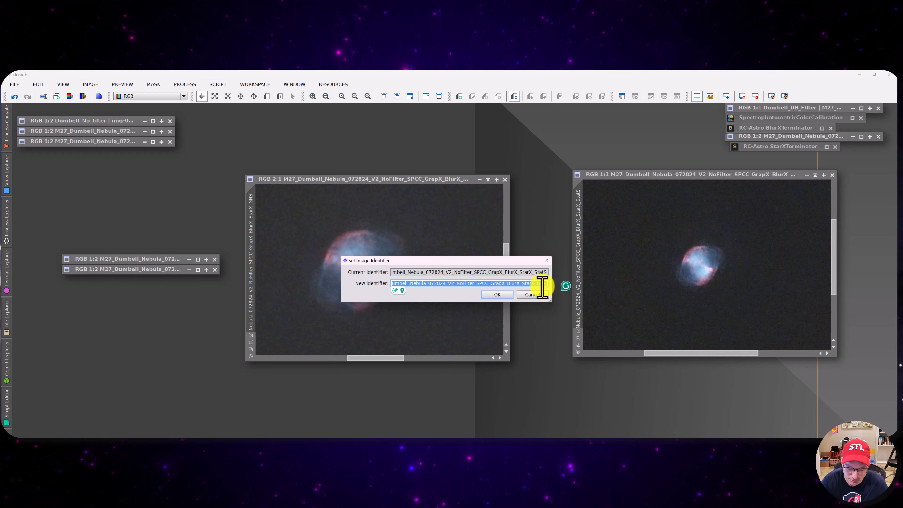
key(BackSpace)
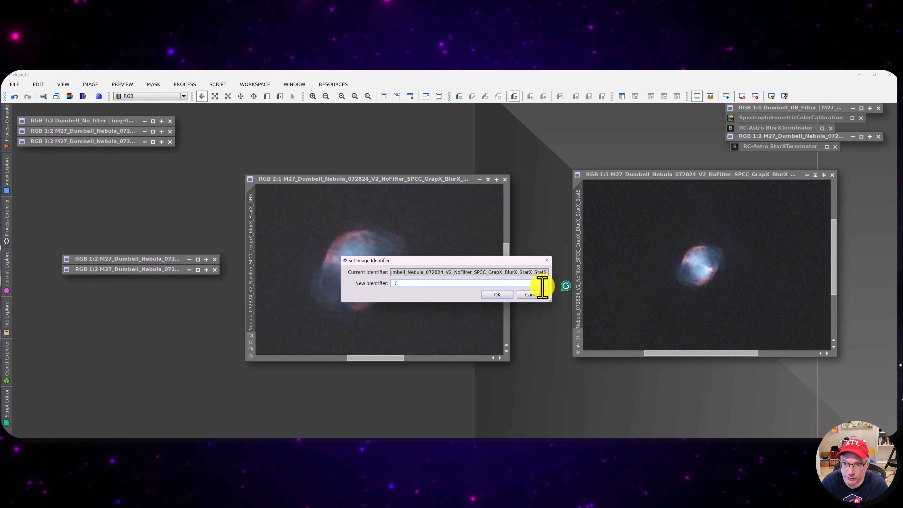
text(_C)
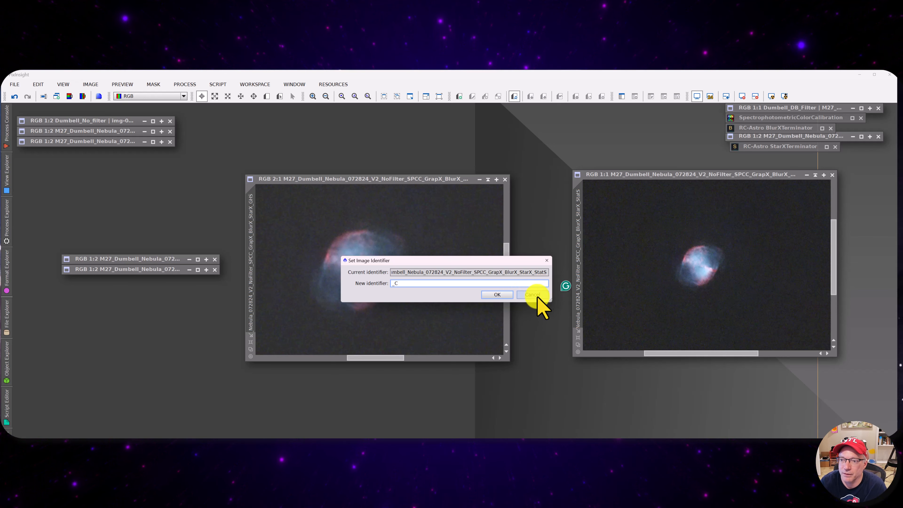
click(531, 294)
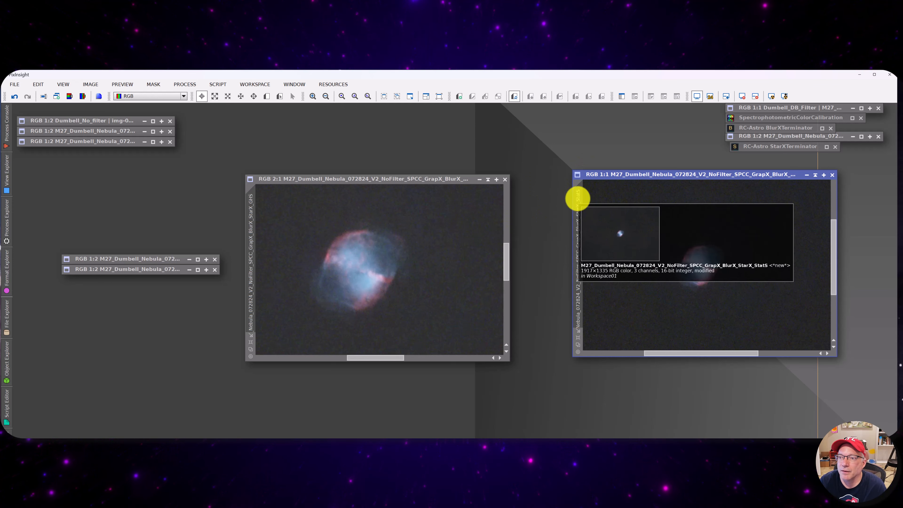
- Shorten the identifier suffix of the StatS image to Stat by removing its last letter
double_click(578, 198)
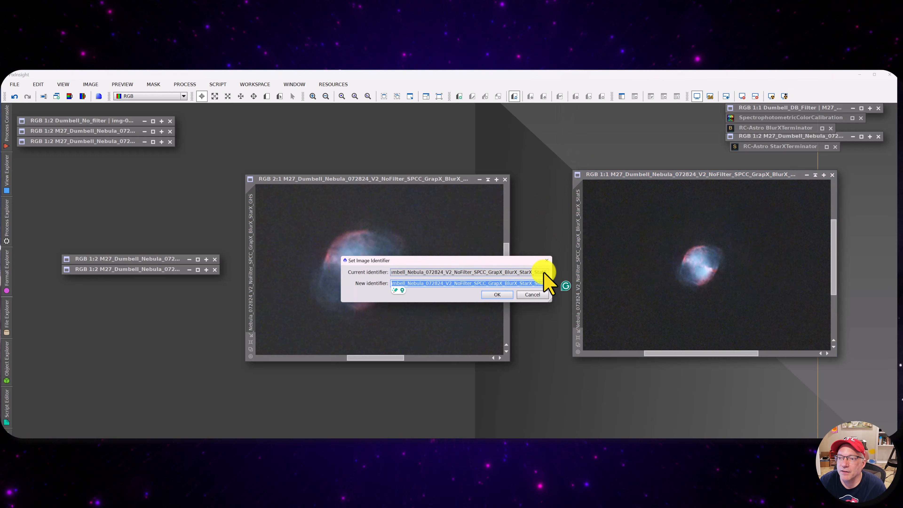
click(544, 282)
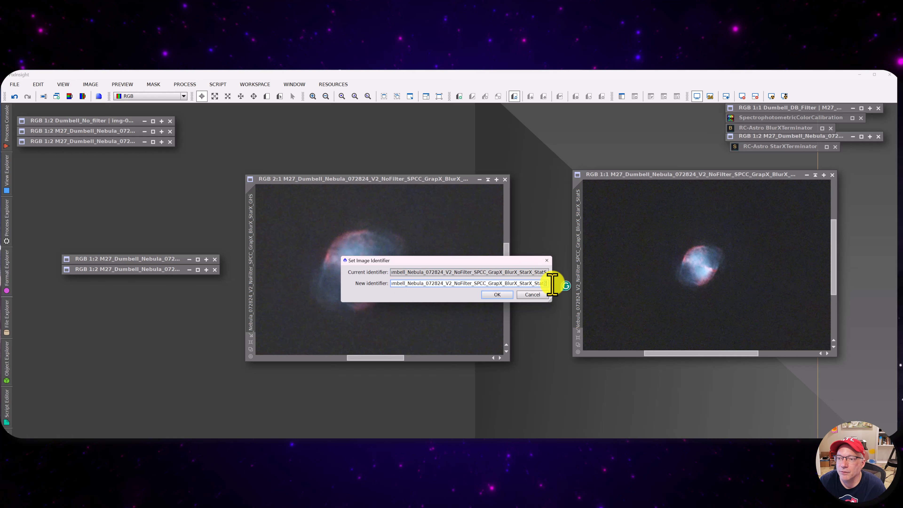
key(BackSpace)
click(501, 295)
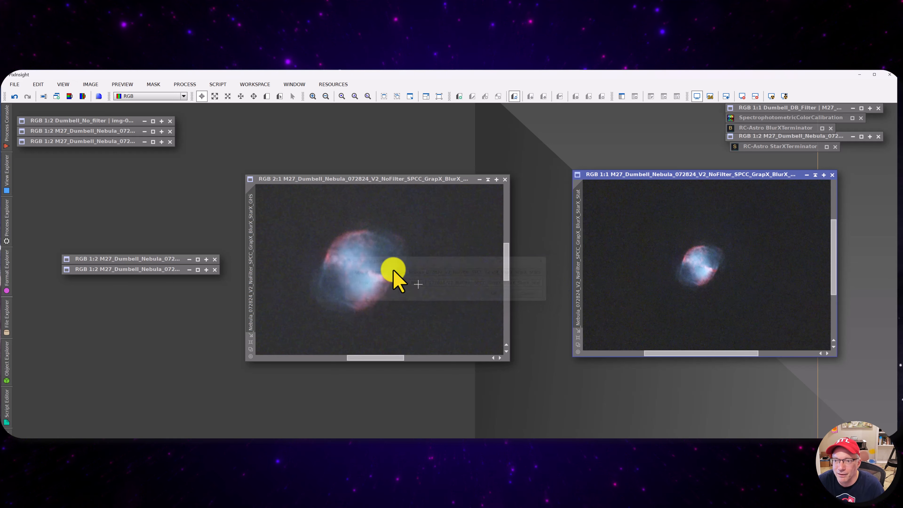
- Change the identifier suffix of the 2:1 nebula image from GHS to StatS
double_click(250, 201)
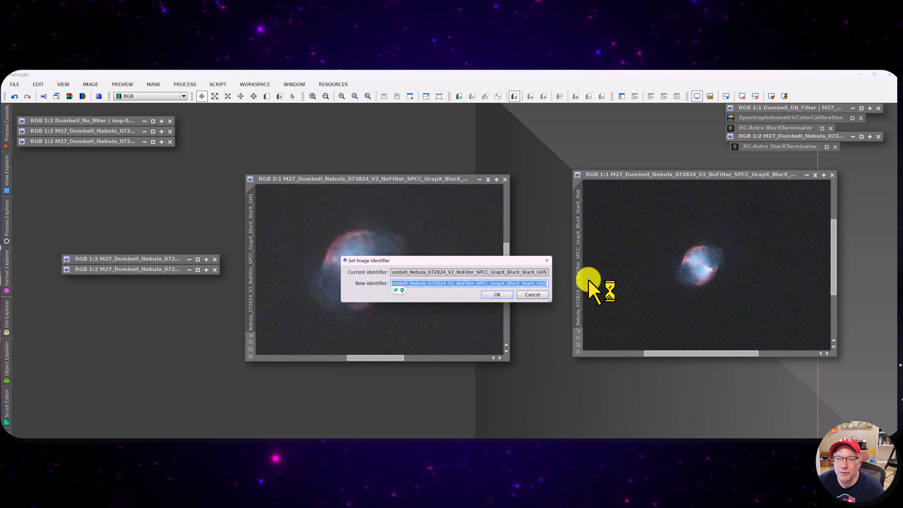
drag(536, 284, 575, 286)
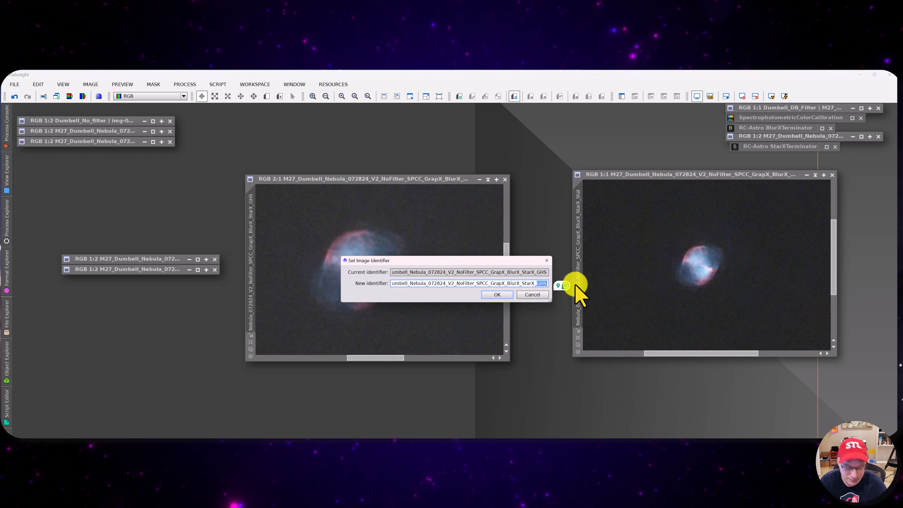
text(STATS)
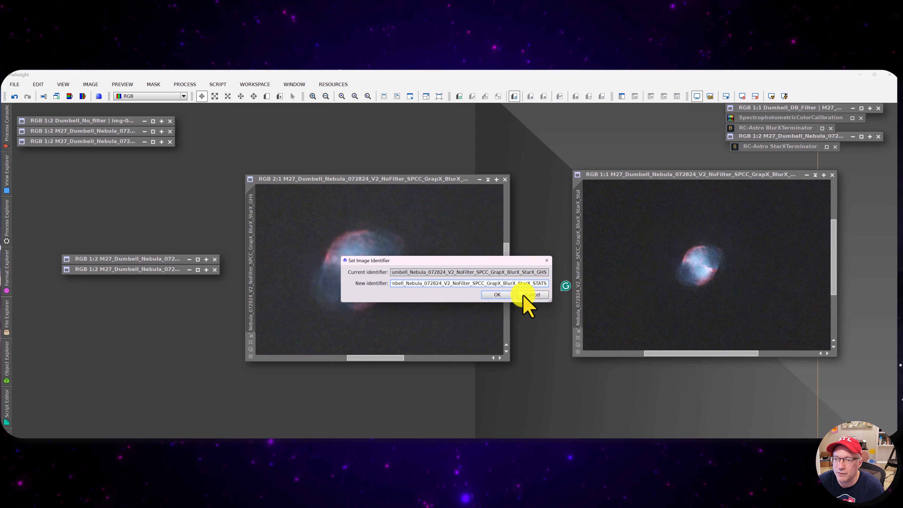
drag(536, 284, 560, 289)
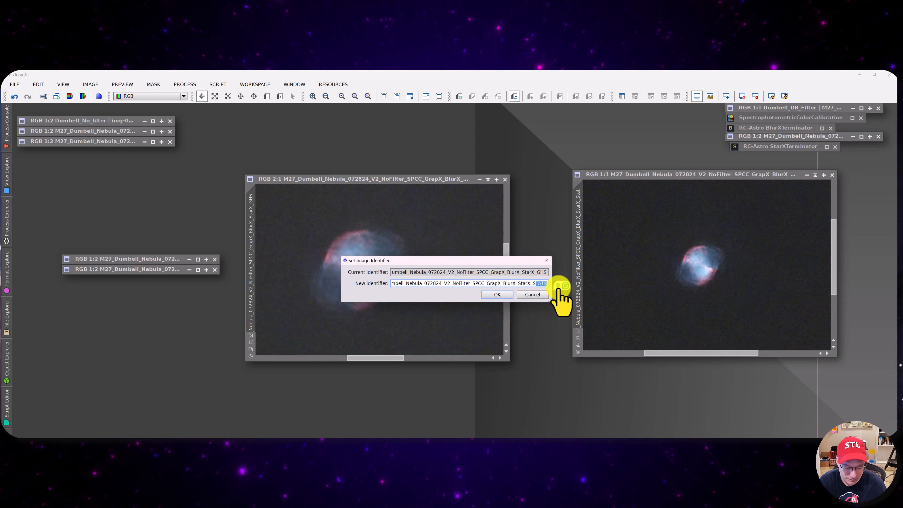
text(tat)
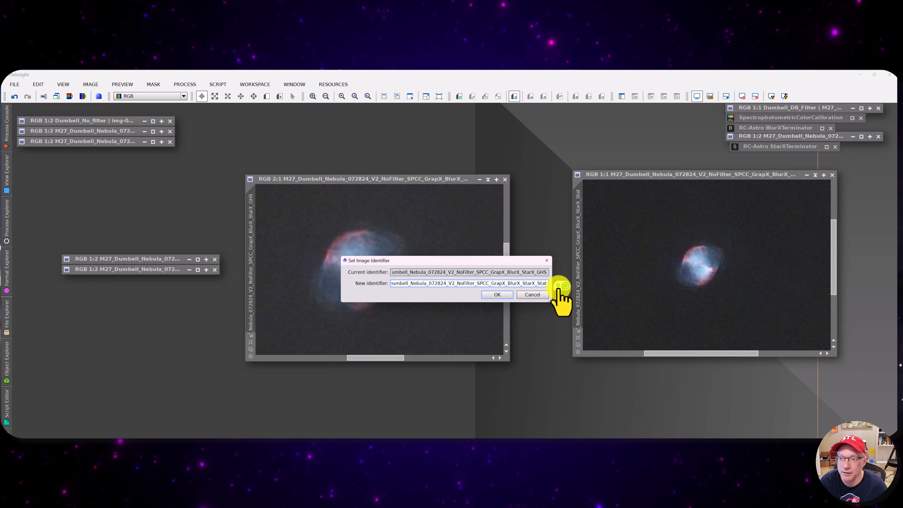
text(S)
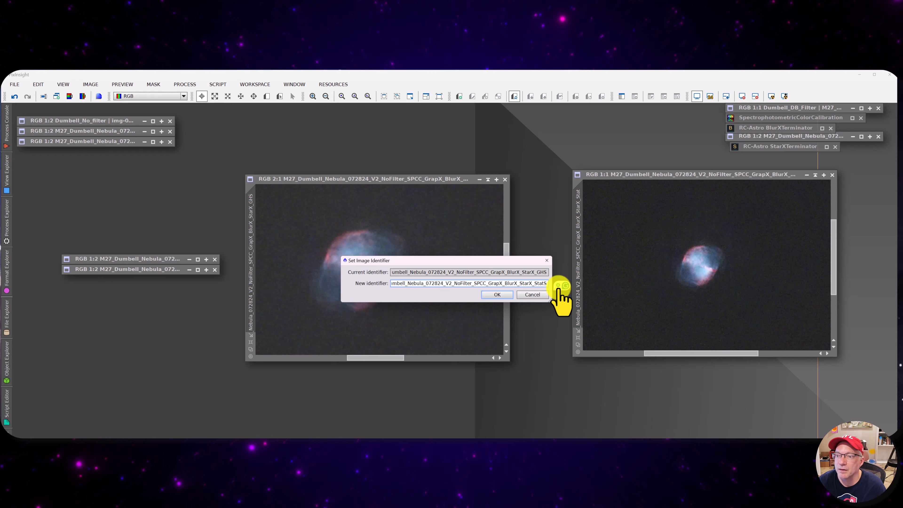
click(497, 295)
- Change the identifier suffix of the 1:1 nebula image from Stat to GHS
double_click(578, 212)
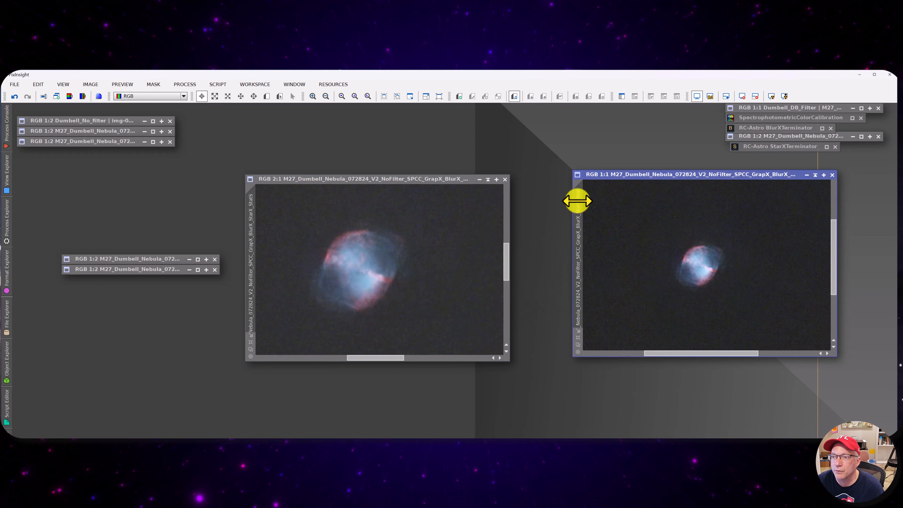
drag(536, 283, 569, 286)
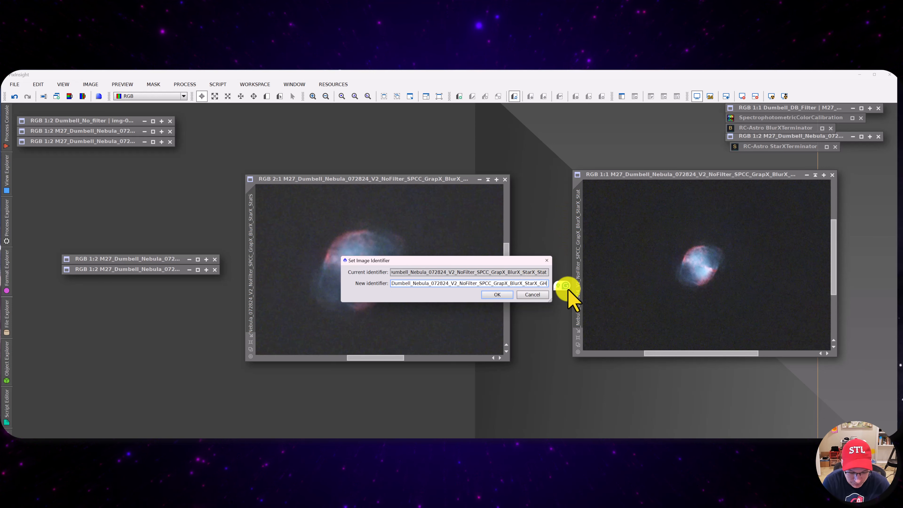
click(494, 296)
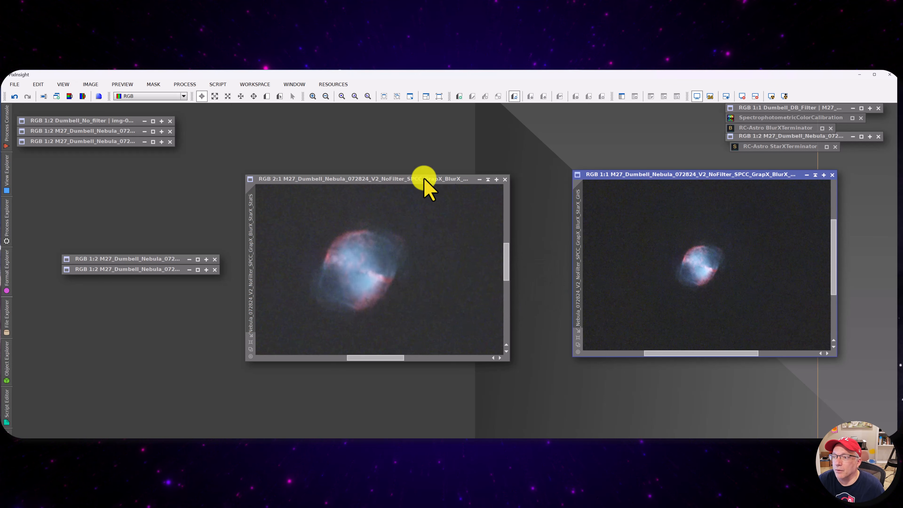
- Iconize the StatS image, park it below the lower pair of iconized images, and move the GHS image to the middle of the workspace
click(489, 180)
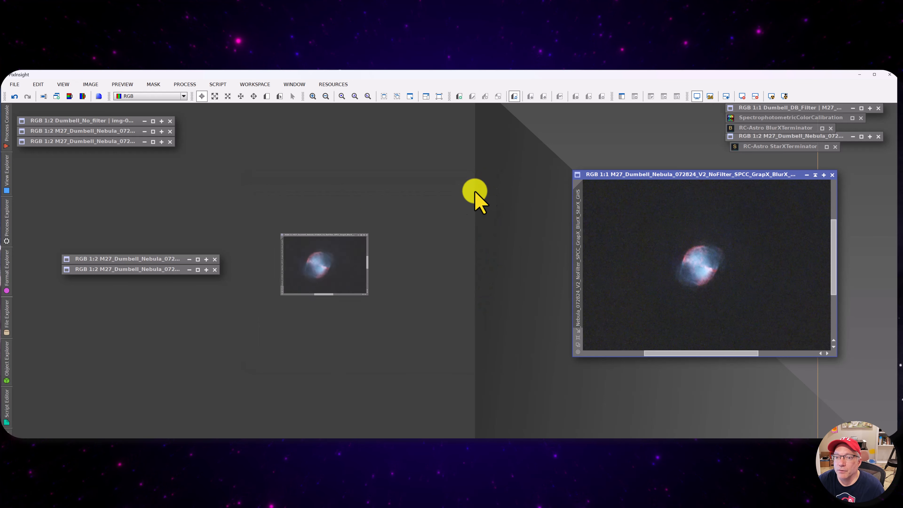
drag(365, 274, 124, 284)
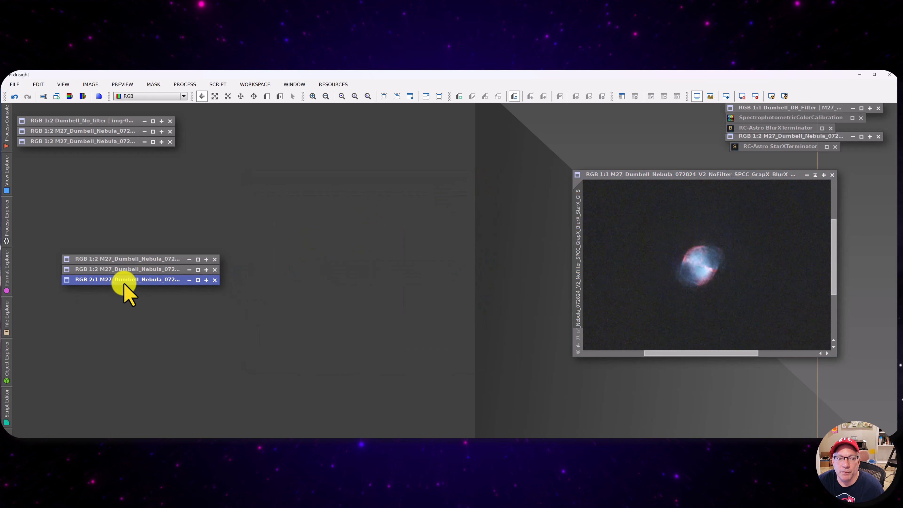
drag(643, 174, 415, 193)
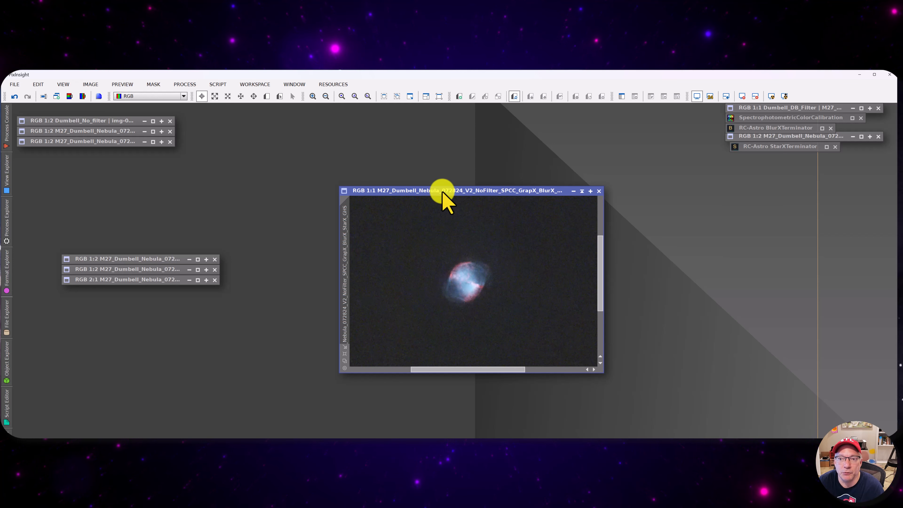
- Inspect the nebula in the GHS image at several magnifications, leaving it at 2:1
scroll(494, 292, up, 2)
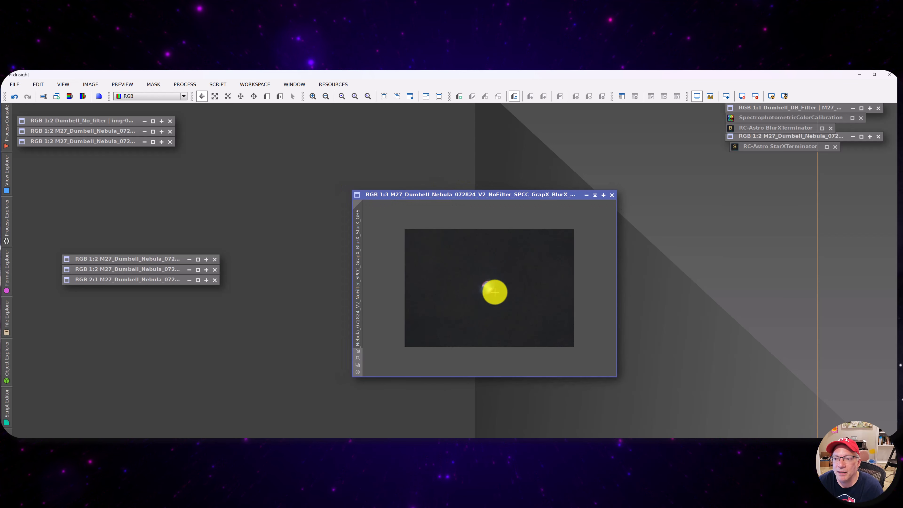
drag(458, 289, 518, 311)
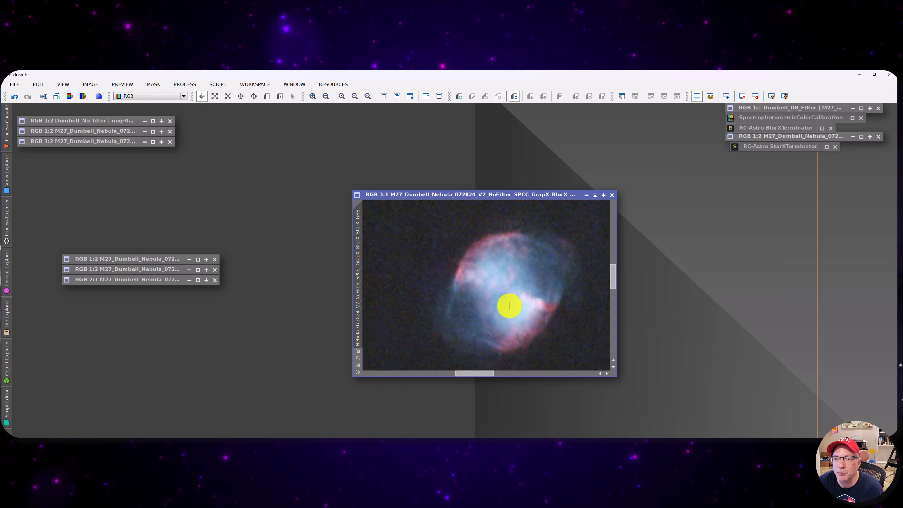
scroll(508, 304, down, 1)
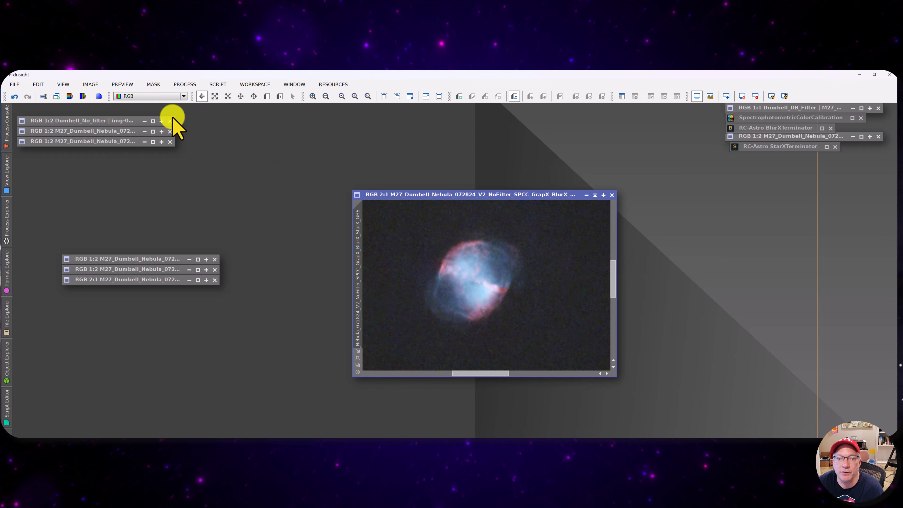
- Duplicate the GHS image and replace the clone suffix in the copy's identifier with CT
drag(357, 246, 307, 293)
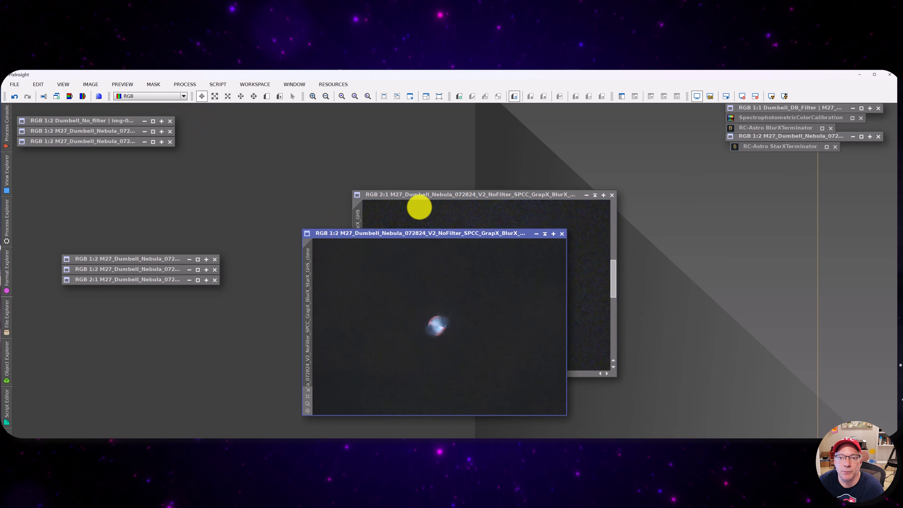
double_click(307, 257)
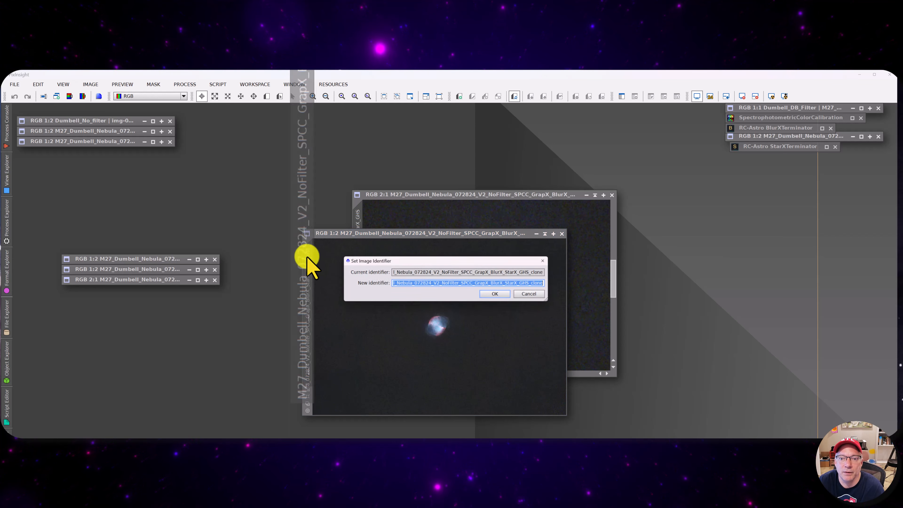
drag(547, 284, 530, 284)
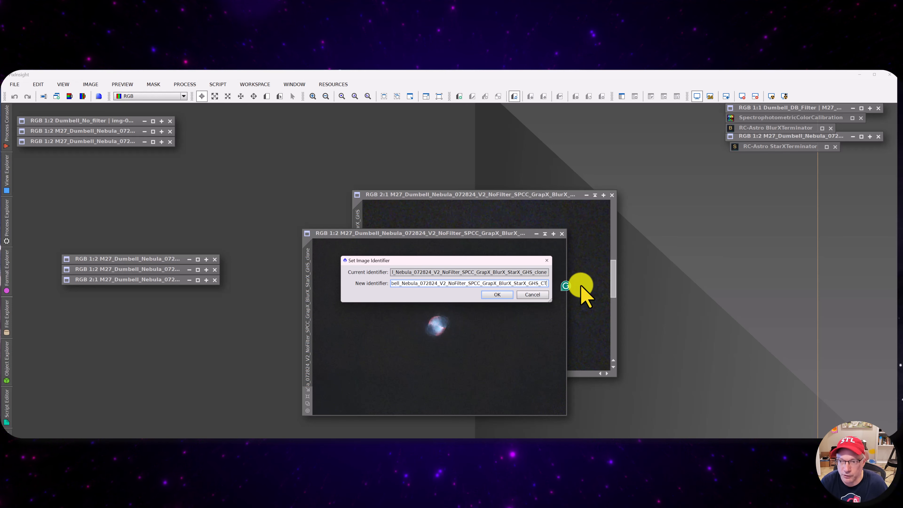
click(495, 295)
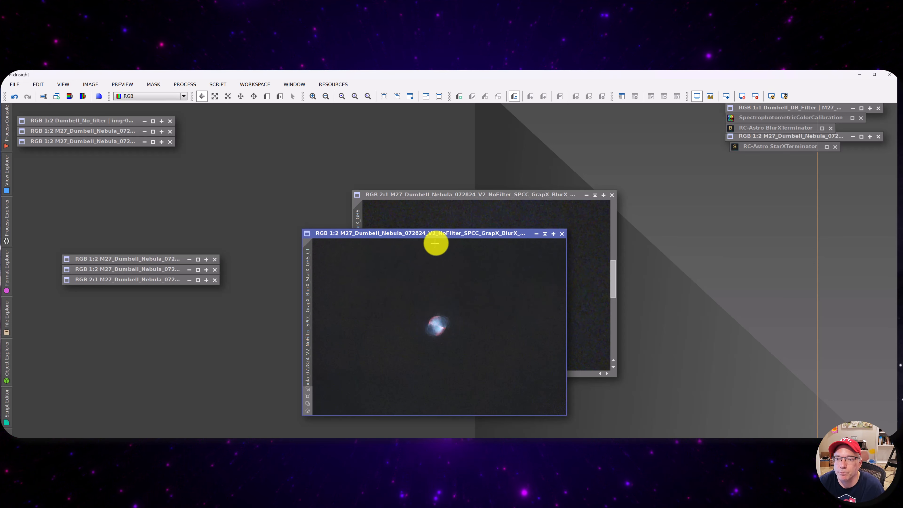
- Iconize the original GHS image, park it below the StarXTerminator icon, and place the GHS_CT copy in the middle of the workspace
click(586, 195)
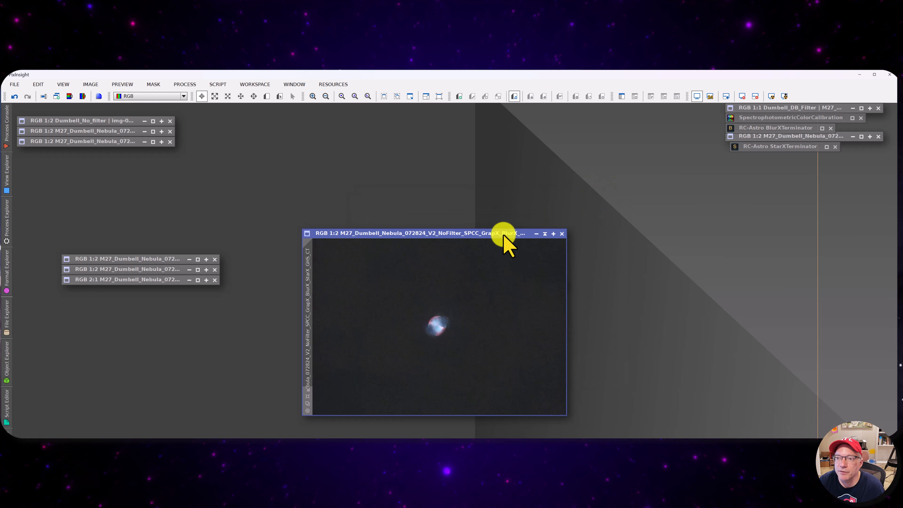
drag(466, 233, 716, 279)
click(494, 282)
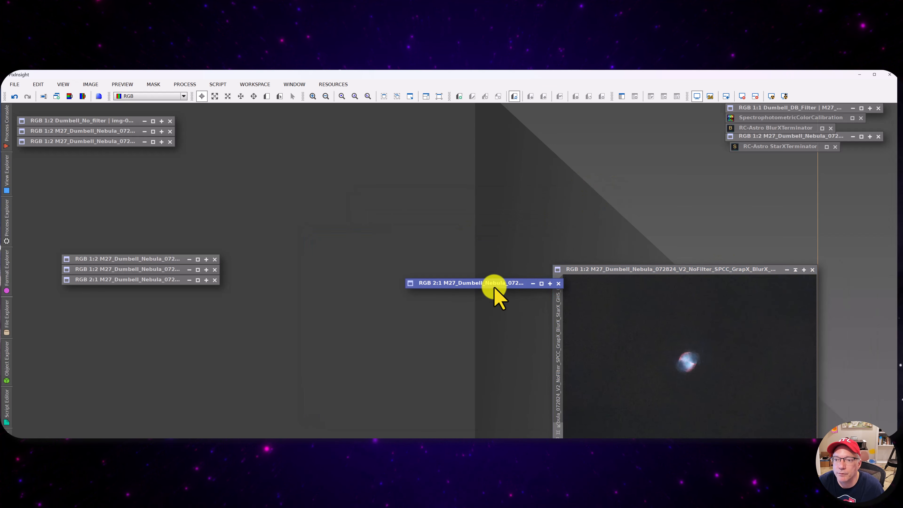
drag(466, 282, 782, 160)
drag(672, 265, 434, 158)
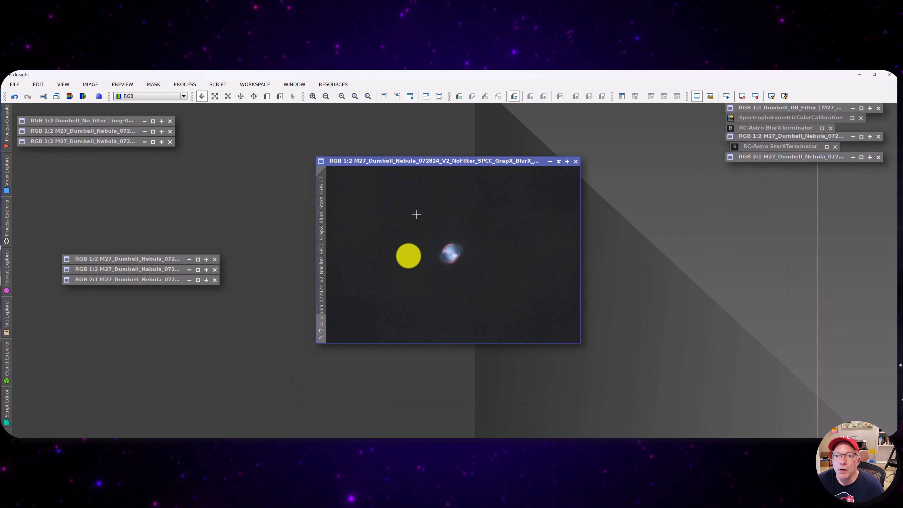
- Open CurvesTransformation, place it beside the GHS_CT image, and center the nebula in that image at 2:1
click(184, 85)
mouse_move(258, 317)
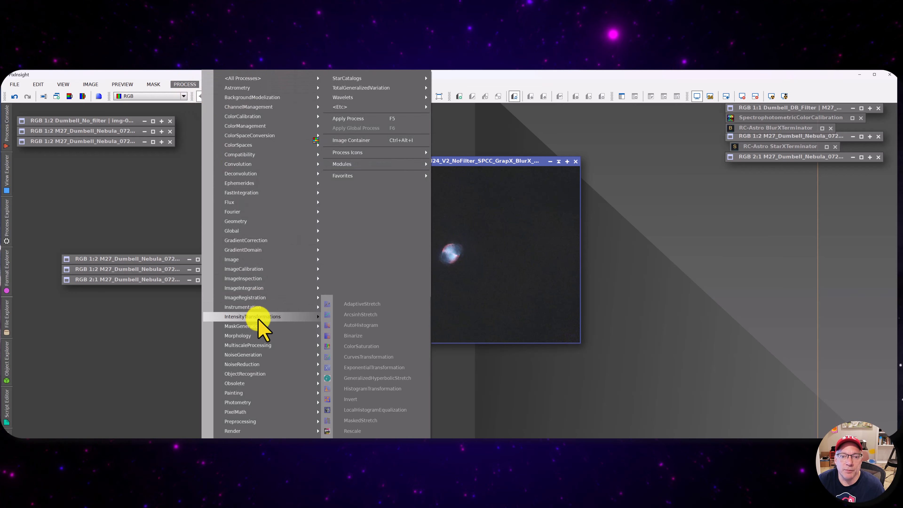
click(376, 357)
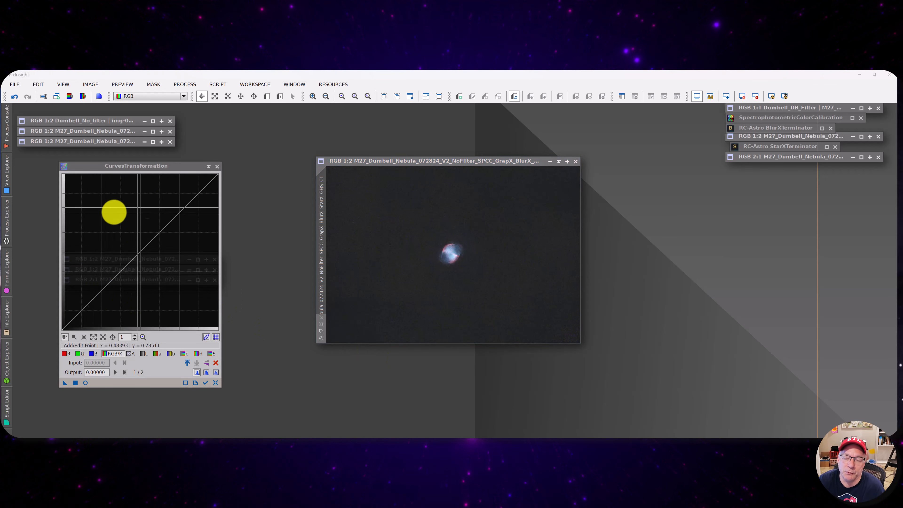
drag(147, 166, 193, 183)
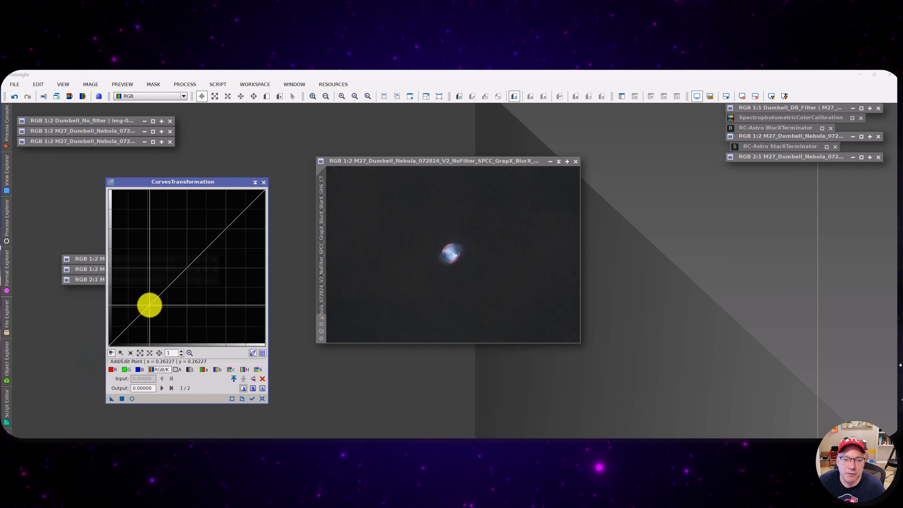
click(462, 254)
scroll(462, 255, up, 2)
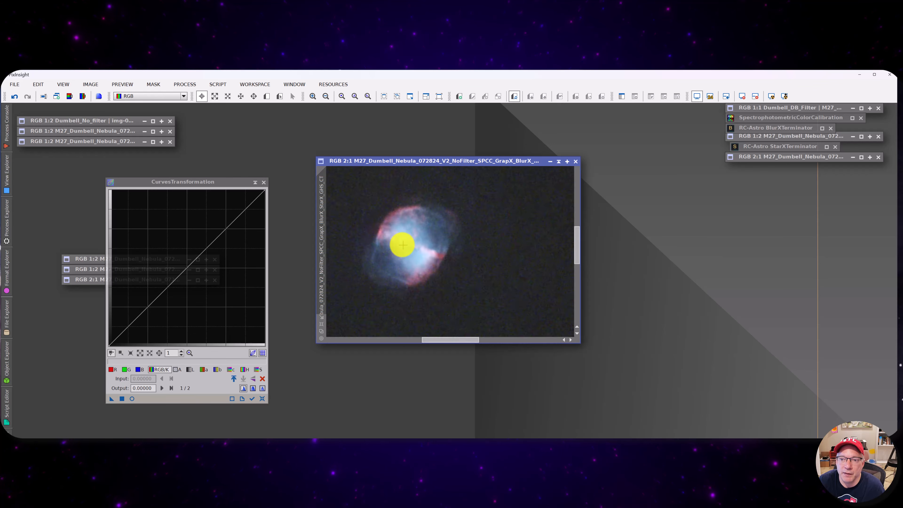
drag(401, 246, 442, 259)
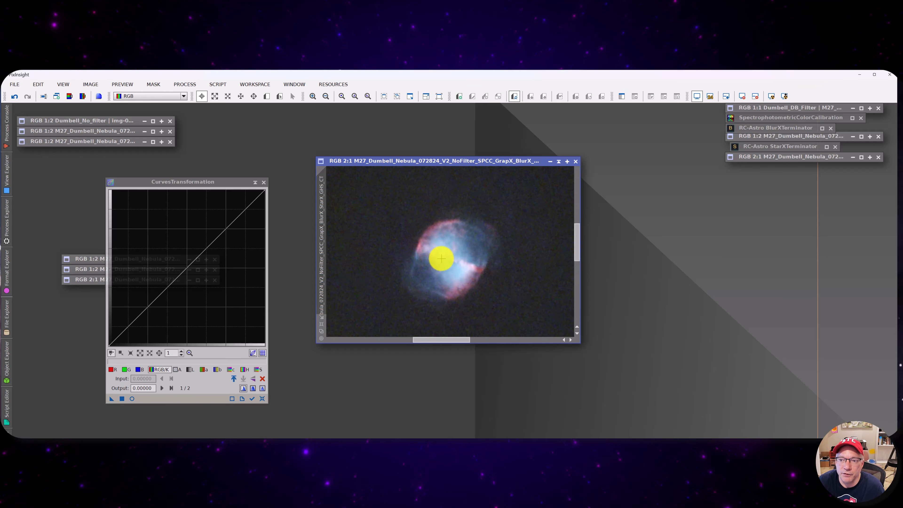
- Start a real-time preview of the curves on the GHS_CT image, zoomed in on the nebula
click(132, 398)
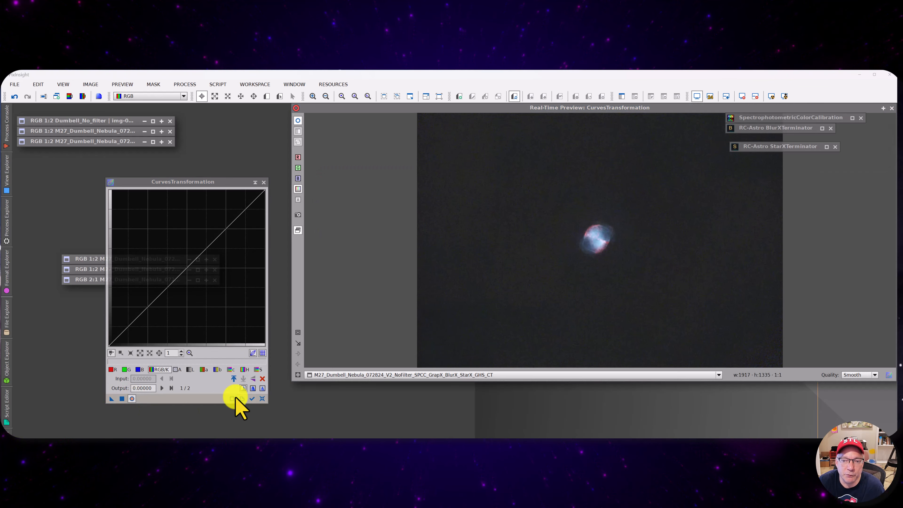
click(296, 335)
drag(551, 190, 655, 278)
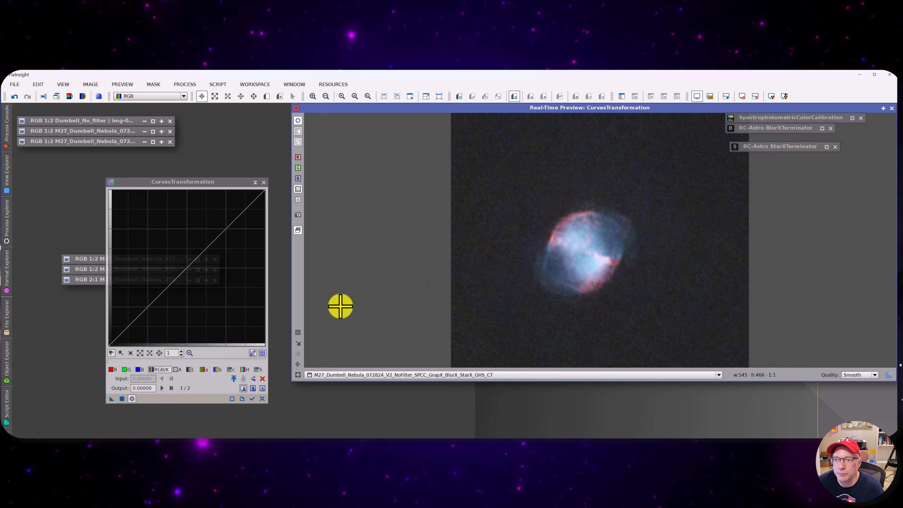
click(625, 224)
mouse_move(625, 224)
mouse_down()
mouse_move(631, 230)
mouse_move(613, 214)
mouse_up()
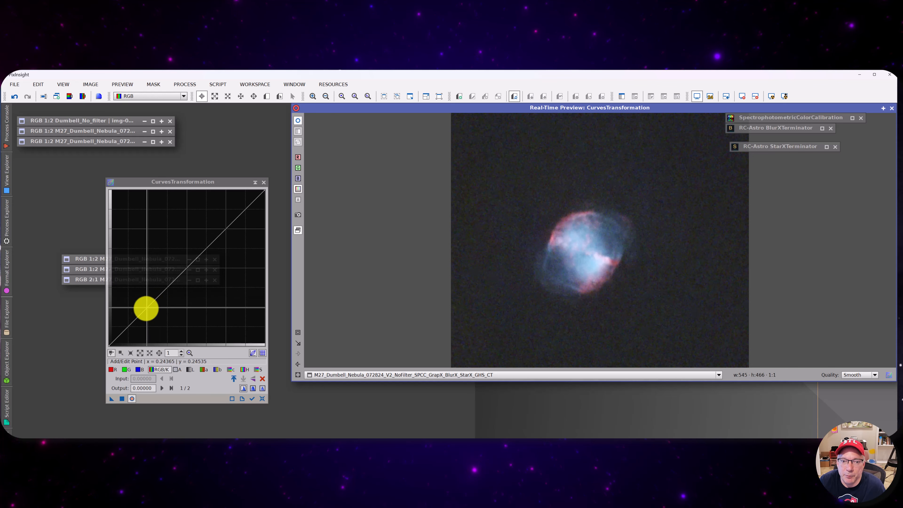
- Shape the RGB/K curve with a shadow point at about 0.215/0.176 and a highlight point at about 0.709/0.635
drag(141, 315, 143, 321)
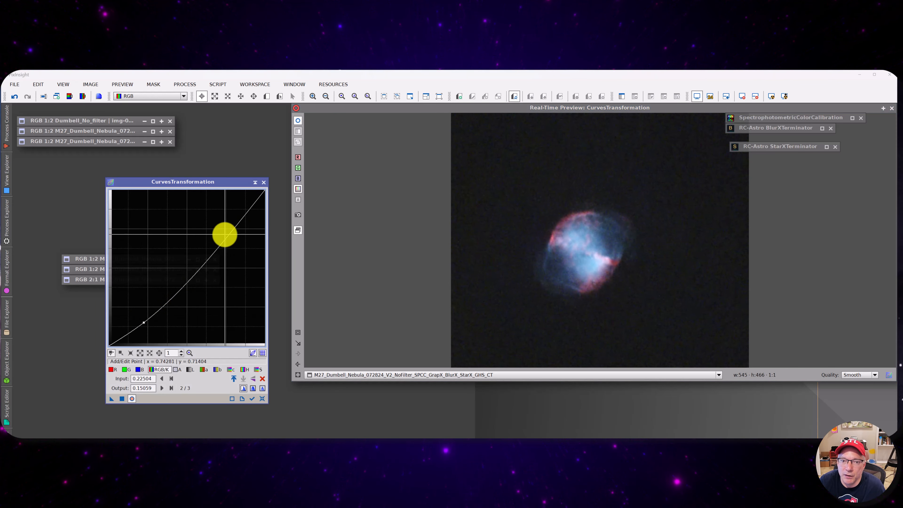
mouse_move(224, 233)
mouse_down()
mouse_move(220, 226)
mouse_move(223, 233)
mouse_up()
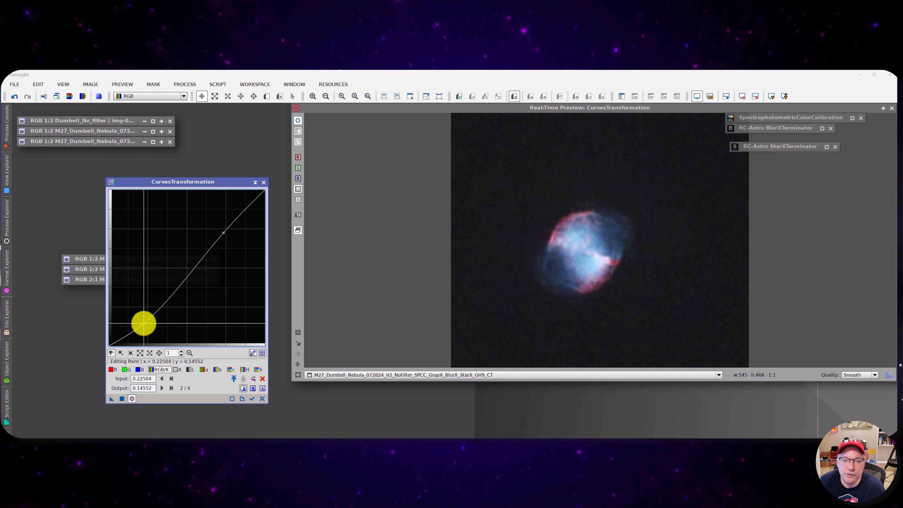
drag(142, 317, 142, 317)
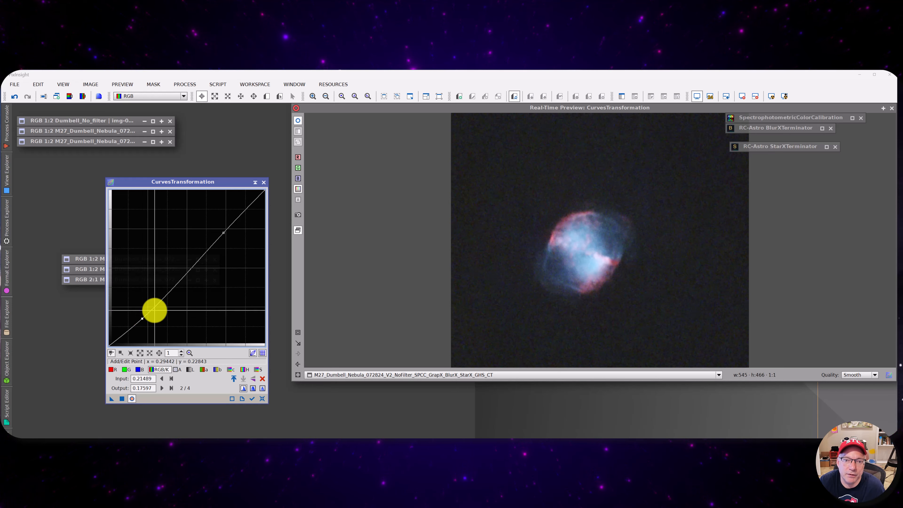
mouse_move(224, 233)
mouse_down()
mouse_move(211, 190)
mouse_move(227, 250)
mouse_move(214, 238)
mouse_move(219, 246)
mouse_up()
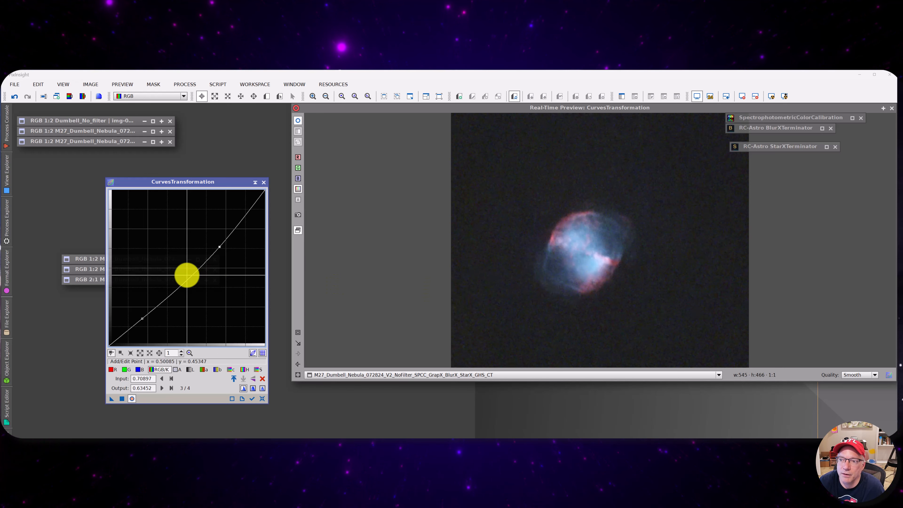
- Compare the nebula with the real-time preview off and on, and apply the curve to the GHS_CT image
click(132, 398)
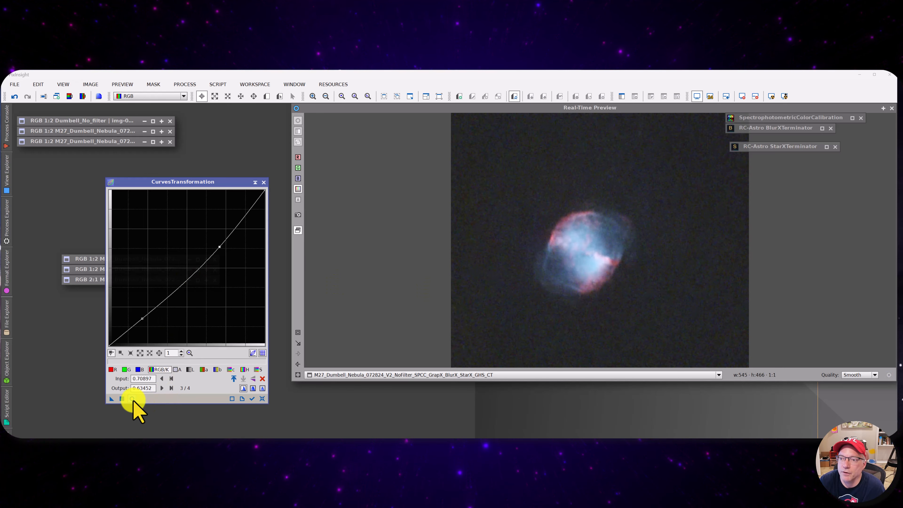
click(133, 398)
click(132, 399)
click(132, 398)
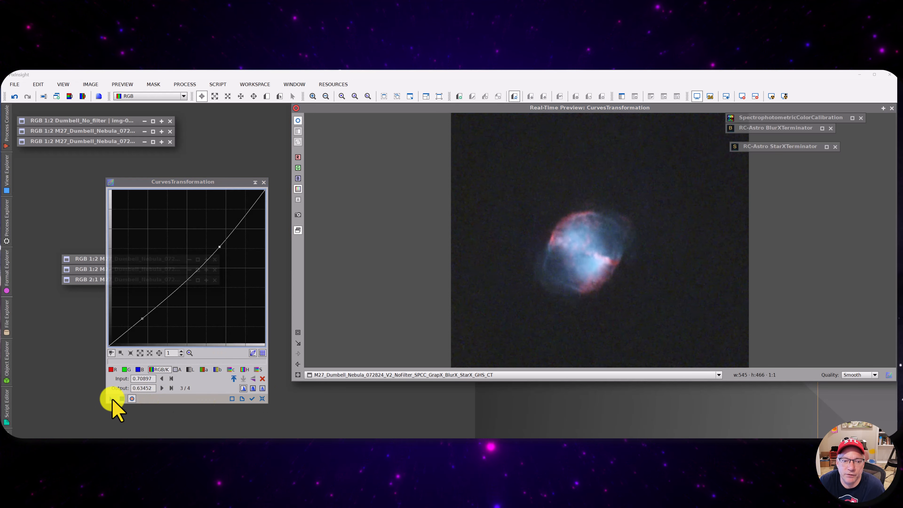
click(121, 399)
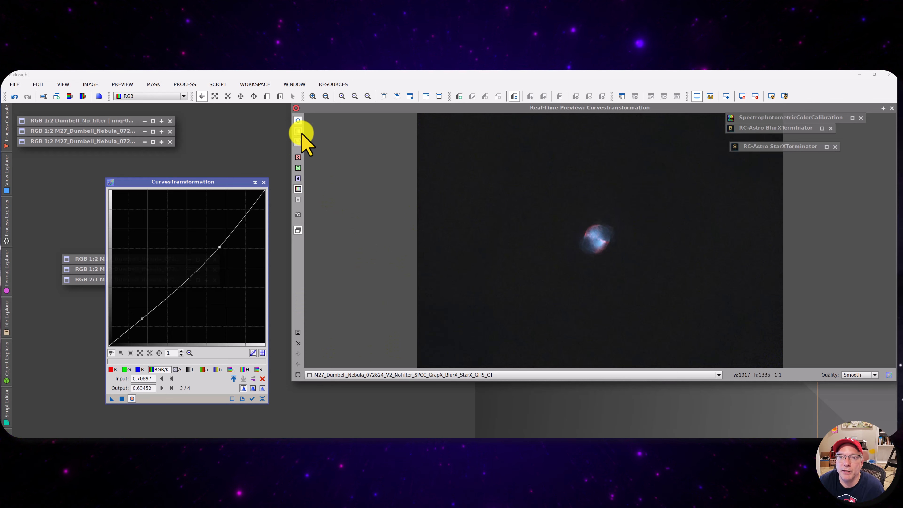
- Reset the curve, reshape it with points at about 0.257/0.257 and 0.692/0.753, and apply it to the GHS_CT image
click(298, 332)
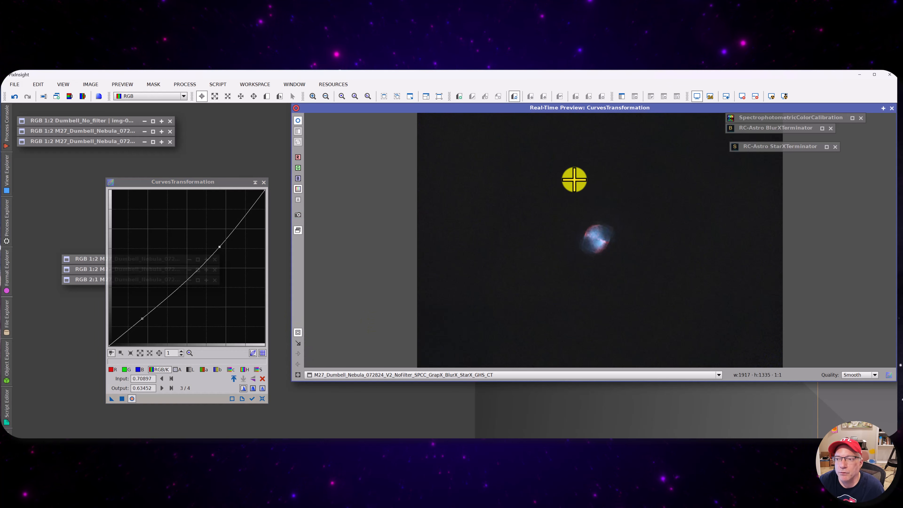
drag(560, 202, 639, 269)
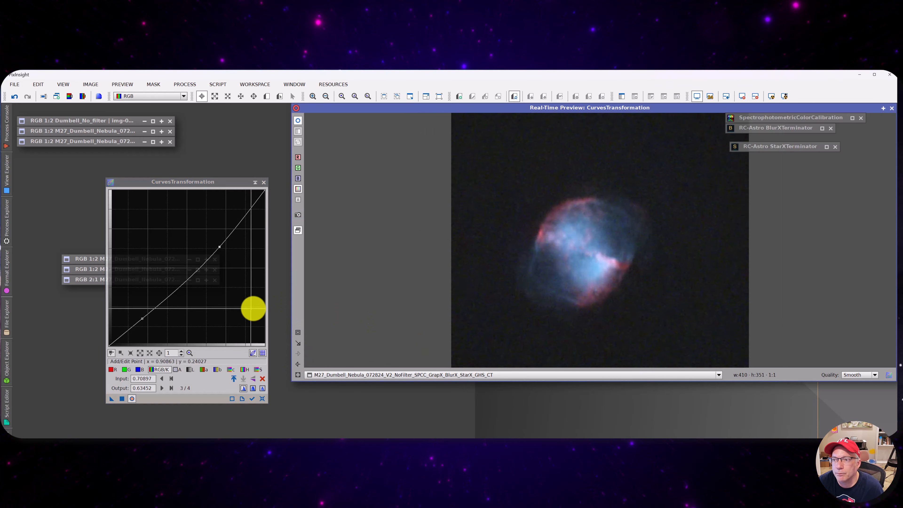
click(262, 398)
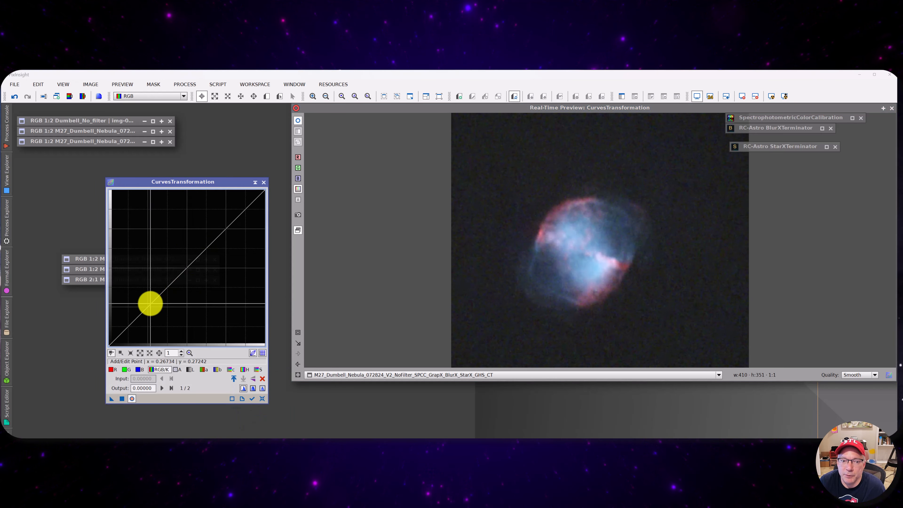
drag(150, 303, 150, 308)
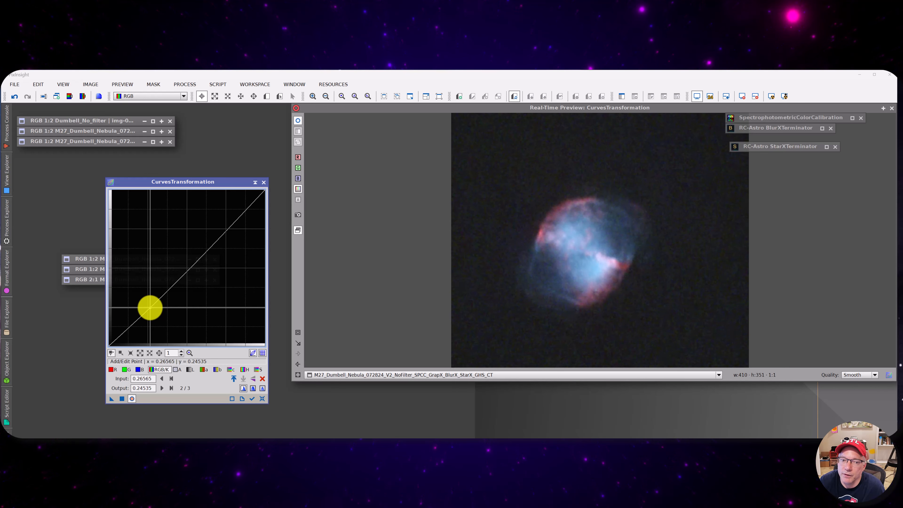
click(221, 230)
drag(221, 230, 217, 228)
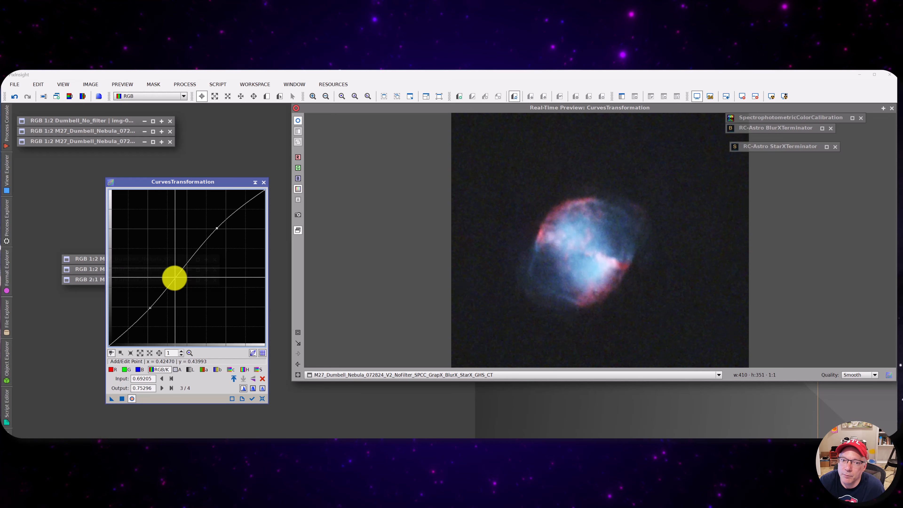
drag(149, 307, 148, 305)
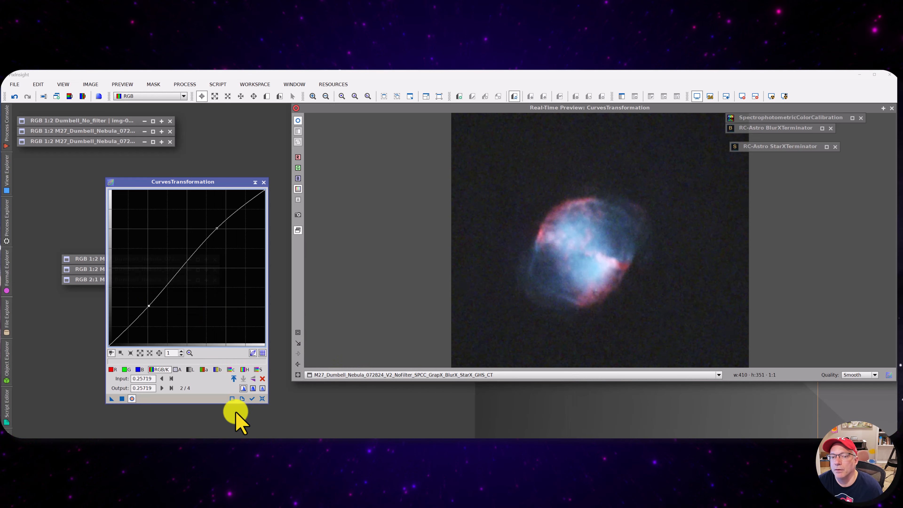
click(123, 398)
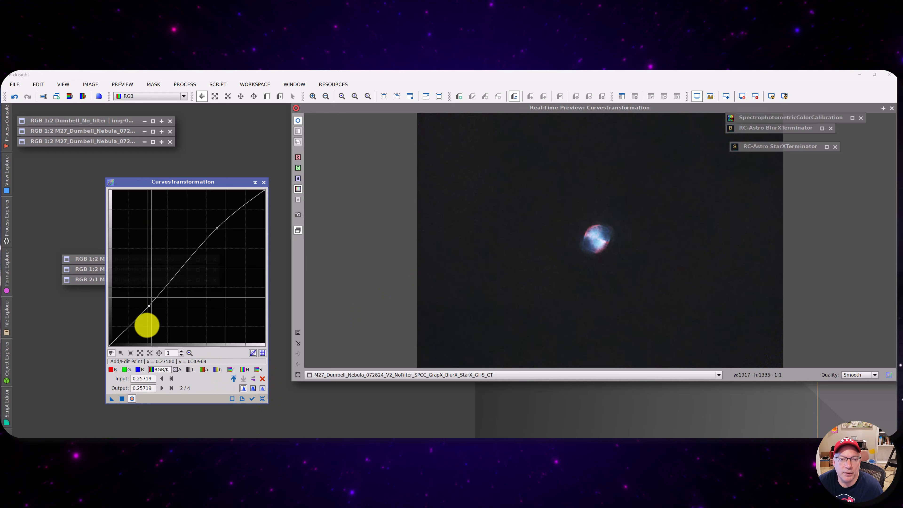
- Zoom the preview in on the nebula and reset the RGB/K curve to a straight line
click(298, 333)
drag(559, 205, 633, 274)
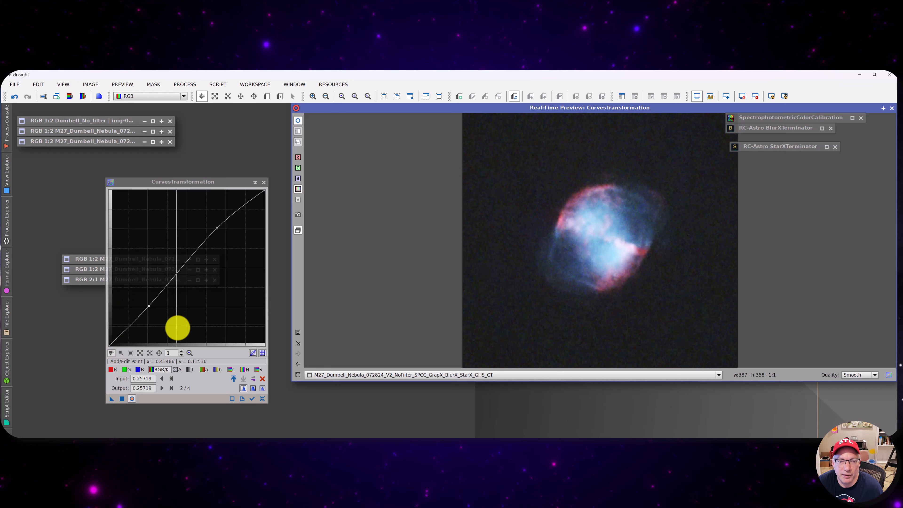
click(132, 399)
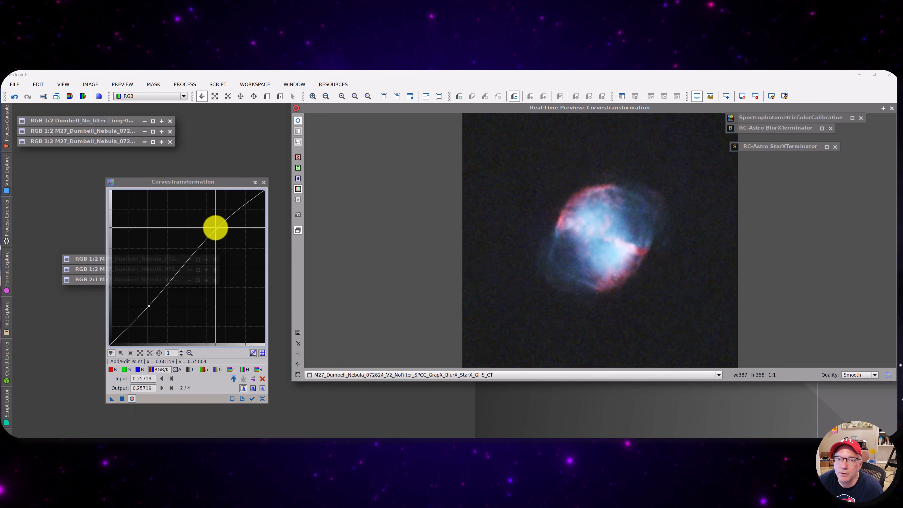
click(216, 228)
click(262, 399)
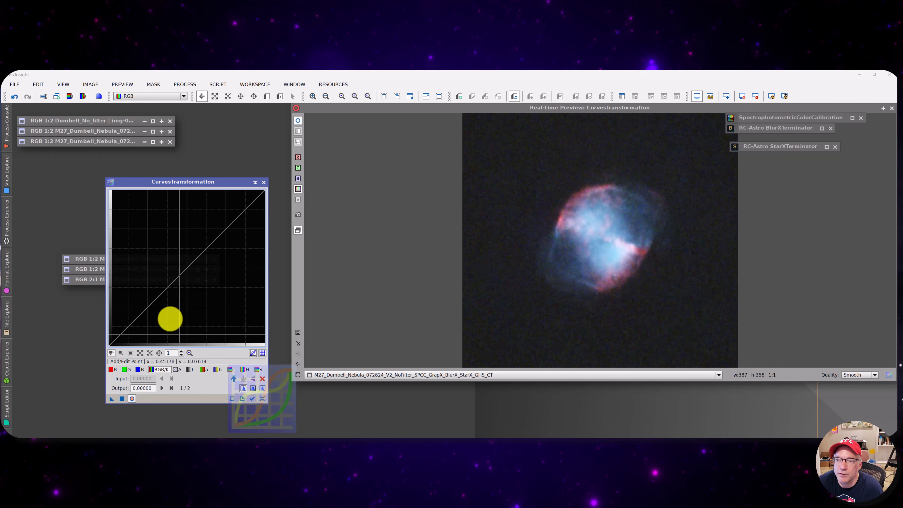
- Try a third RGB/K curve with different shadow and highlight points, and discard it by resetting the curve
drag(141, 313, 140, 305)
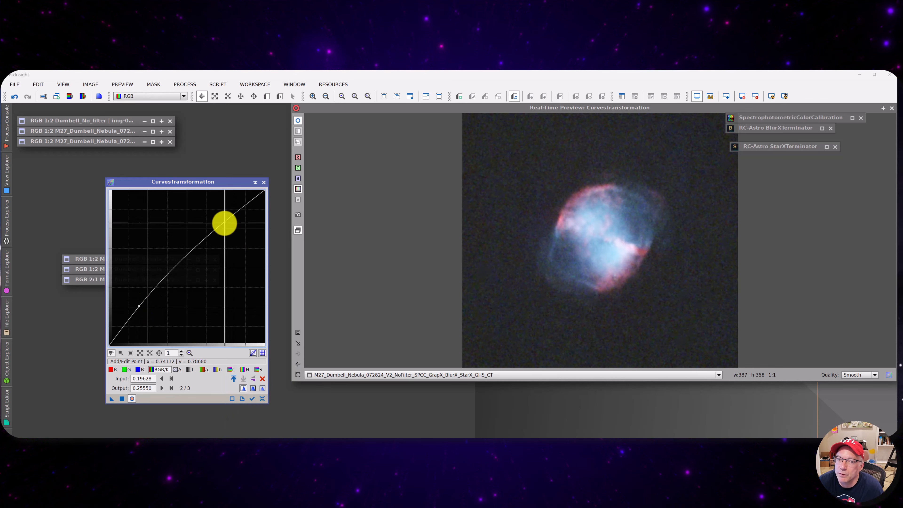
mouse_move(232, 226)
mouse_down()
mouse_move(223, 223)
mouse_move(227, 232)
mouse_up()
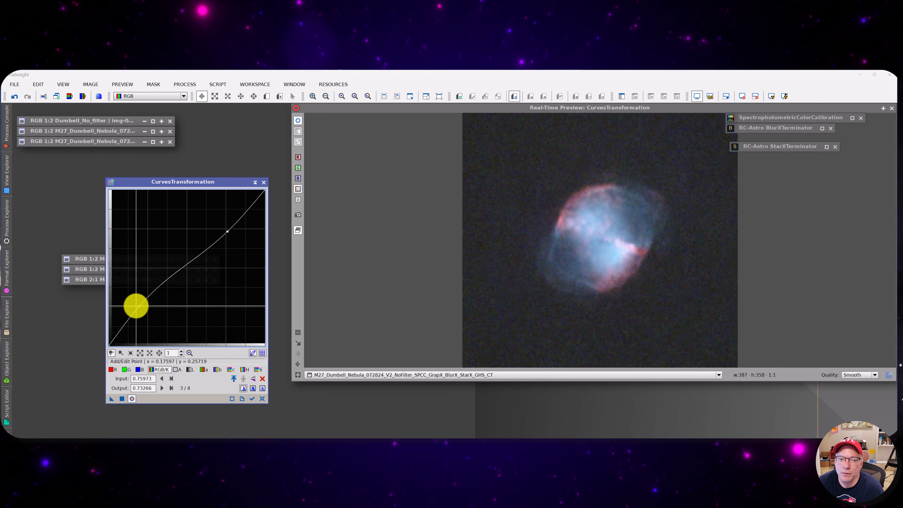
drag(134, 307, 142, 310)
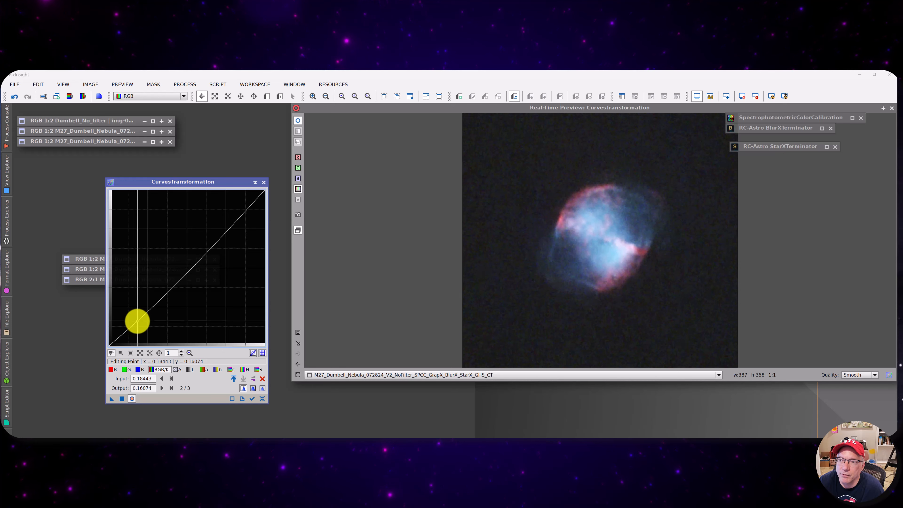
drag(135, 319, 137, 320)
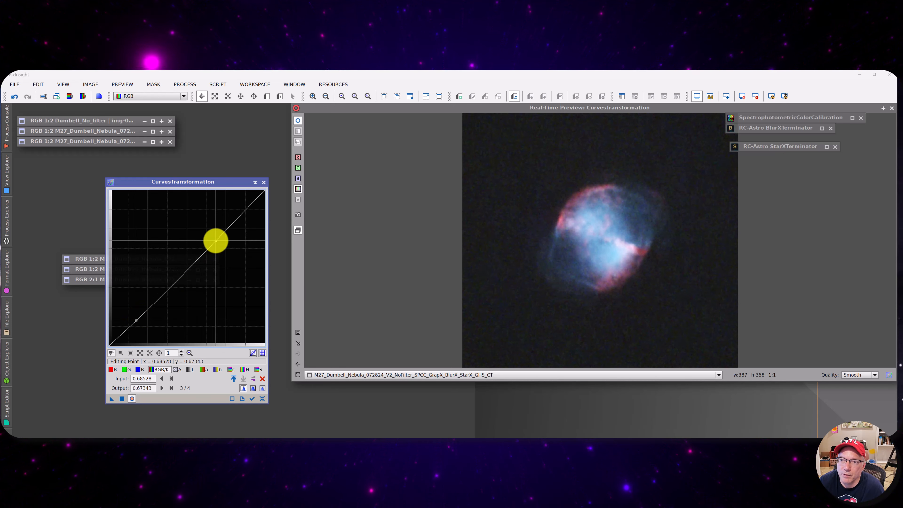
drag(213, 241, 214, 246)
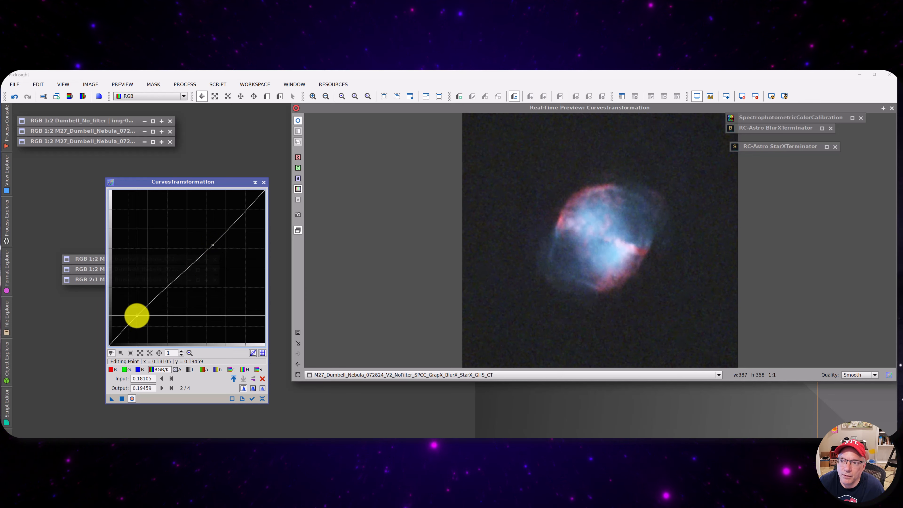
mouse_move(138, 316)
mouse_down()
mouse_move(131, 295)
mouse_move(142, 322)
mouse_move(137, 311)
mouse_up()
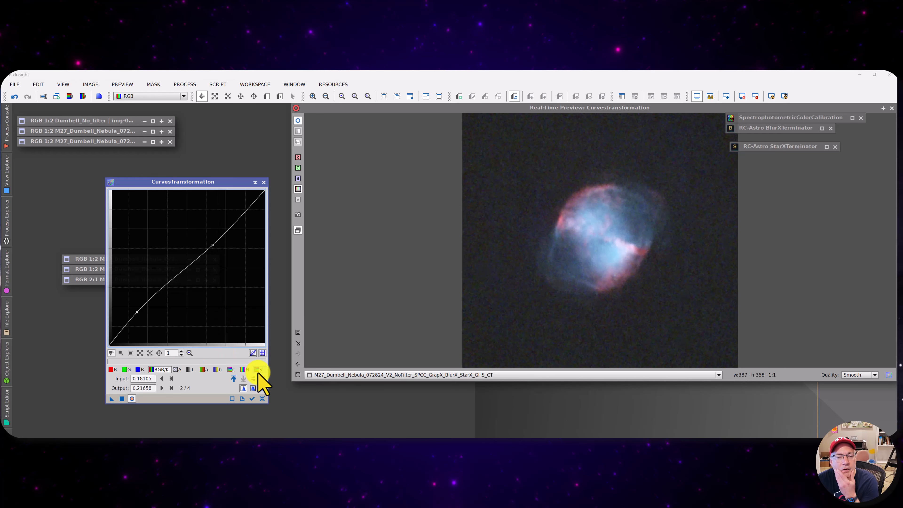
click(262, 398)
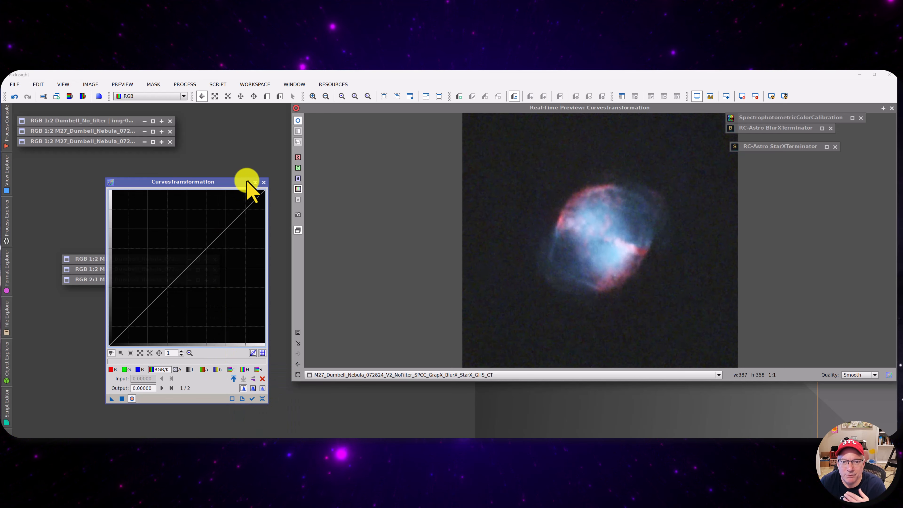
- Iconize CurvesTransformation, park it below the iconized images, and move the real-time preview window clear of the parked icons
click(255, 183)
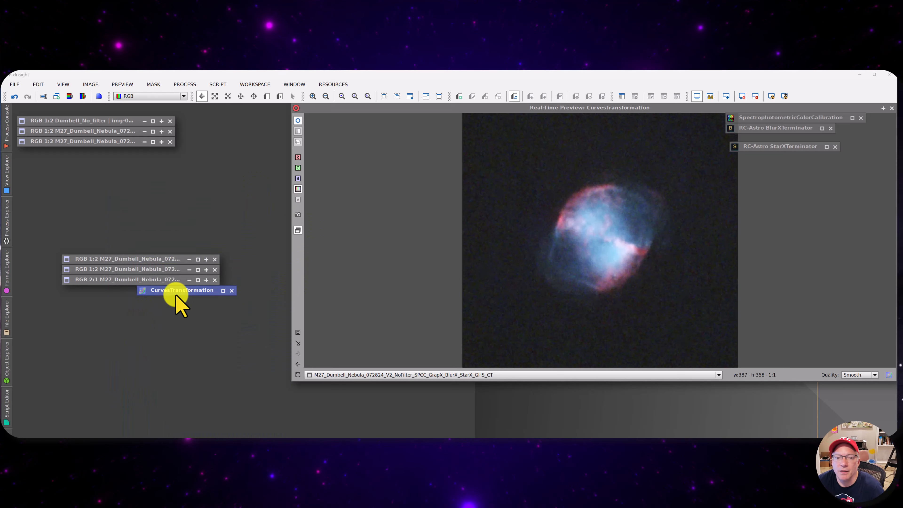
drag(170, 289, 104, 295)
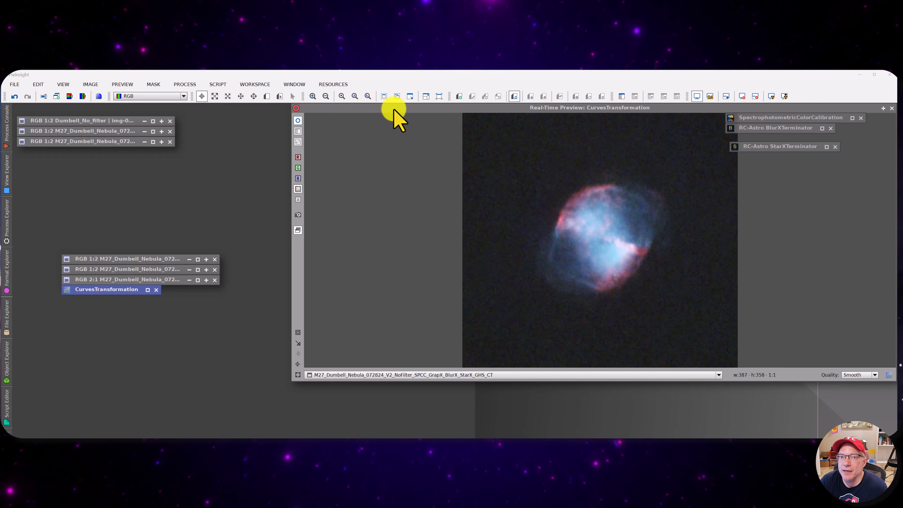
drag(394, 110, 380, 148)
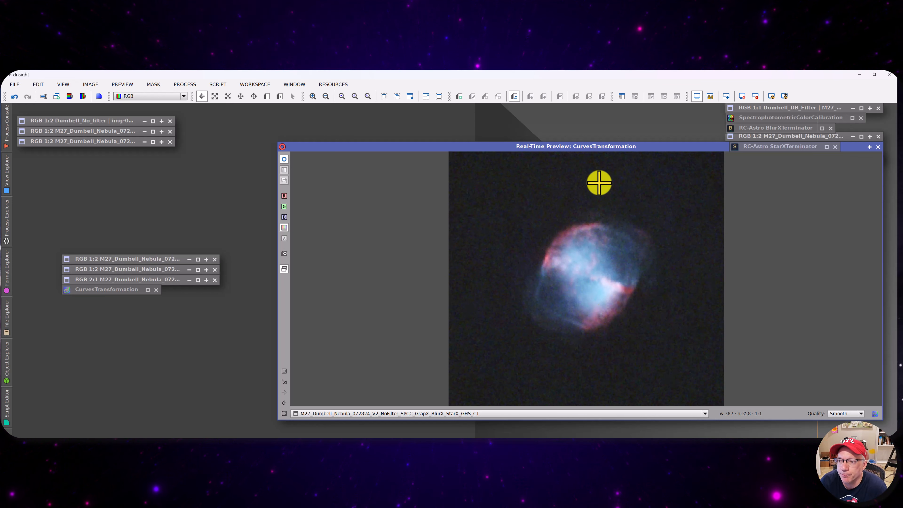
- Move the real-time preview window clear of the parked process icons and reopen BlurXTerminator beside it
drag(516, 146, 462, 136)
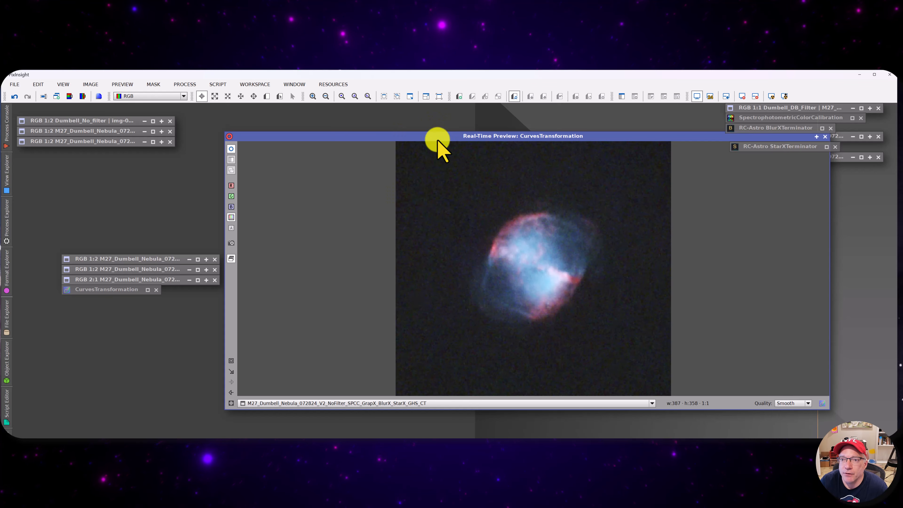
drag(435, 137, 445, 137)
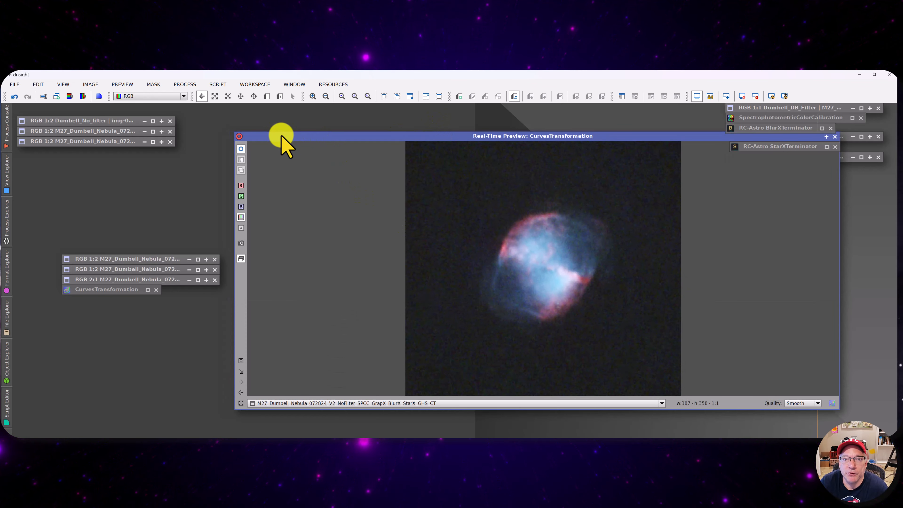
drag(282, 139, 312, 139)
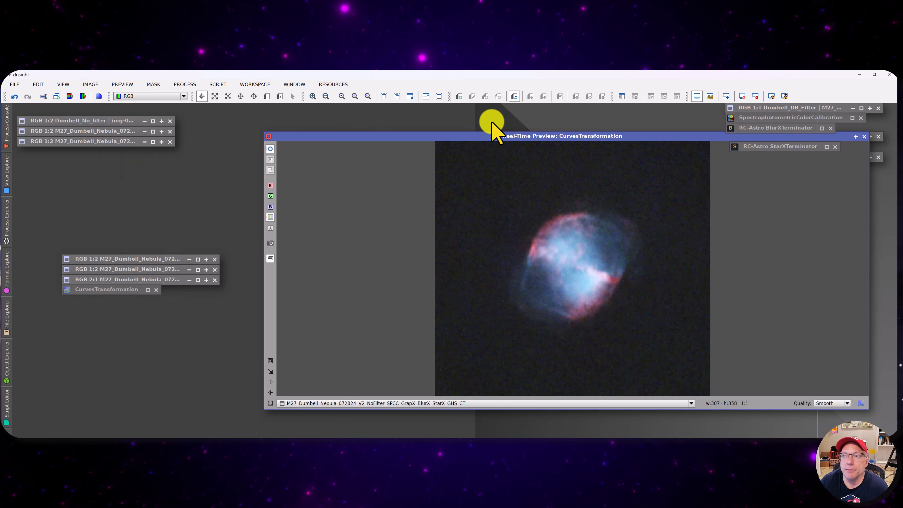
drag(517, 136, 522, 161)
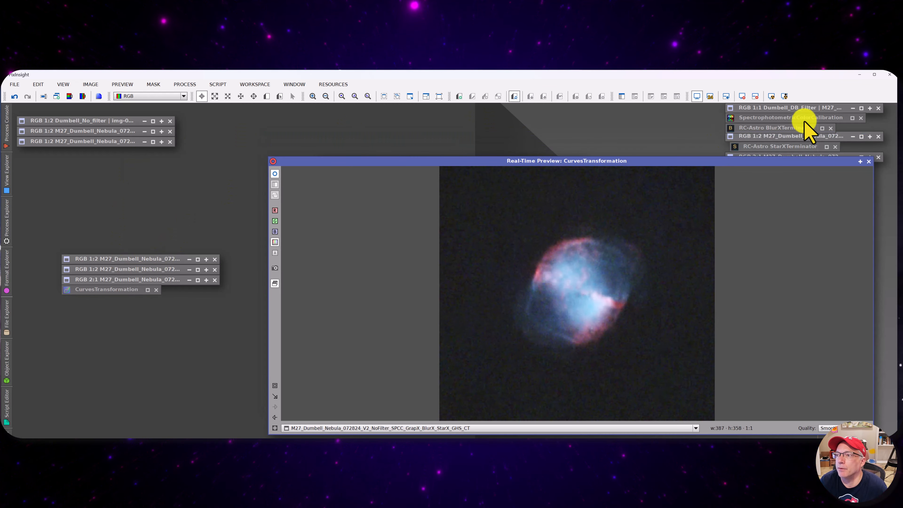
drag(794, 128, 203, 319)
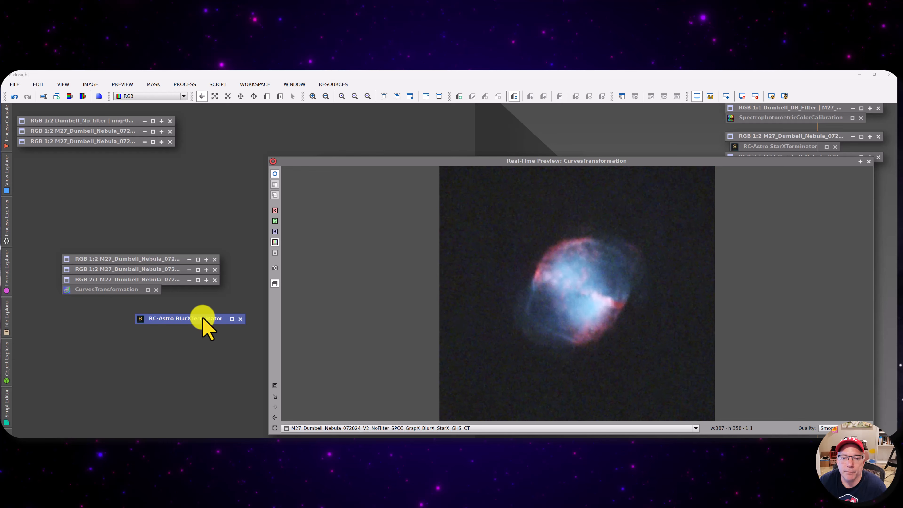
double_click(229, 319)
drag(717, 170, 184, 200)
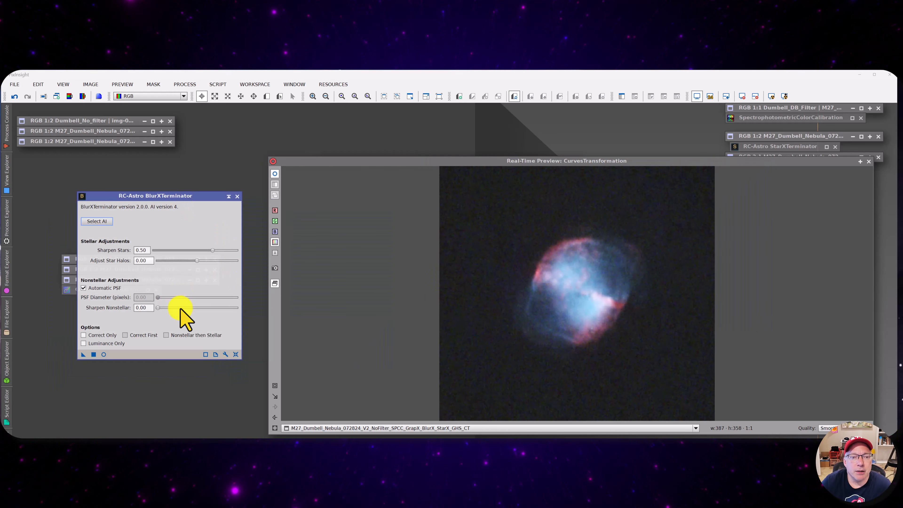
- Set BlurXTerminator's Sharpen Stars to 0.00 and Sharpen Nonstellar to 0.75, and show the effect in the real-time preview
click(213, 250)
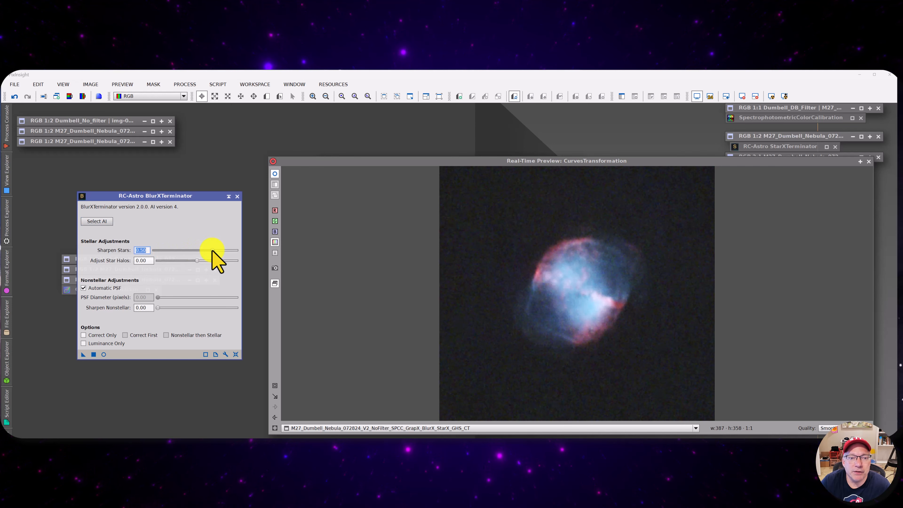
drag(155, 257, 144, 259)
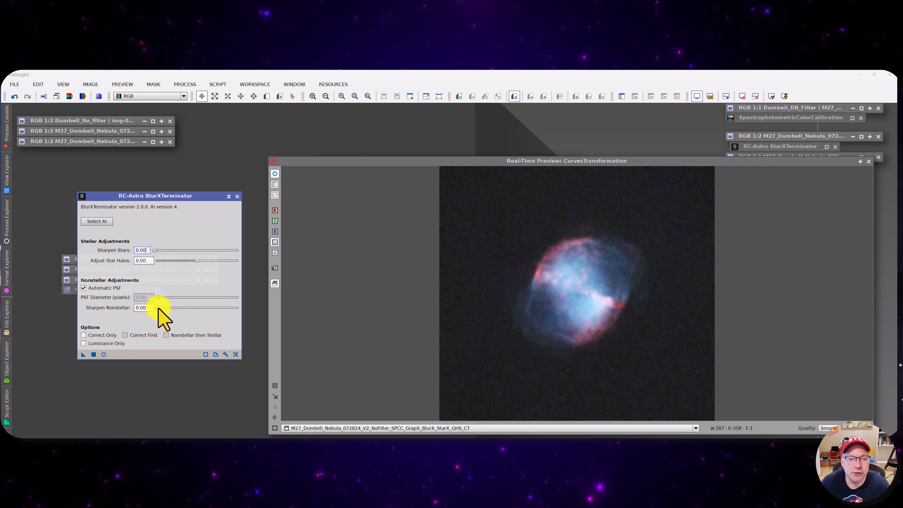
drag(159, 308, 221, 310)
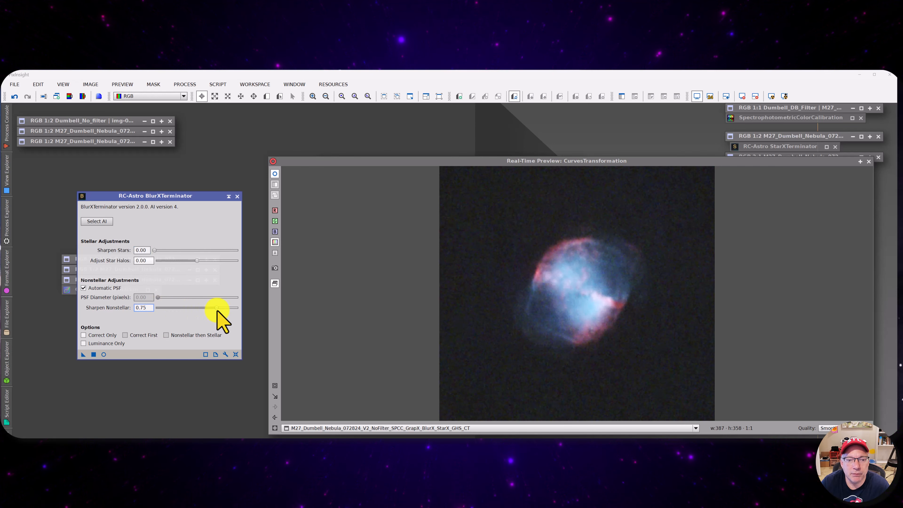
click(104, 354)
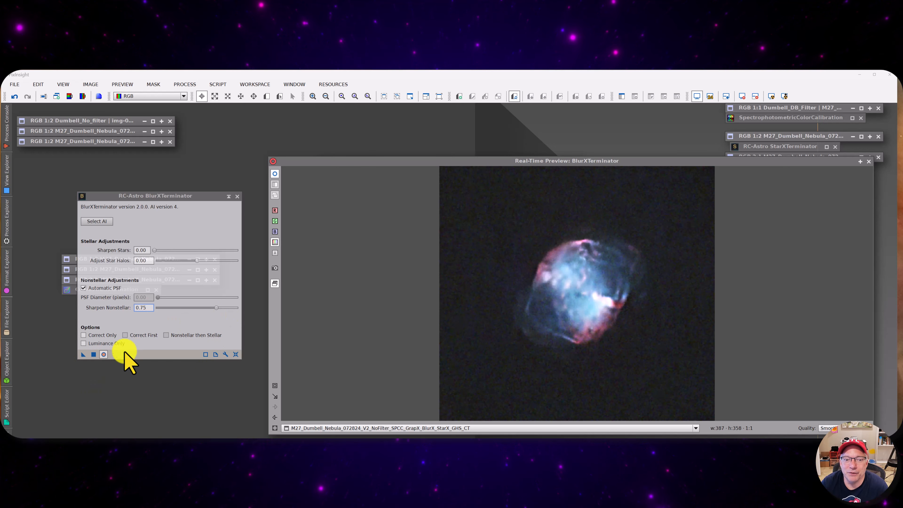
- Compare the nebula with and without the BlurXTerminator sharpening by repeatedly toggling the real-time preview
click(275, 174)
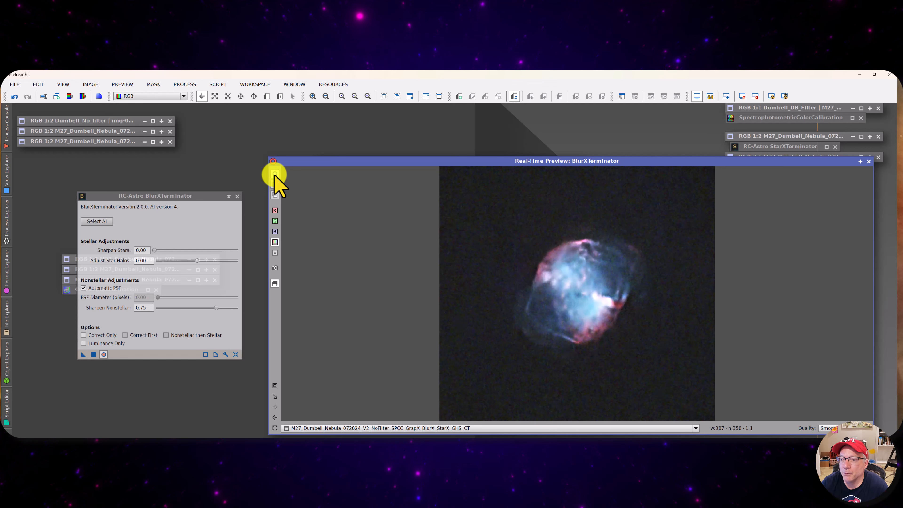
click(274, 175)
click(274, 175)
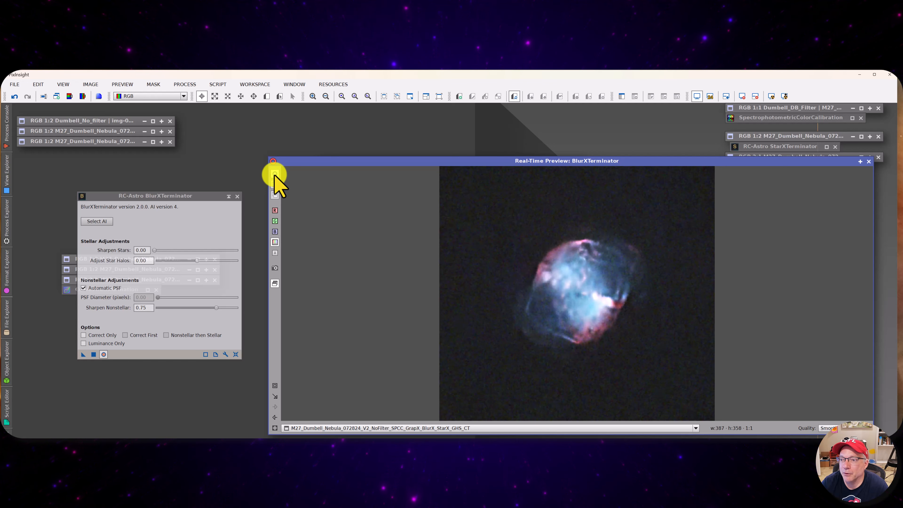
click(274, 175)
click(274, 175)
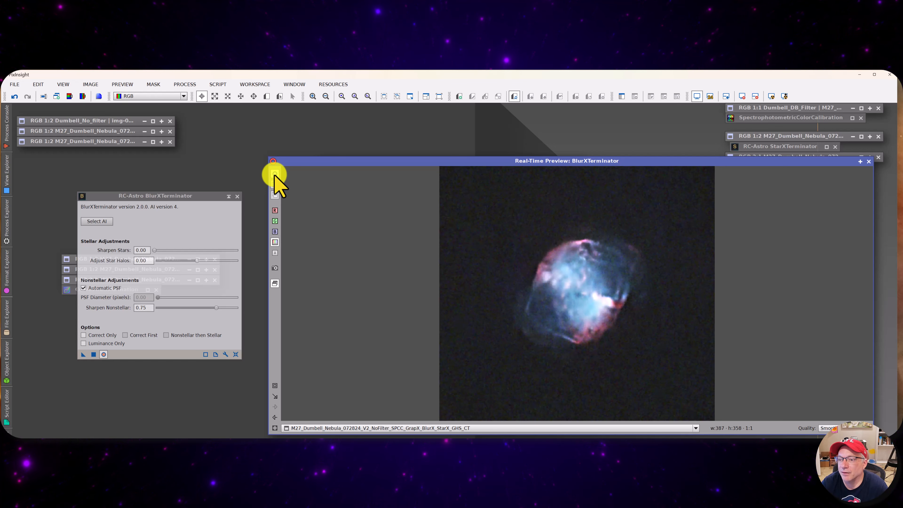
click(274, 175)
click(275, 175)
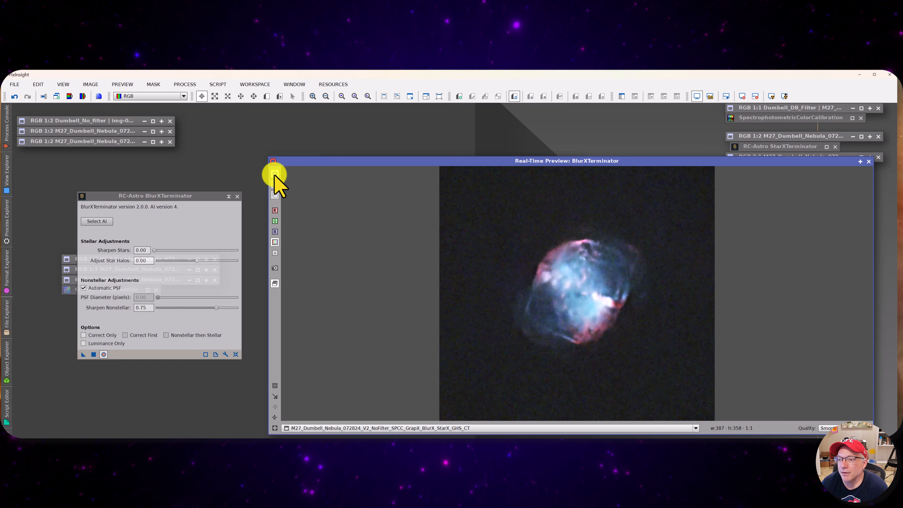
click(274, 175)
click(274, 175)
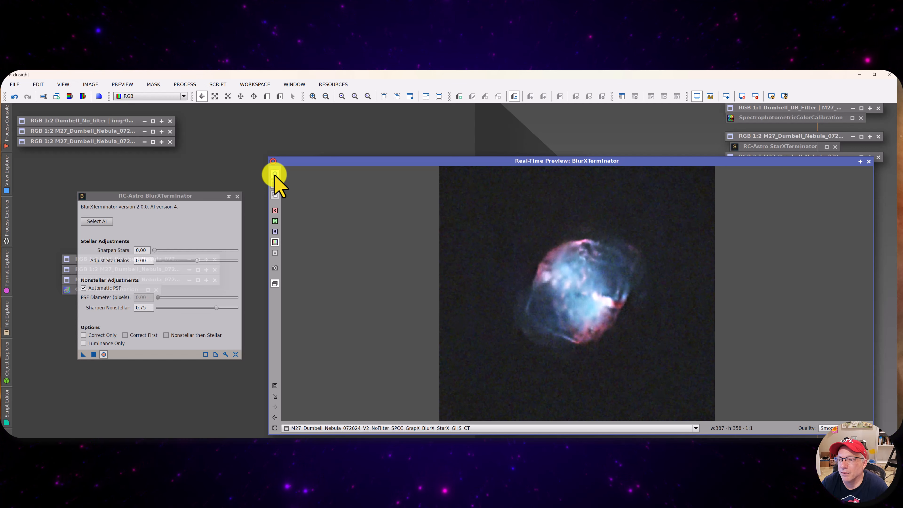
click(274, 175)
click(274, 175)
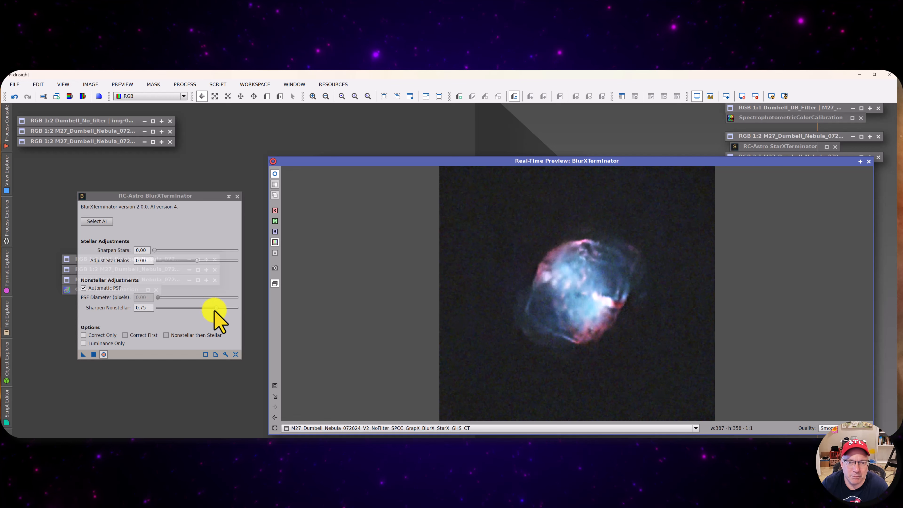
- Try a manual PSF diameter of 3.26 pixels, and return to Automatic PSF with Sharpen Nonstellar at 0.25
click(84, 288)
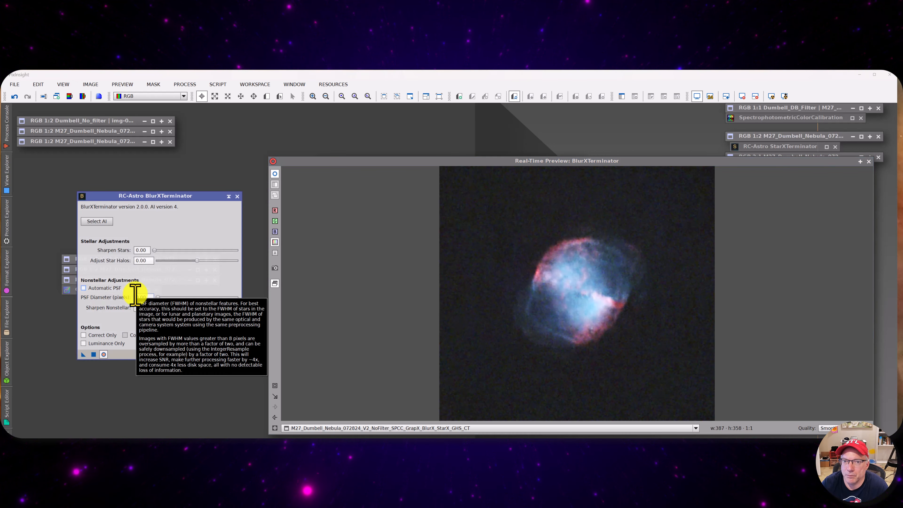
drag(157, 297, 186, 298)
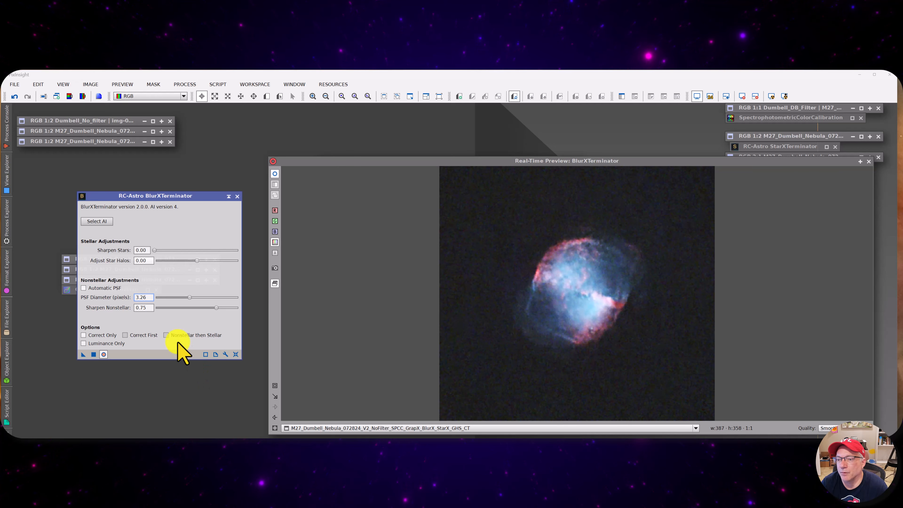
click(85, 288)
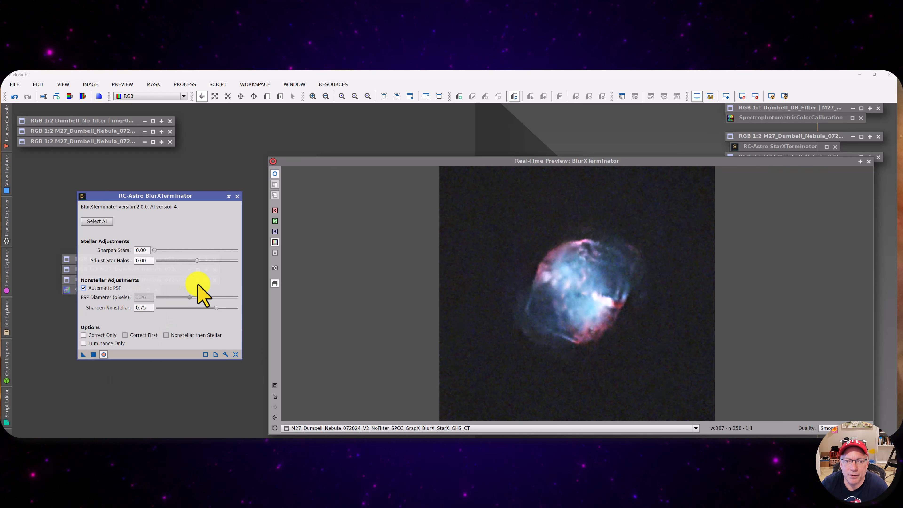
drag(216, 308, 174, 308)
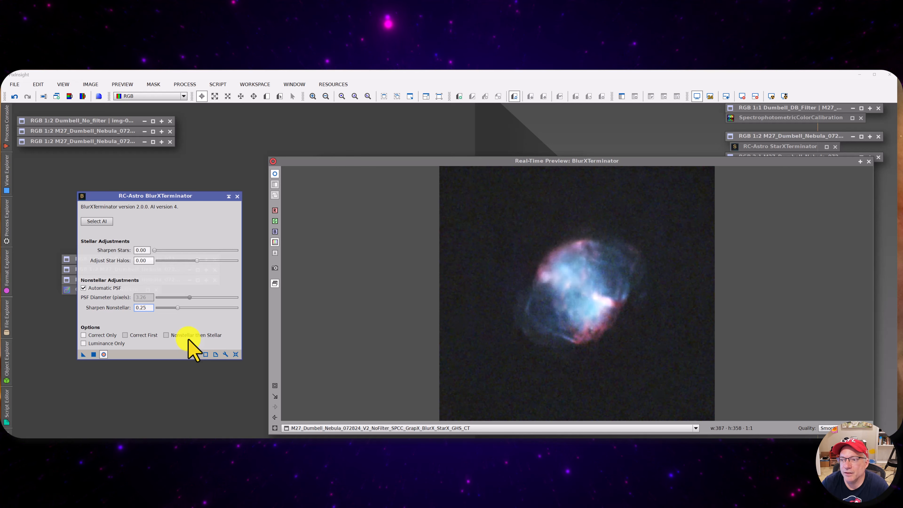
- Turn off Automatic PSF and test manual PSF diameters of 7.51 and 1.41 pixels in the preview
click(84, 288)
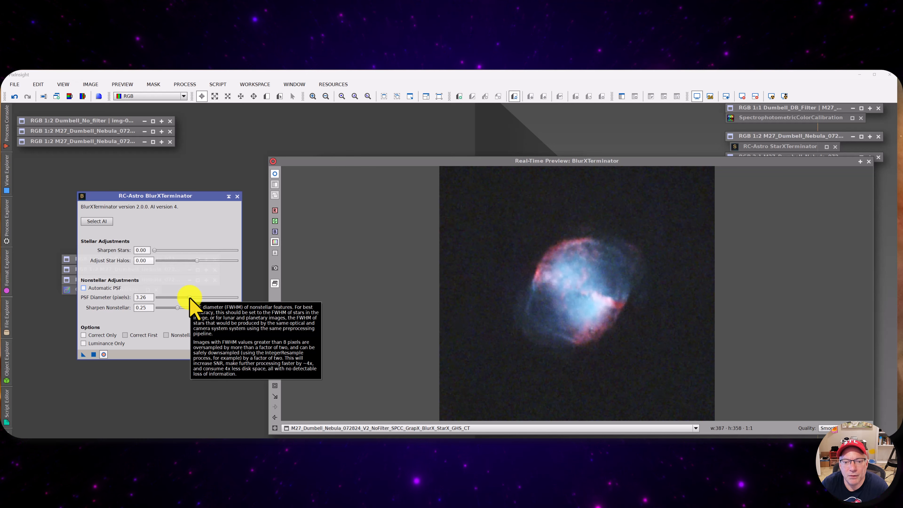
drag(190, 298, 232, 298)
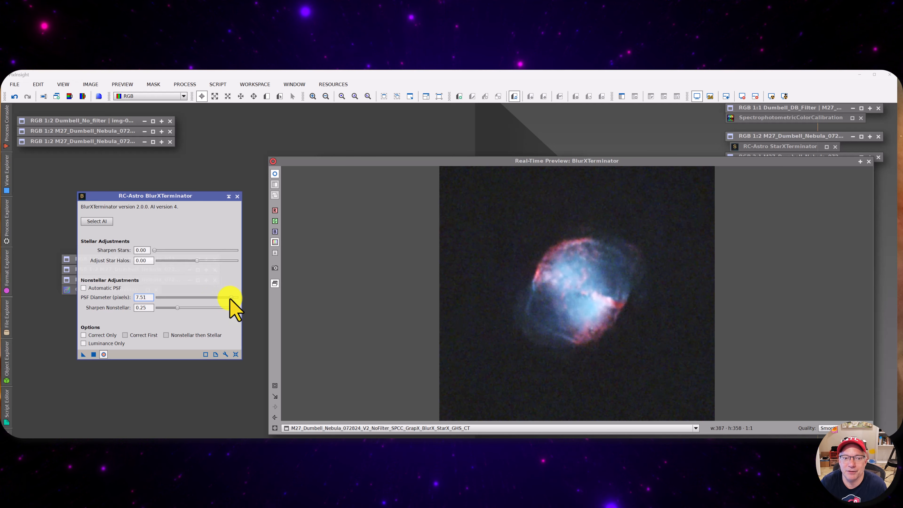
mouse_move(231, 298)
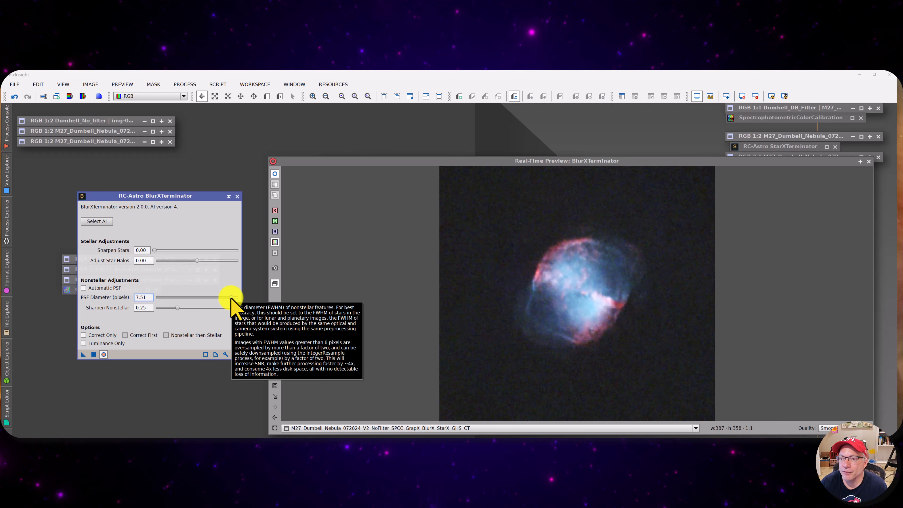
drag(231, 299, 159, 300)
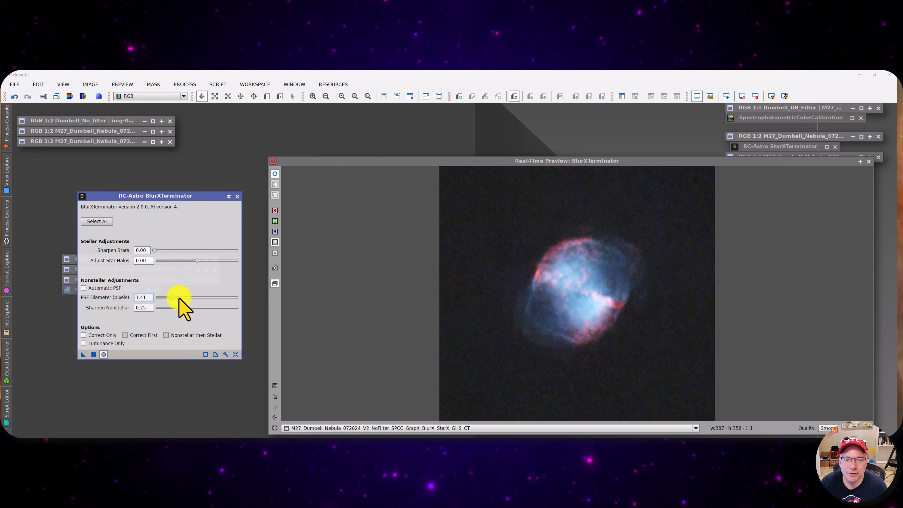
- Try Sharpen Nonstellar at 0.50 with a PSF diameter of 0.00 pixels, and test the Automatic PSF option again
drag(180, 308, 195, 309)
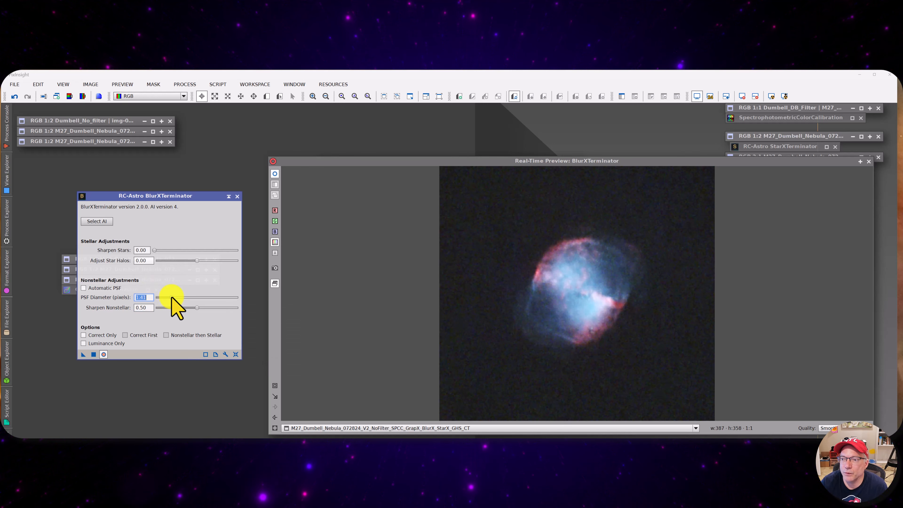
drag(172, 297, 168, 298)
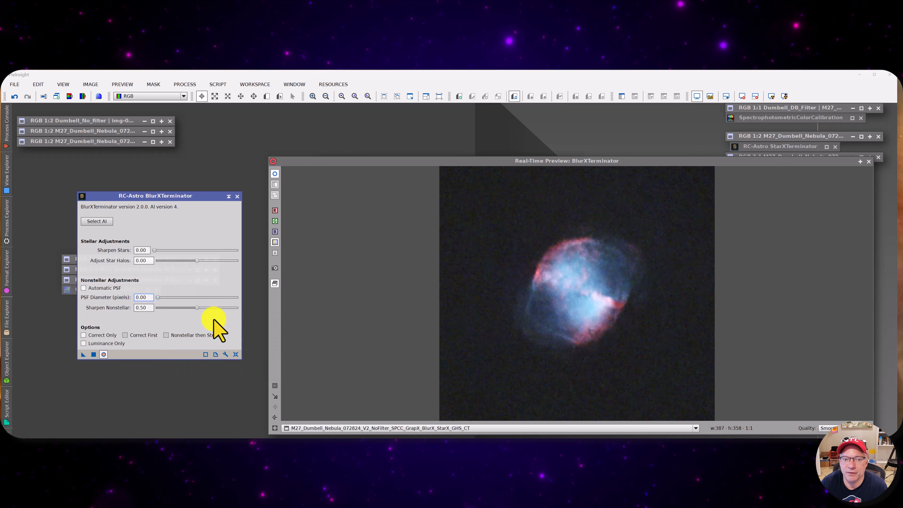
mouse_move(167, 296)
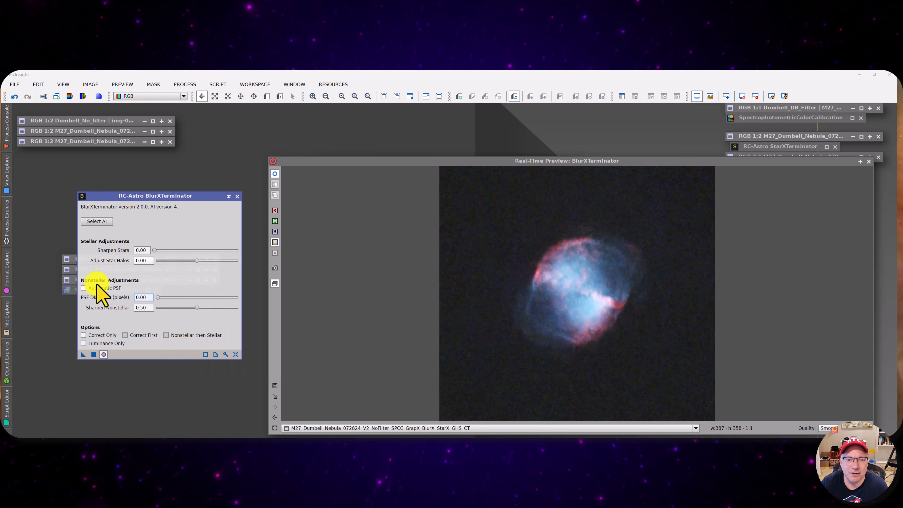
mouse_move(85, 289)
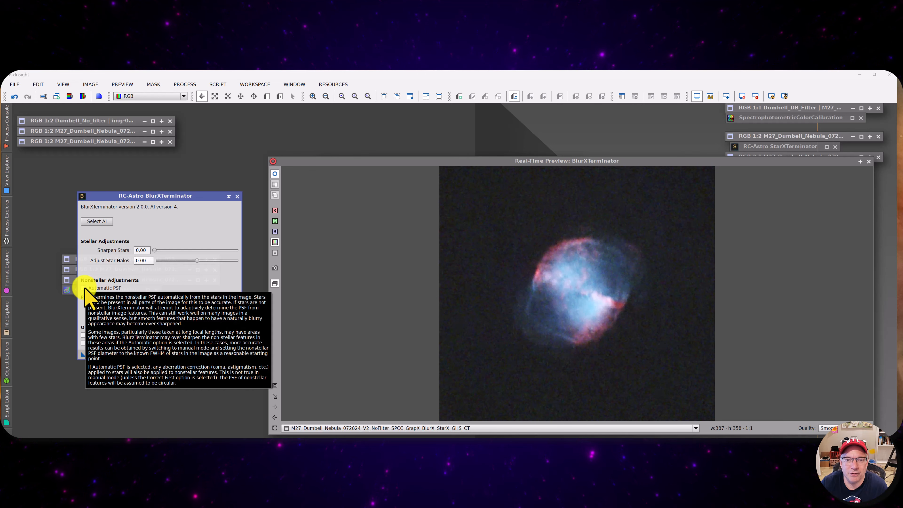
click(83, 288)
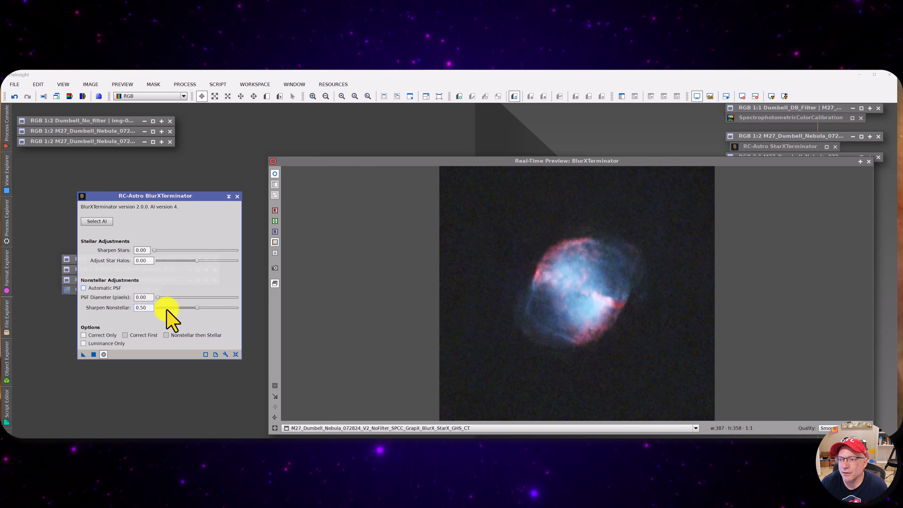
- Set Sharpen Nonstellar to 0.80 and test PSF diameters of 2.03 and 5.53 pixels in the preview
drag(197, 307, 221, 308)
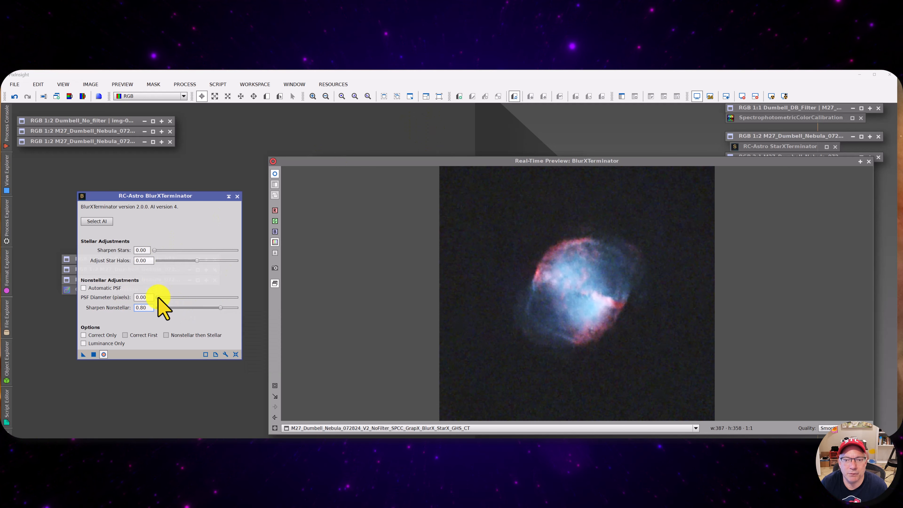
drag(158, 297, 178, 297)
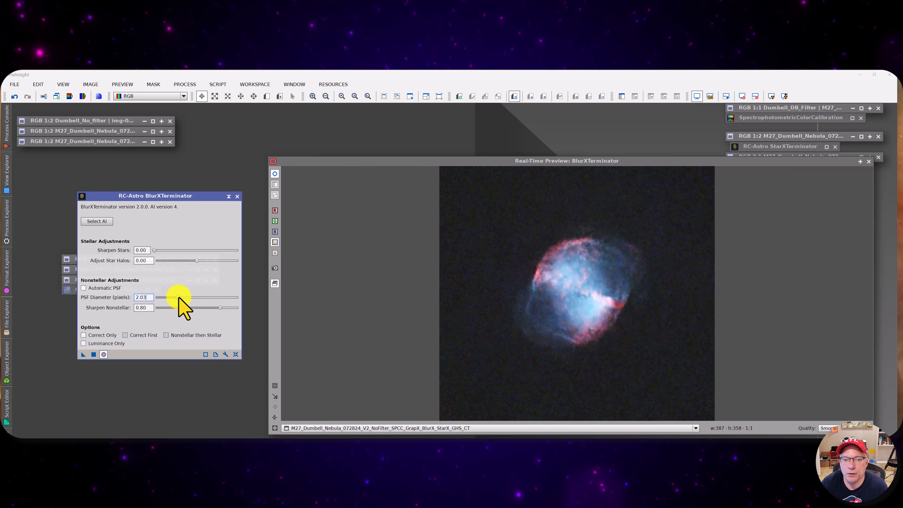
drag(178, 296, 212, 304)
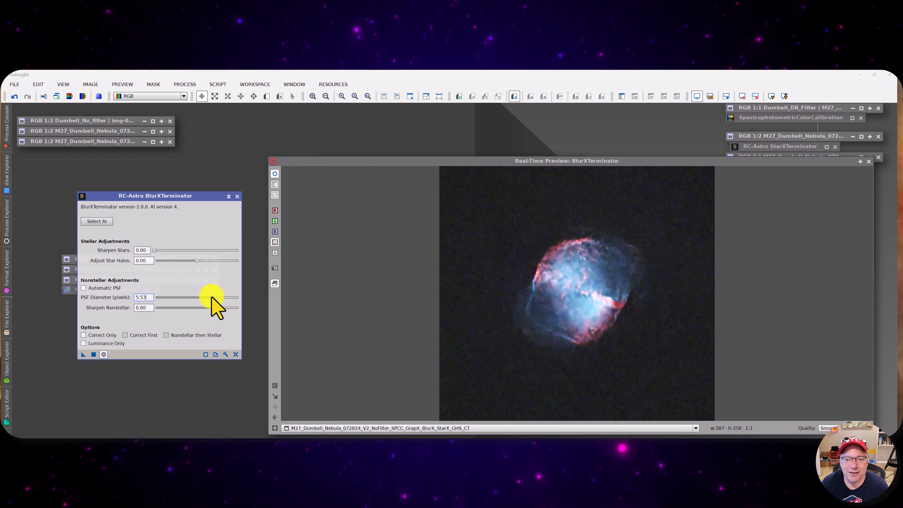
- Set the PSF diameter to 2.06 pixels and apply BlurXTerminator to the GHS_CT image, checking the run in the process console
drag(212, 298, 177, 300)
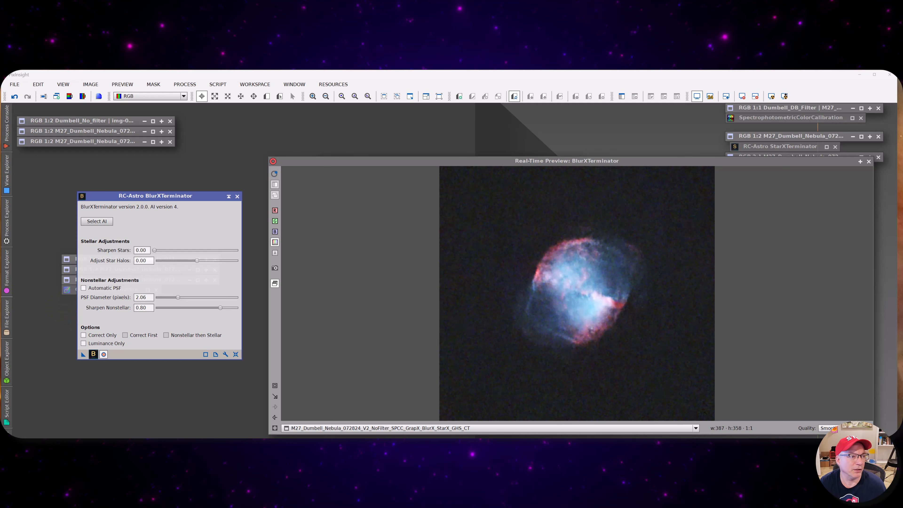
drag(83, 354, 67, 279)
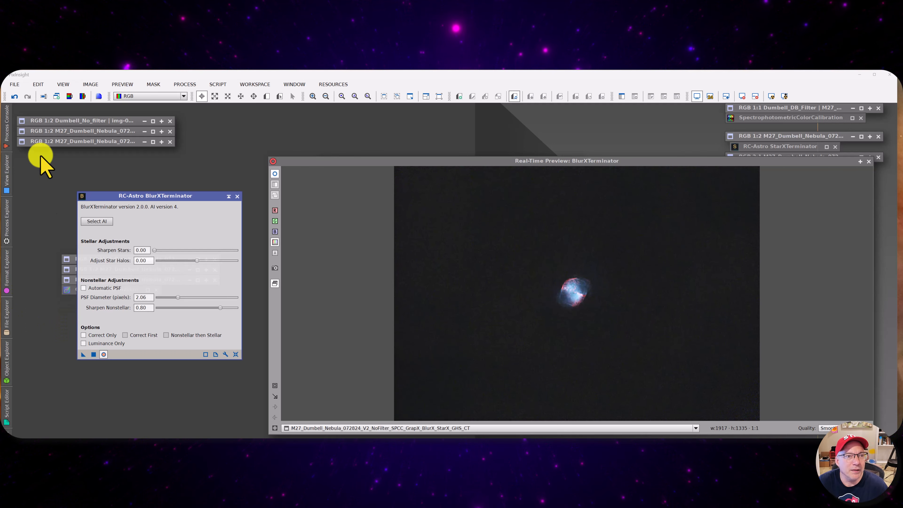
click(7, 123)
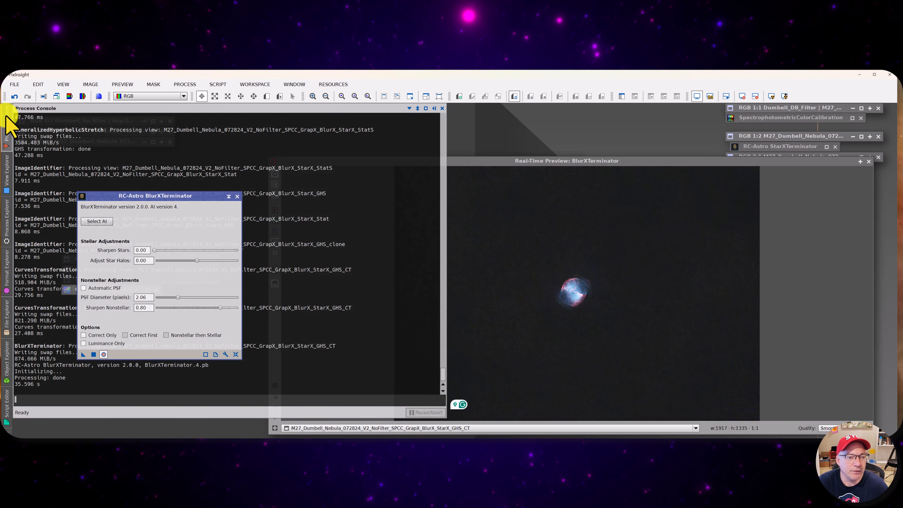
- Check the BlurXTerminator run in the process console, turn off its real-time preview and close the preview window
click(7, 123)
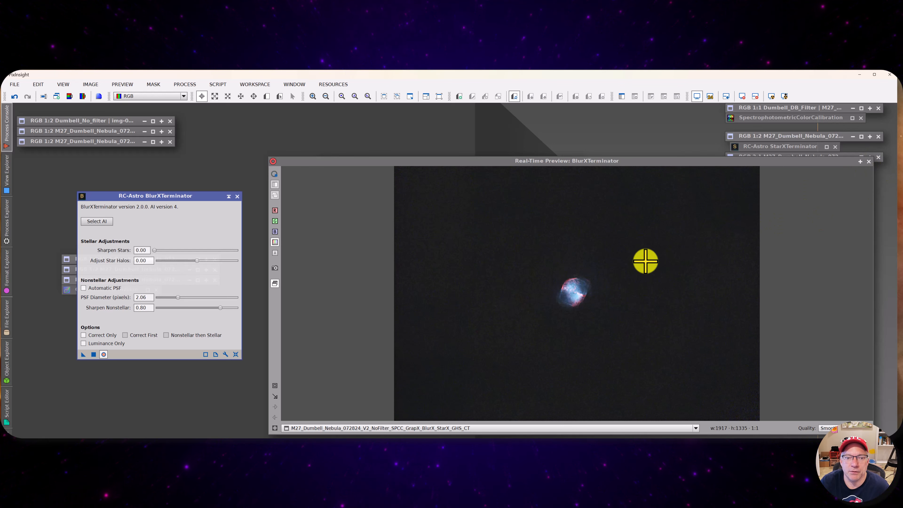
click(105, 356)
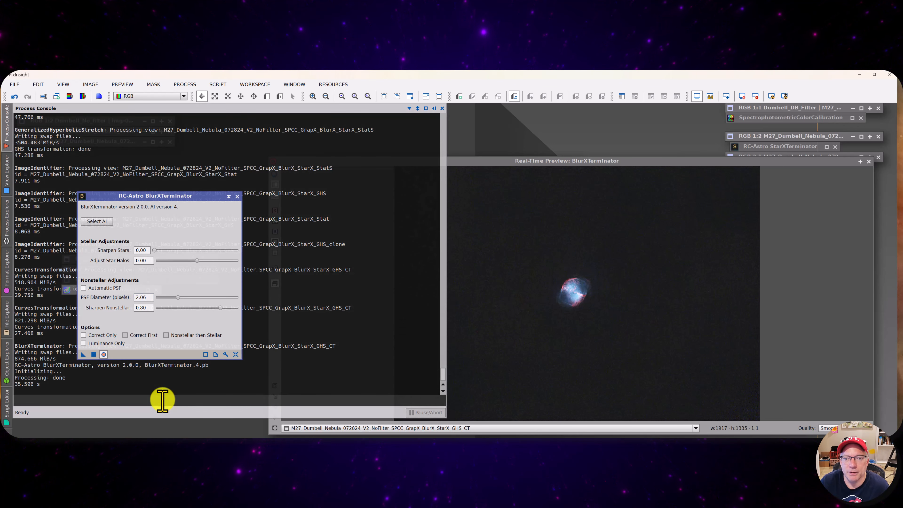
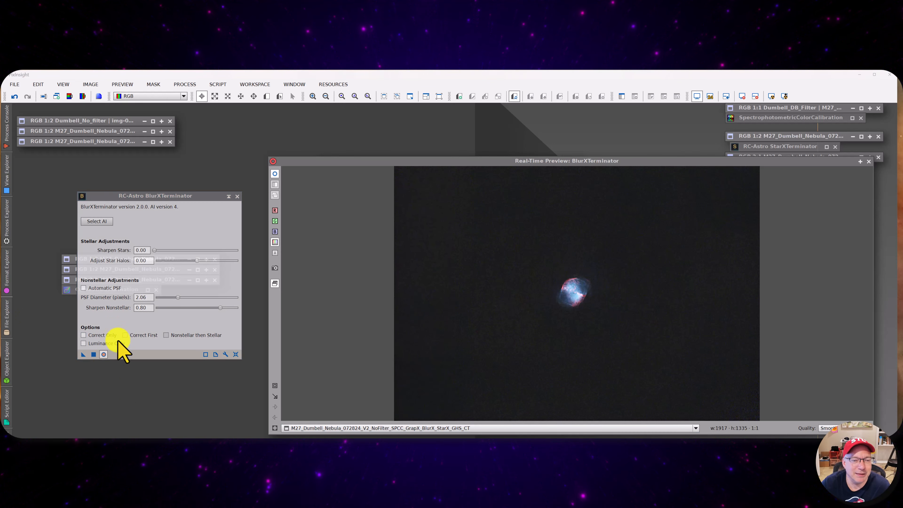
click(104, 355)
click(104, 354)
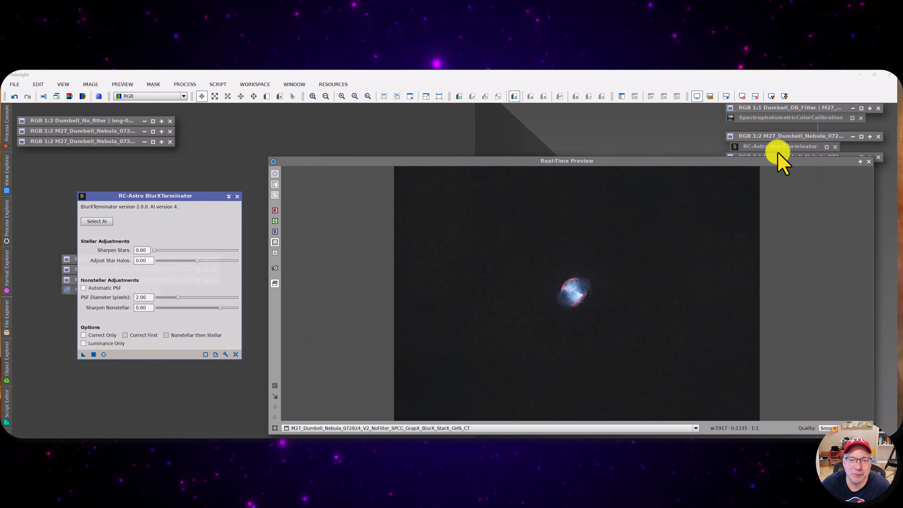
click(868, 161)
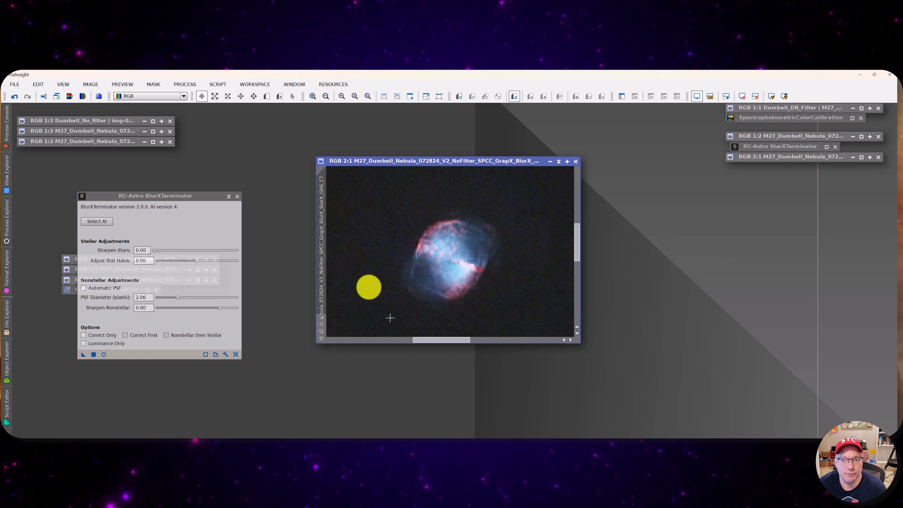
- Collapse the BlurXTerminator window and park it with the CurvesTransformation window beside the other stored processes
drag(216, 198, 869, 175)
click(875, 174)
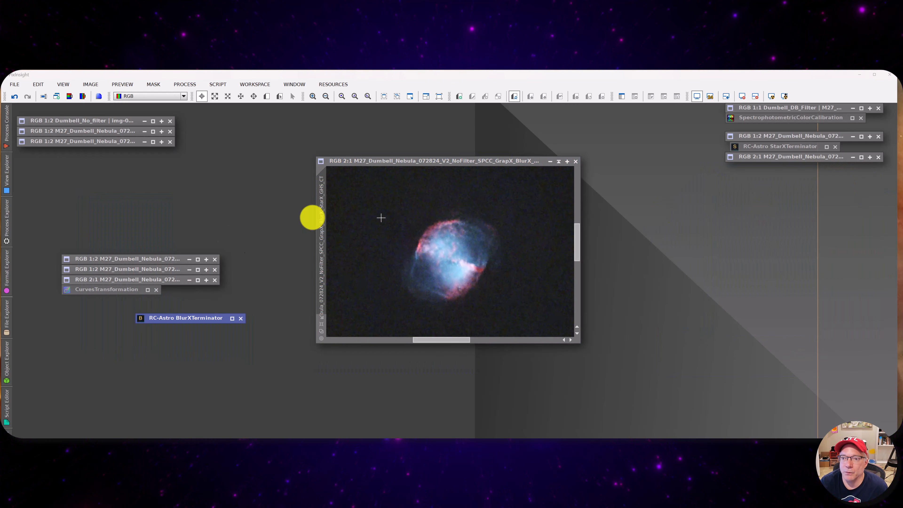
drag(198, 316, 784, 167)
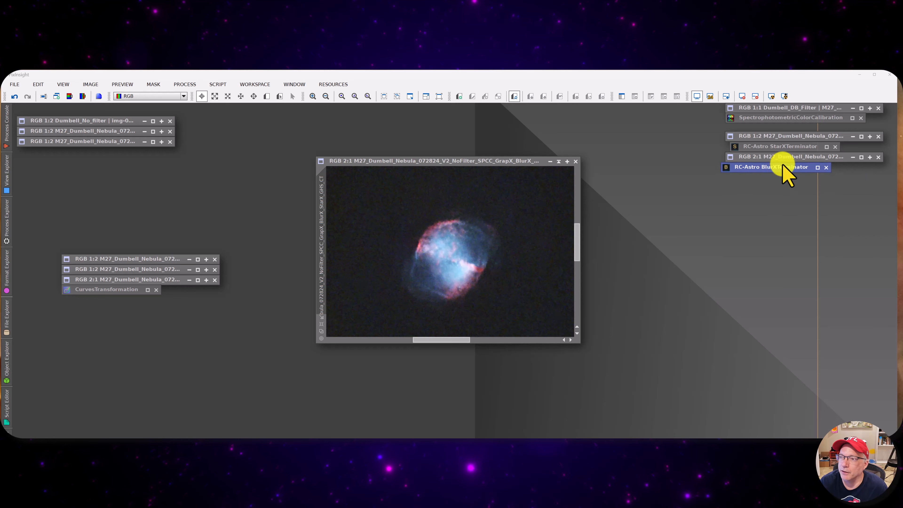
drag(120, 287, 776, 201)
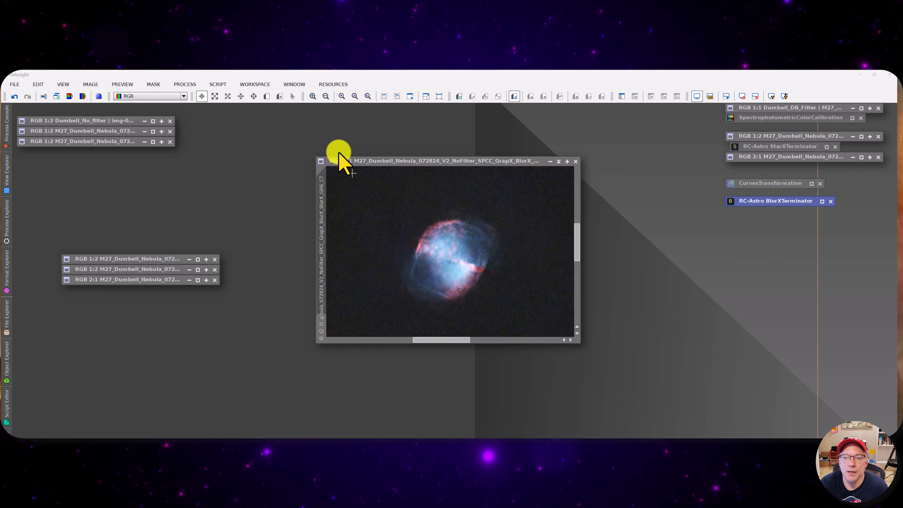
- Clone the GHS_CT image, then collapse the original and park it beneath the stored BlurXTerminator process
drag(355, 163, 356, 159)
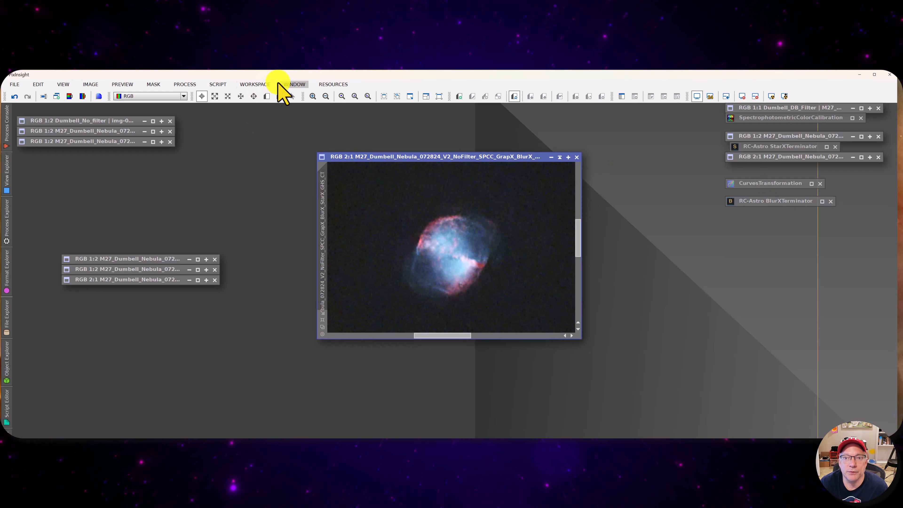
click(184, 85)
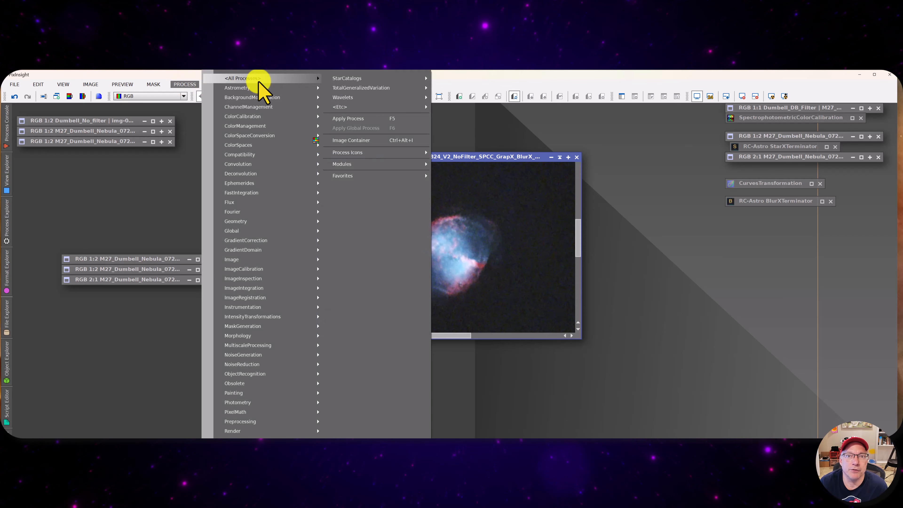
click(178, 84)
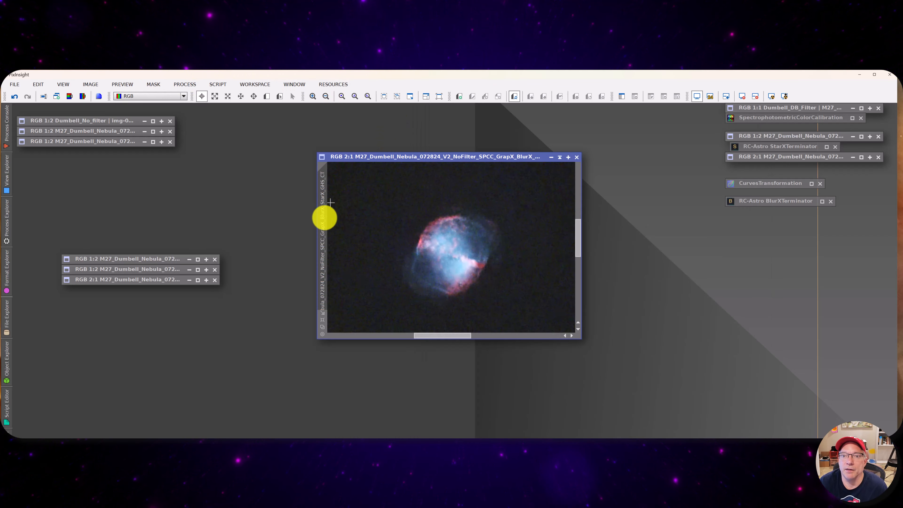
mouse_move(322, 216)
mouse_down()
mouse_move(323, 283)
mouse_move(283, 313)
mouse_up()
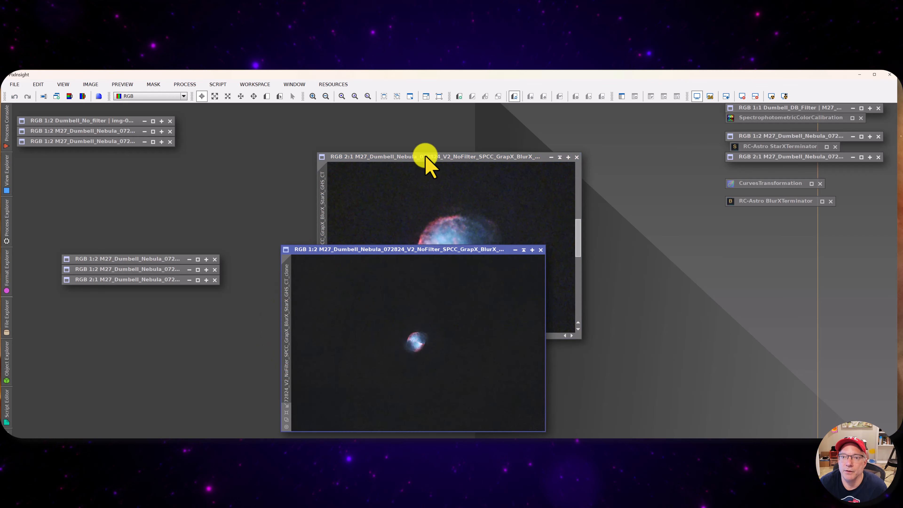
drag(426, 162, 793, 230)
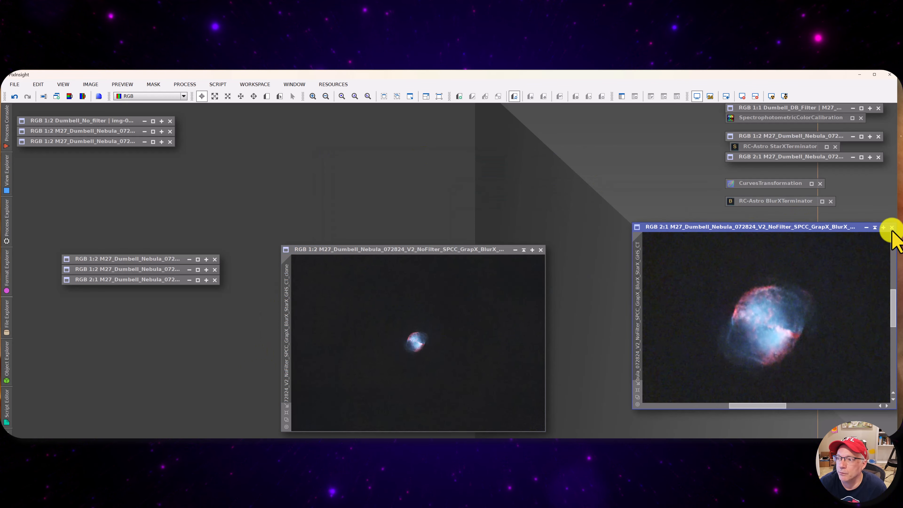
click(870, 223)
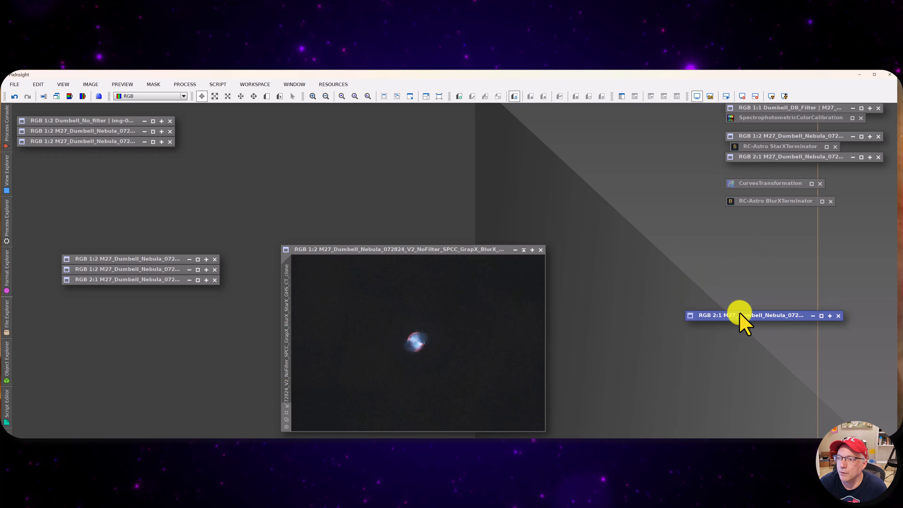
drag(741, 315, 779, 210)
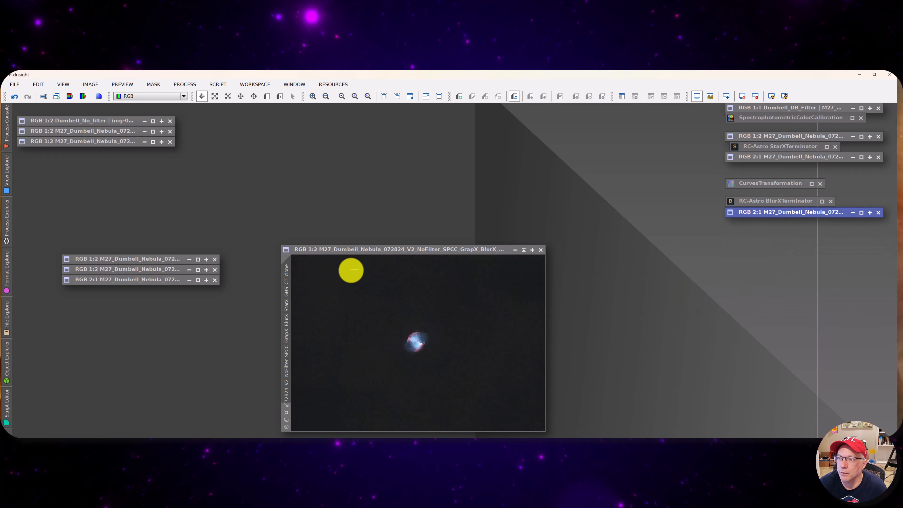
- Inspect the cloned nebula image up close and change the identifier's clone ending to NoiseX, giving GHS_CT_NoiseX
drag(387, 250, 400, 187)
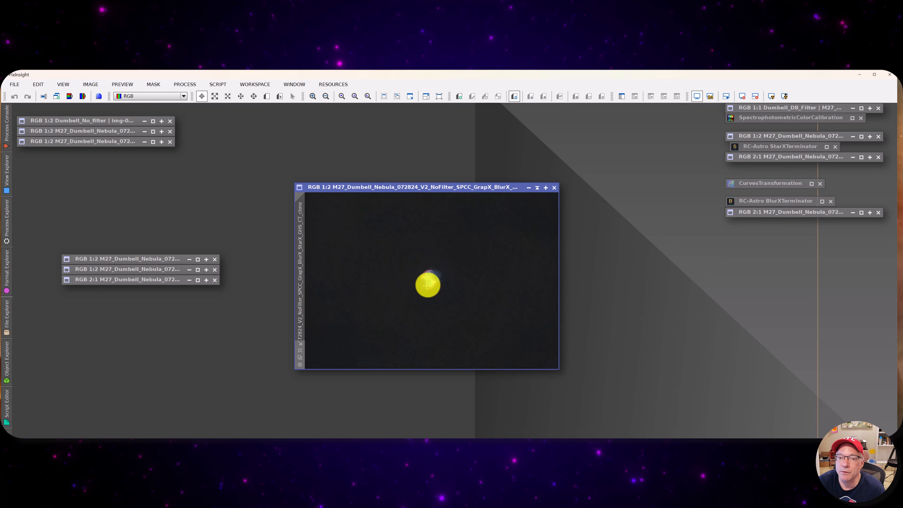
scroll(428, 284, up, 3)
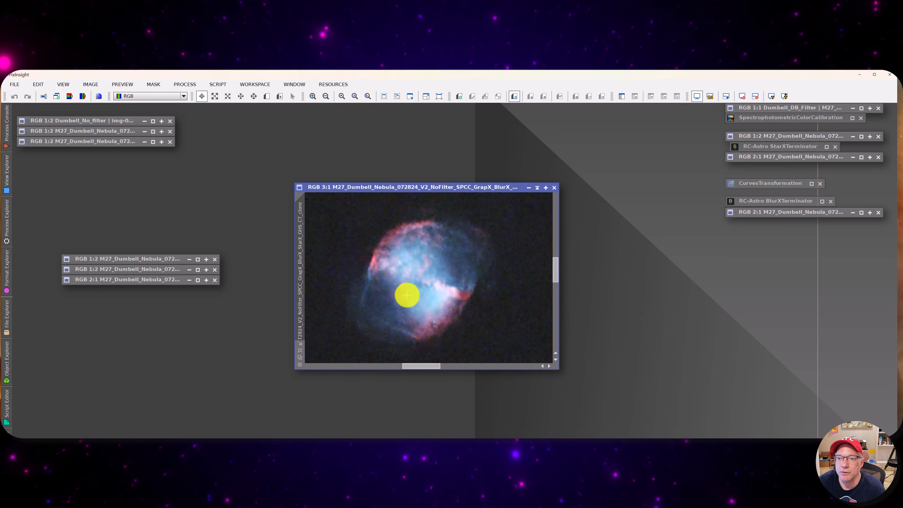
scroll(415, 295, down, 2)
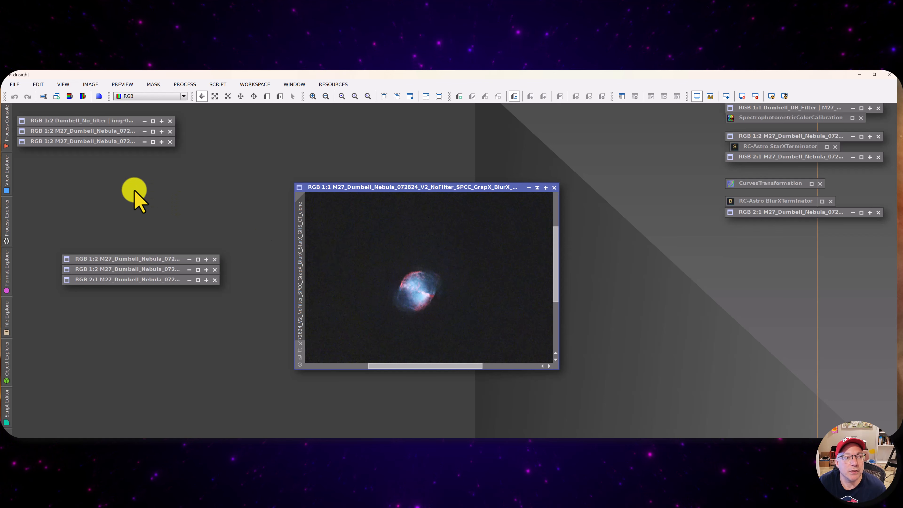
double_click(300, 208)
click(533, 284)
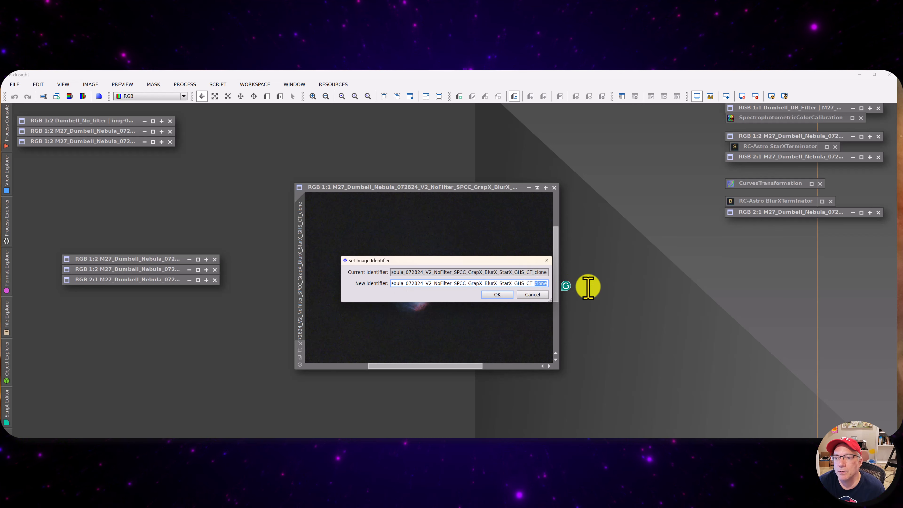
key(BackSpace)
key(BackSpace)
key(BackSpace)
key(BackSpace)
key(BackSpace)
text(NoiseX)
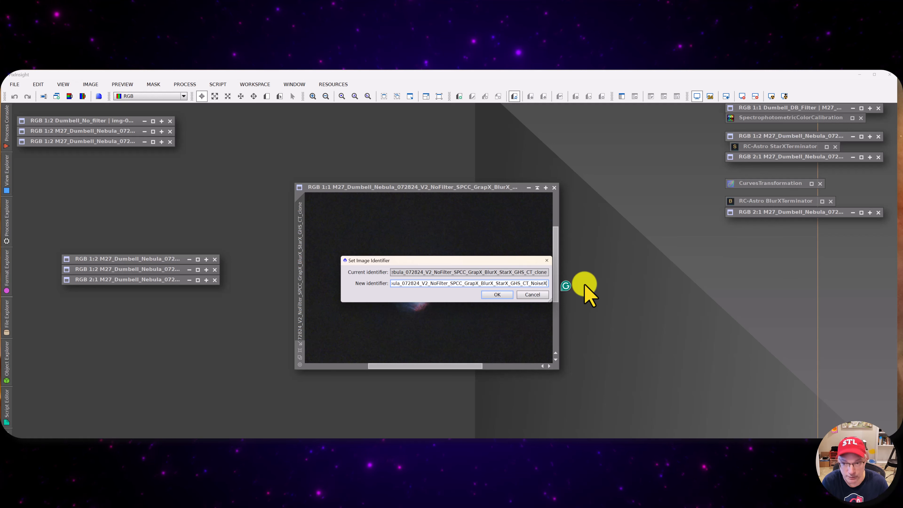
key(Return)
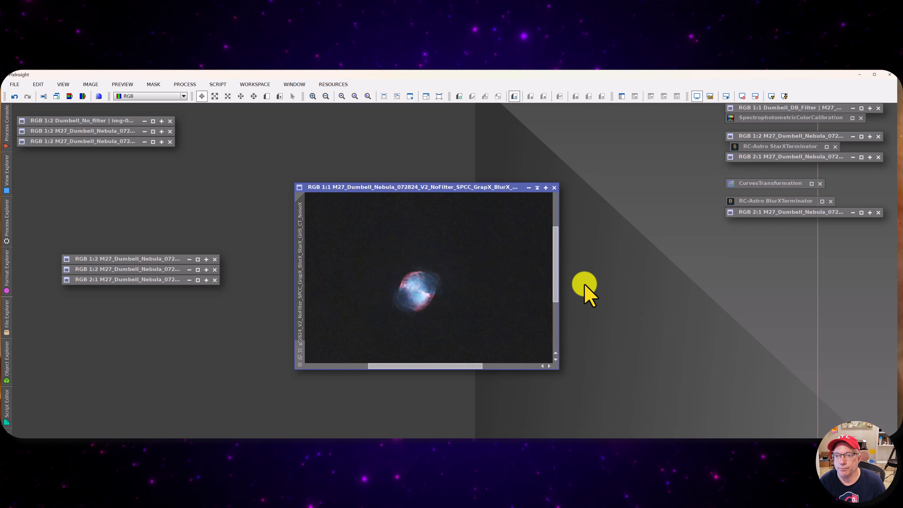
- Open NoiseXTerminator and start its real-time preview on the GHS_CT_NoiseX image
drag(373, 189, 434, 173)
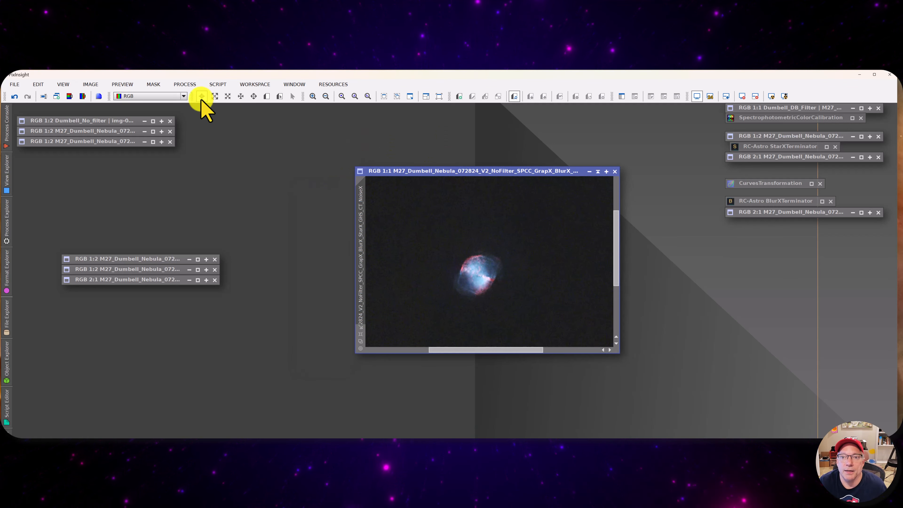
click(185, 84)
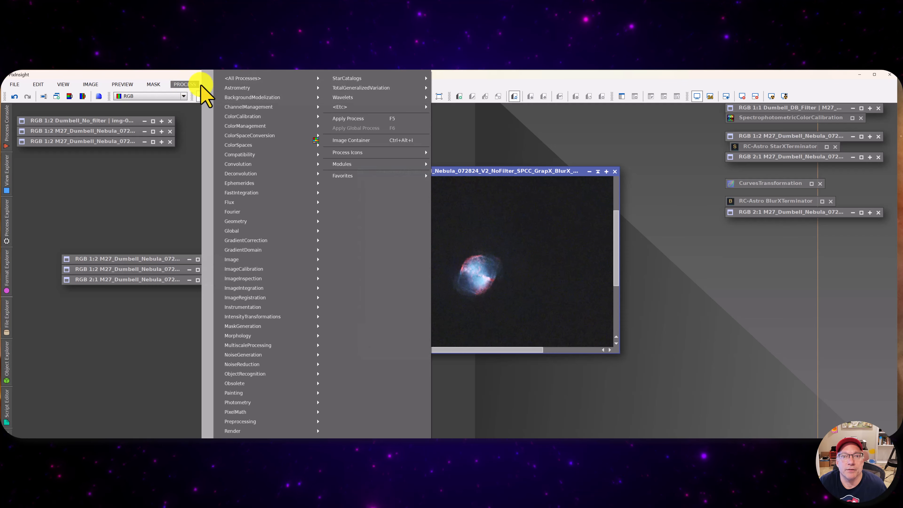
mouse_move(251, 78)
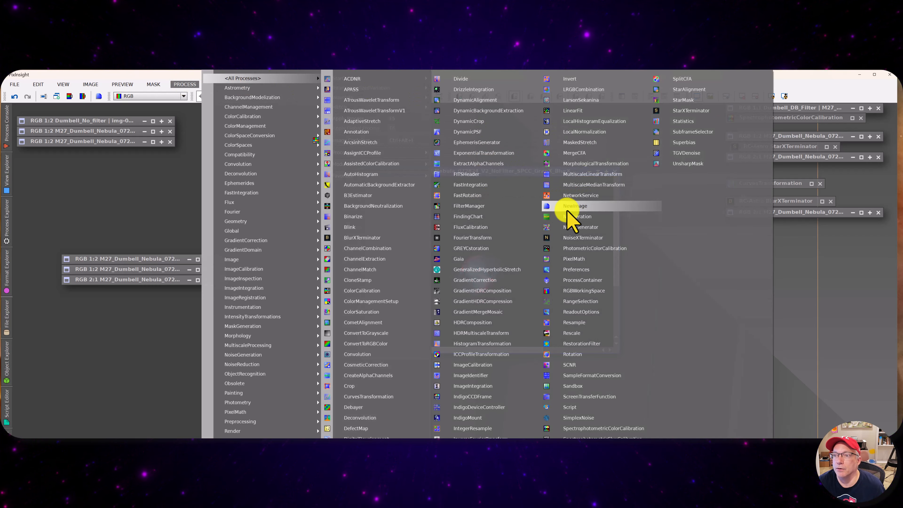
click(573, 237)
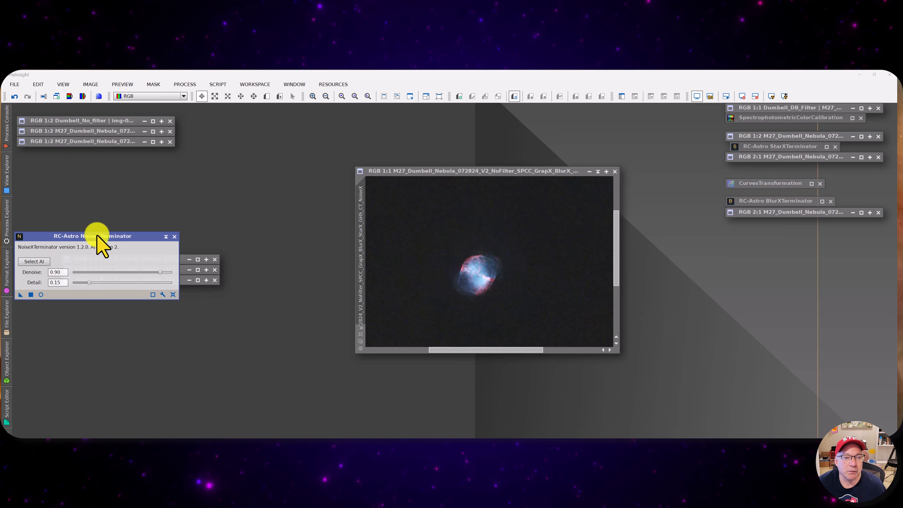
mouse_move(97, 235)
mouse_down()
mouse_move(227, 340)
mouse_move(177, 305)
mouse_up()
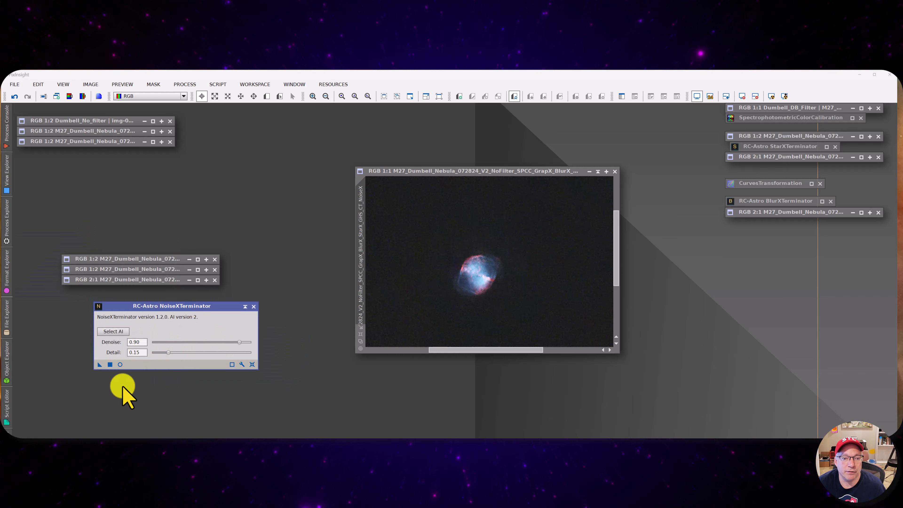
click(120, 364)
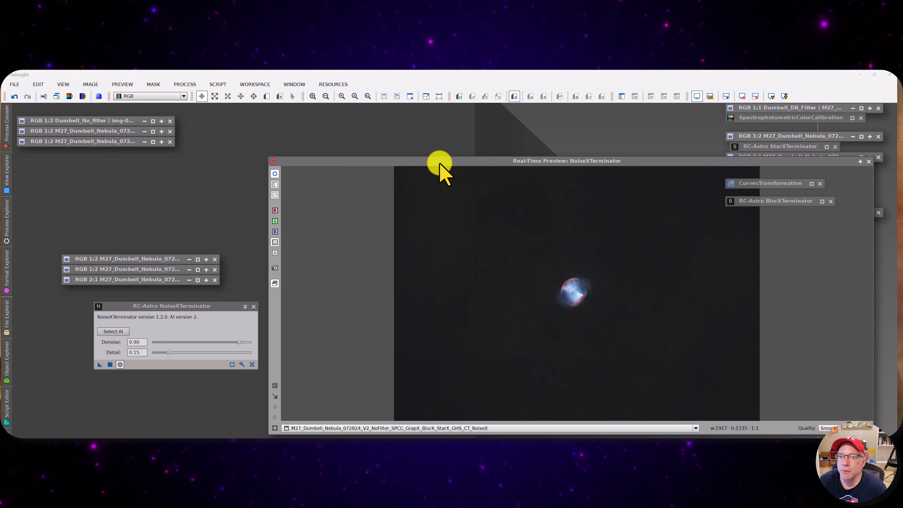
- Arrange the preview and NoiseXTerminator windows side by side and enlarge the preview on the nebula
drag(440, 165, 406, 139)
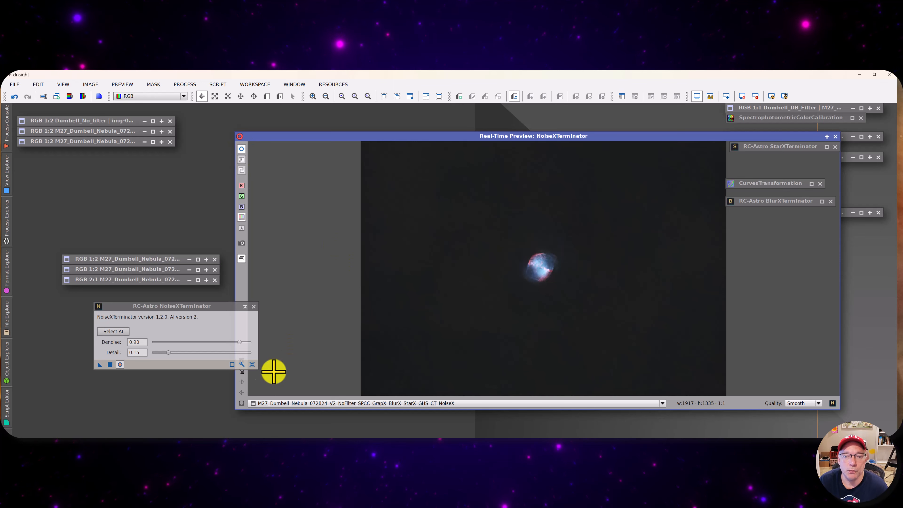
drag(218, 306, 167, 317)
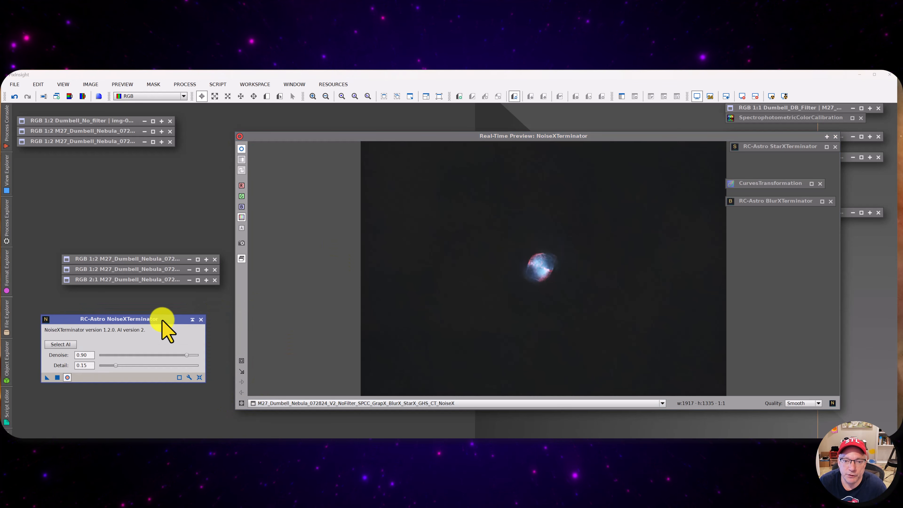
click(241, 361)
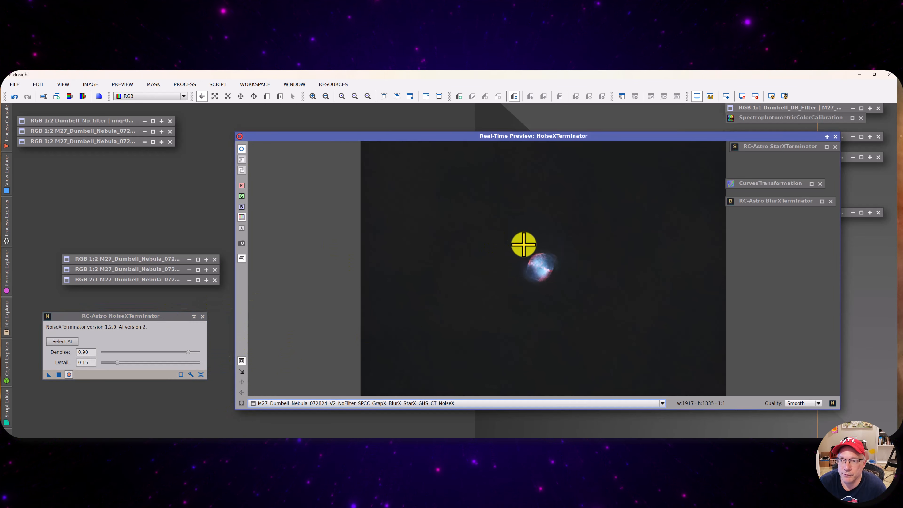
drag(515, 244, 569, 293)
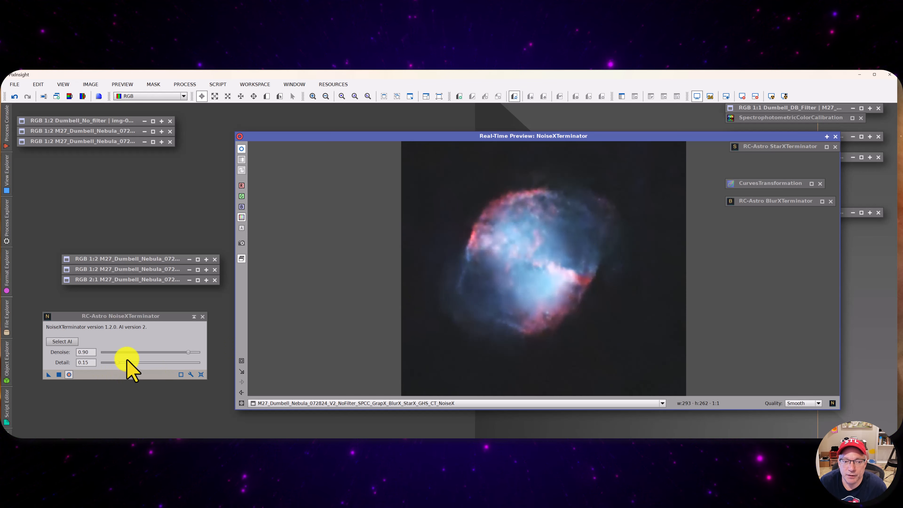
- Set NoiseXTerminator's Detail to 0.50 and compare the nebula with and without the effect in the preview
mouse_move(126, 361)
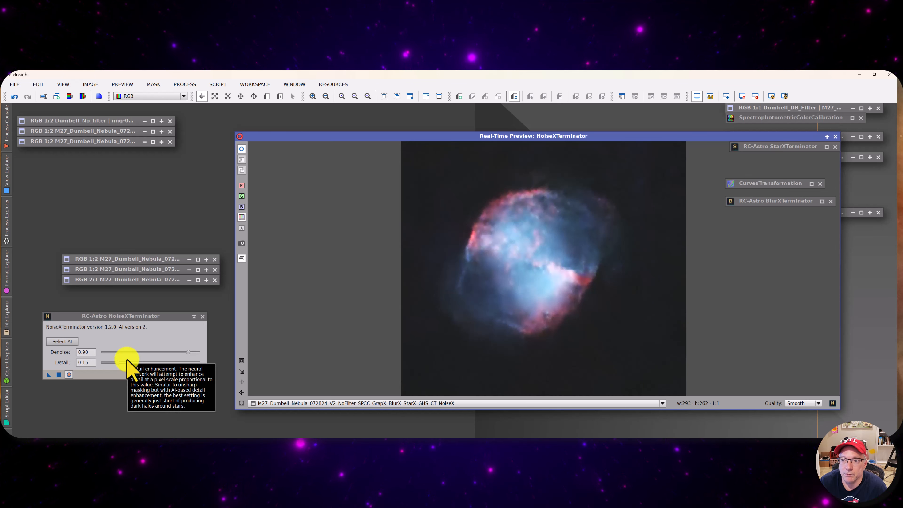
drag(117, 362, 149, 363)
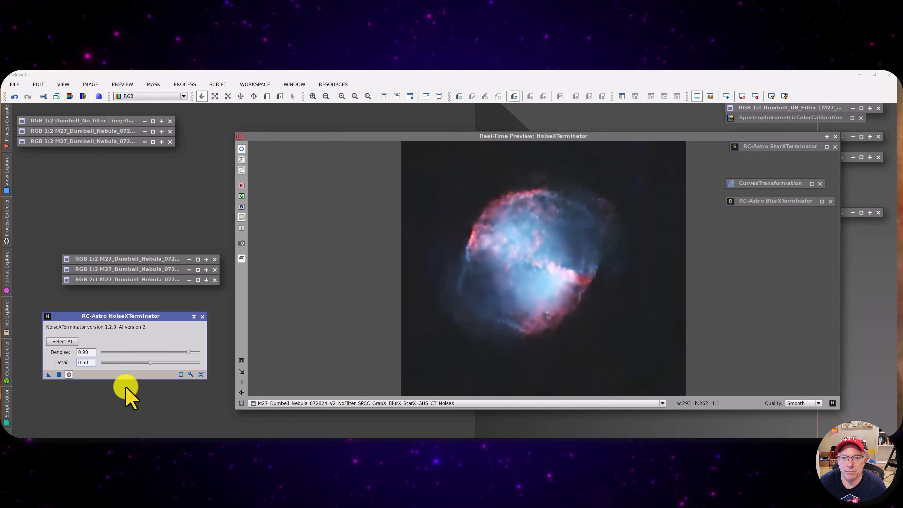
click(70, 374)
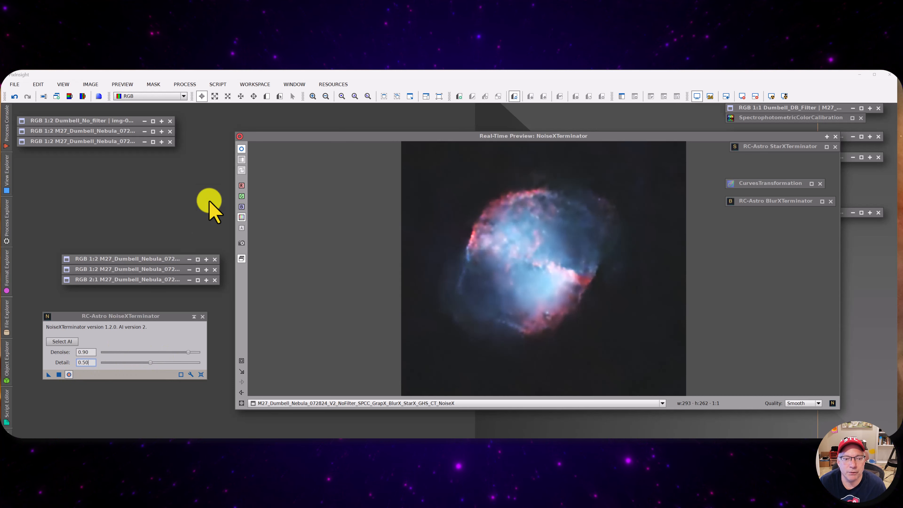
click(241, 151)
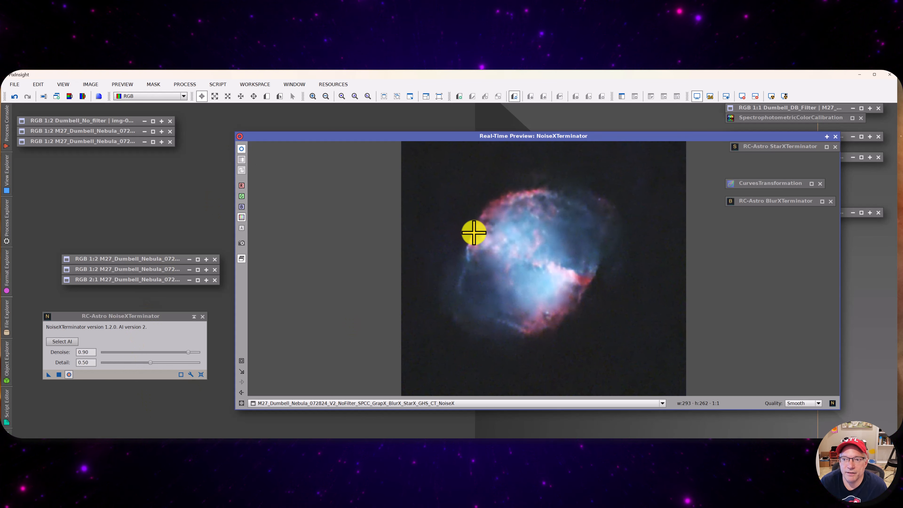
- Set NoiseXTerminator's Detail to 0.25, apply it to the GHS_CT_NoiseX image and close the real-time preview
click(87, 363)
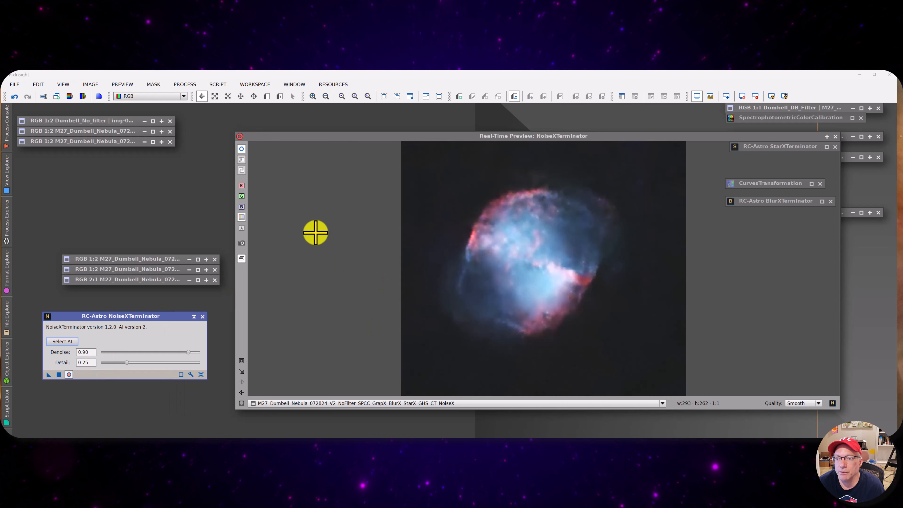
click(241, 149)
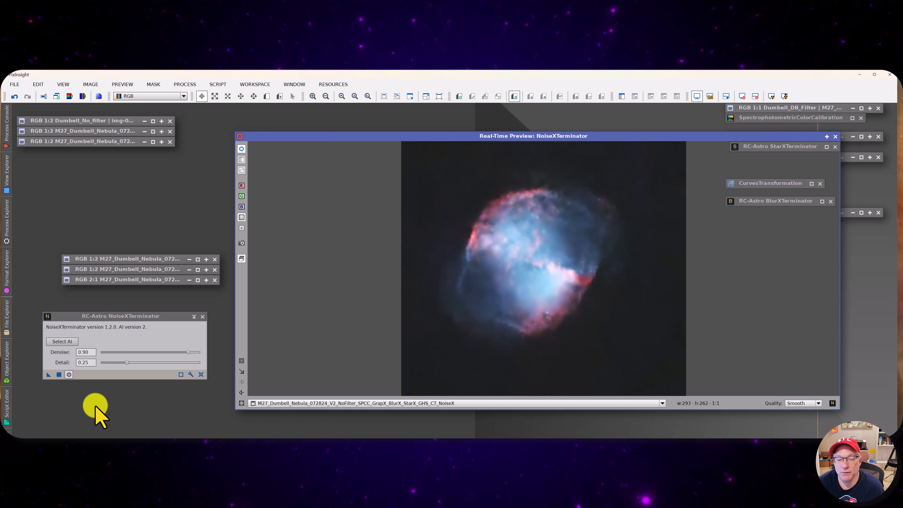
click(59, 374)
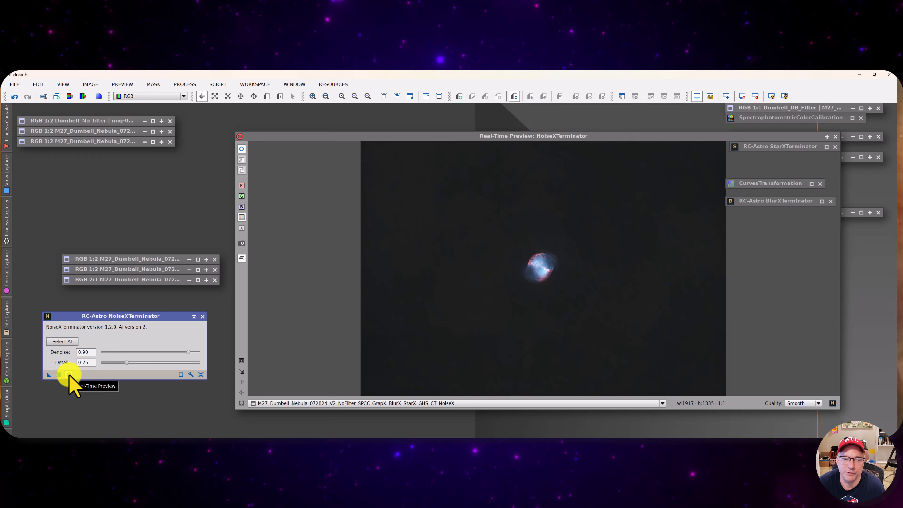
click(835, 136)
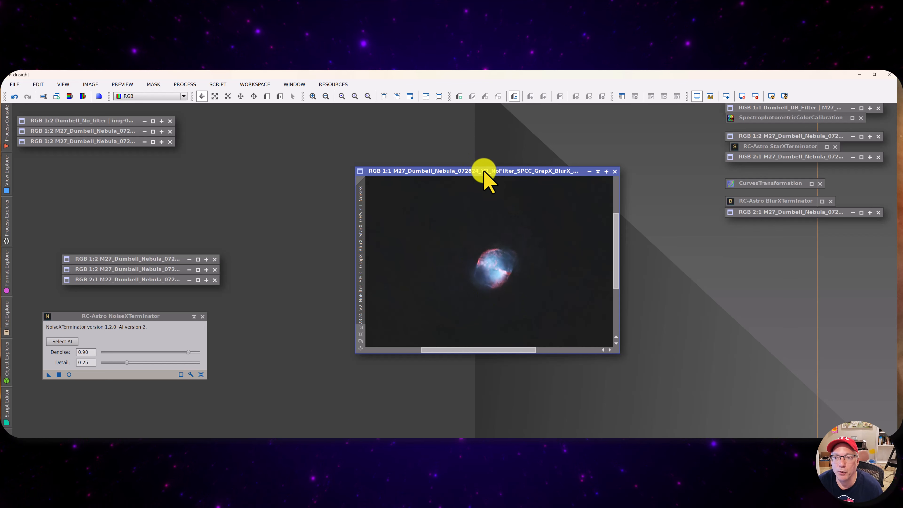
- Collapse NoiseXTerminator and park it below the other stored process windows, keeping the denoised nebula image clear of them
drag(485, 172, 697, 233)
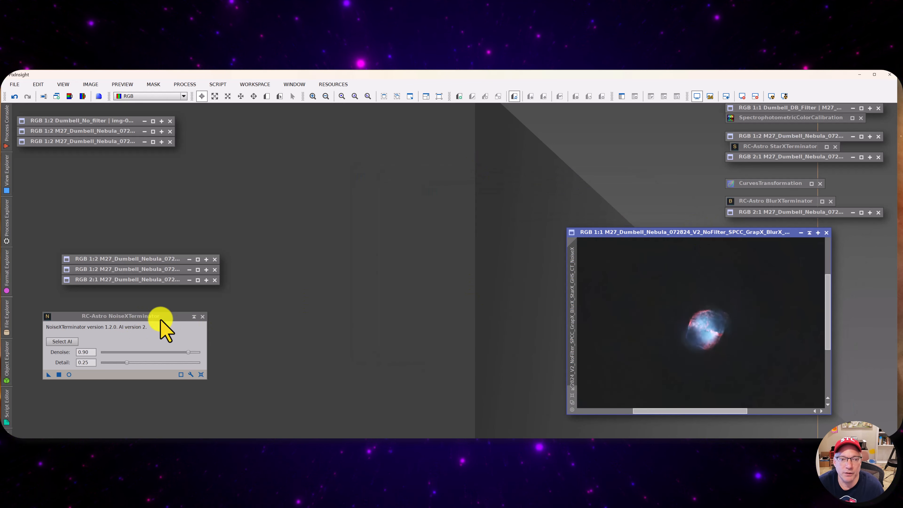
click(162, 327)
click(193, 316)
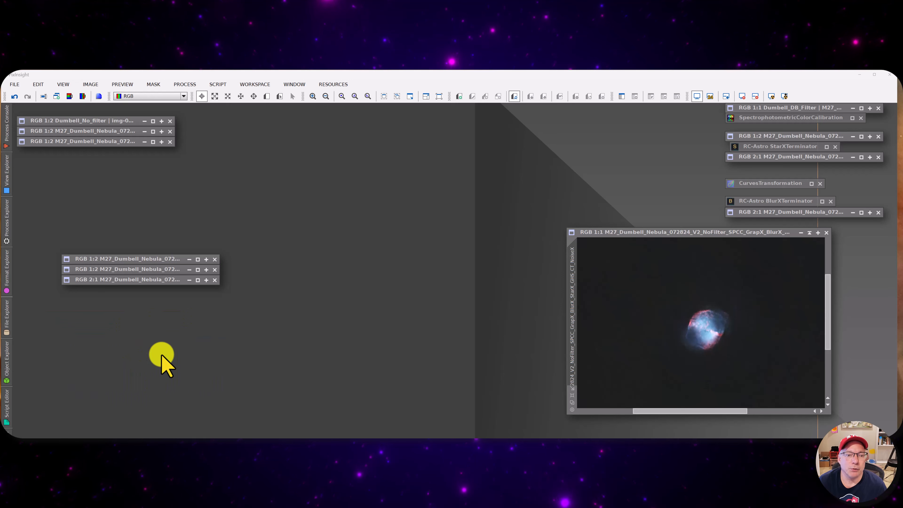
drag(141, 347, 801, 226)
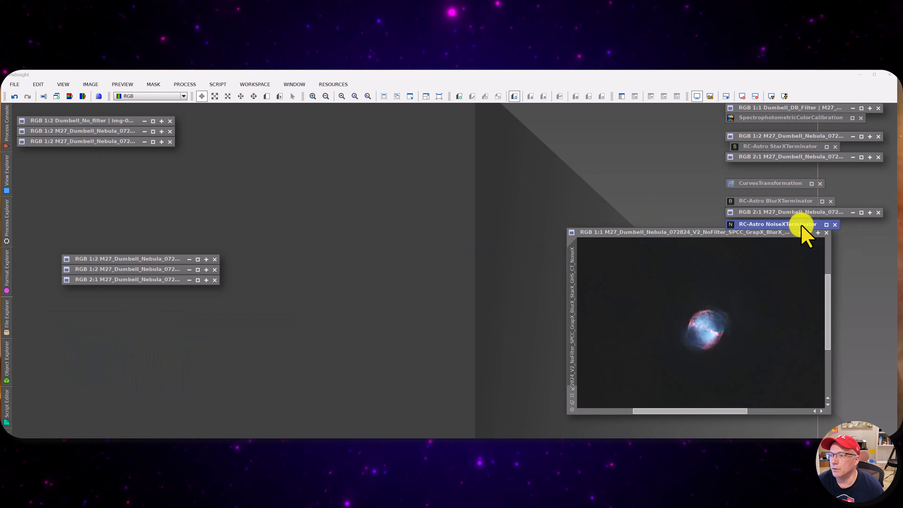
drag(694, 233, 559, 244)
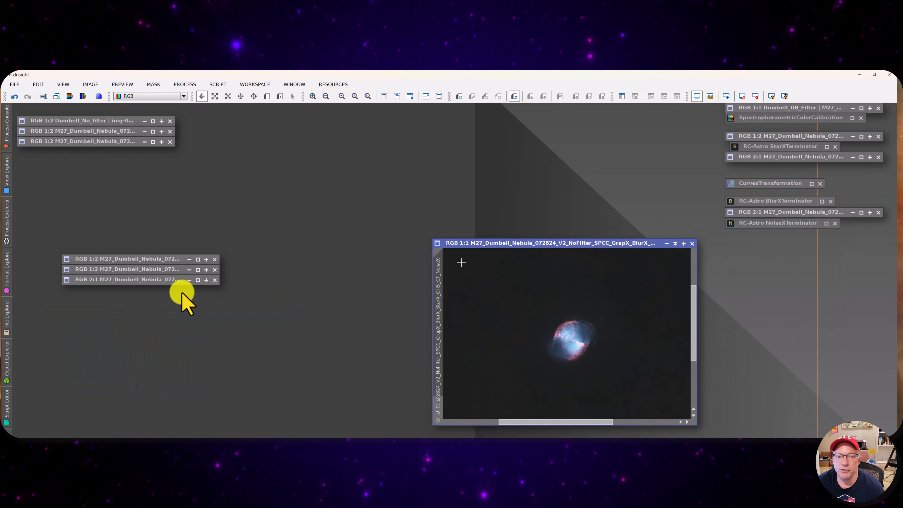
- Identify the lower two collapsed M27 images and stack them, collapsed, apart from the remaining one
drag(139, 279, 139, 306)
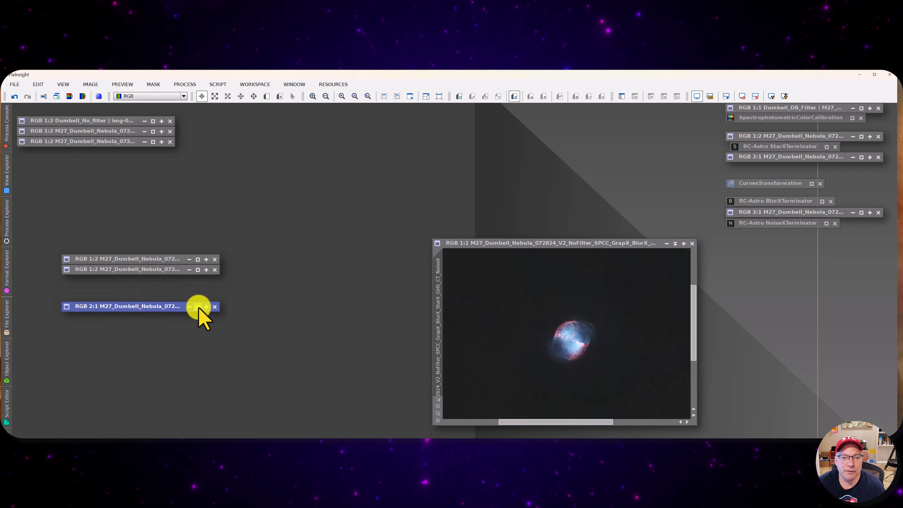
click(198, 307)
click(488, 179)
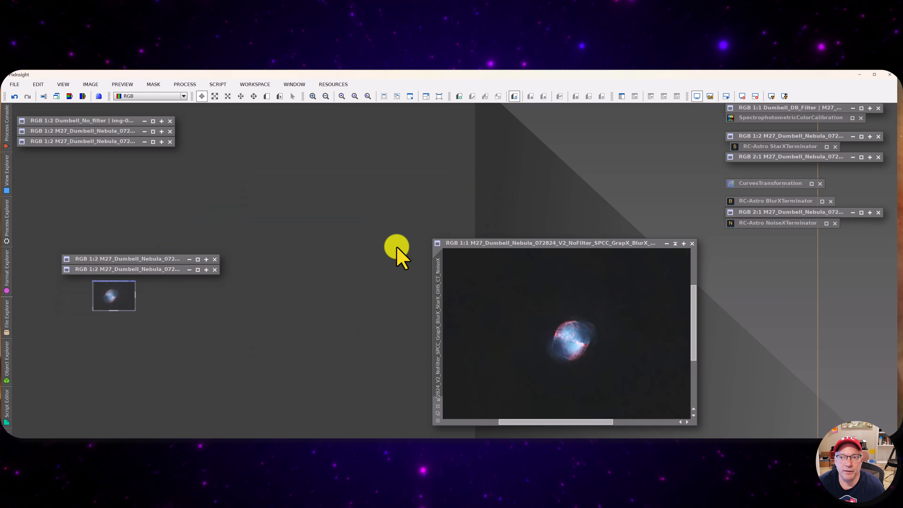
drag(117, 307, 340, 164)
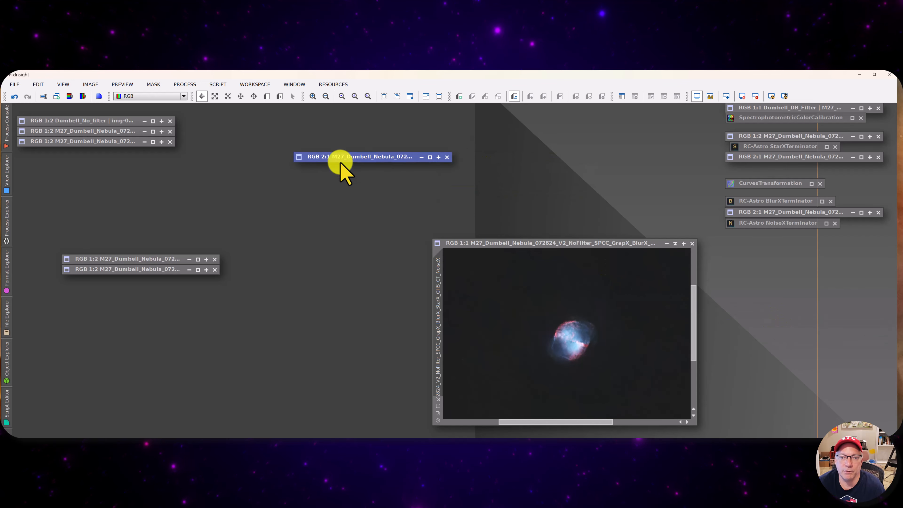
drag(137, 269, 130, 295)
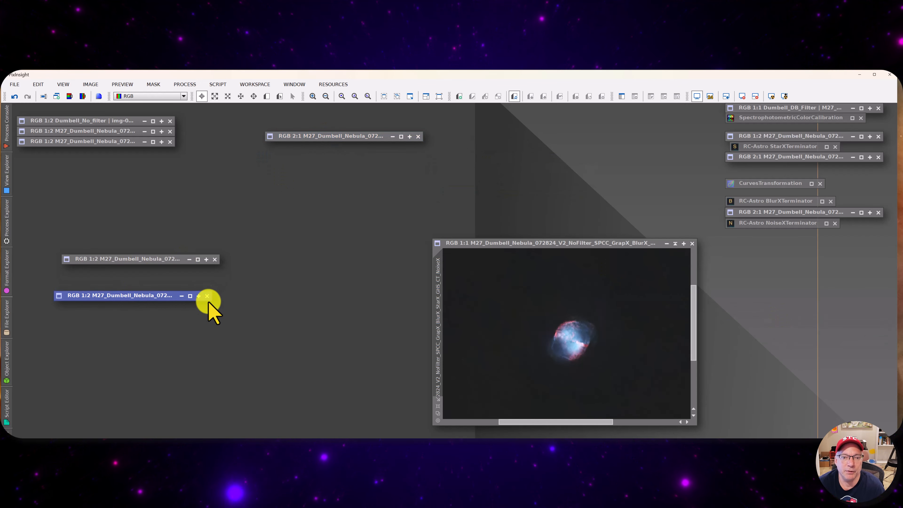
click(190, 296)
drag(157, 302, 249, 205)
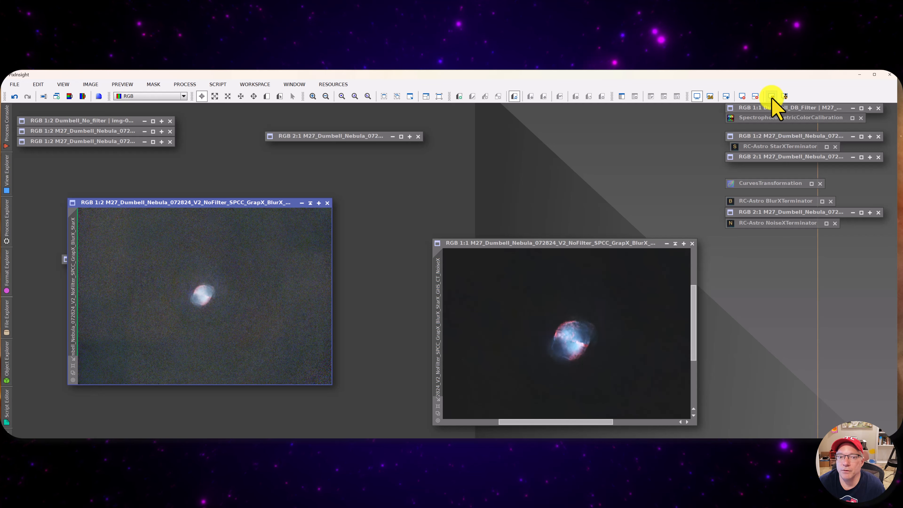
click(310, 203)
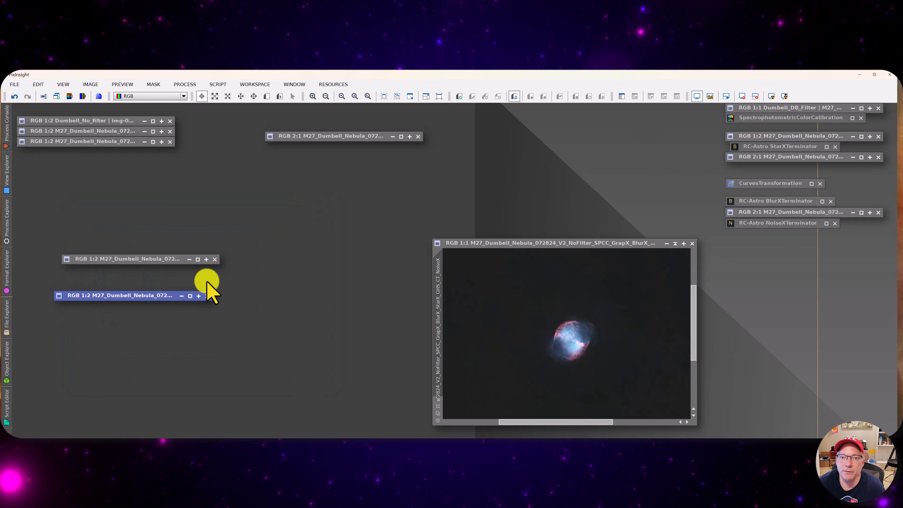
drag(133, 297, 350, 149)
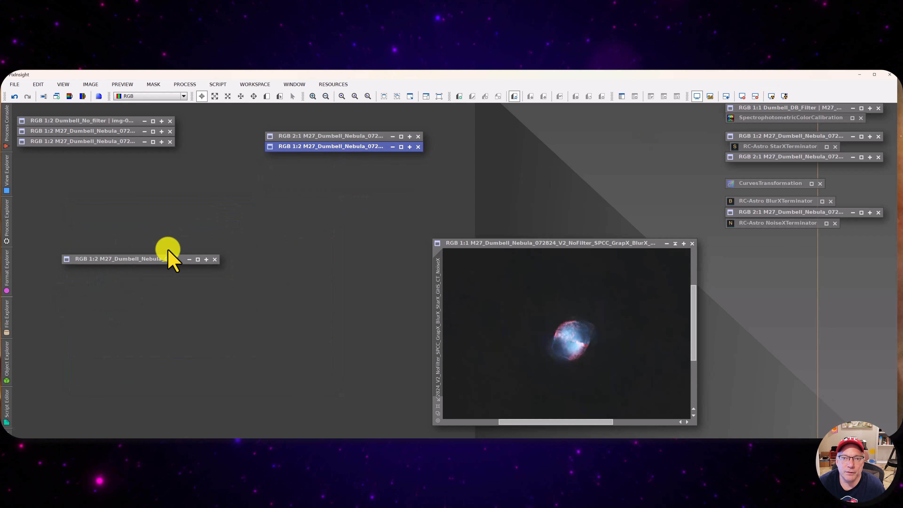
- Restore the StarX_stars image, remove its screen stretch and line it up beside the denoised nebula image
click(198, 260)
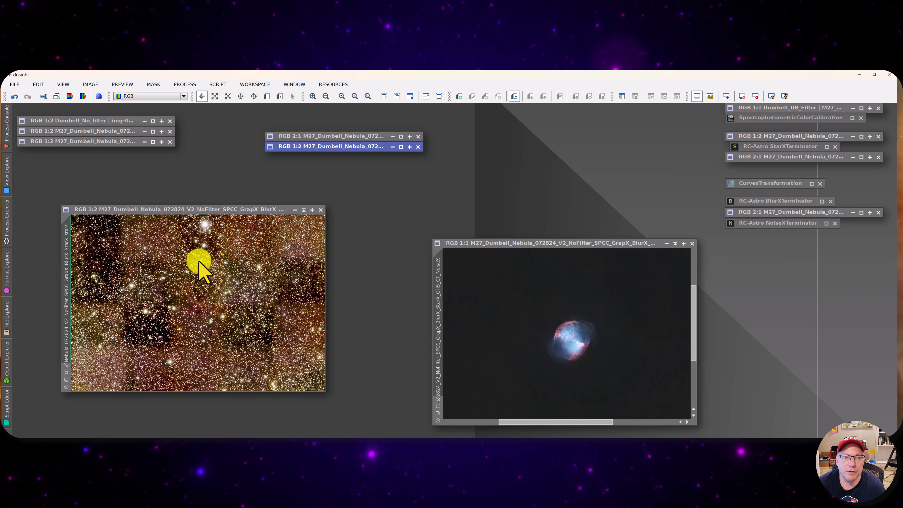
drag(242, 215, 329, 218)
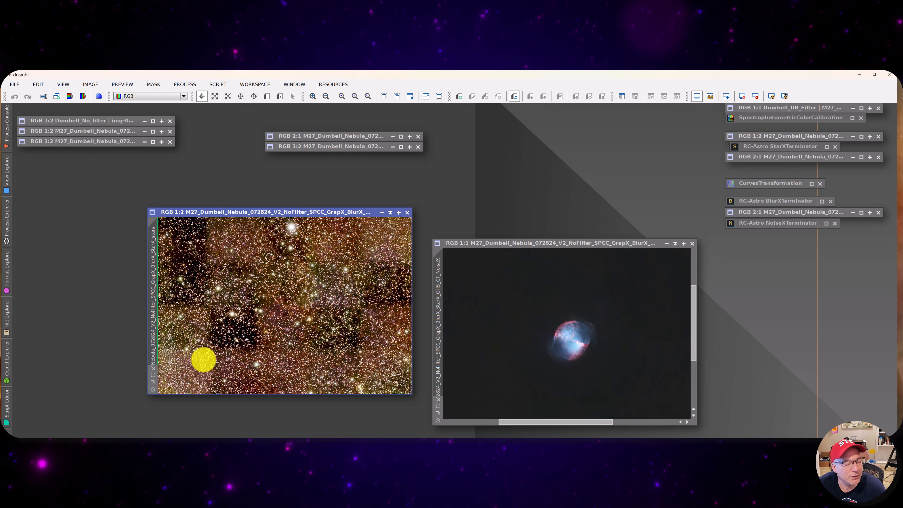
click(757, 98)
mouse_move(322, 212)
mouse_down()
mouse_move(346, 202)
mouse_move(318, 223)
mouse_move(322, 242)
mouse_move(322, 226)
mouse_up()
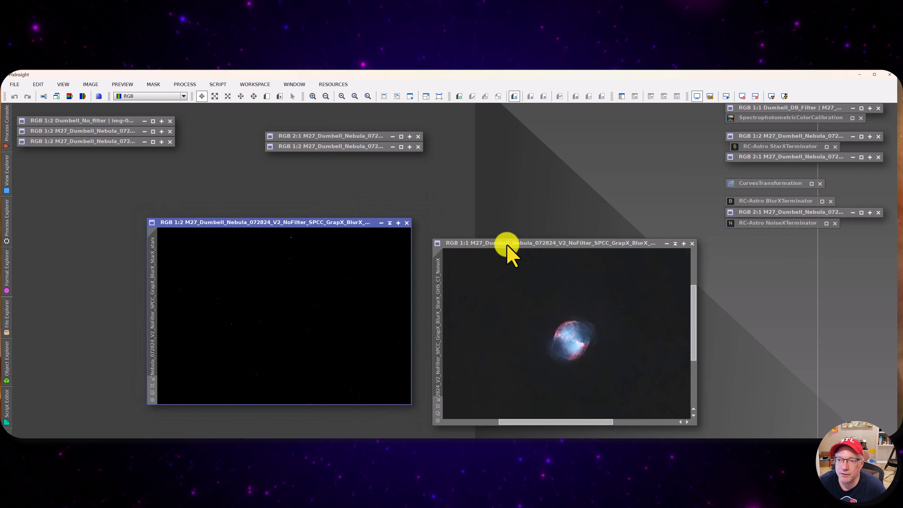
drag(503, 246, 511, 225)
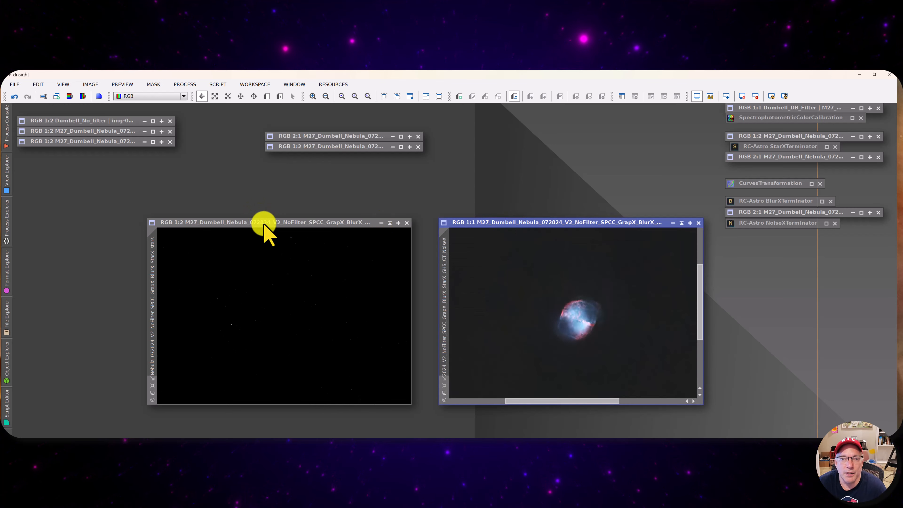
drag(263, 224, 268, 222)
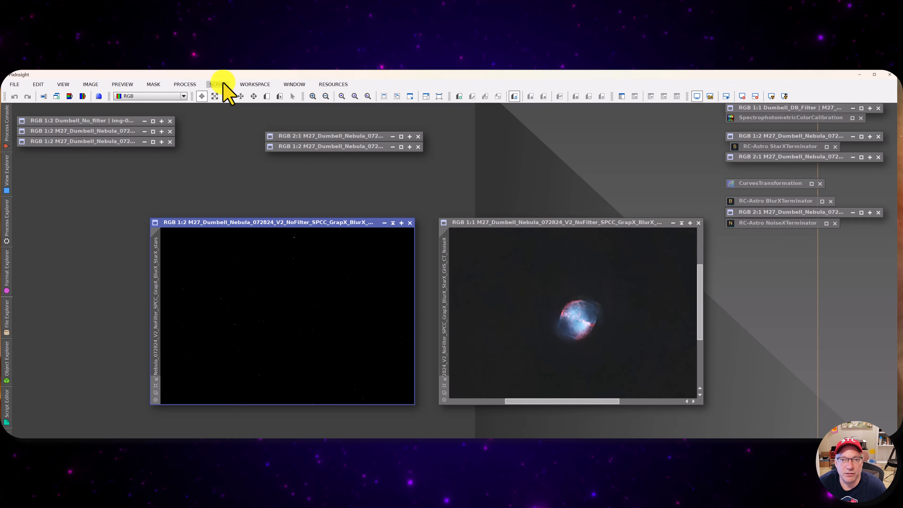
- Launch the SetiAstro Star Stretch script for the StarX_stars image
click(223, 82)
mouse_move(190, 82)
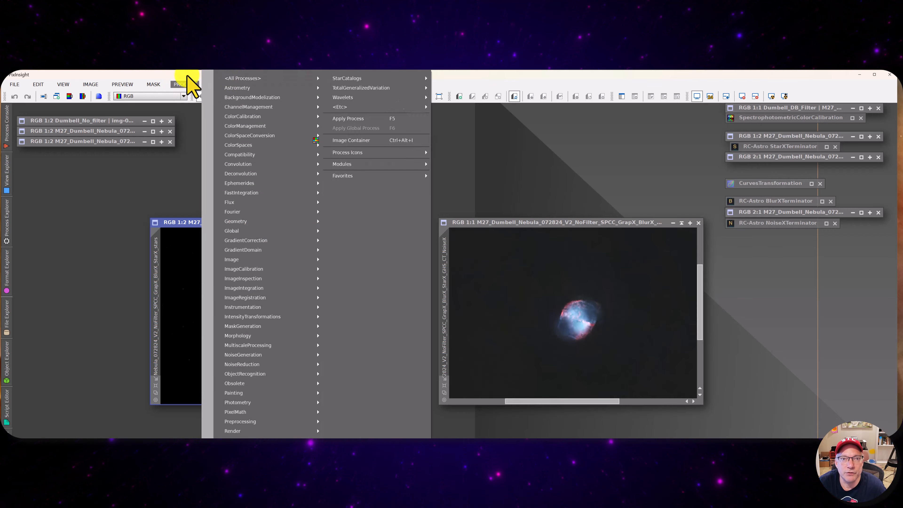
click(189, 84)
click(217, 84)
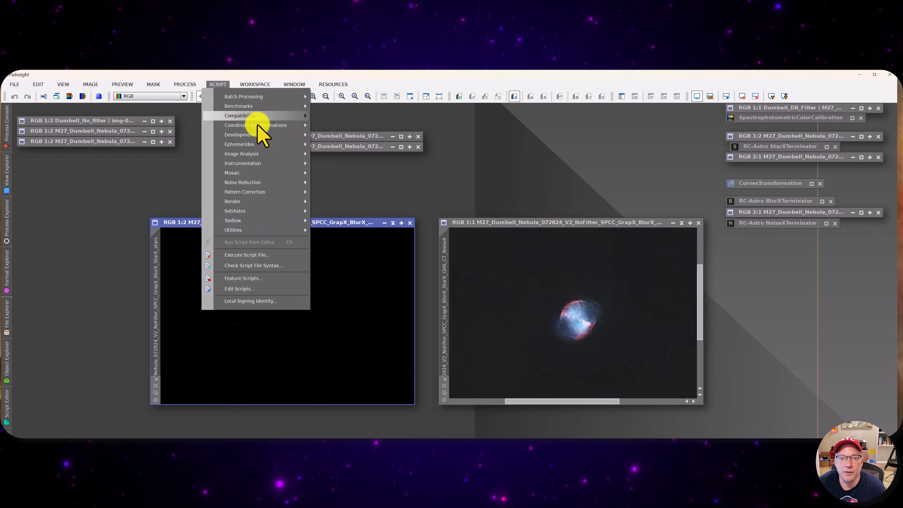
mouse_move(267, 213)
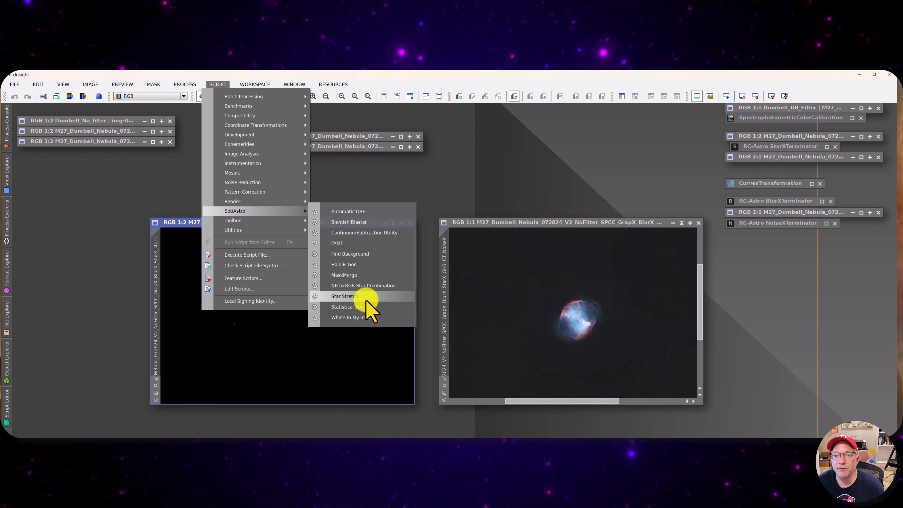
click(352, 296)
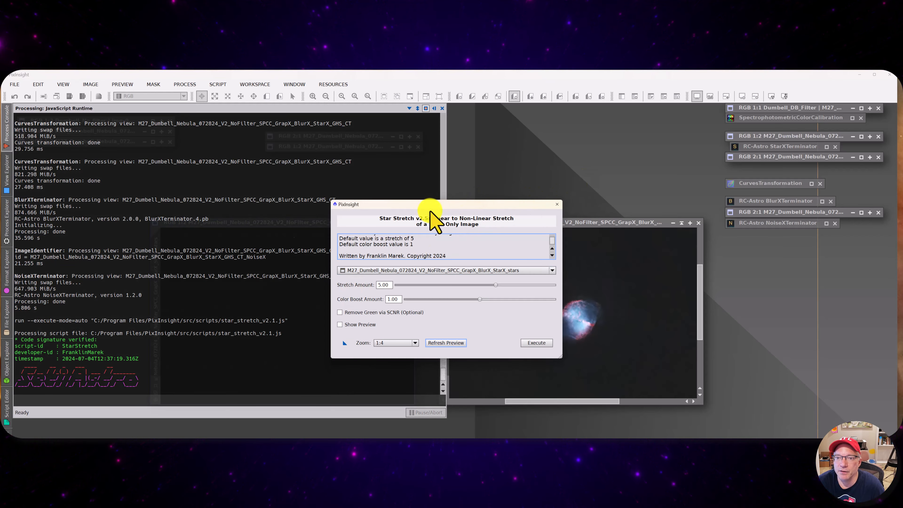
- Show the Star Stretch preview at 1:1 zoom and enlarge the dialog to display more of the star field
drag(431, 205, 549, 195)
double_click(549, 195)
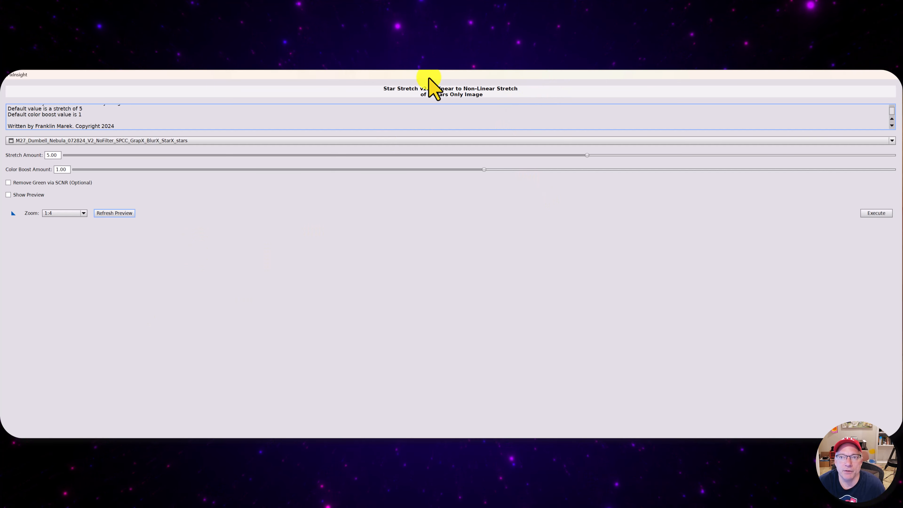
drag(428, 78, 440, 157)
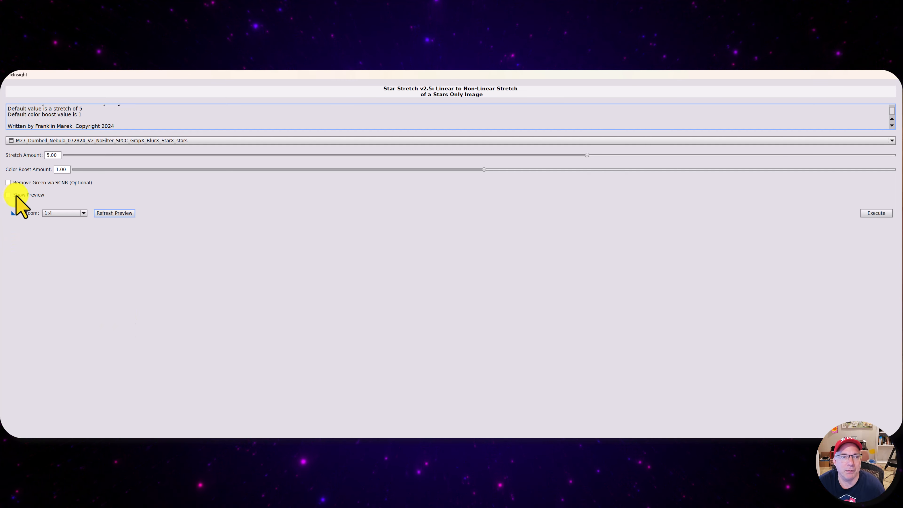
click(8, 195)
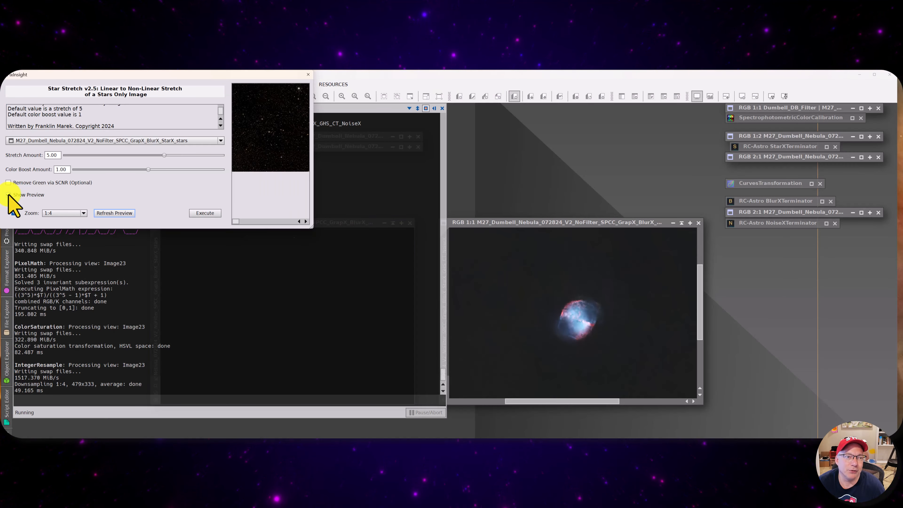
drag(312, 227, 584, 383)
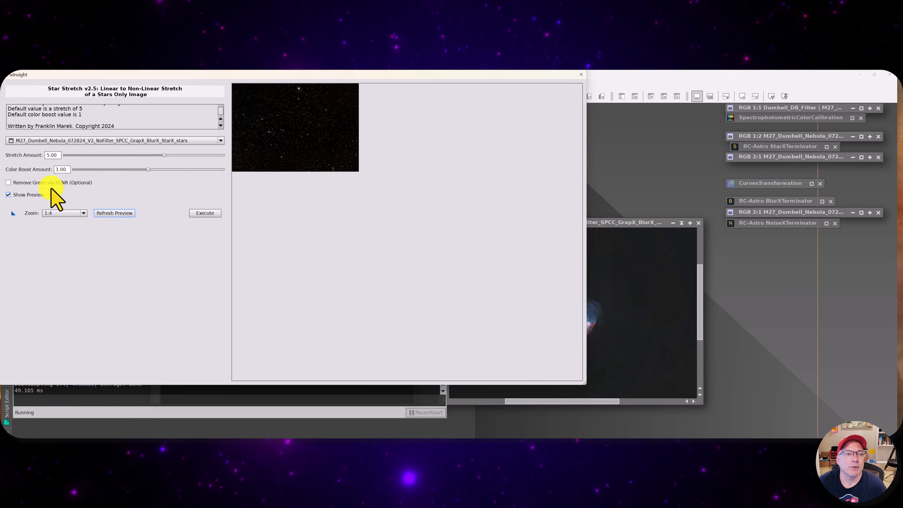
click(76, 213)
click(65, 220)
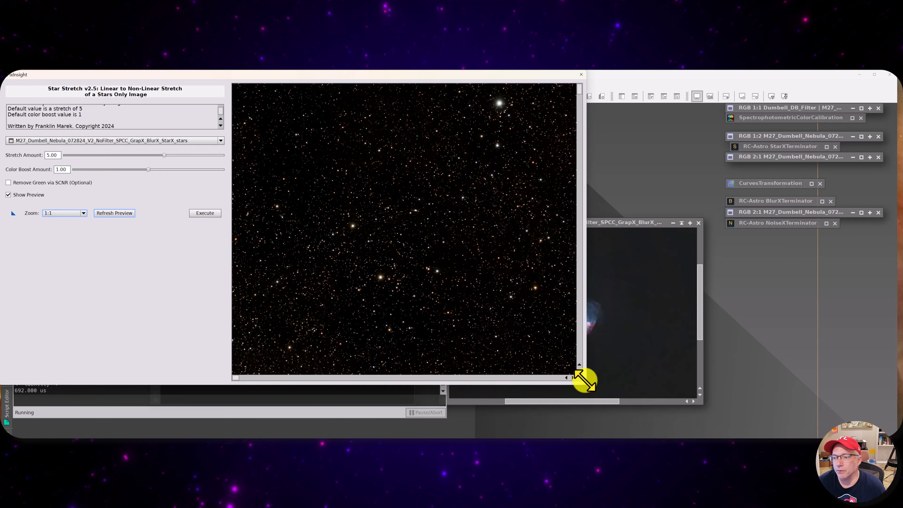
drag(584, 383, 886, 428)
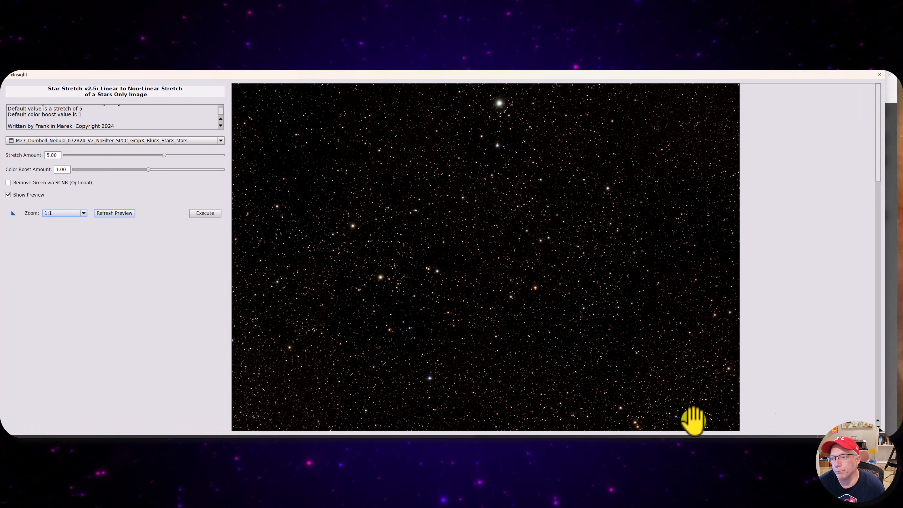
drag(497, 309, 485, 253)
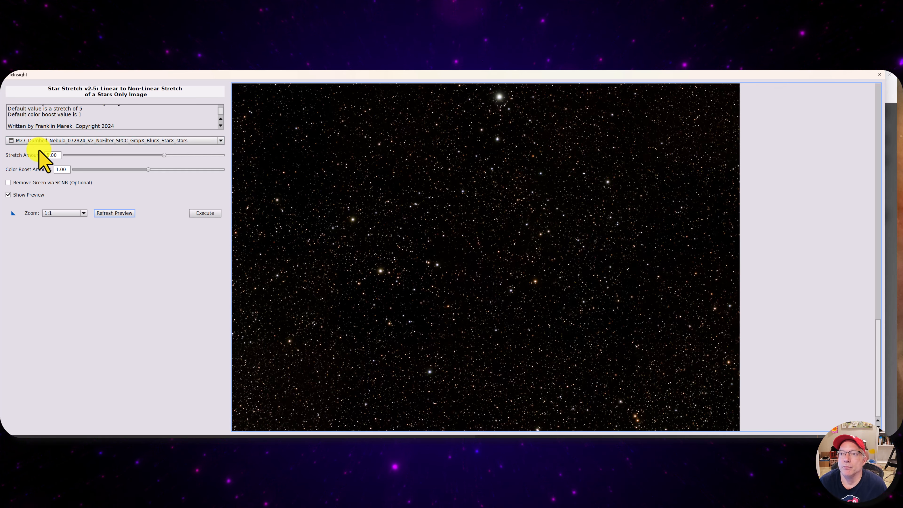
- Enable green removal via SCNR and preview the stars with a stretch amount of 1.00
click(8, 183)
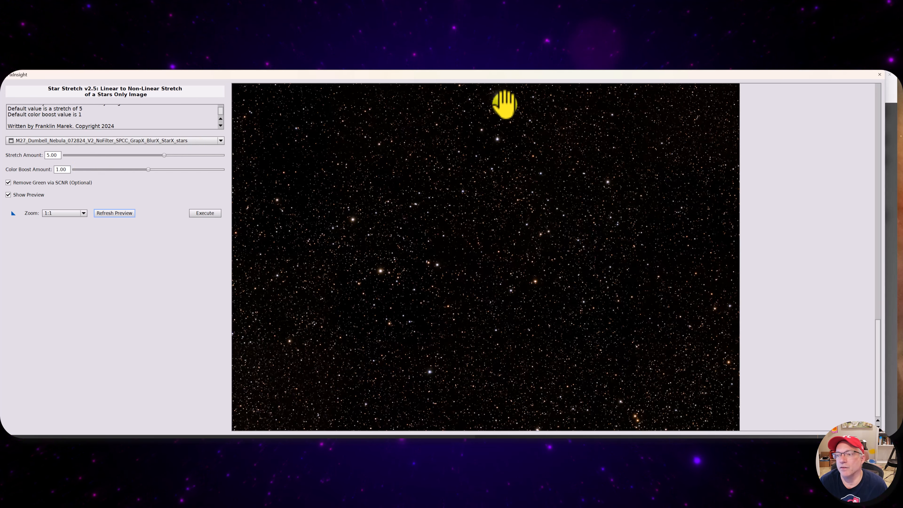
drag(544, 338, 547, 279)
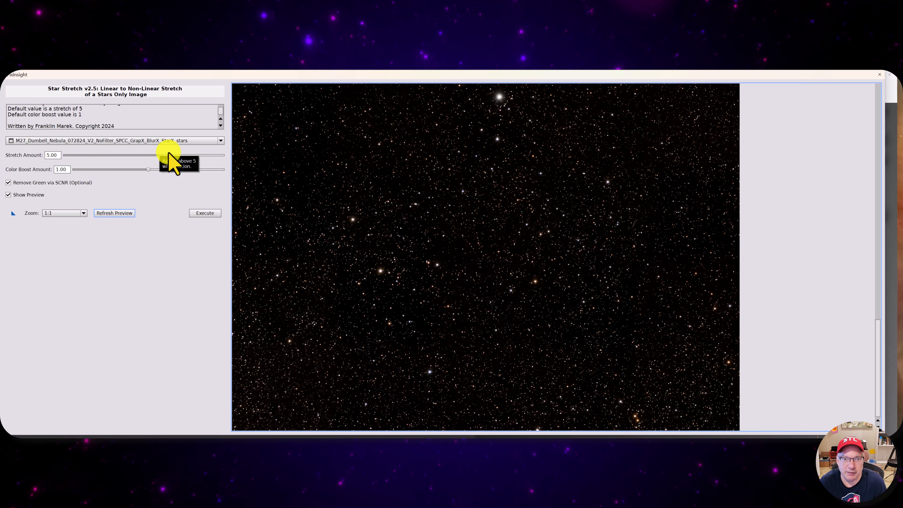
click(57, 155)
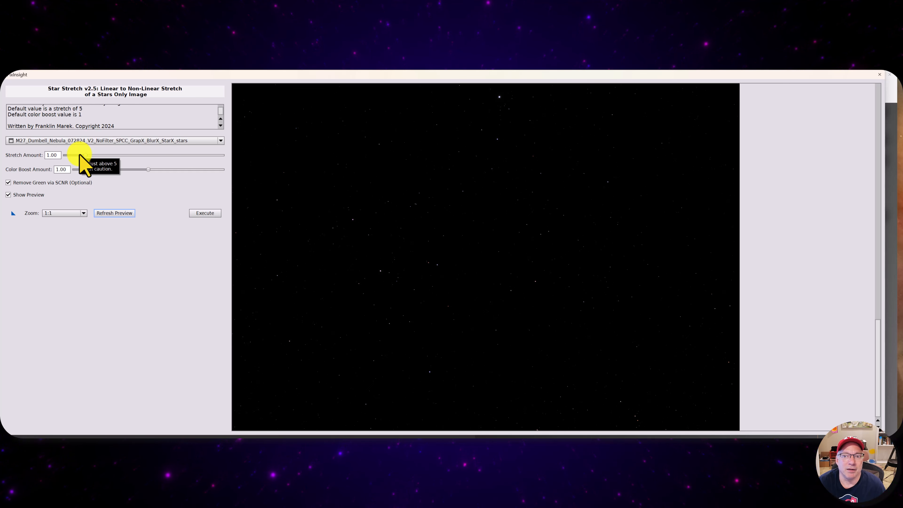
- Preview the stars with a stretch amount of 2.50 and settle on a stretch amount of 3.50
click(56, 155)
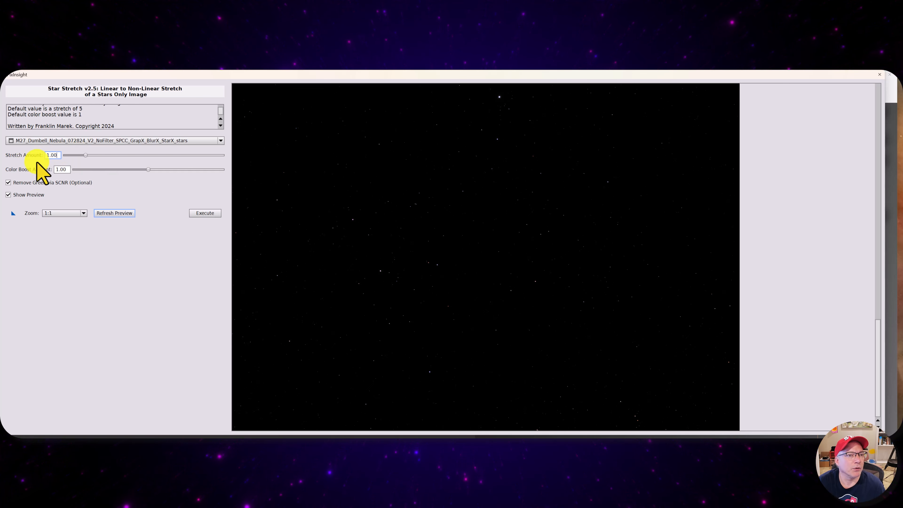
drag(58, 155, 33, 158)
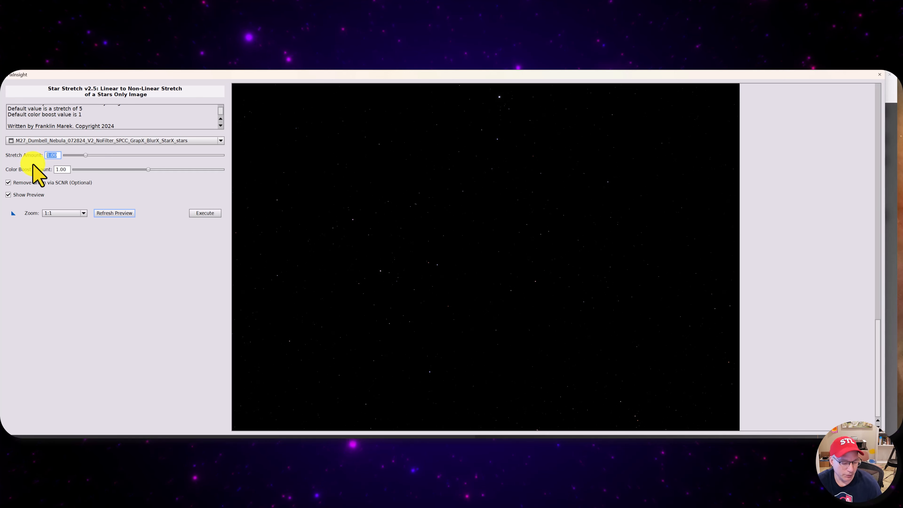
text(2.5)
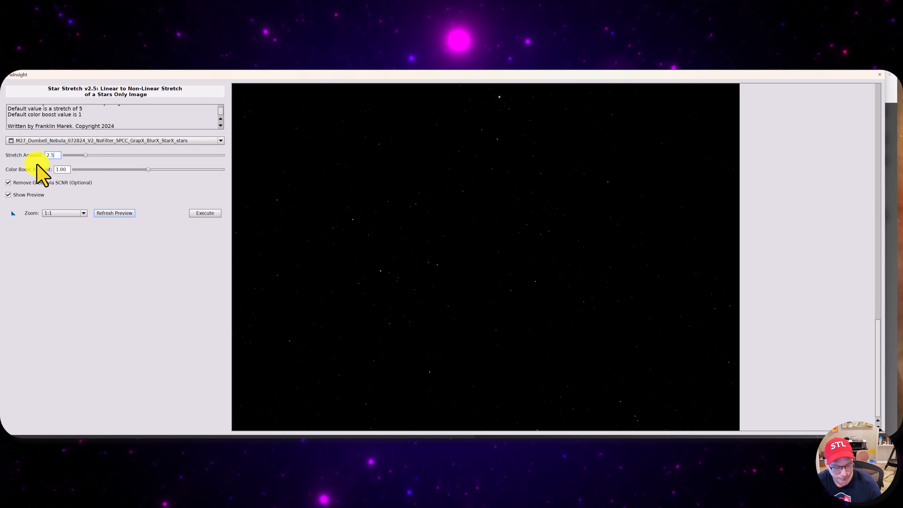
key(Tab)
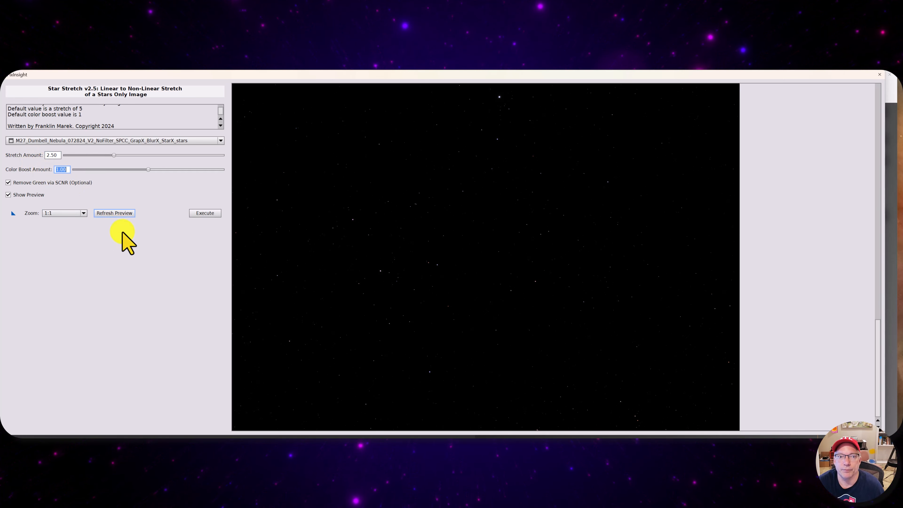
click(117, 213)
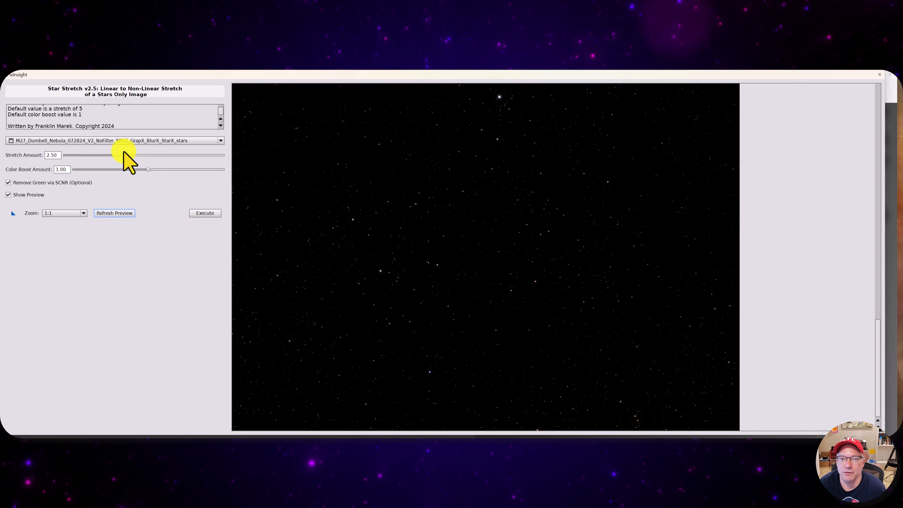
double_click(59, 154)
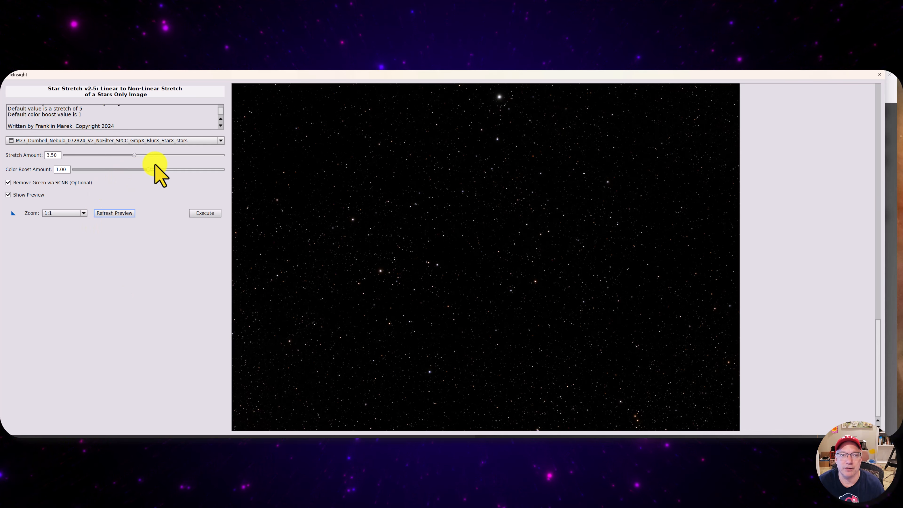
- Try a color boost of 2.00 on the stars preview and return the color boost to 1
drag(149, 170, 154, 170)
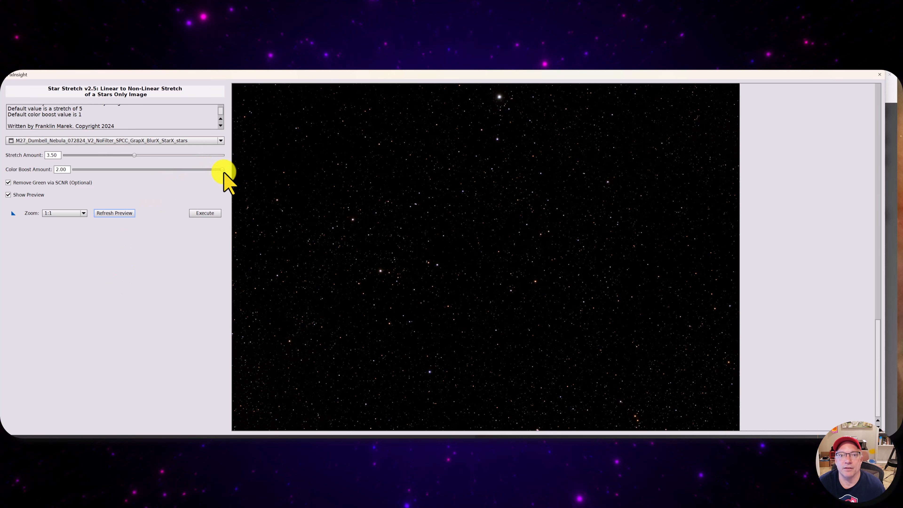
drag(200, 174, 134, 175)
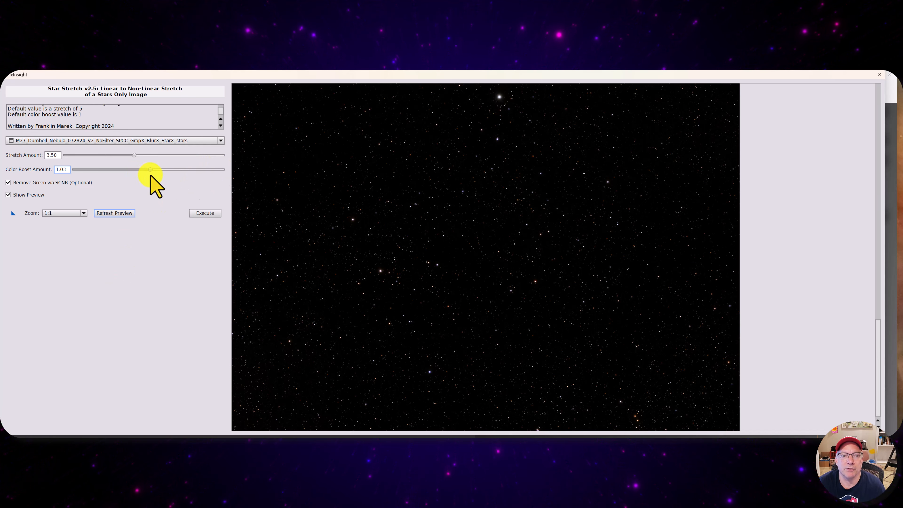
drag(64, 173, 21, 169)
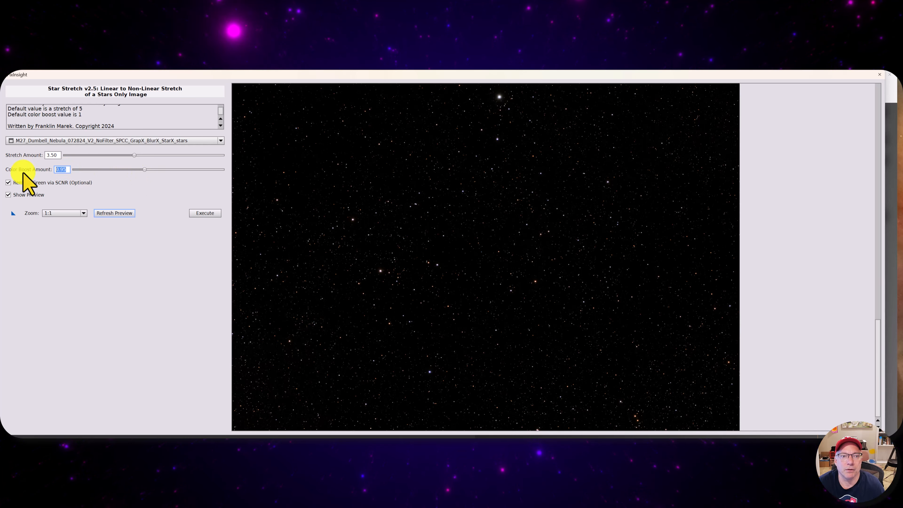
text(1)
key(Tab)
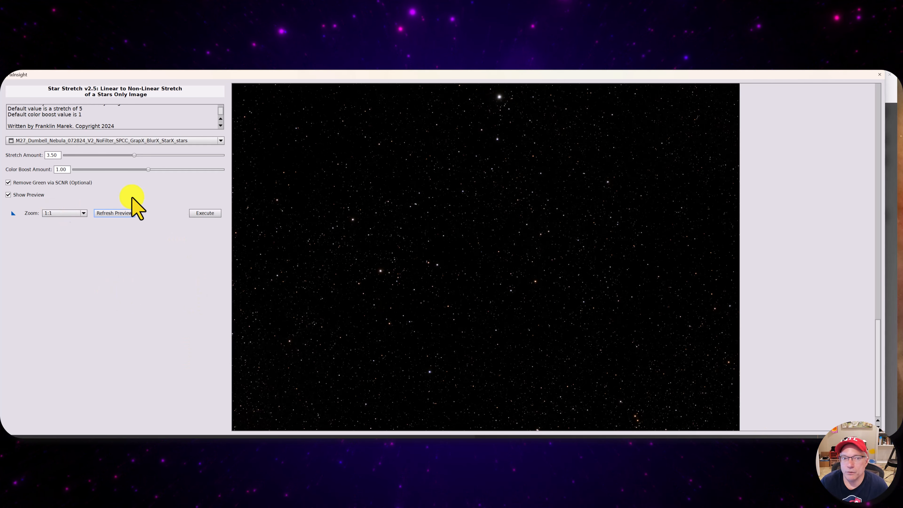
- Apply the star stretch to the StarX_stars image and arrange the stars and nebula images side by side
click(205, 216)
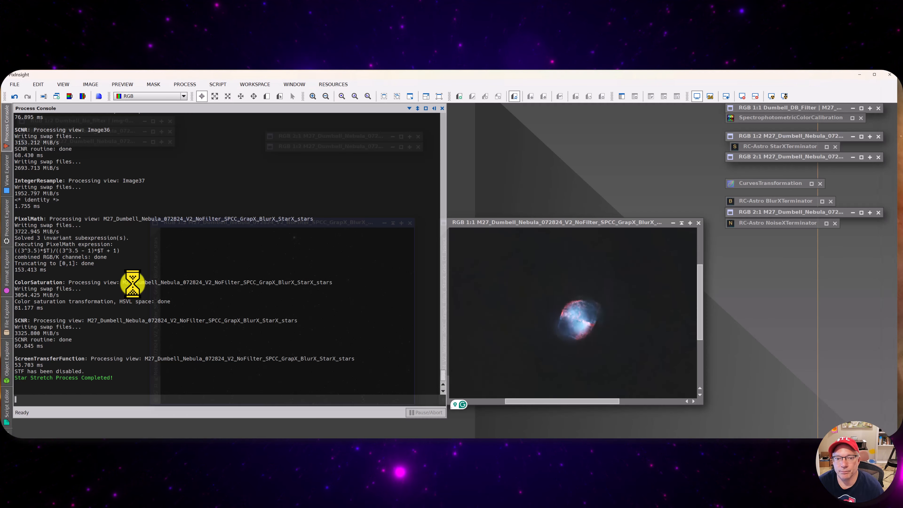
click(434, 108)
drag(330, 223, 468, 231)
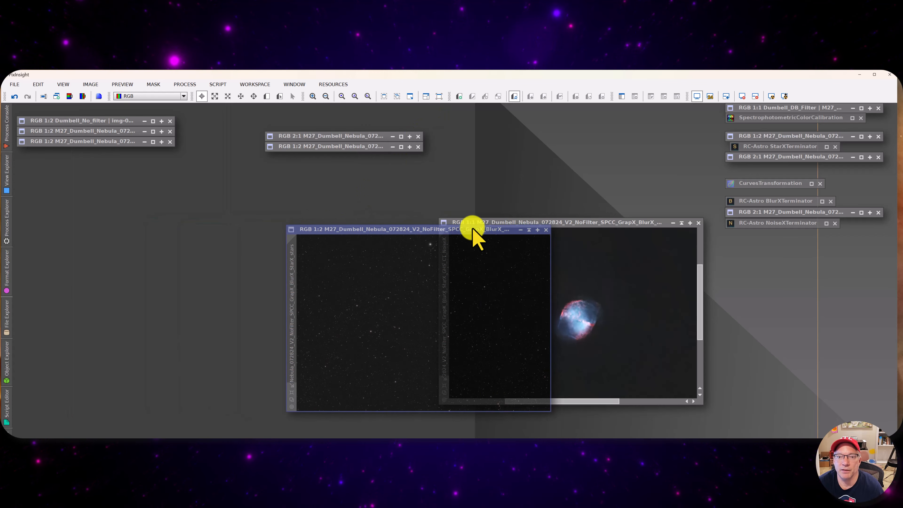
drag(618, 231, 736, 237)
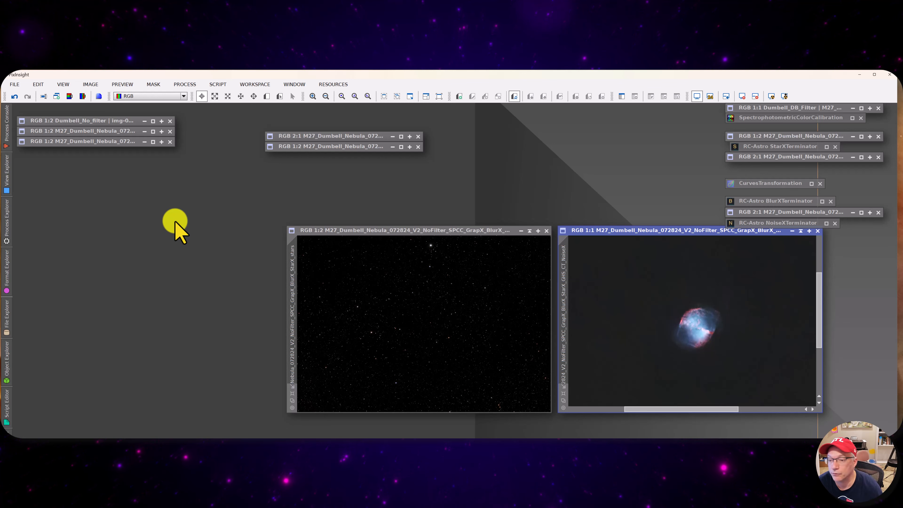
- Inspect the denoised starless nebula up close and as a whole, finishing at 1:2 zoom
scroll(717, 342, up, 4)
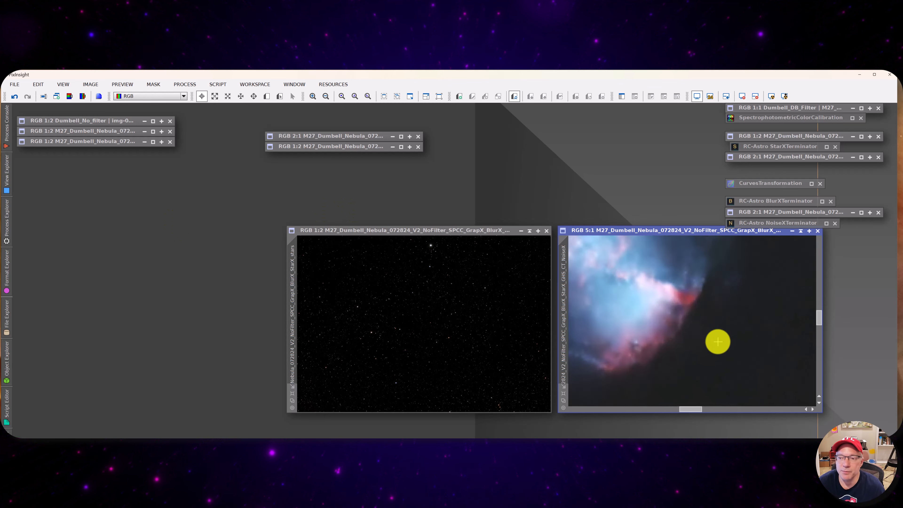
scroll(718, 342, down, 6)
scroll(718, 342, up, 2)
scroll(718, 342, down, 2)
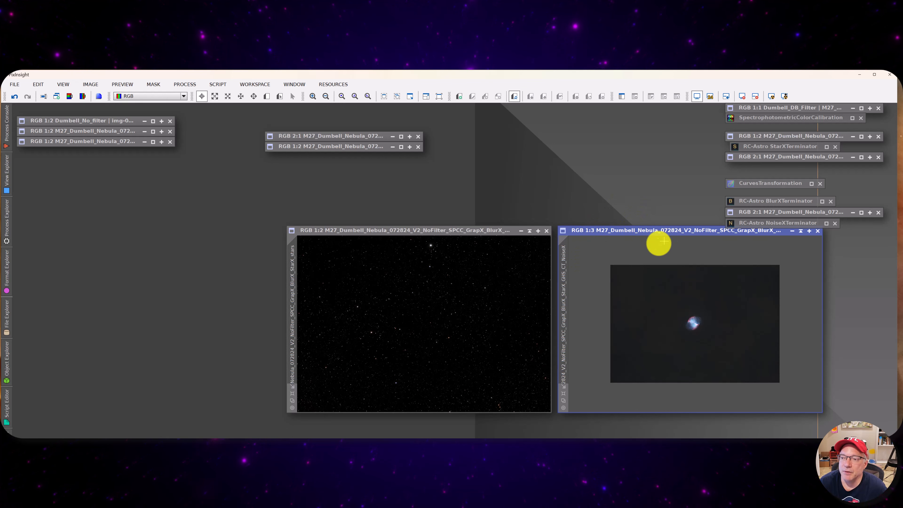
scroll(679, 329, up, 1)
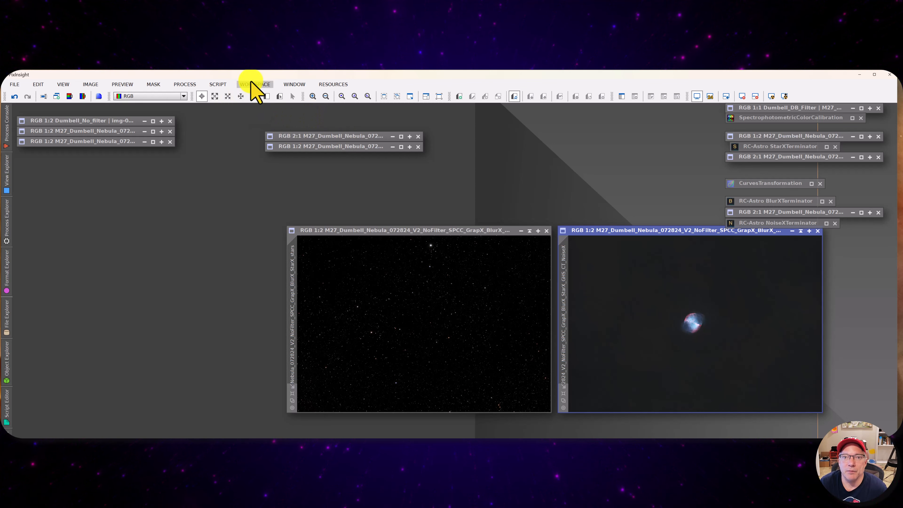
- Launch the CombineImages script for the denoised nebula image and choose the StarX_stars image as Image #2
click(218, 85)
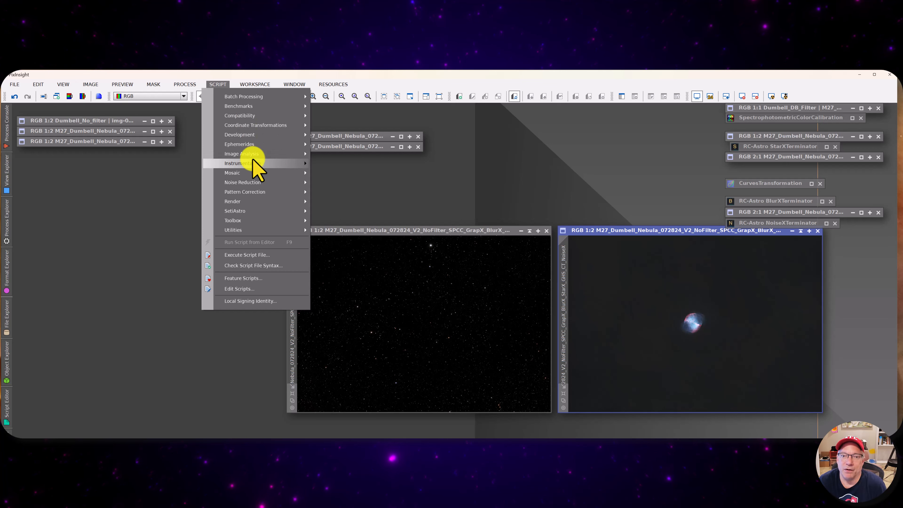
mouse_move(252, 163)
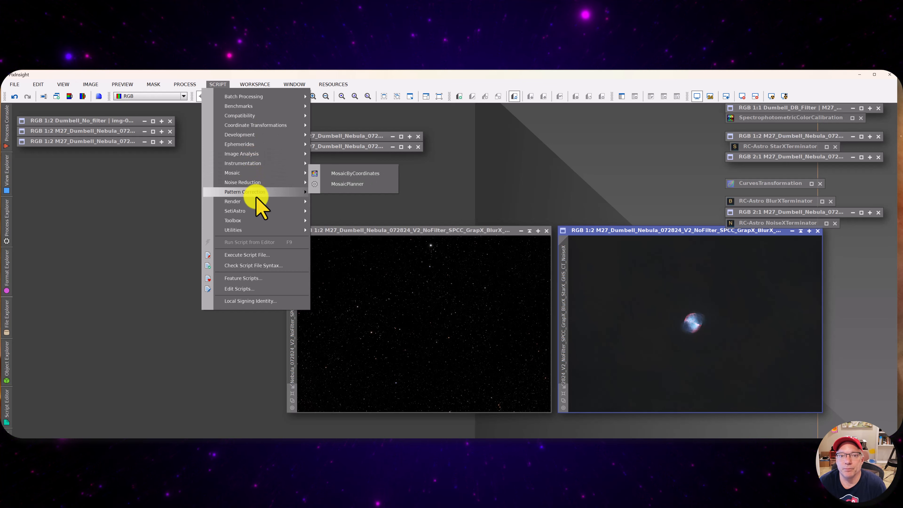
mouse_move(256, 212)
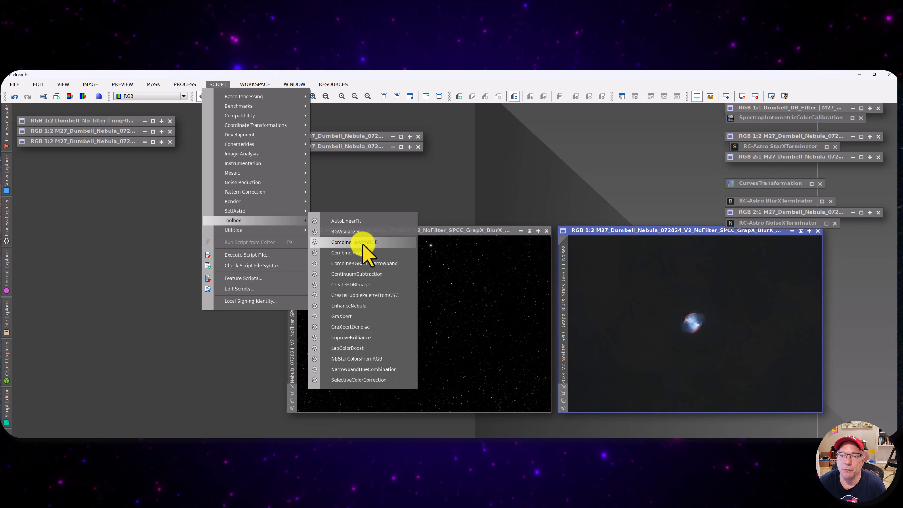
click(354, 256)
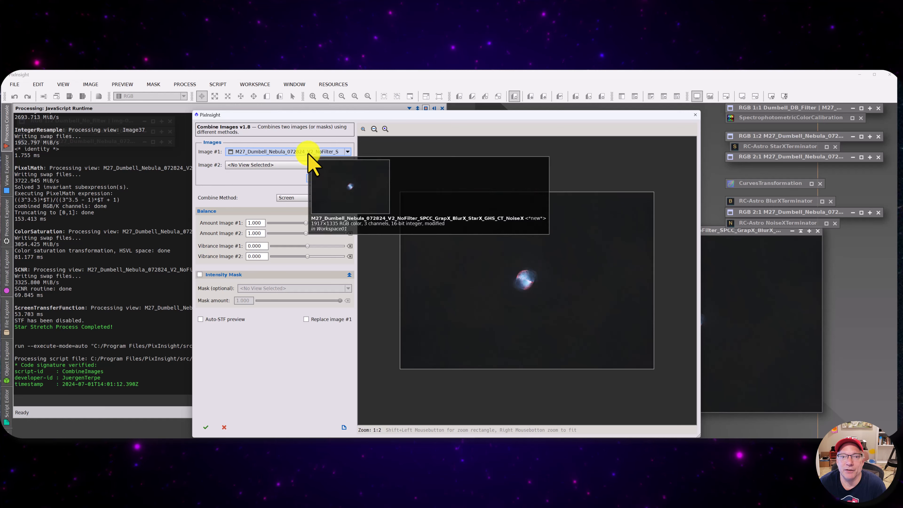
click(304, 164)
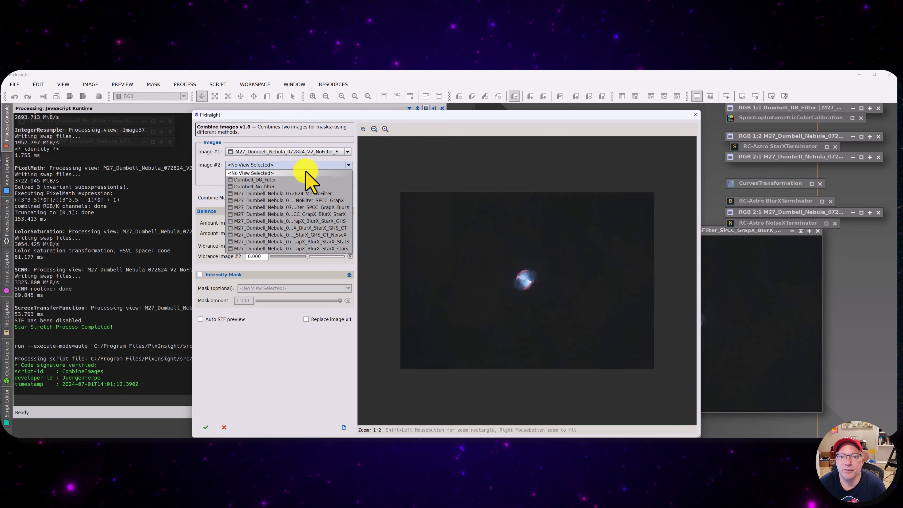
click(326, 248)
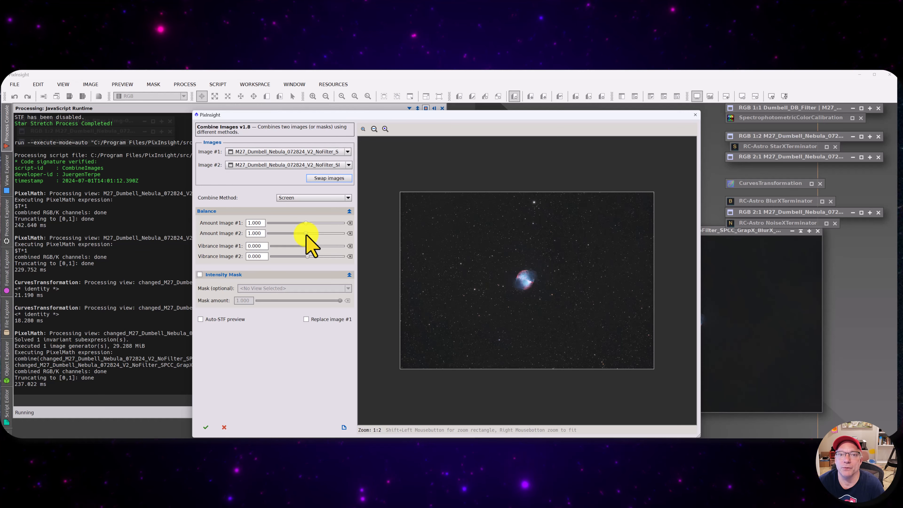
- Set Image #2's amount to 0.862 and vibrance to 0.766, and create the combined image
drag(306, 234, 289, 233)
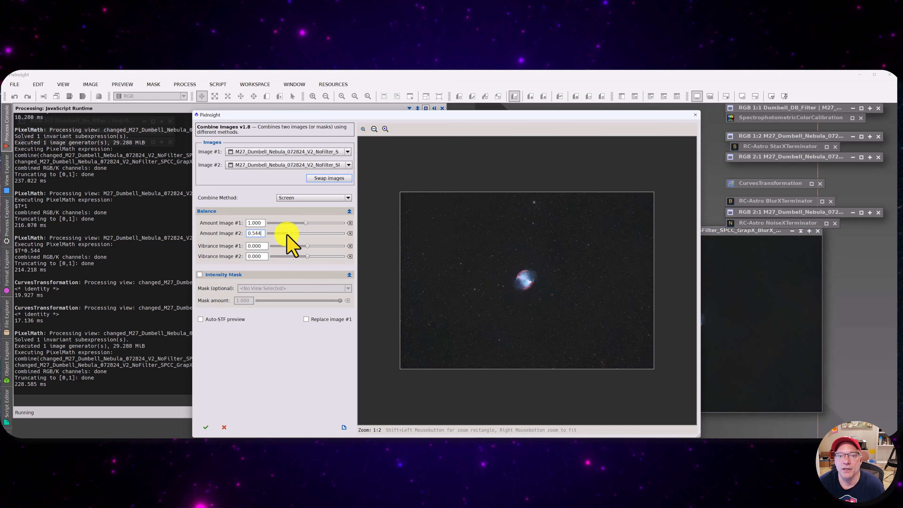
drag(307, 256, 329, 261)
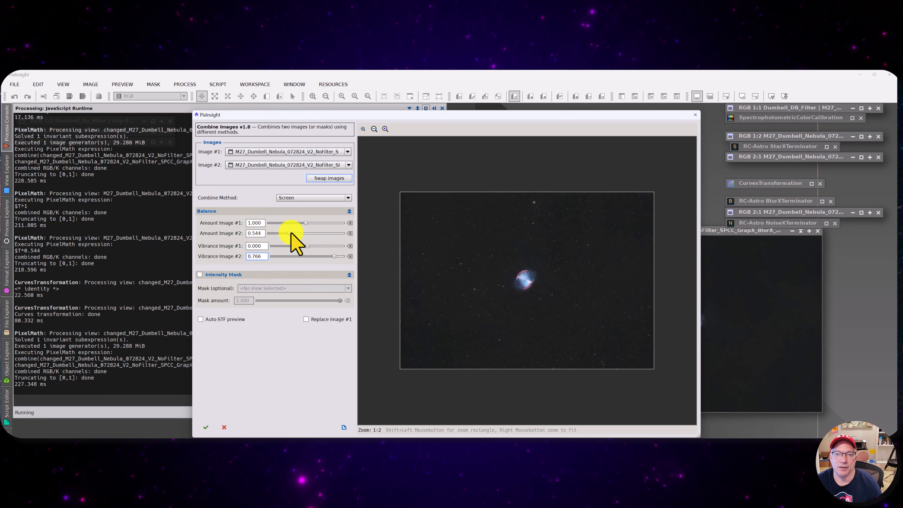
drag(297, 233, 302, 233)
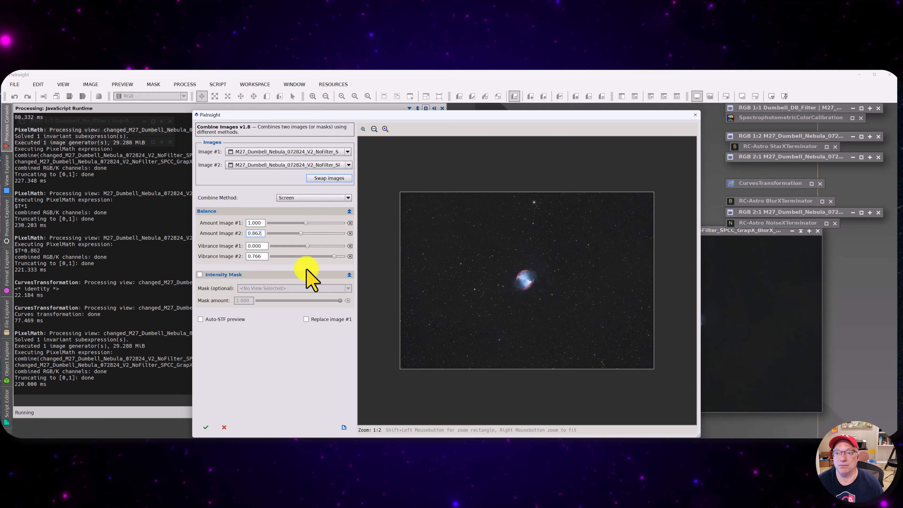
click(206, 428)
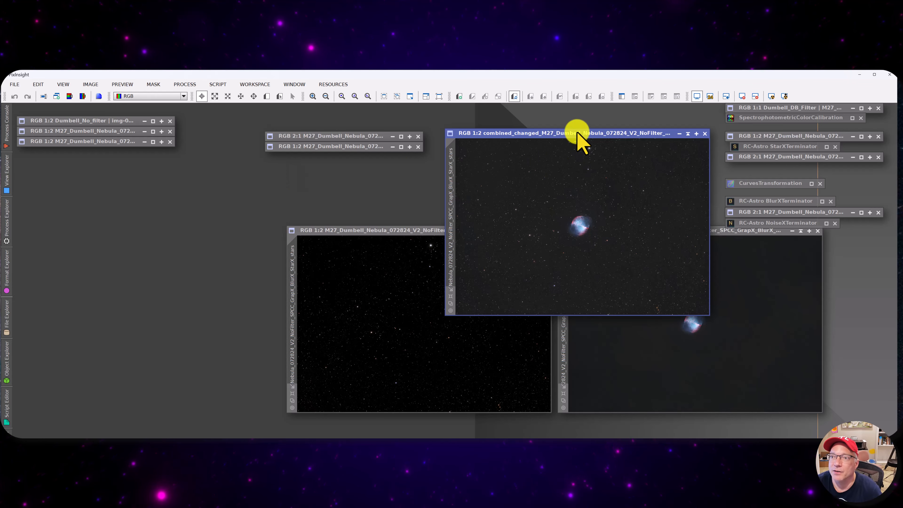
- Move the combined image clear of the others and restore the Dumbell_DB_Filter image beside it in a similarly small window
drag(576, 133, 162, 200)
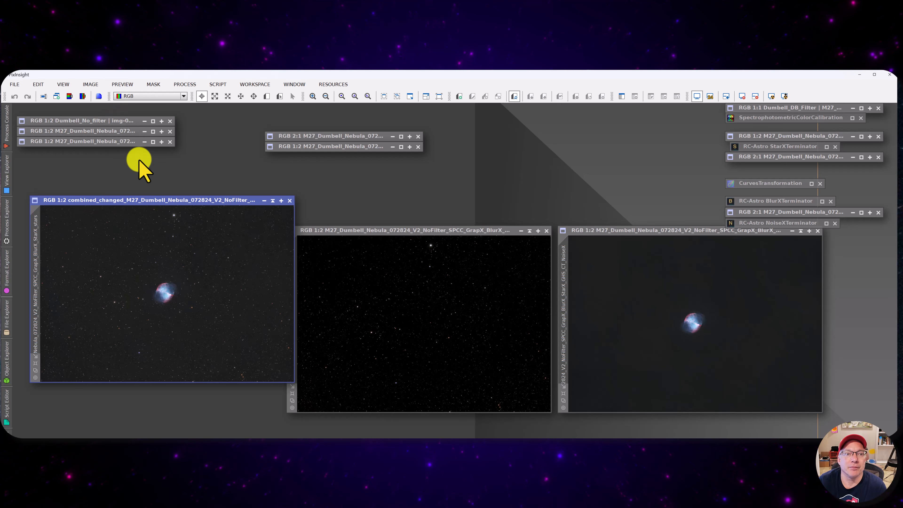
drag(787, 107, 450, 247)
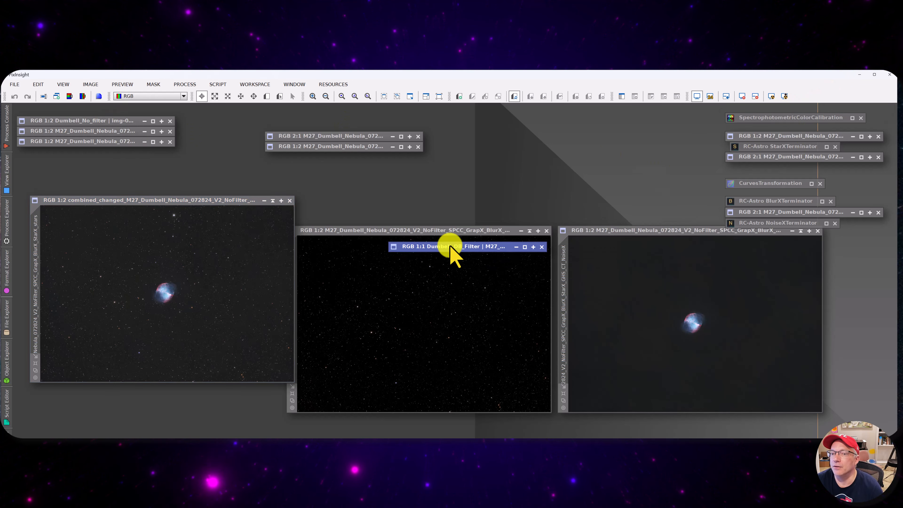
click(525, 247)
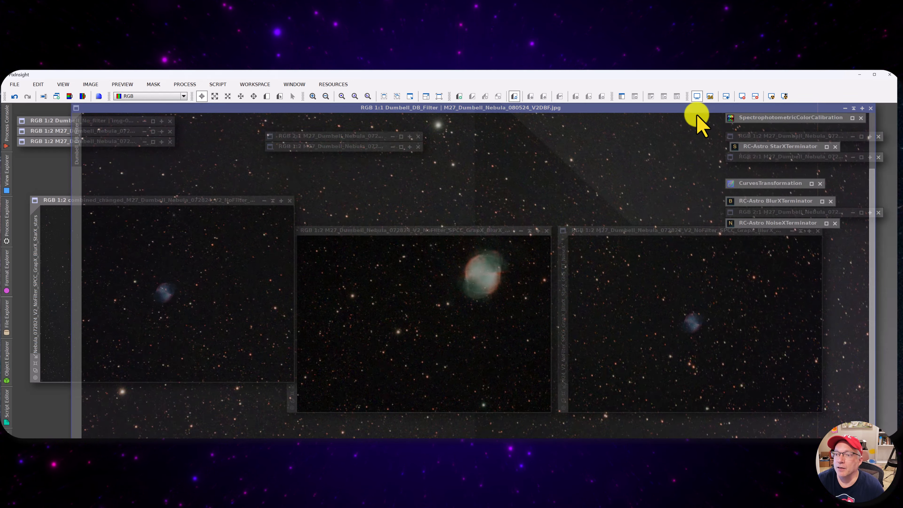
drag(697, 116, 745, 165)
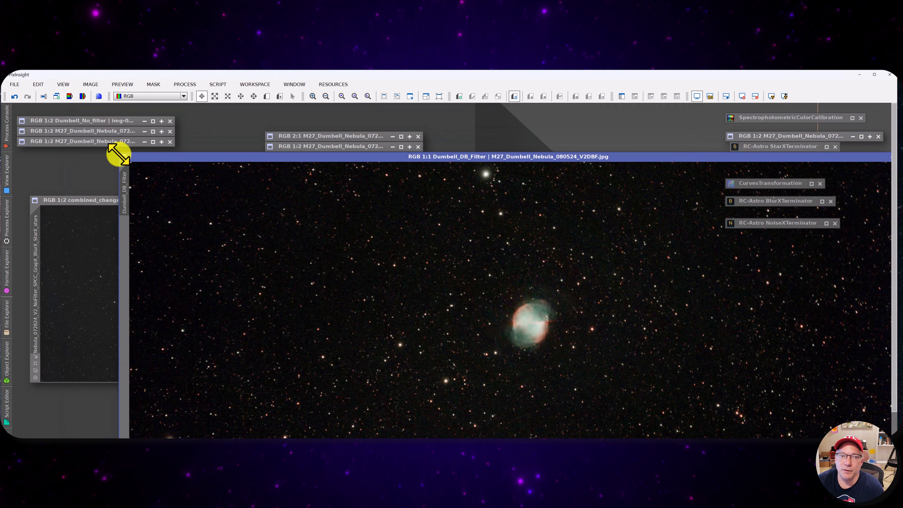
drag(117, 154, 668, 355)
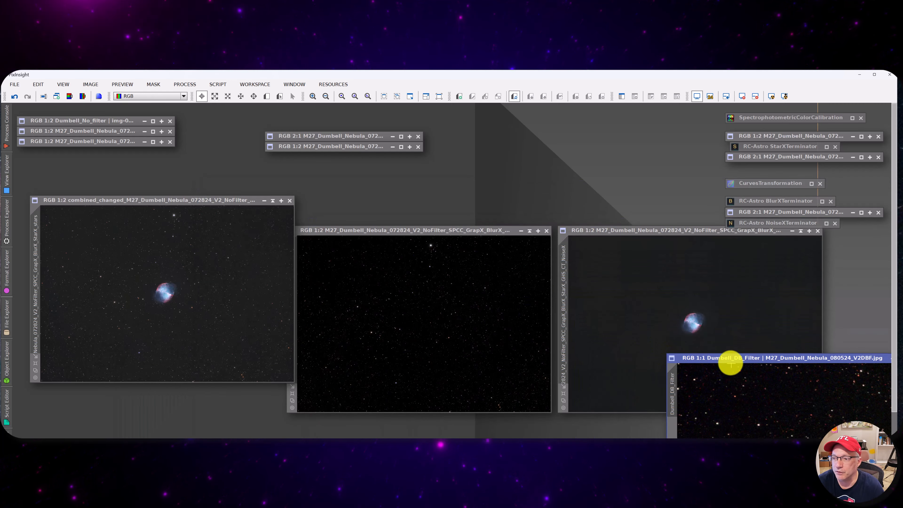
drag(731, 364, 375, 218)
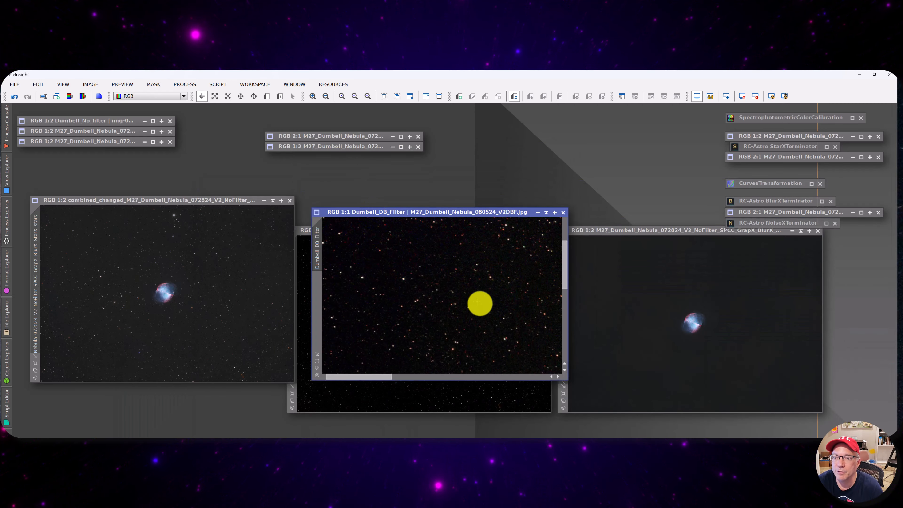
- Bring the nebula into view in the Dumbell_DB_Filter image at 1:2 zoom and move the combined image closer for comparison
drag(480, 304, 247, 274)
drag(416, 315, 369, 266)
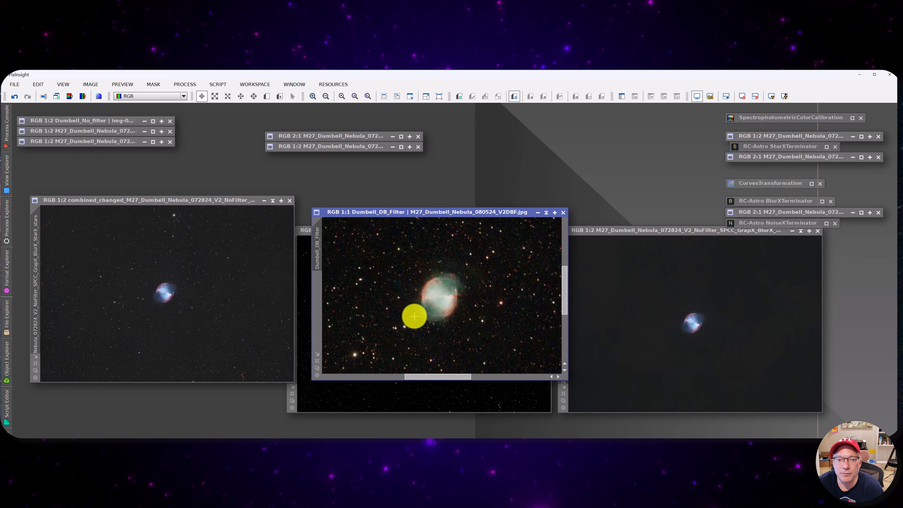
scroll(414, 316, up, 1)
scroll(414, 316, down, 2)
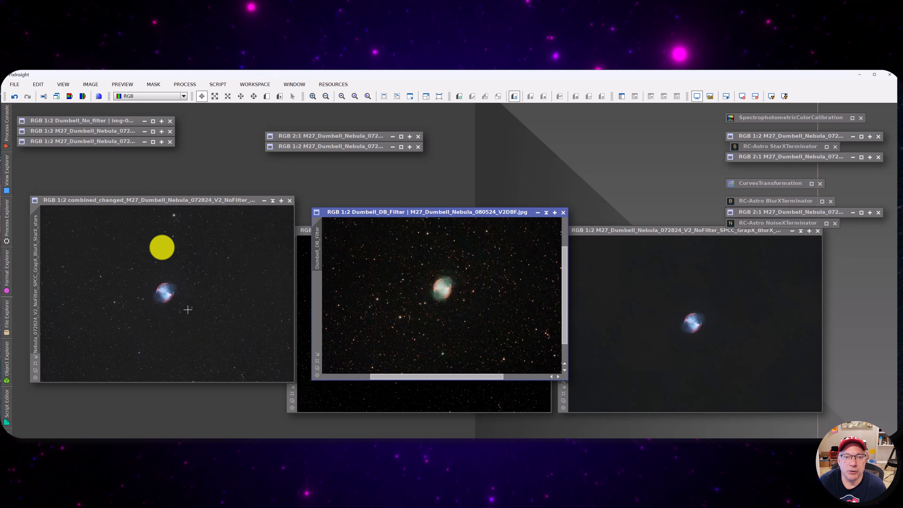
drag(215, 205, 310, 200)
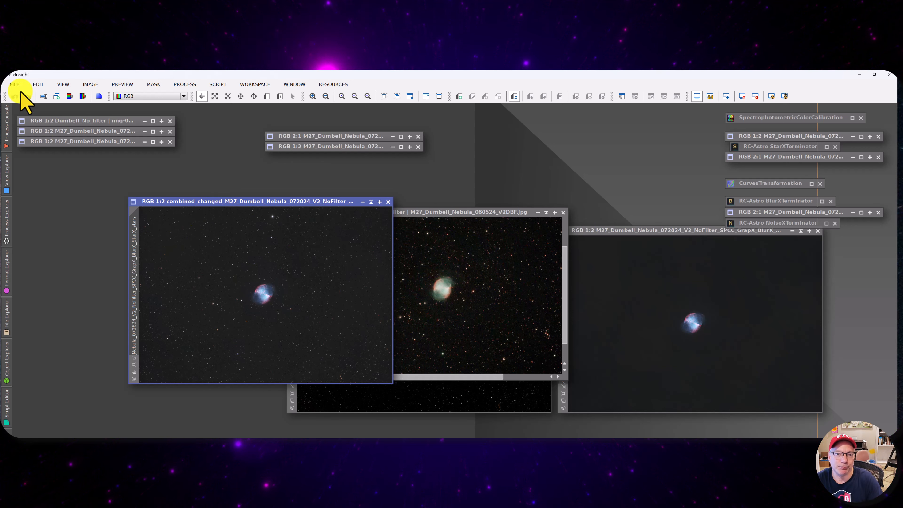
- Start opening an image file and browse to the 2024 Astro Raw folder
click(15, 86)
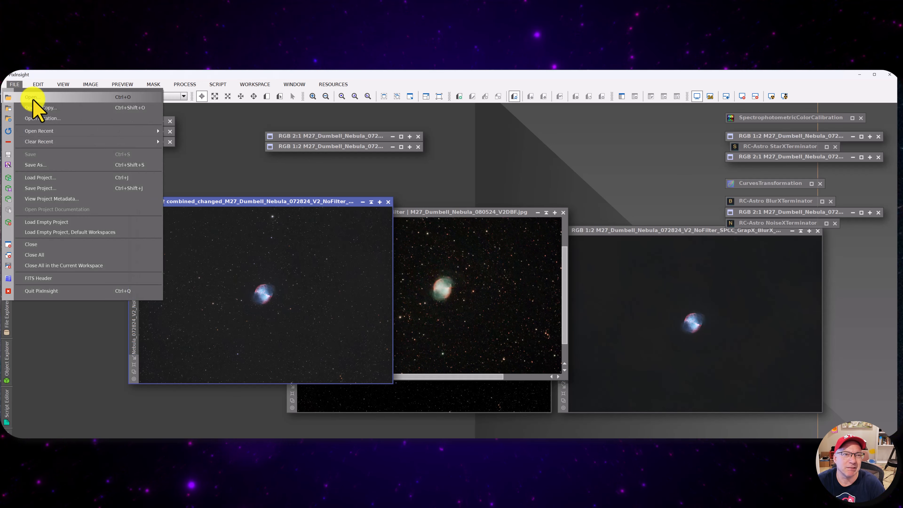
click(33, 98)
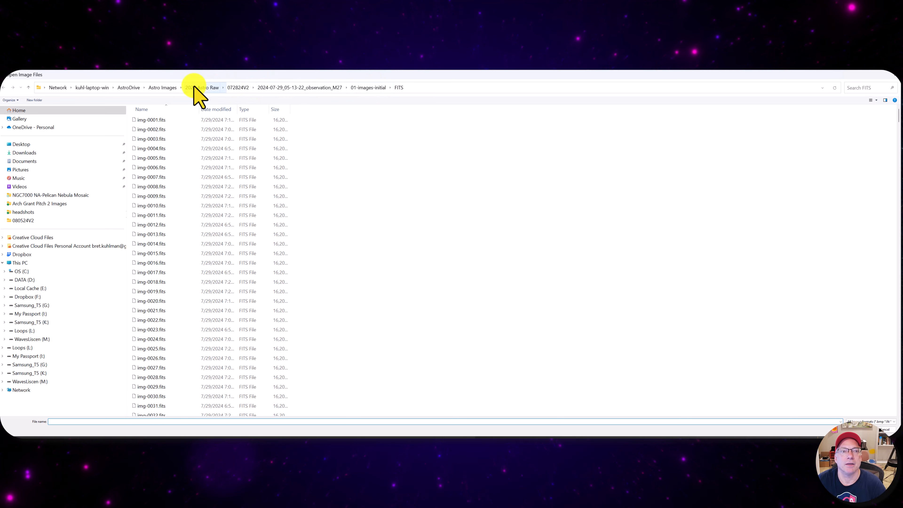
click(207, 88)
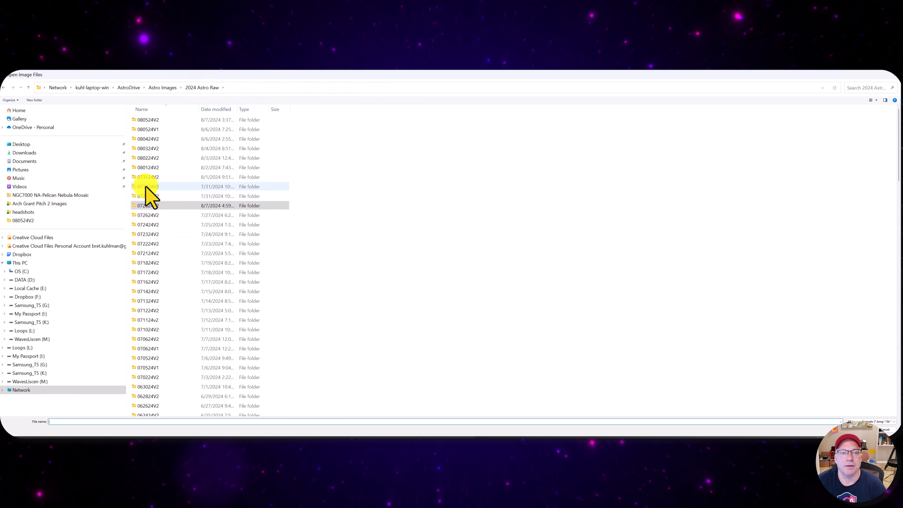
- Look through the 080424V2 and 080524V1 folders for the processed M27 image, widening the name column to read full names
double_click(151, 139)
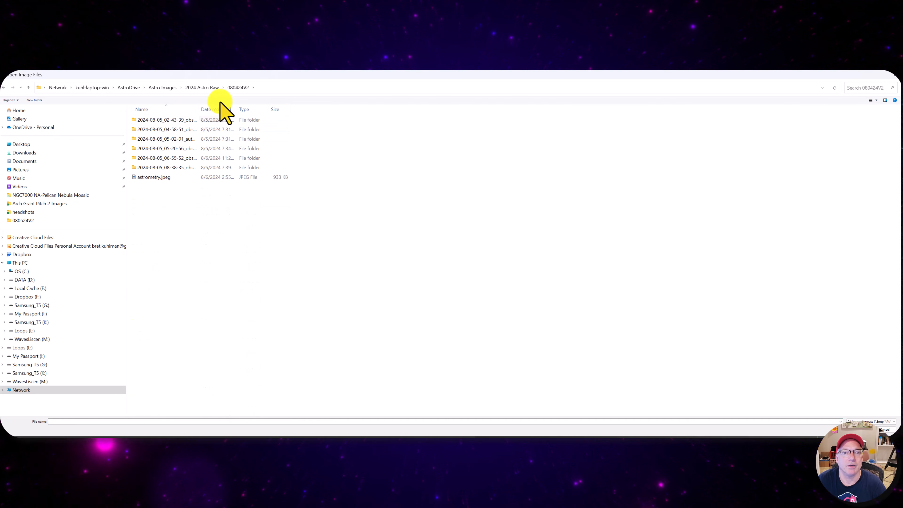
drag(200, 110, 322, 118)
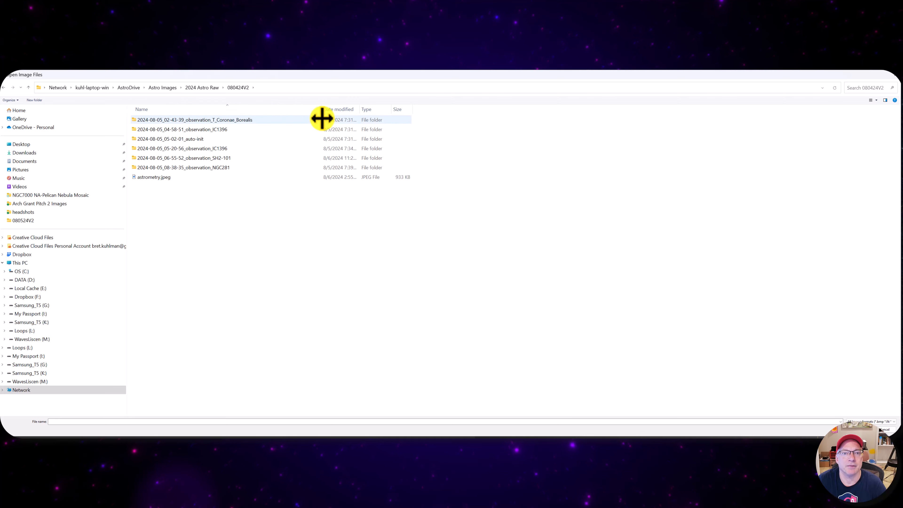
click(197, 89)
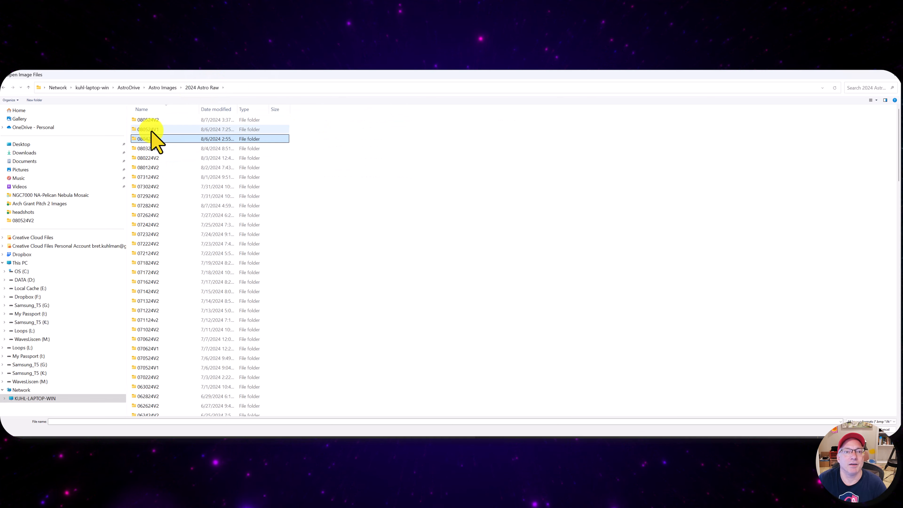
double_click(147, 129)
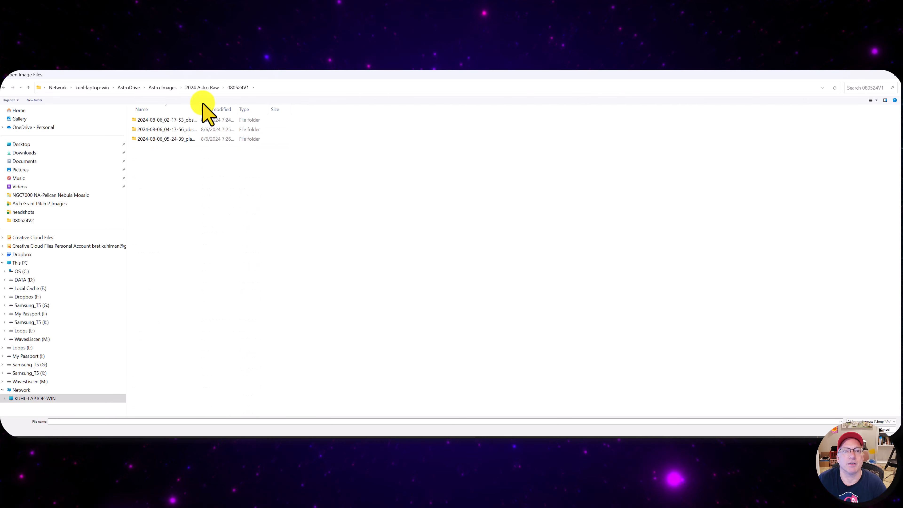
drag(199, 109, 341, 117)
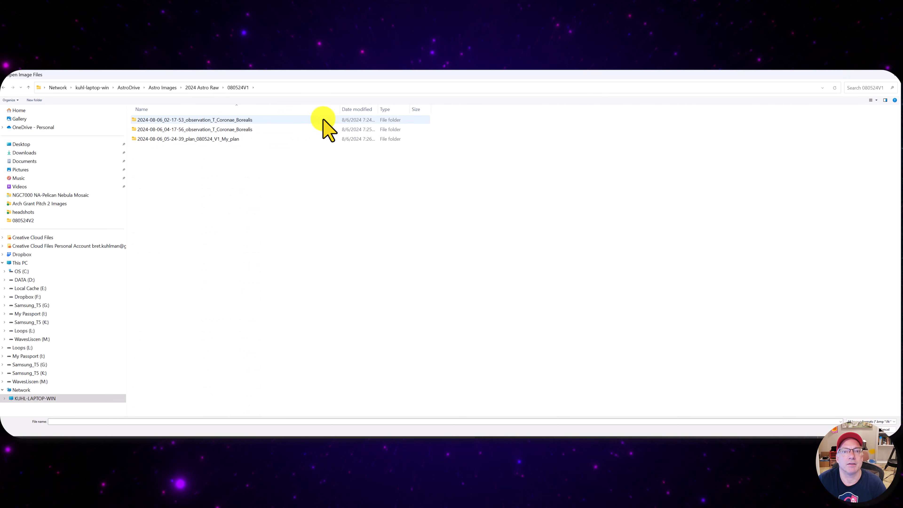
click(210, 89)
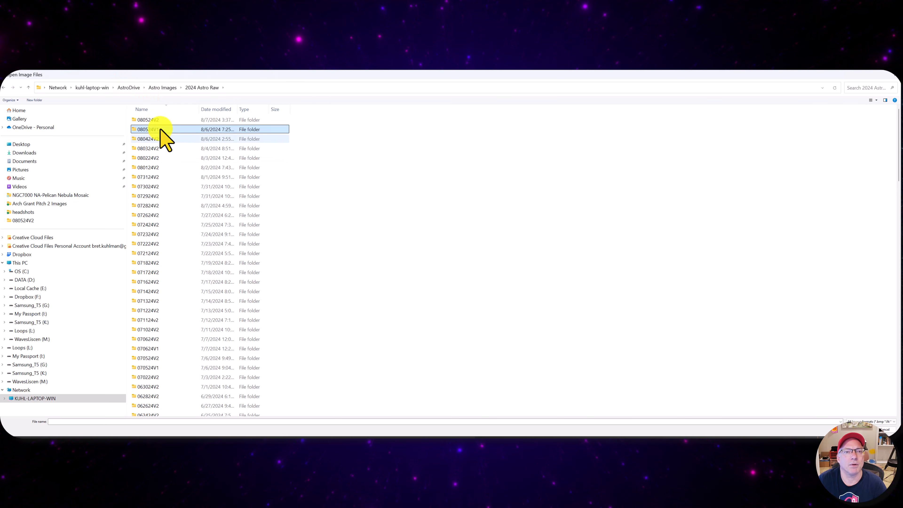
click(166, 110)
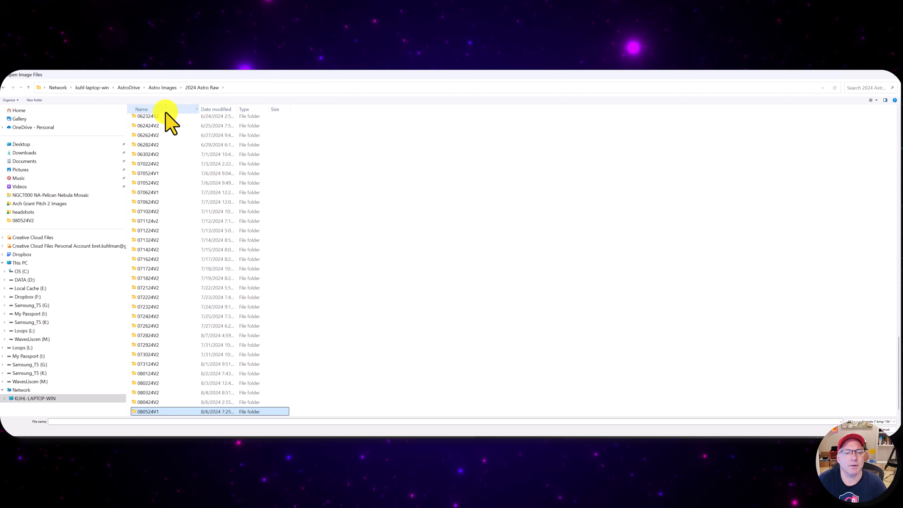
click(166, 110)
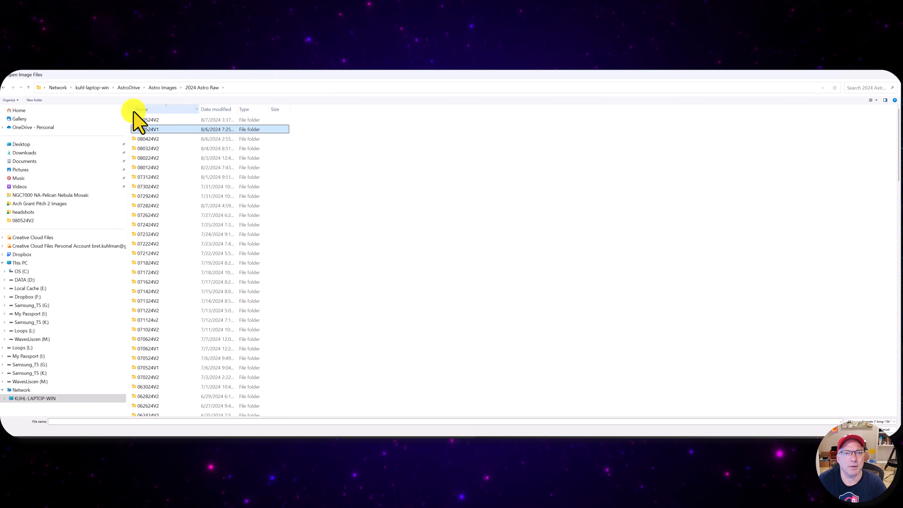
- Open M27_Dumbell_Nebula_080524_V2DBF1_SPCC_BlurX_StarX_GHS_CT_Signed.jpg from the 080524V2 folder
click(144, 120)
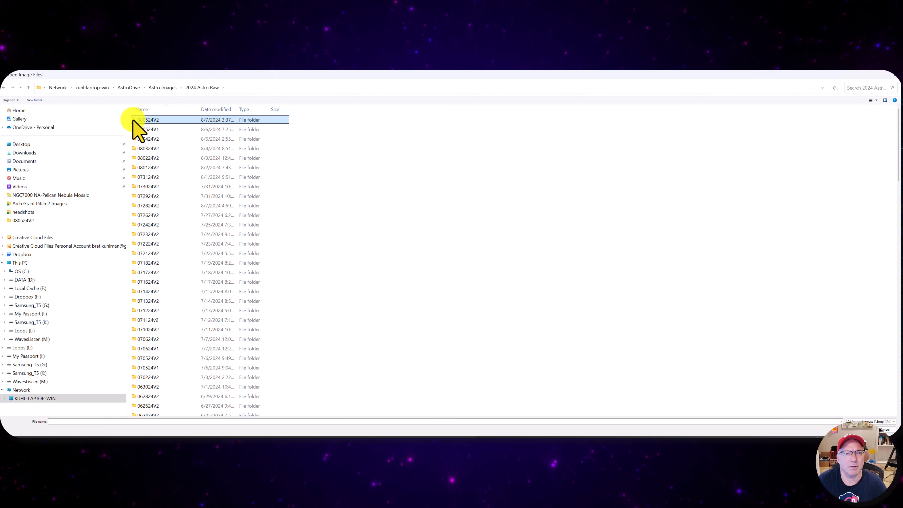
double_click(133, 119)
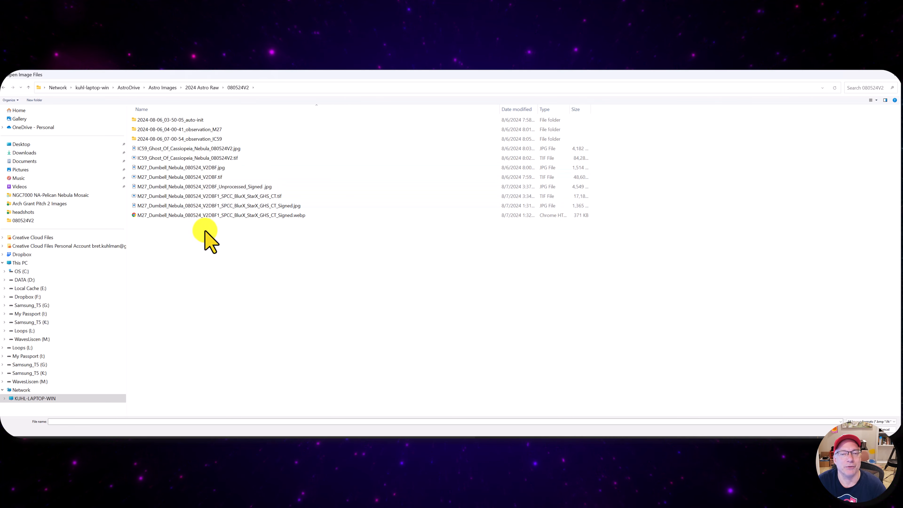
click(205, 209)
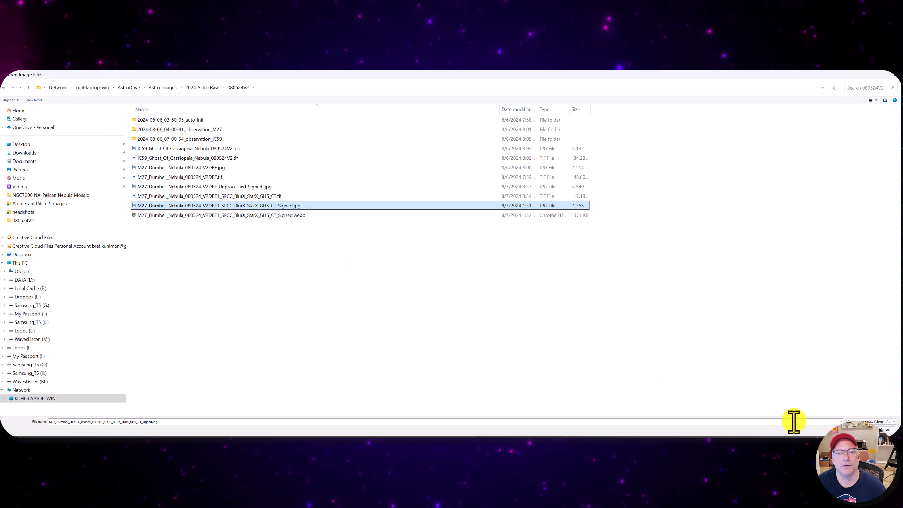
click(859, 430)
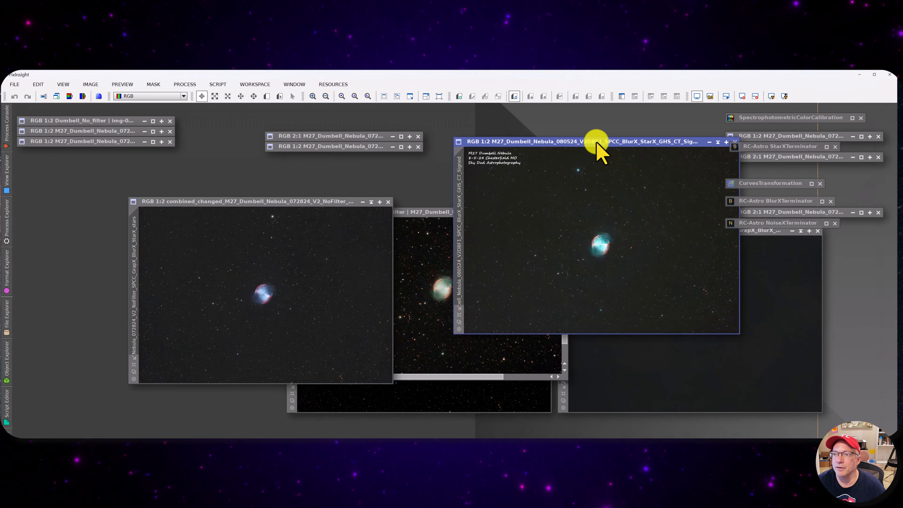
- Arrange the signed dual-band image and the combined no-filter image side by side without overlap
drag(598, 143, 435, 209)
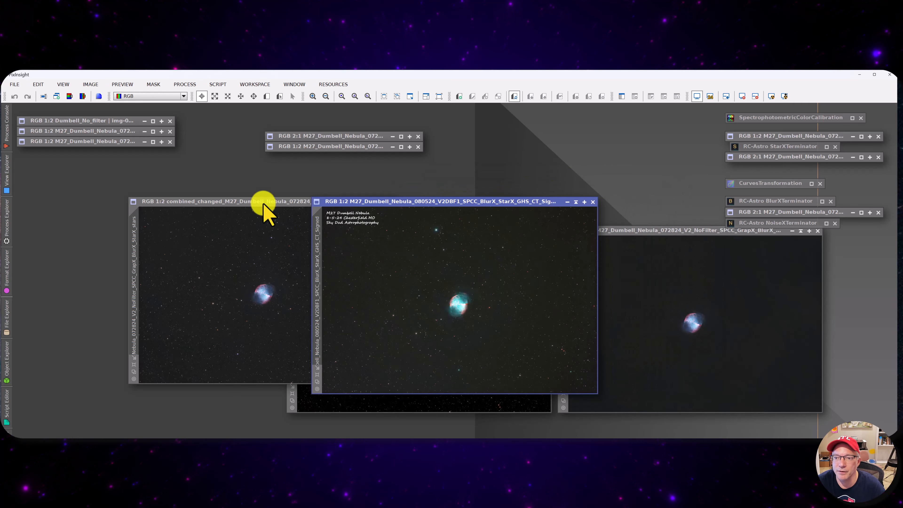
drag(258, 209, 197, 213)
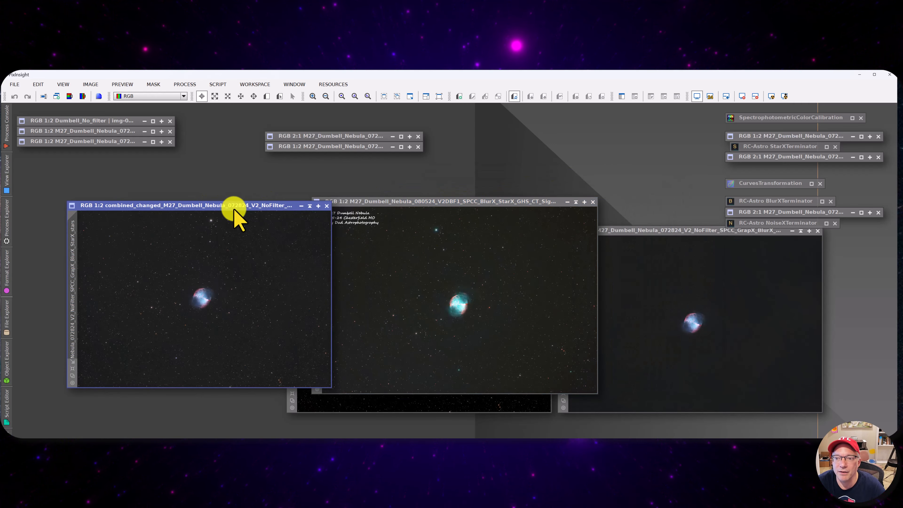
drag(262, 209, 232, 215)
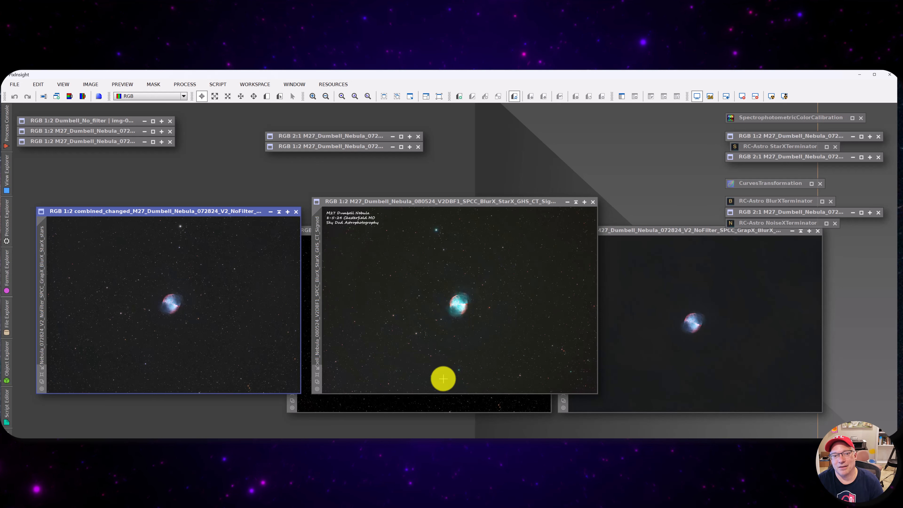
- Compare the nebula in the combined and signed dual-band images at 4:1 and 1:1 zoom, and shift the combined image slightly upward
scroll(177, 304, up, 4)
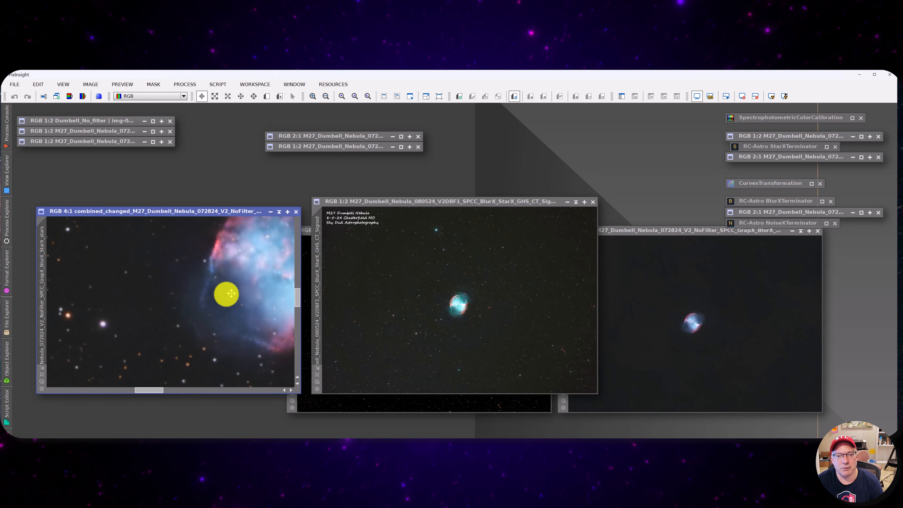
scroll(484, 317, up, 4)
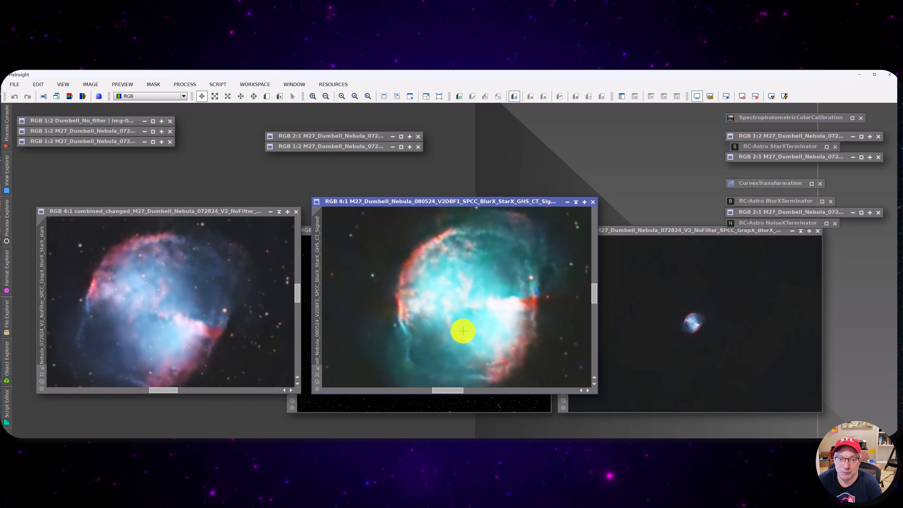
scroll(463, 331, down, 3)
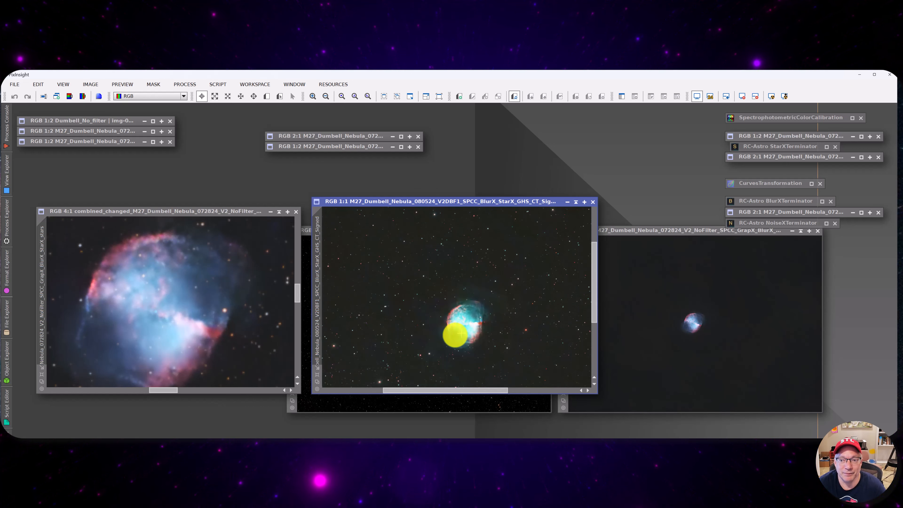
scroll(197, 317, down, 3)
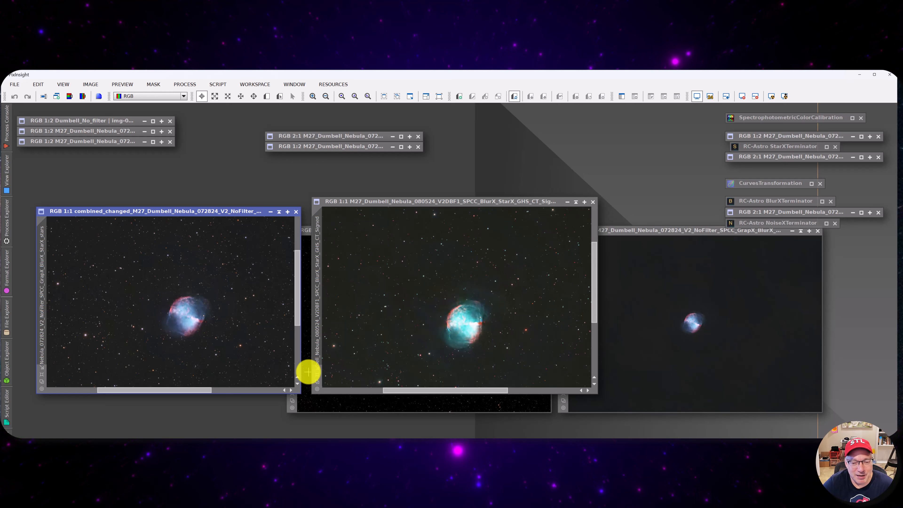
drag(176, 211, 170, 185)
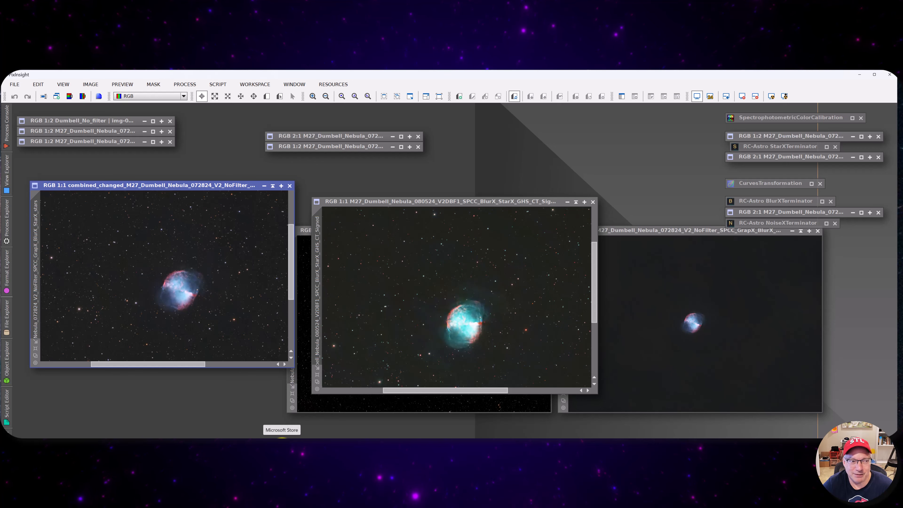